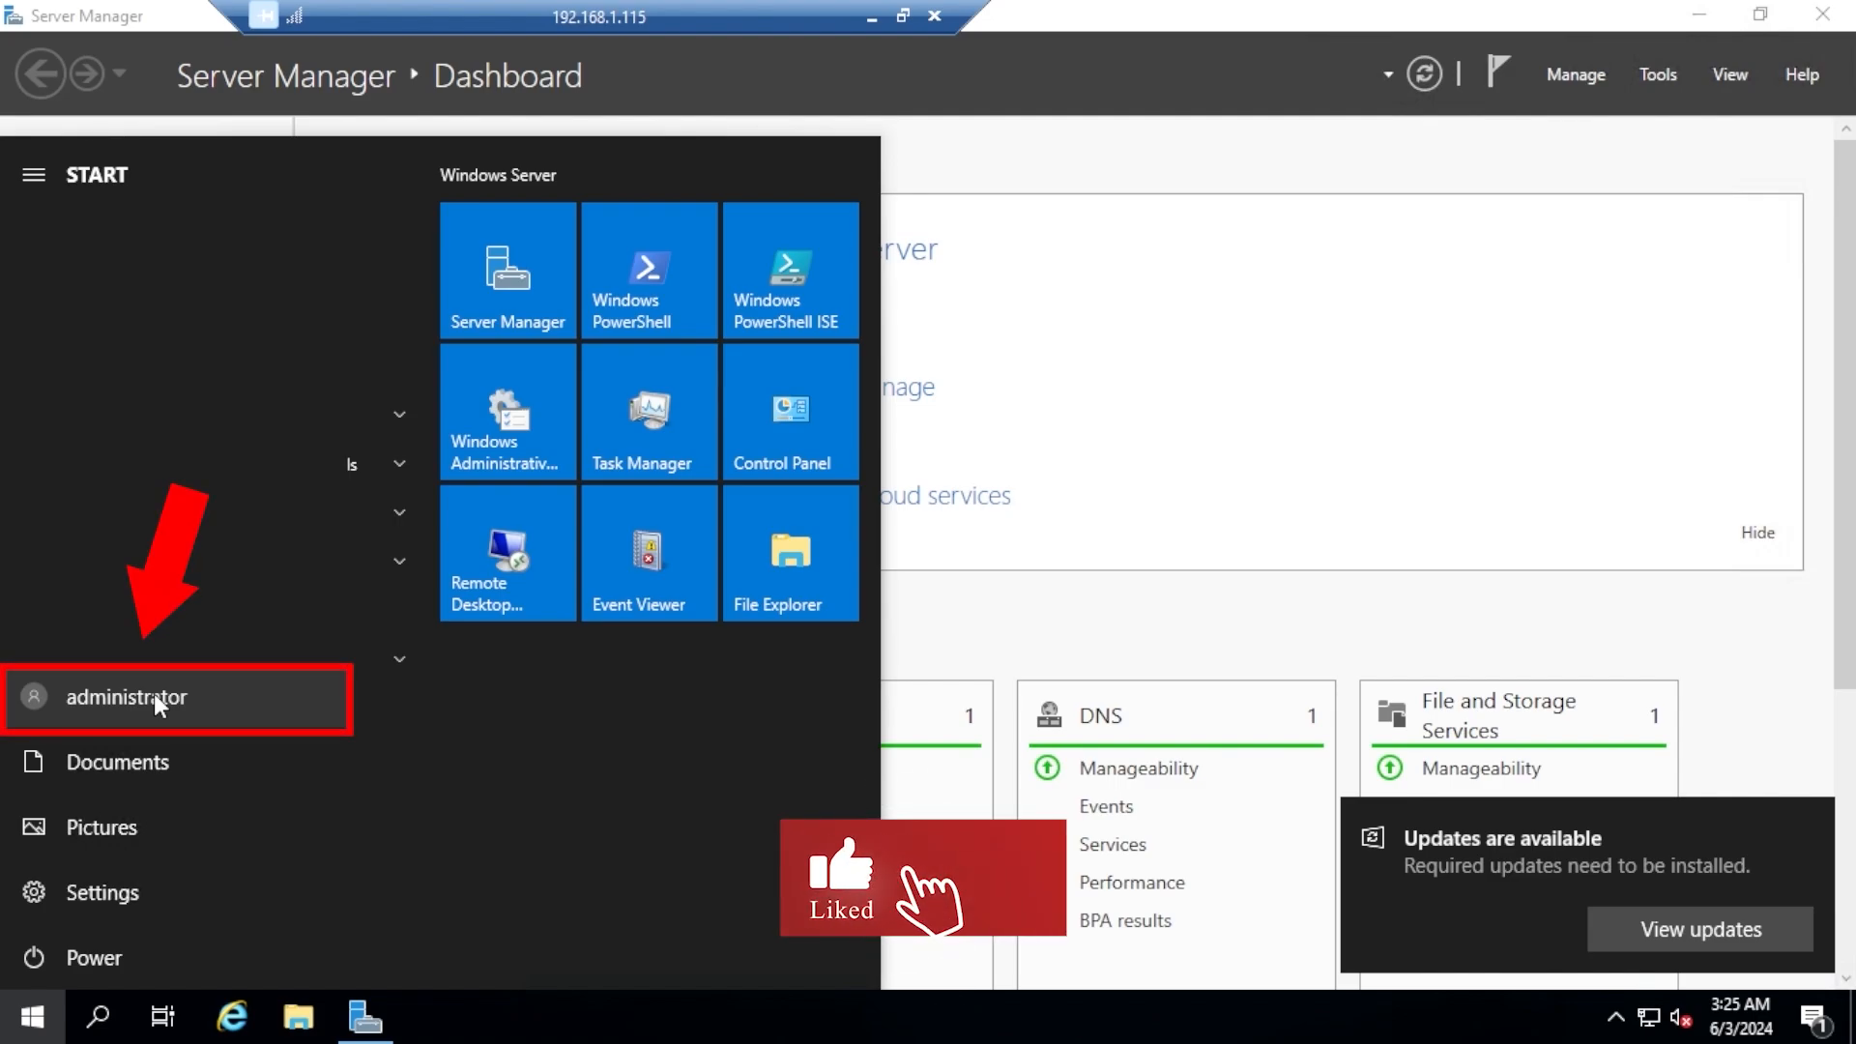
{"action": "left_click", "coordinate": [1251, 608]}
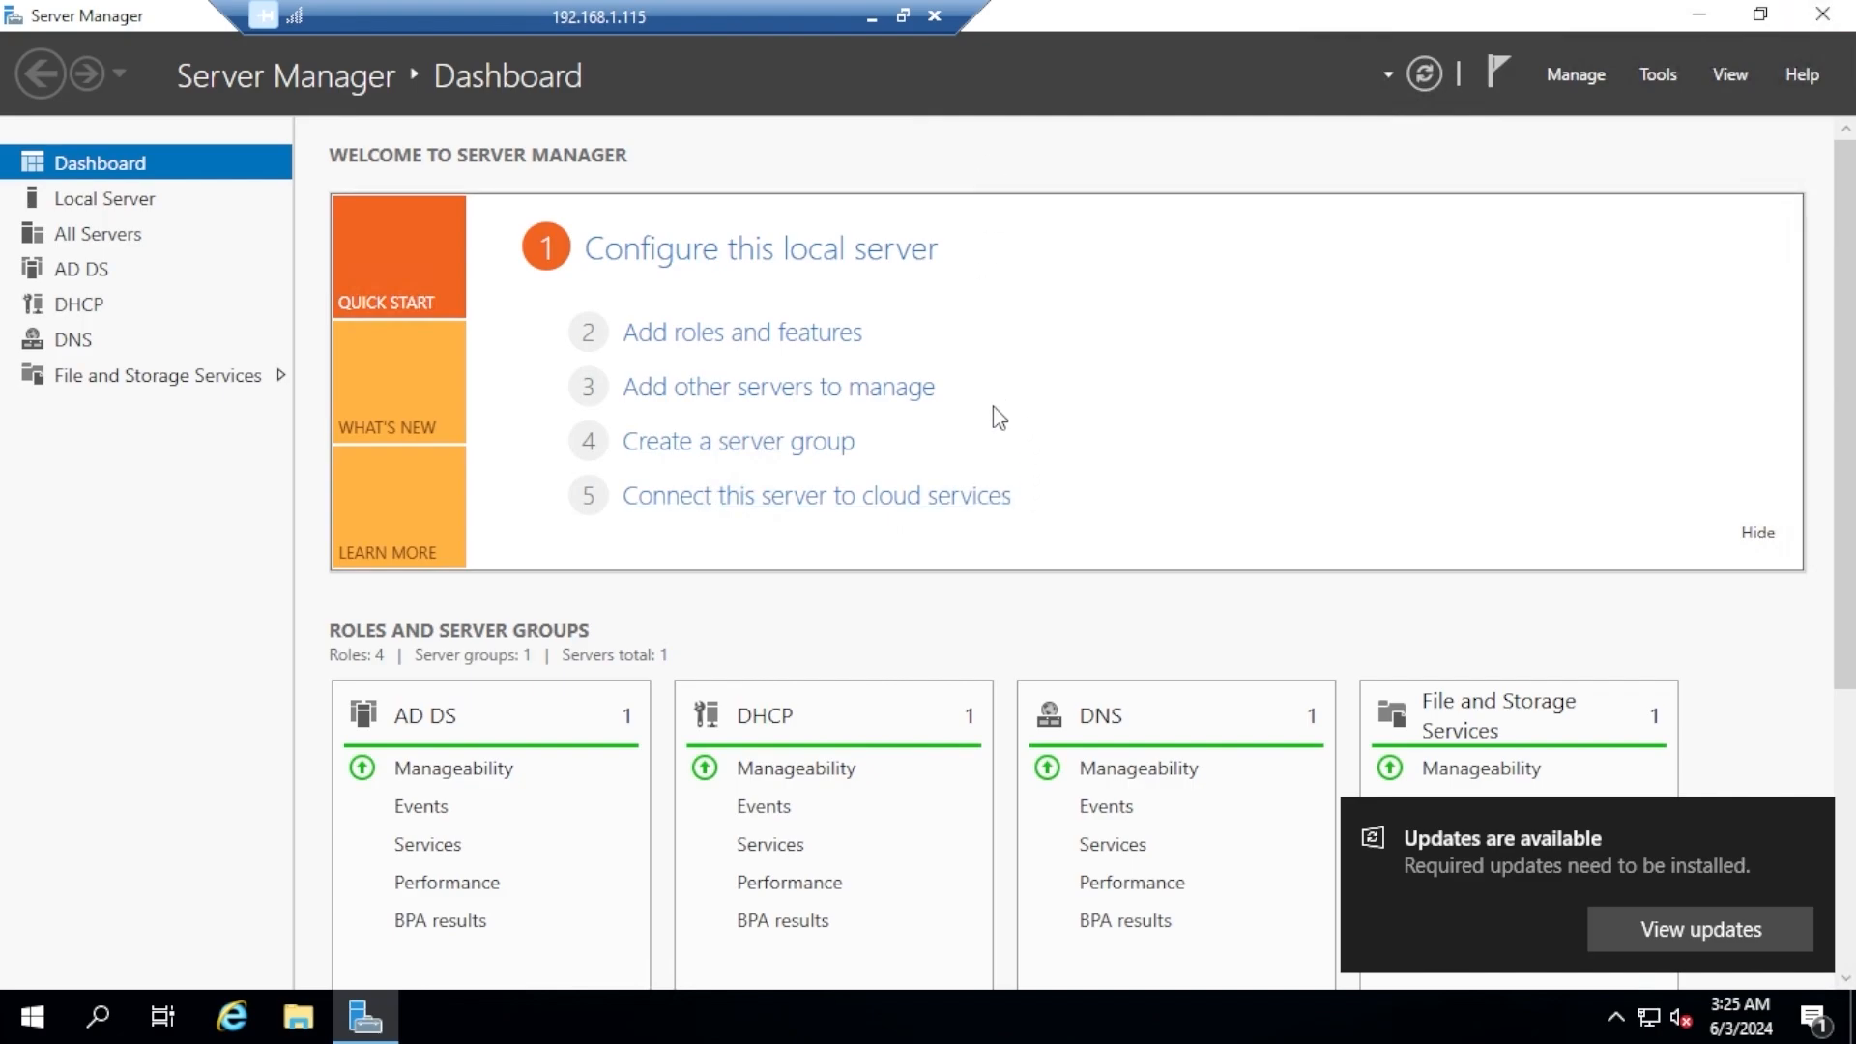
{"action": "left_click", "coordinate": [29, 1022]}
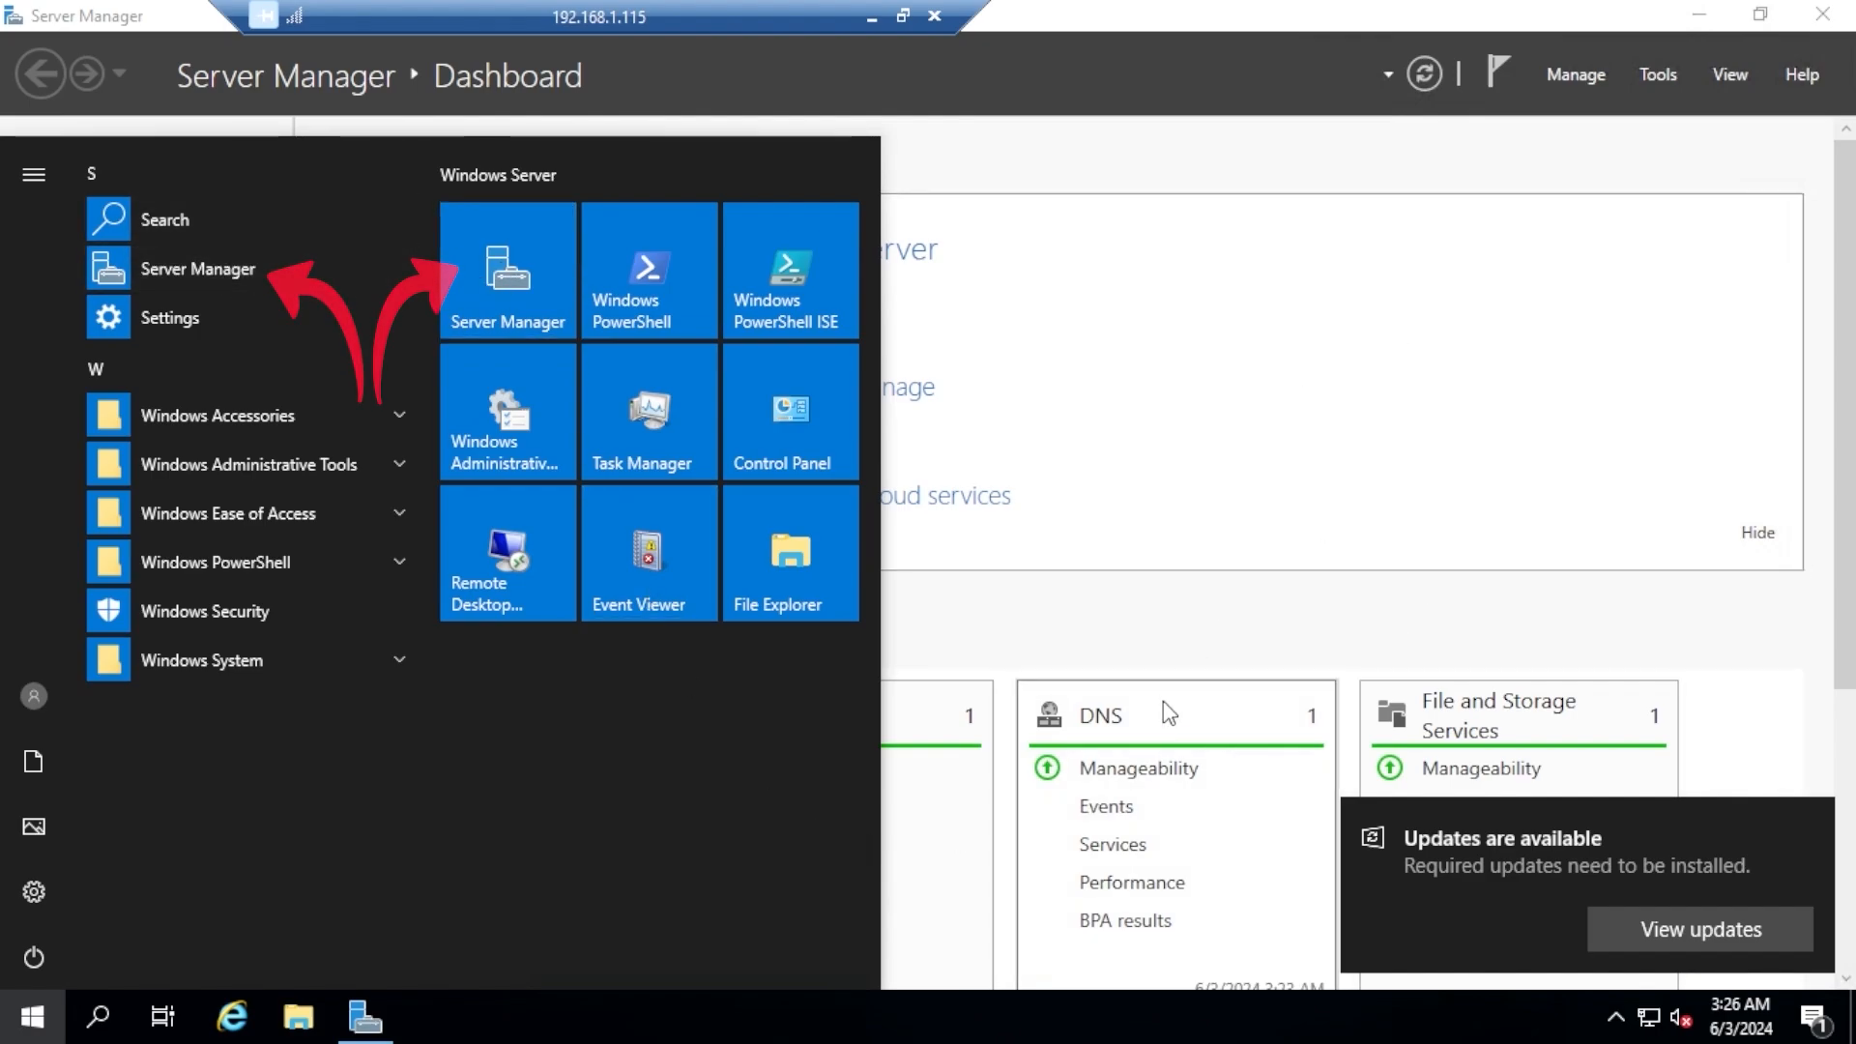
{"action": "left_click", "coordinate": [1173, 629]}
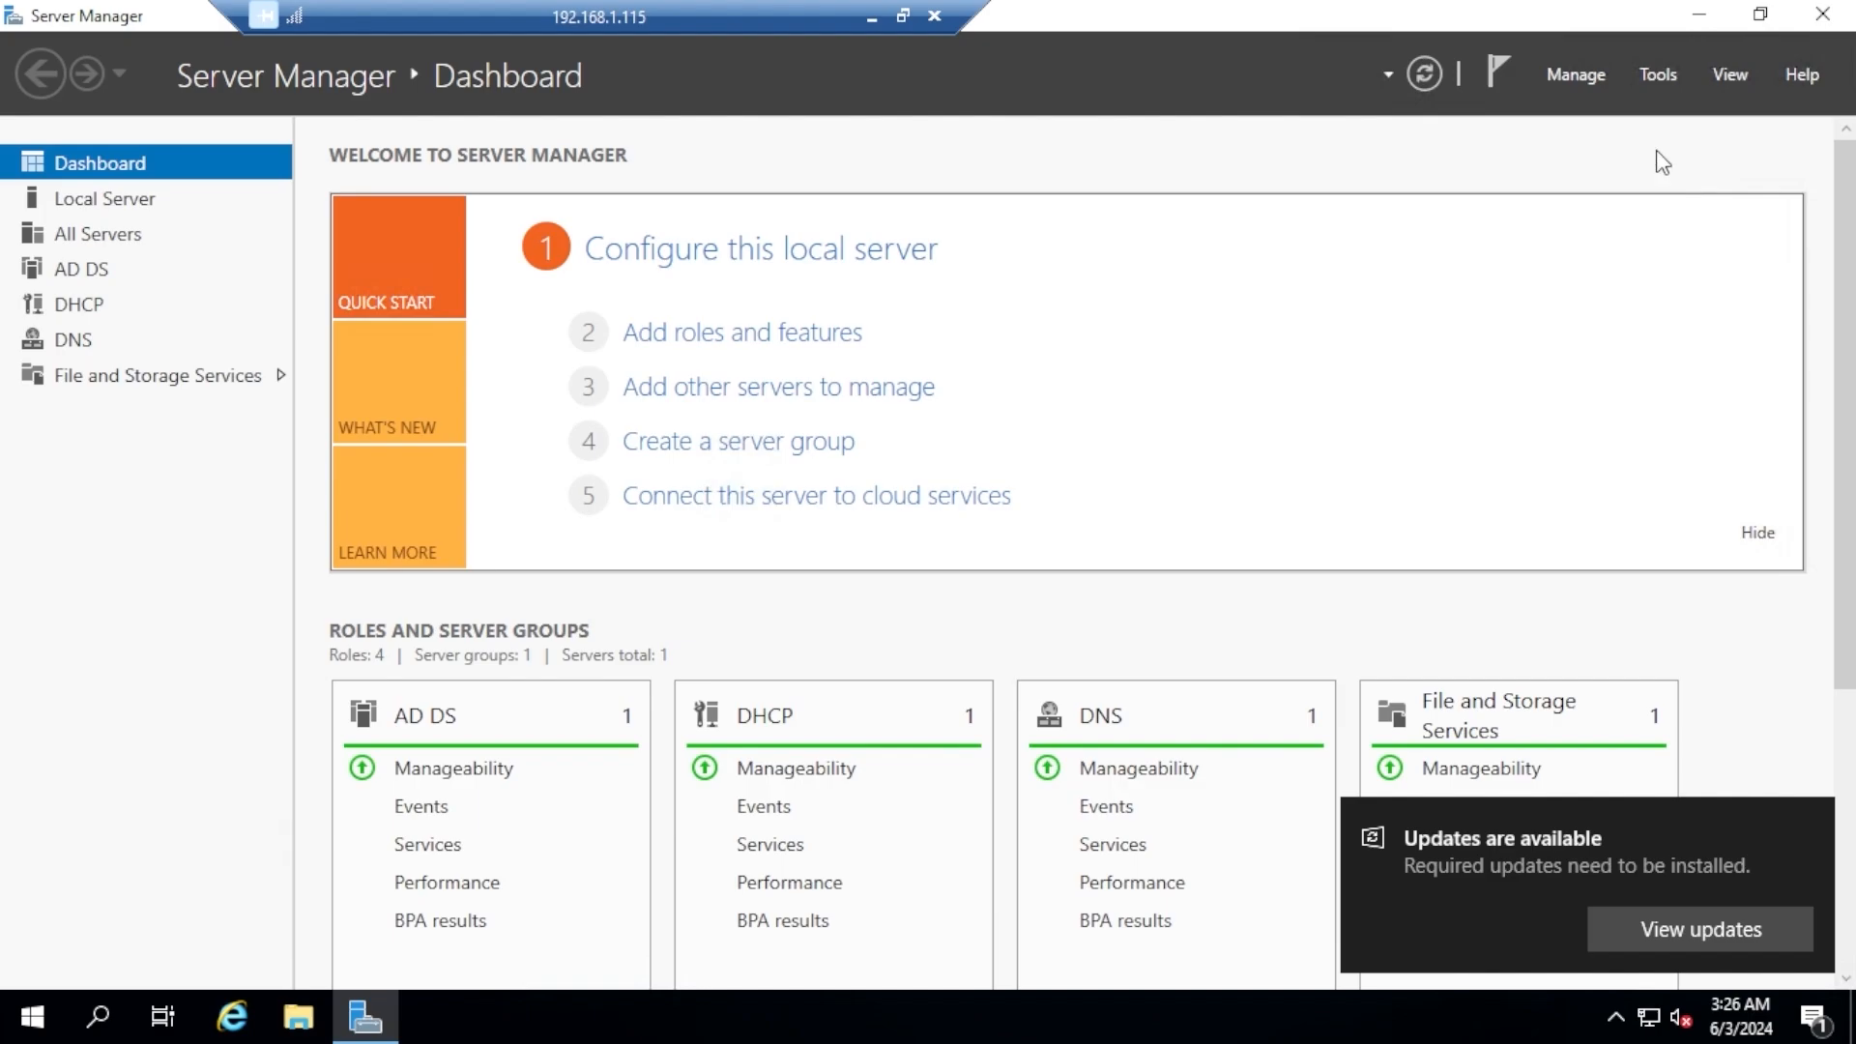
Open Active Directory Users and Computers and expand the TechTipsWithMoabi.com domain to browse its containers
{"action": "left_click", "coordinate": [1658, 77]}
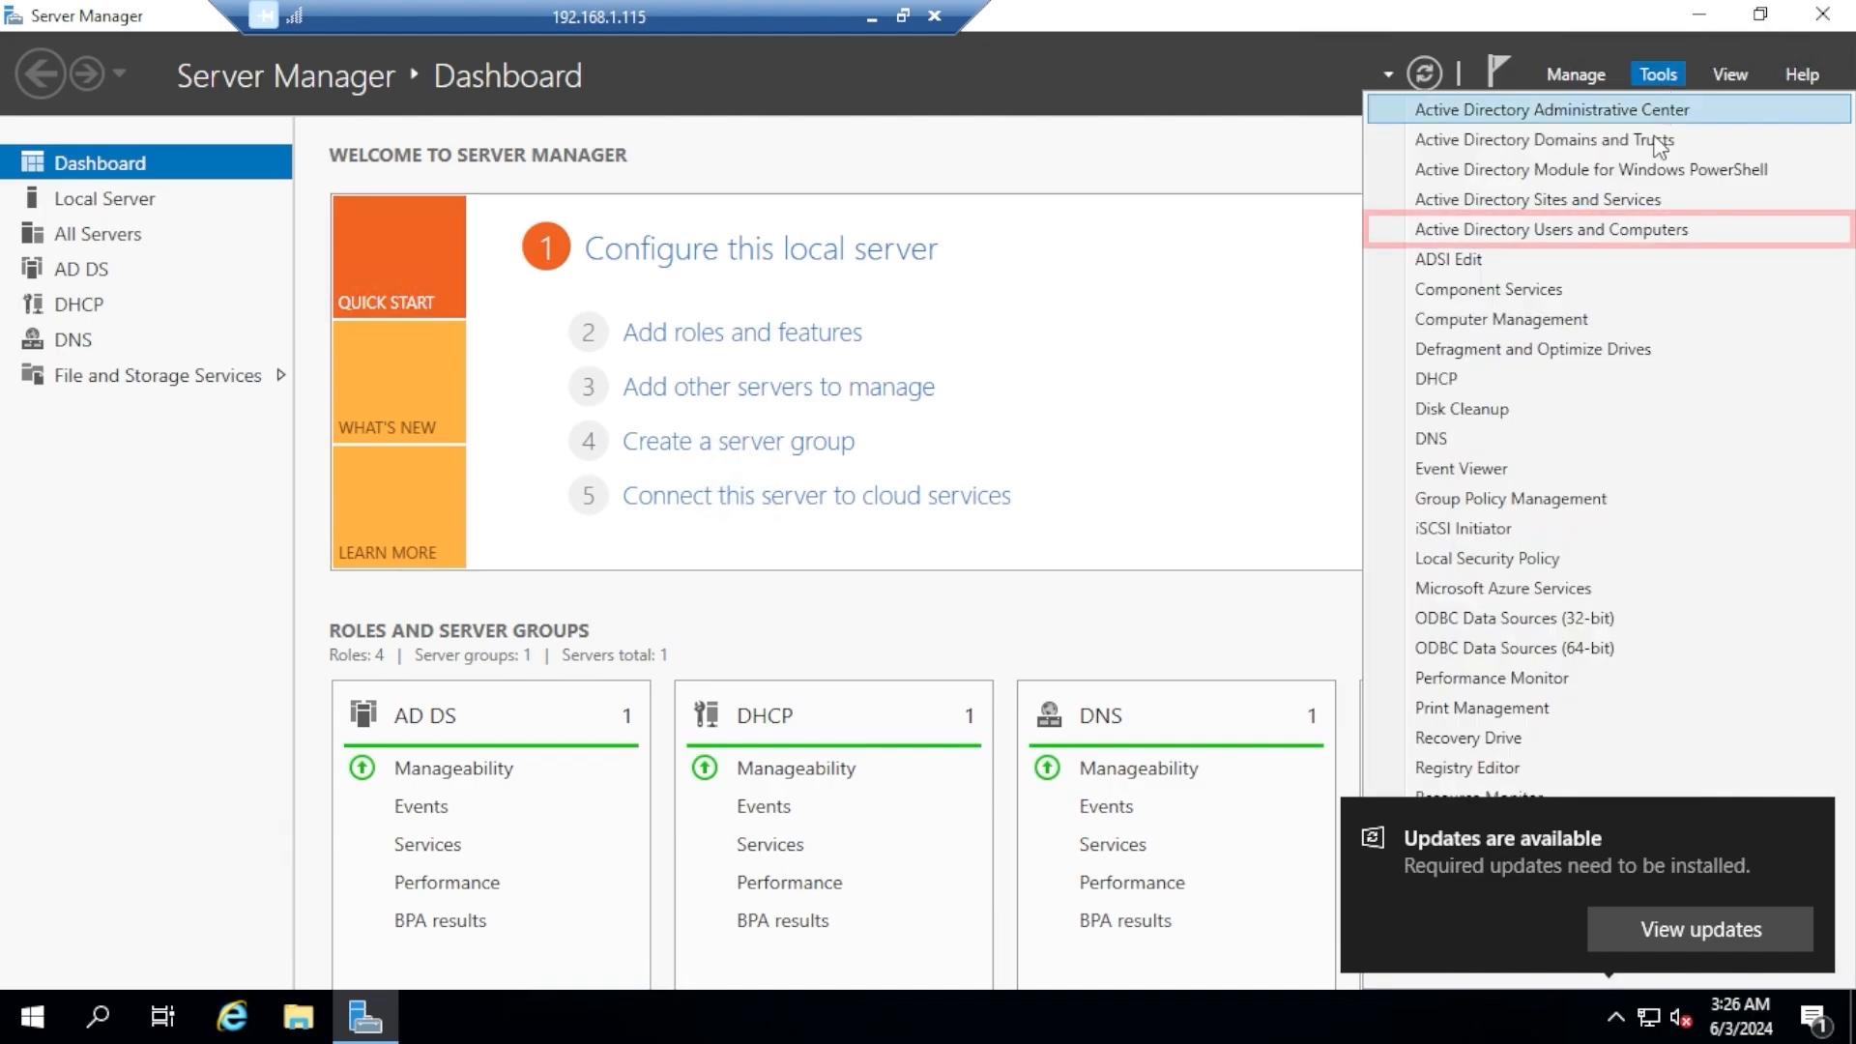
{"action": "left_click", "coordinate": [1617, 235]}
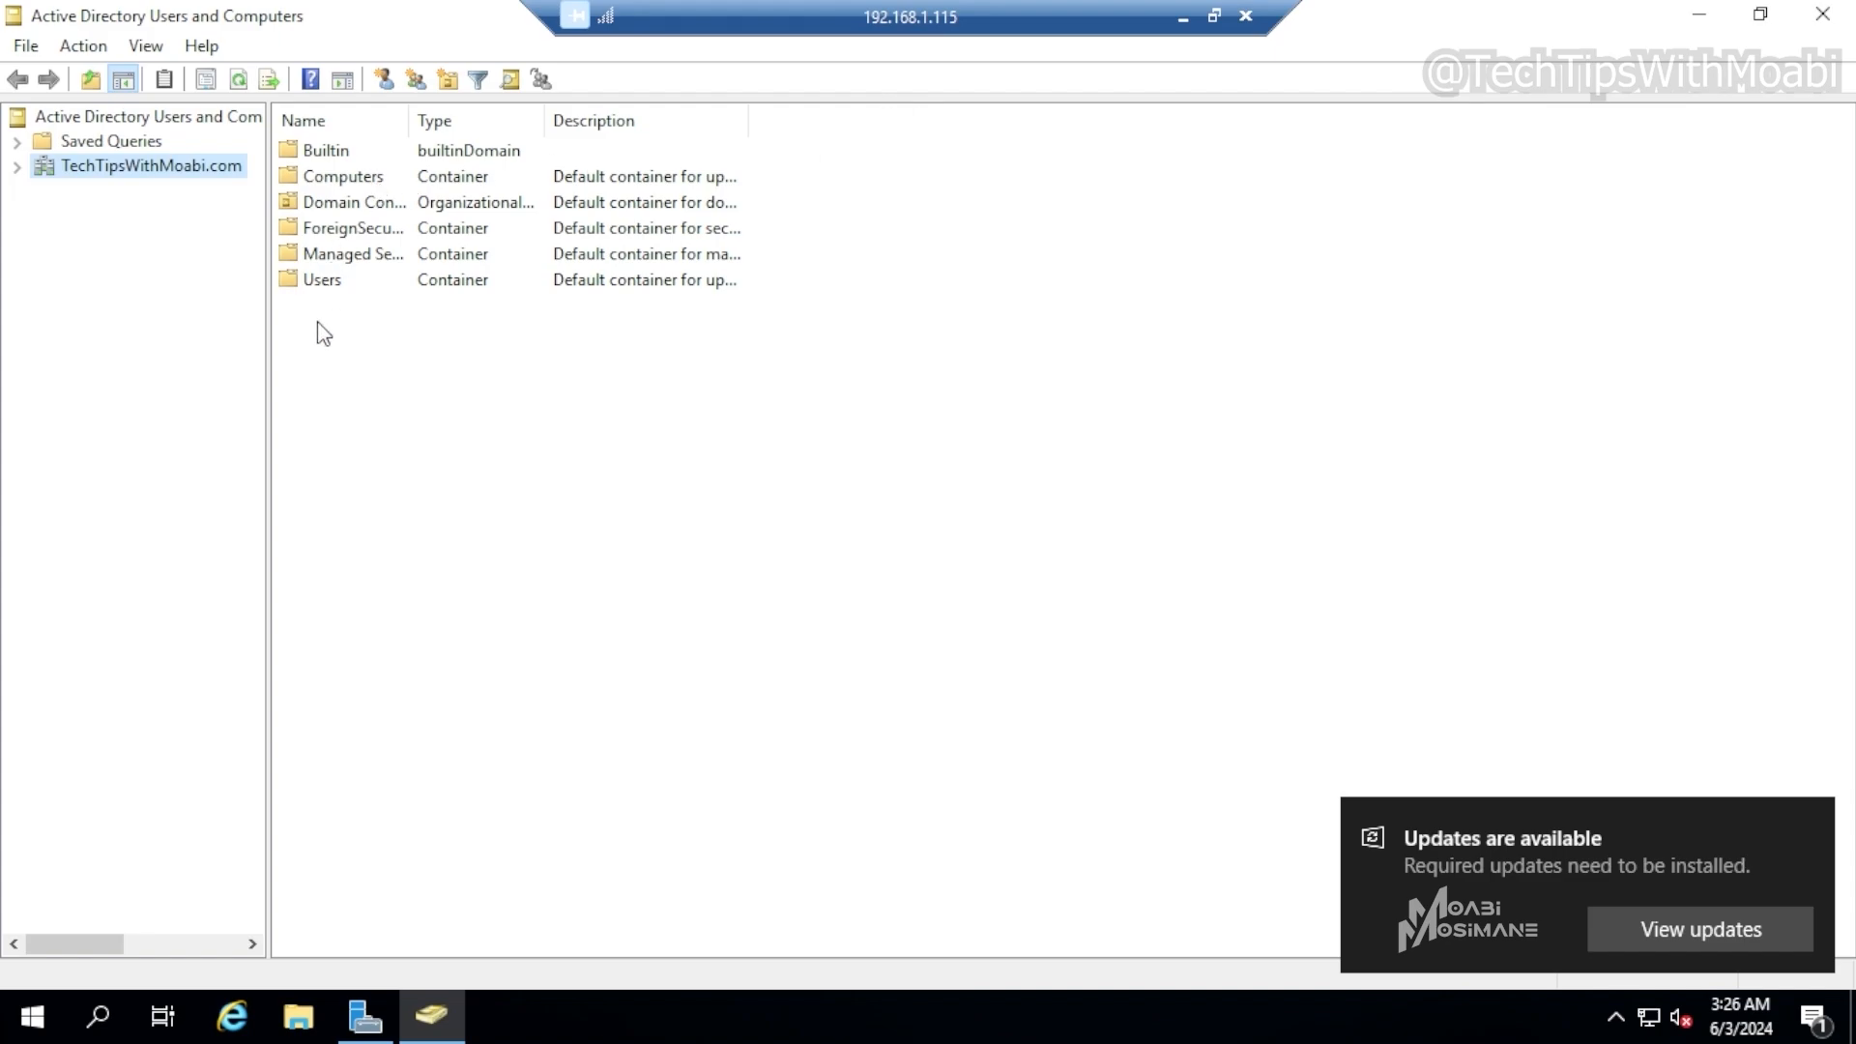
{"action": "left_click", "coordinate": [18, 167]}
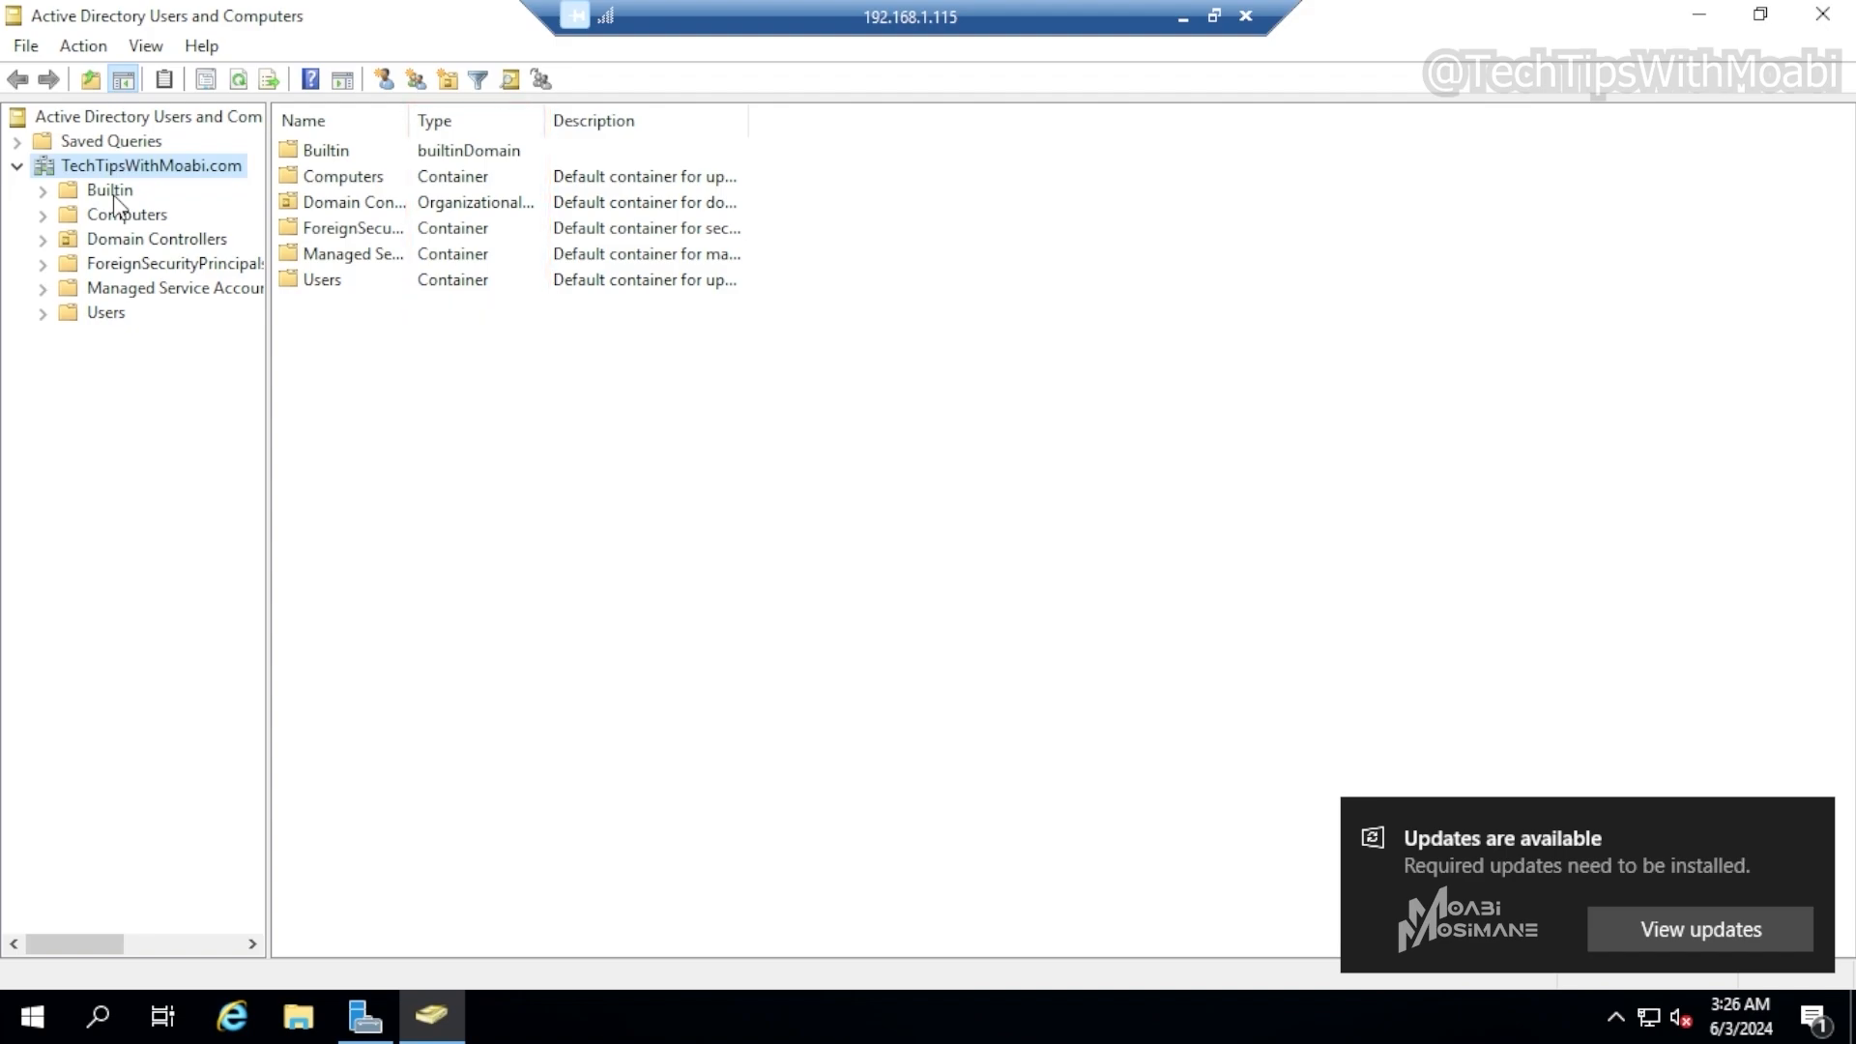
{"action": "left_click", "coordinate": [132, 249]}
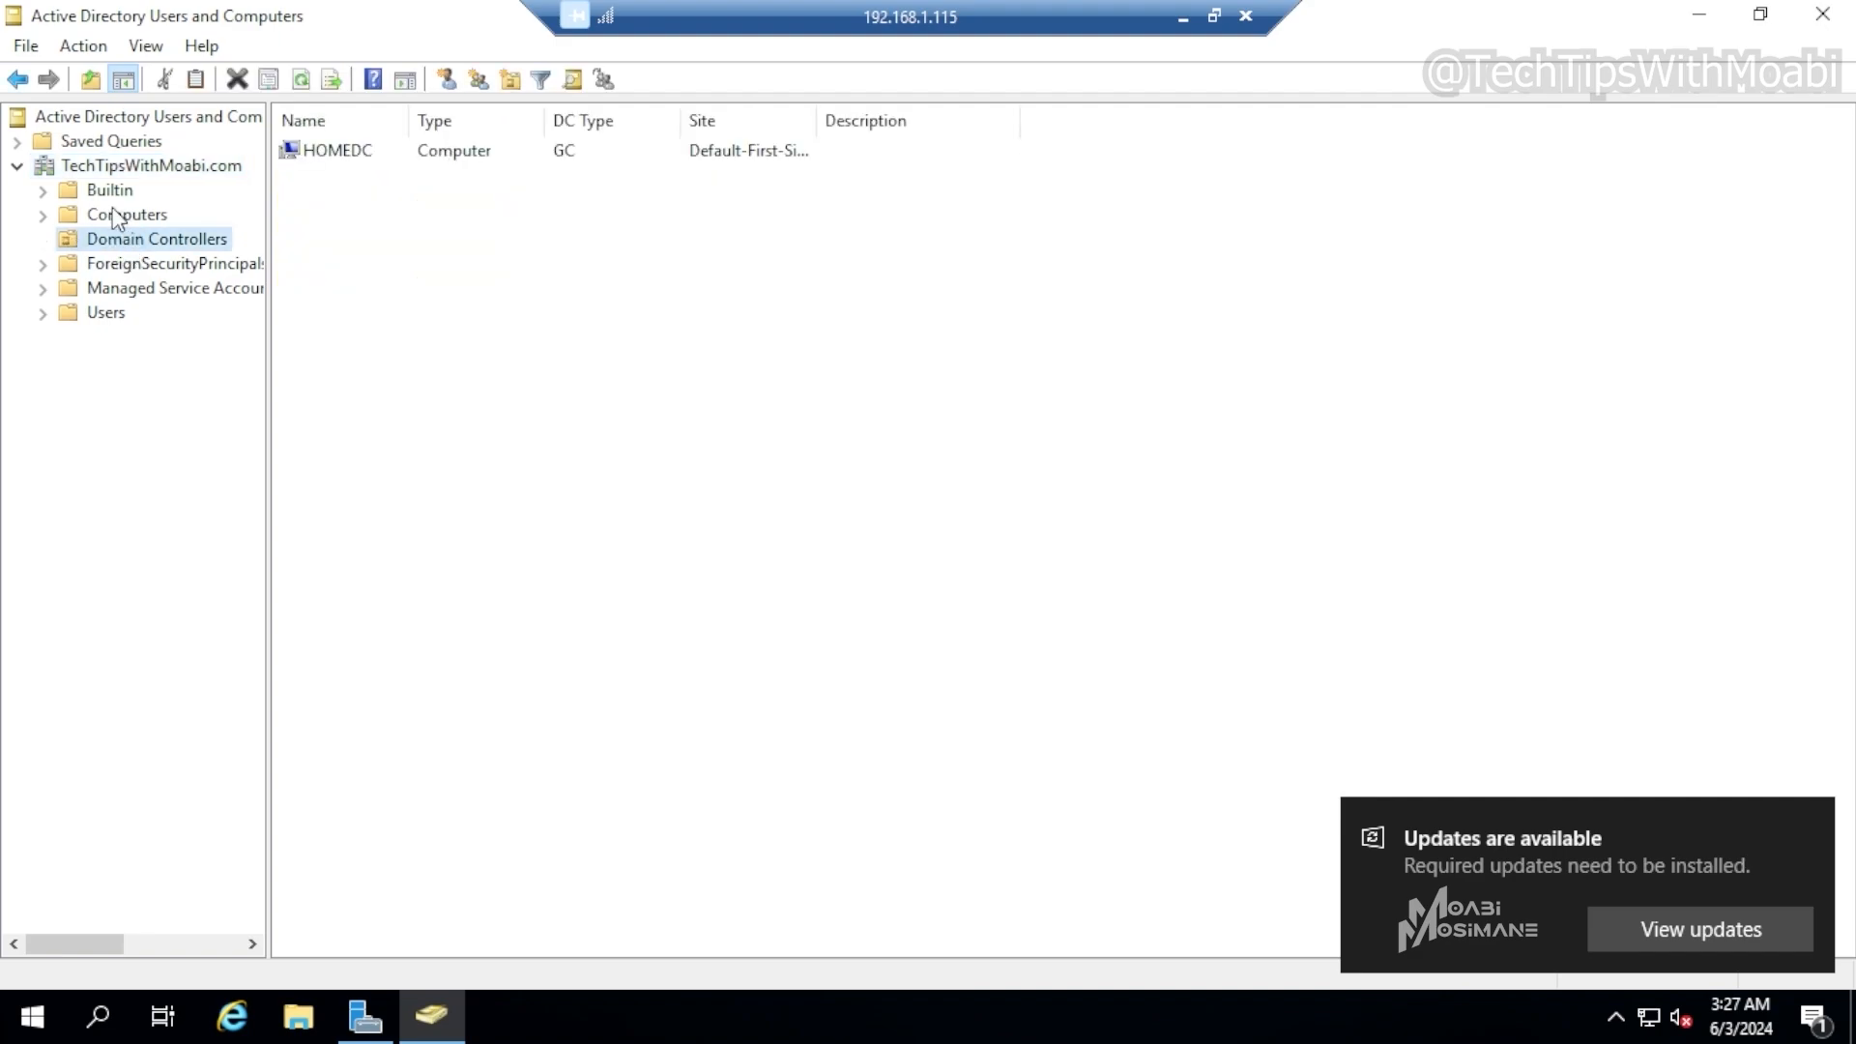
{"action": "left_click", "coordinate": [118, 166]}
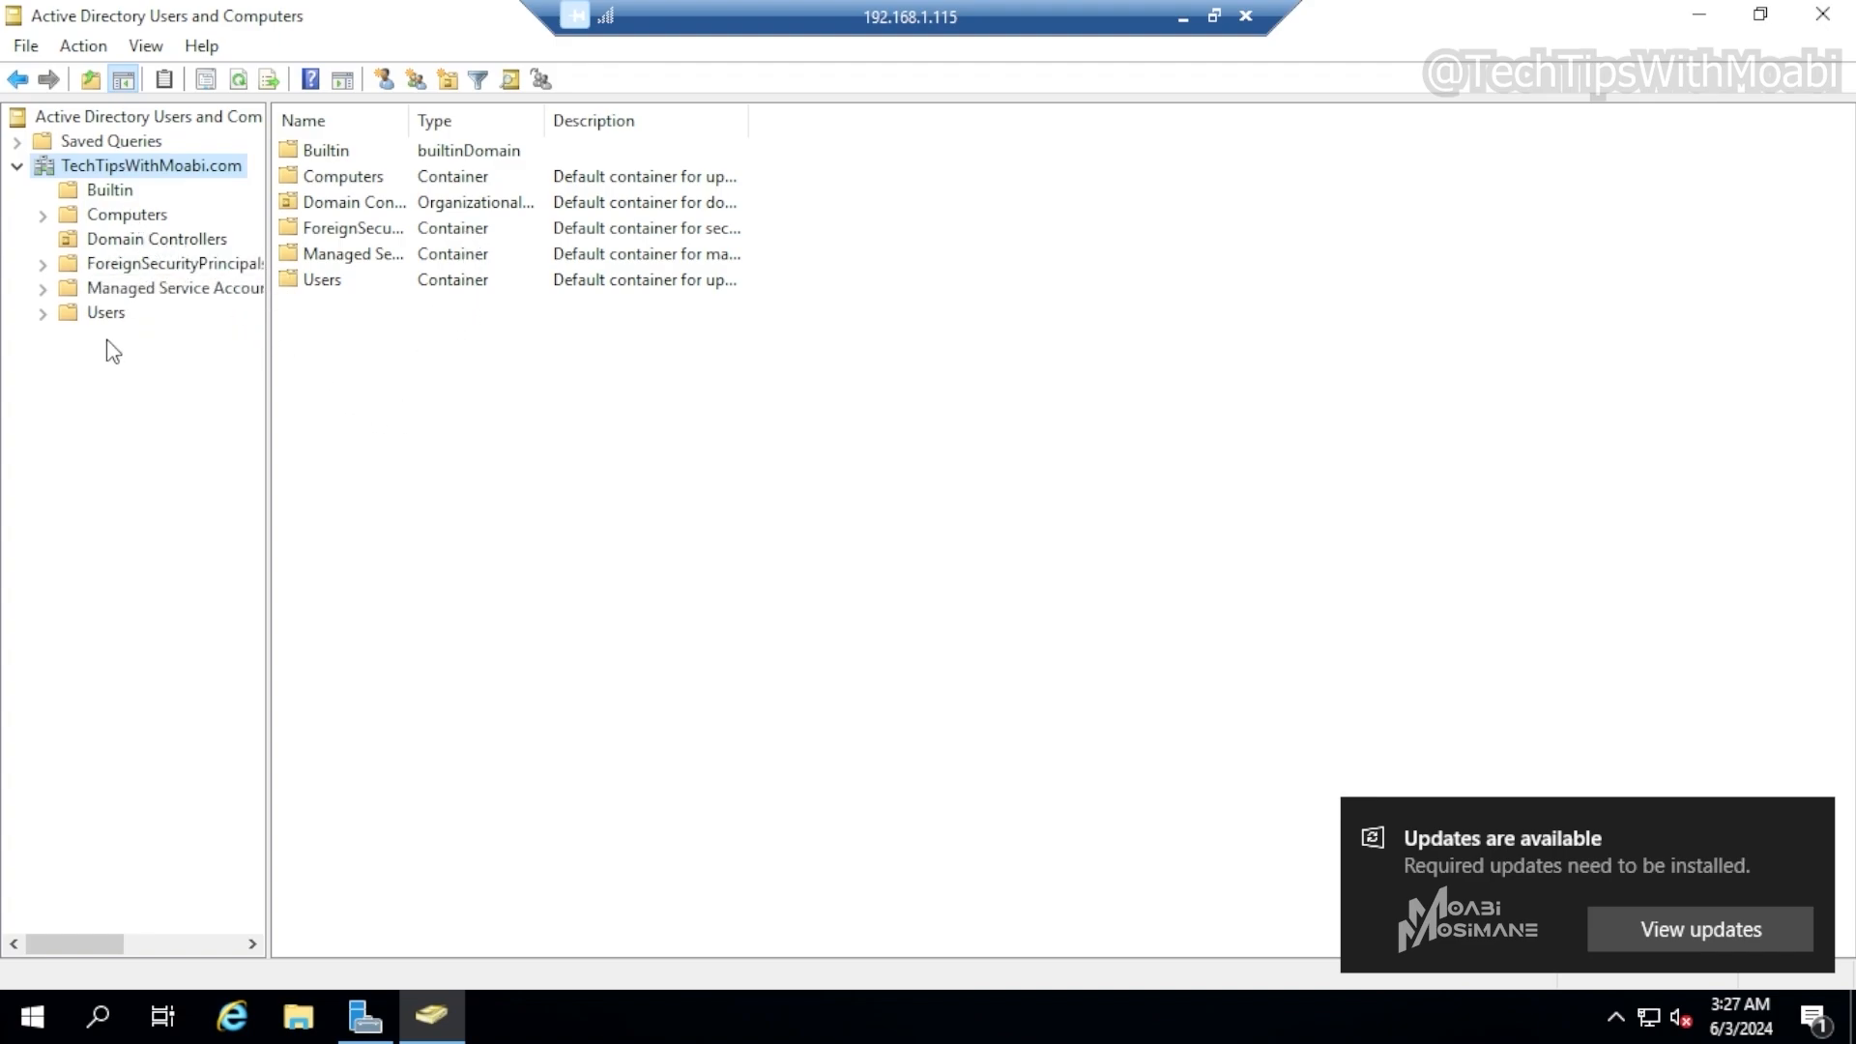
{"action": "left_click", "coordinate": [129, 241]}
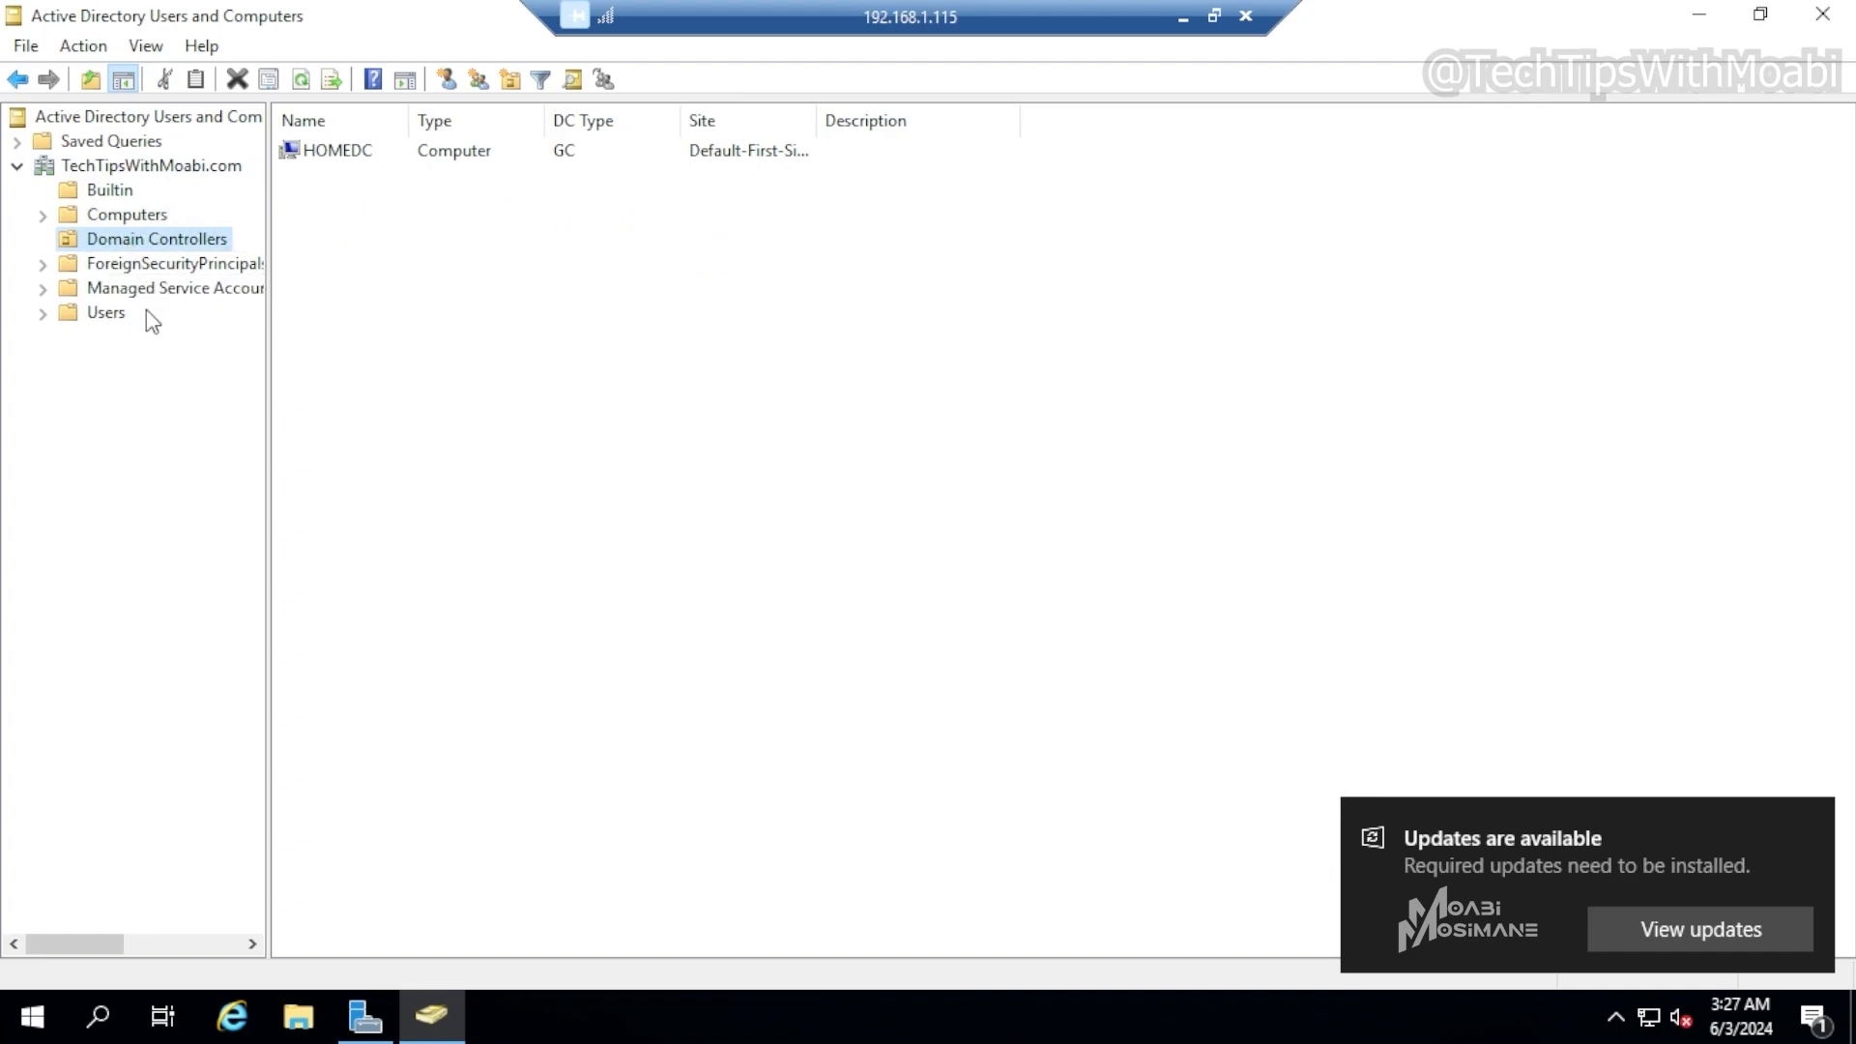
{"action": "left_click", "coordinate": [116, 167]}
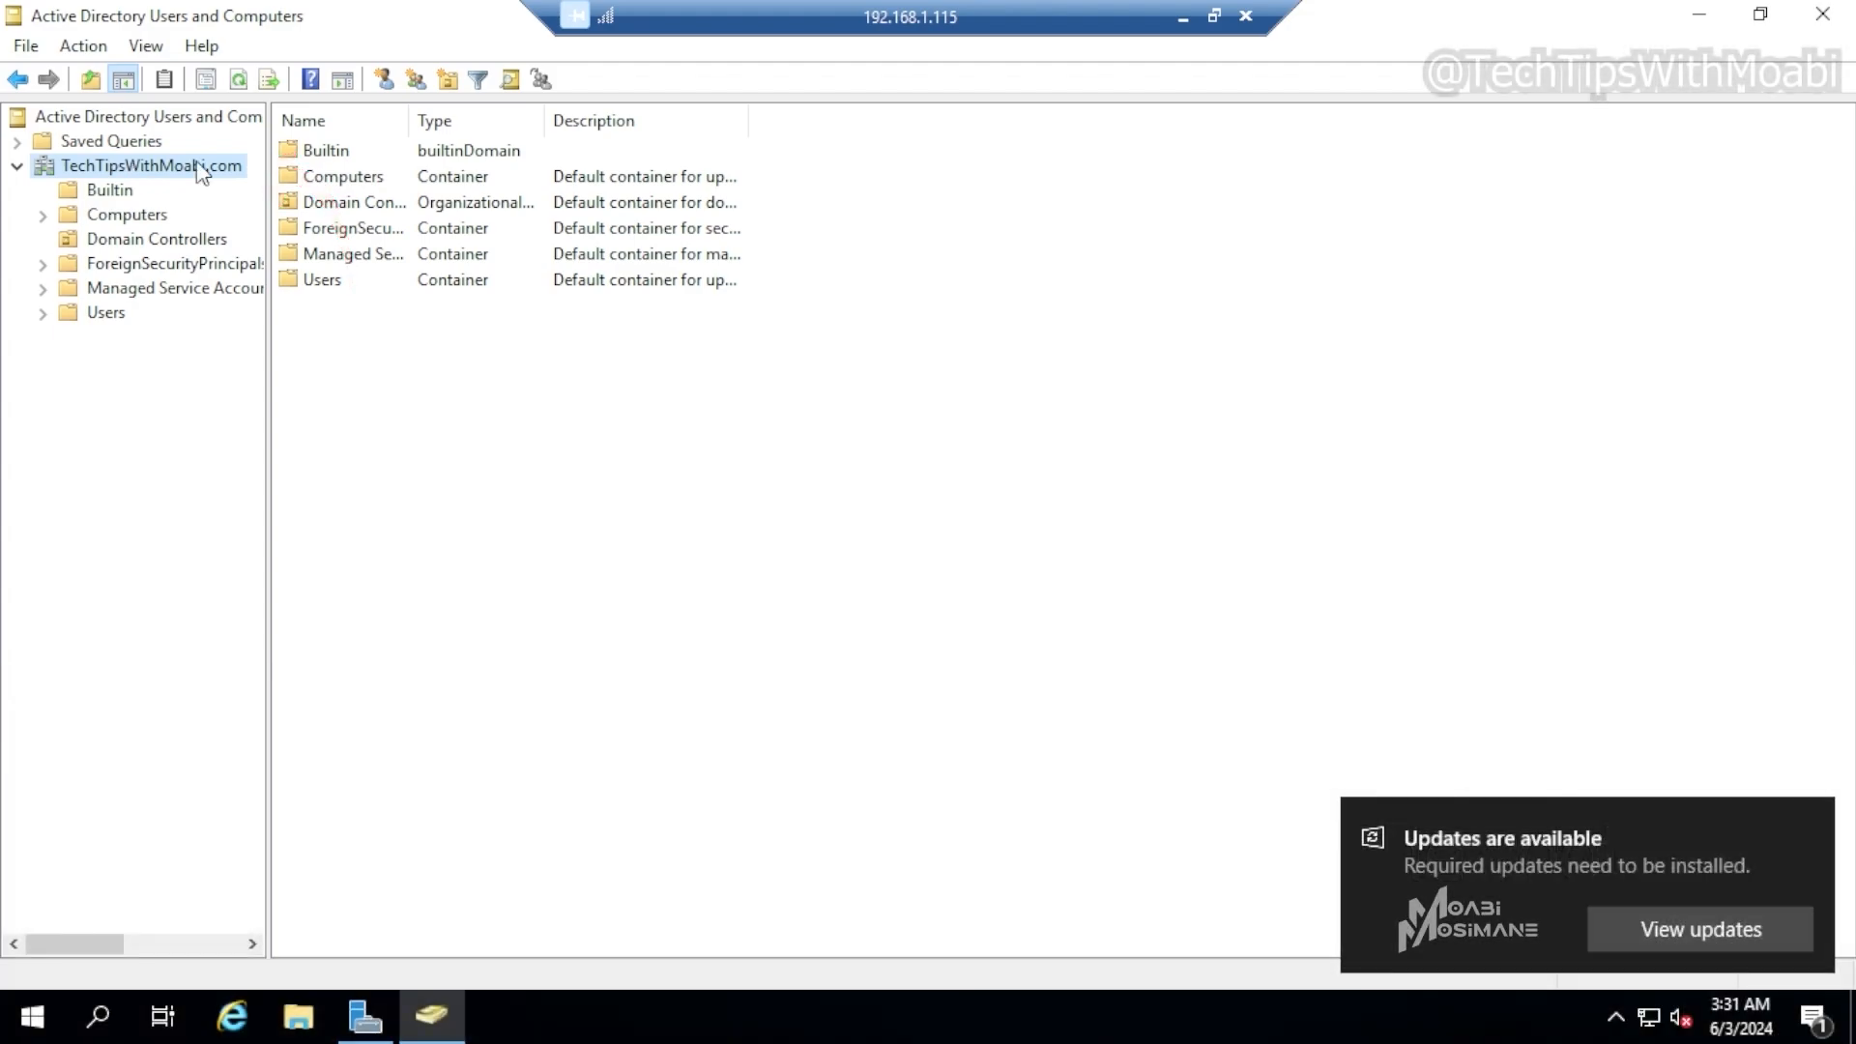
Create a new organizational unit named Home Admins at the root of the TechTipsWithMoabi.com domain
{"action": "right_click", "coordinate": [197, 164]}
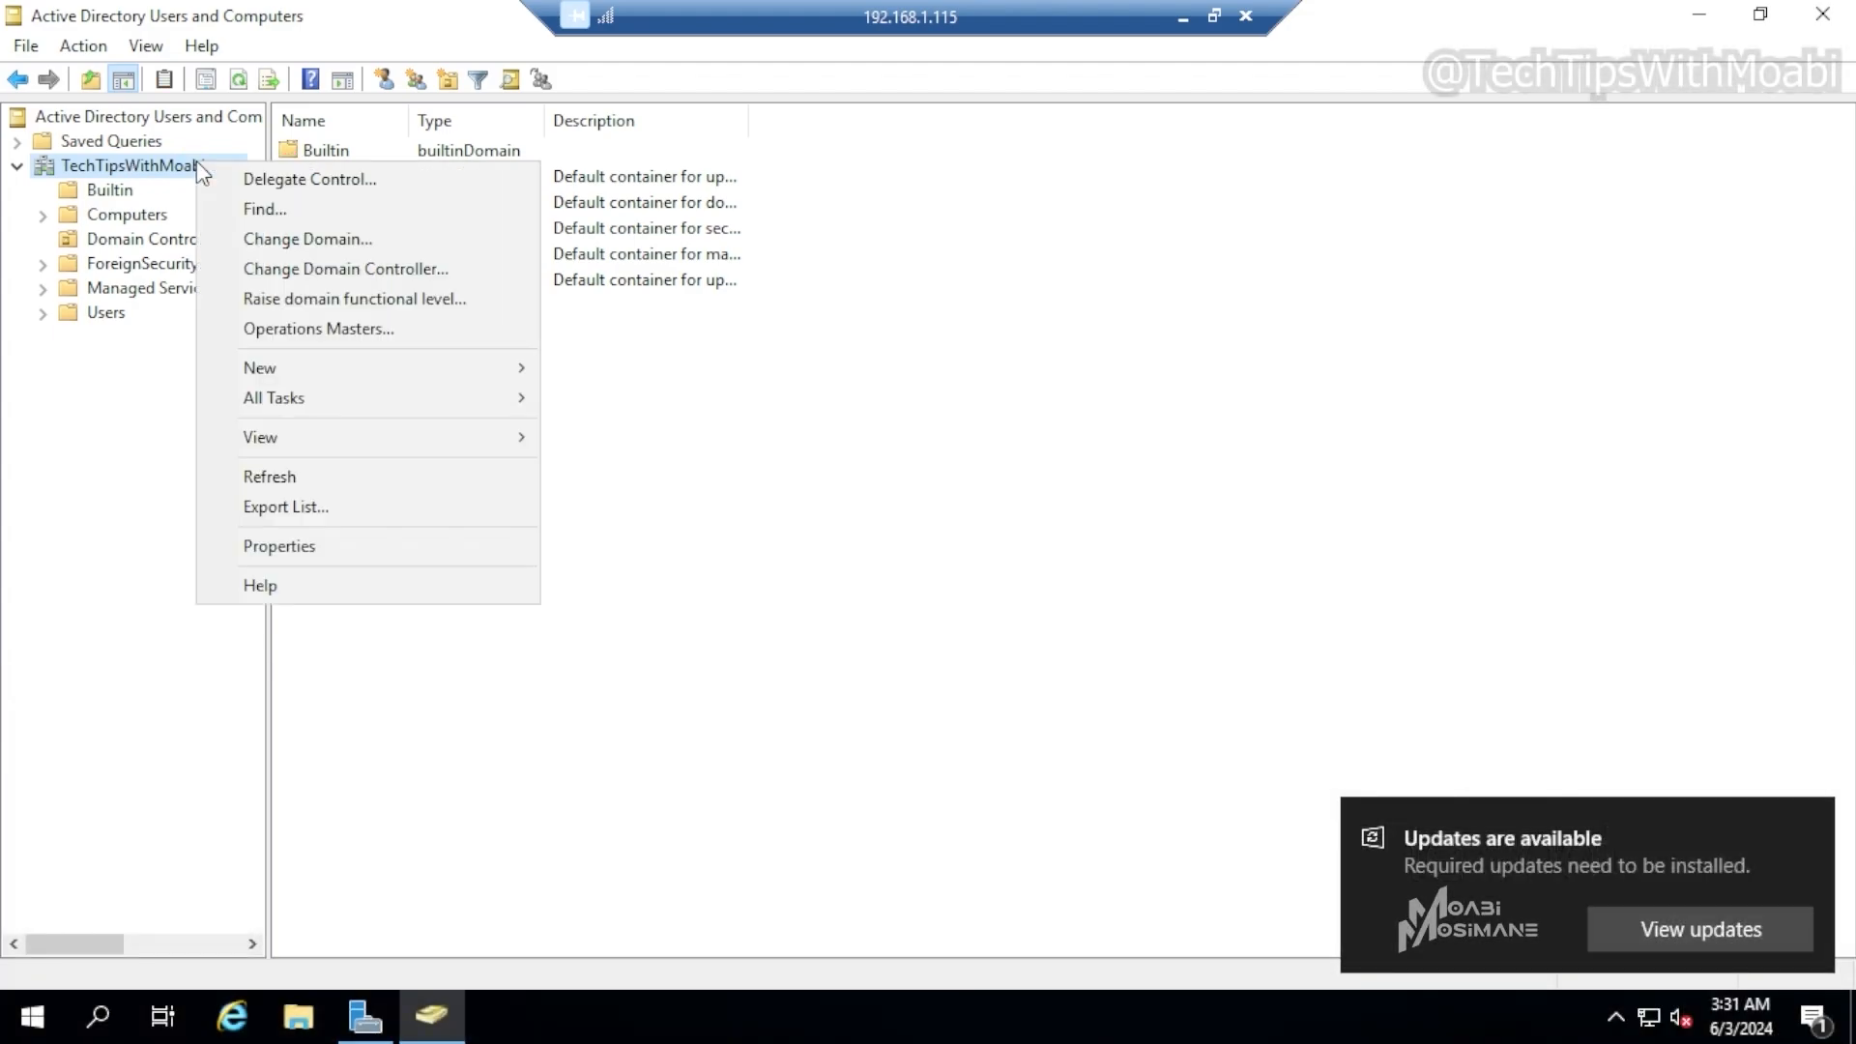
{"action": "mouse_move", "coordinate": [290, 370]}
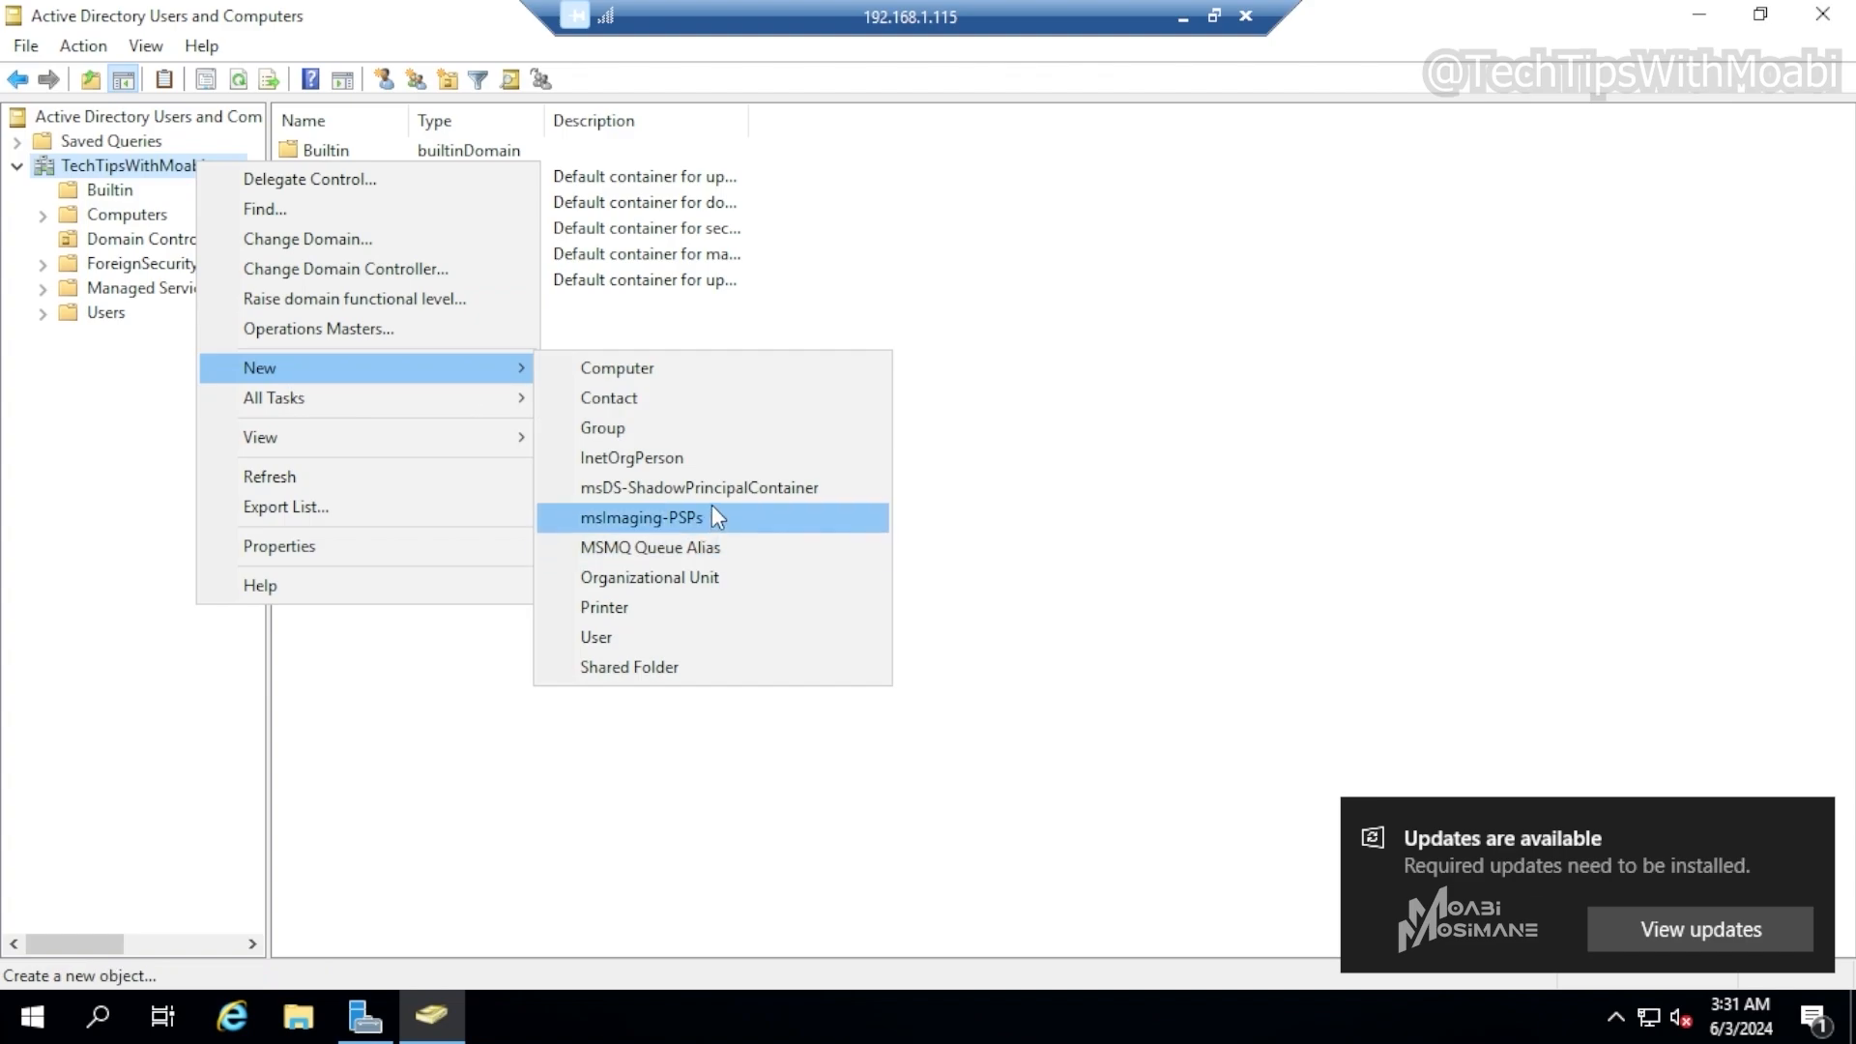
{"action": "left_click", "coordinate": [737, 578]}
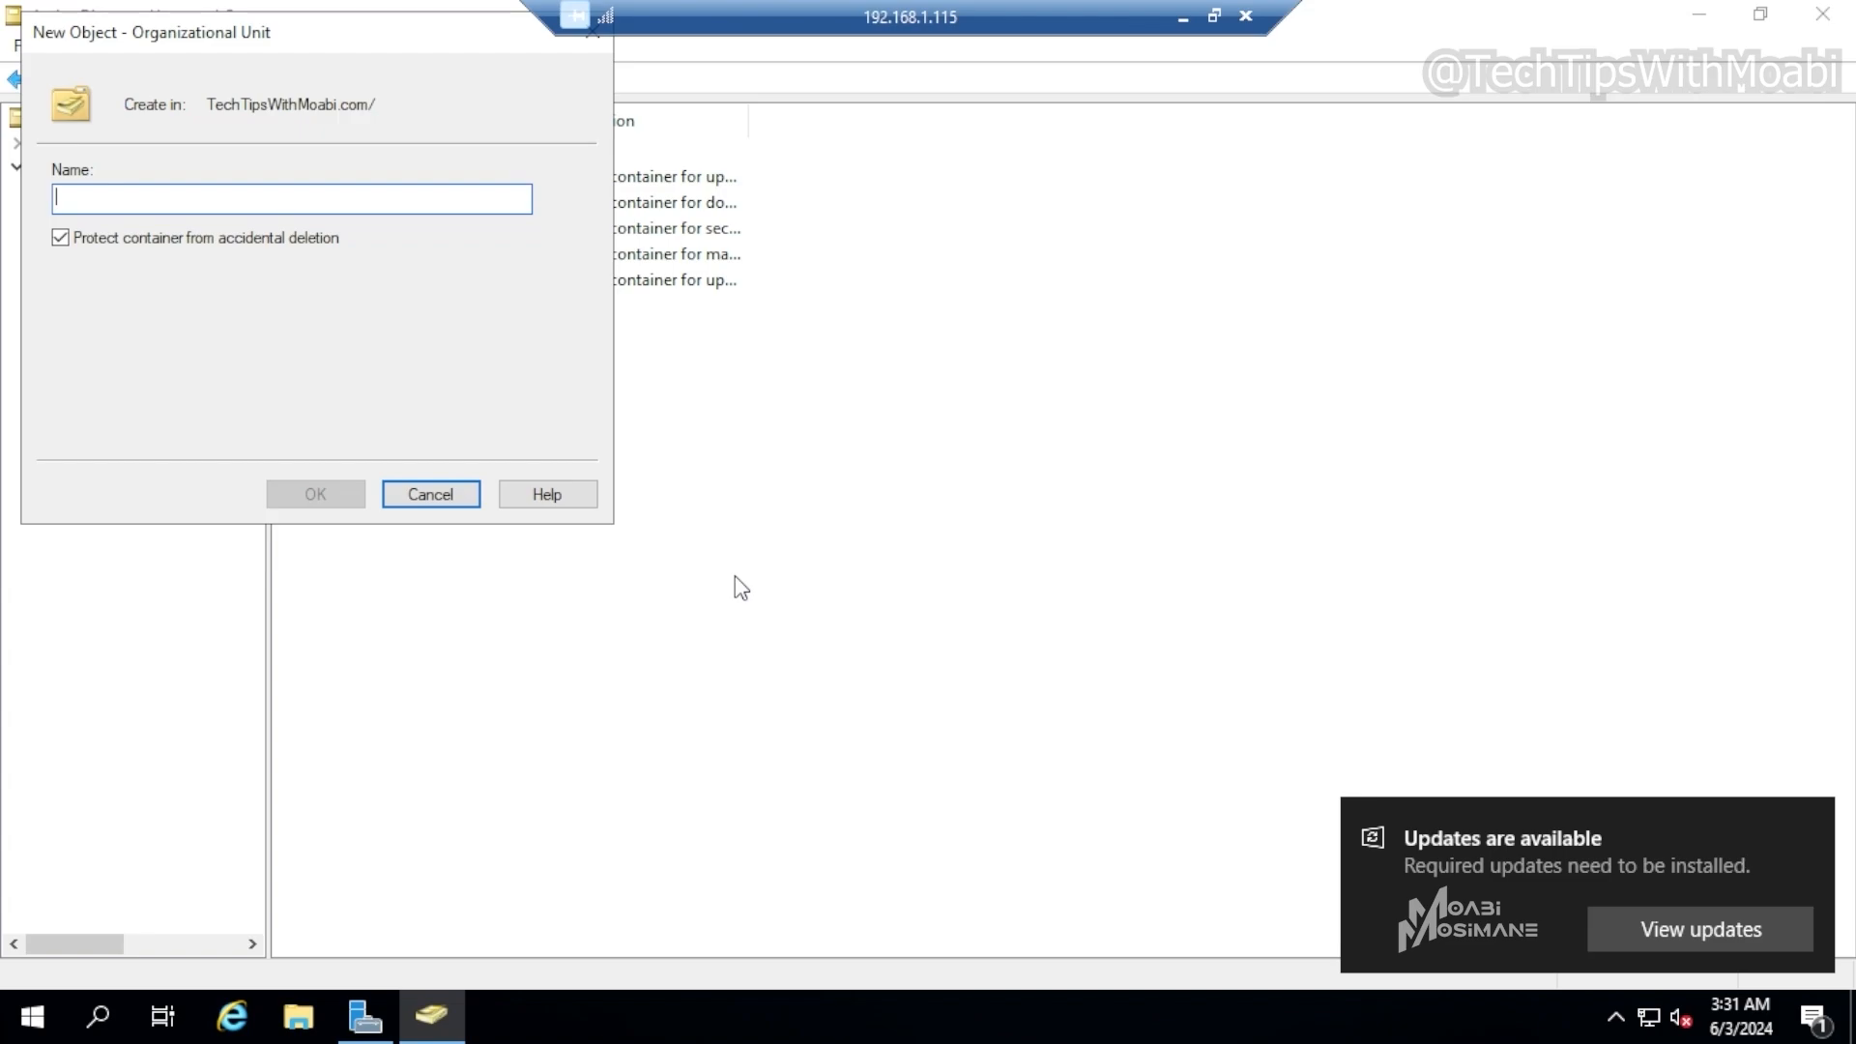
{"action": "type", "text": "Home Admin"}
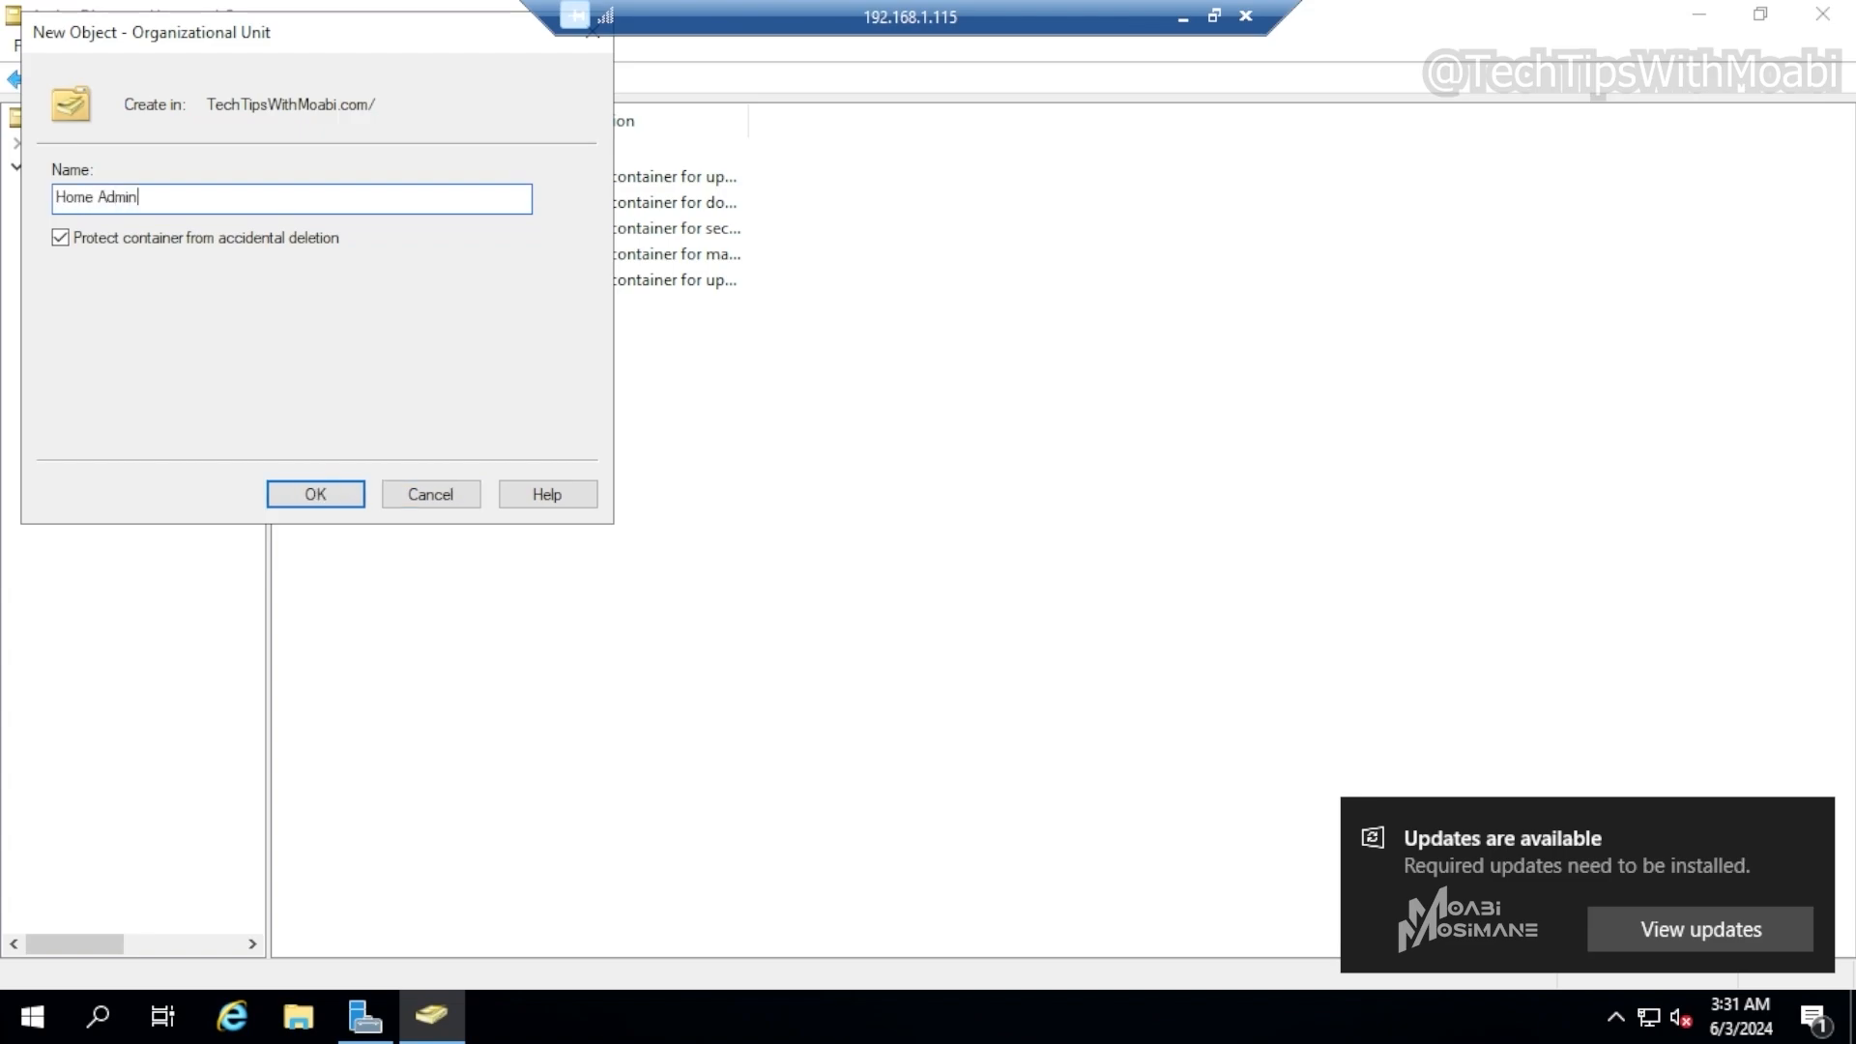
{"action": "type", "text": "s"}
{"action": "left_click", "coordinate": [317, 495]}
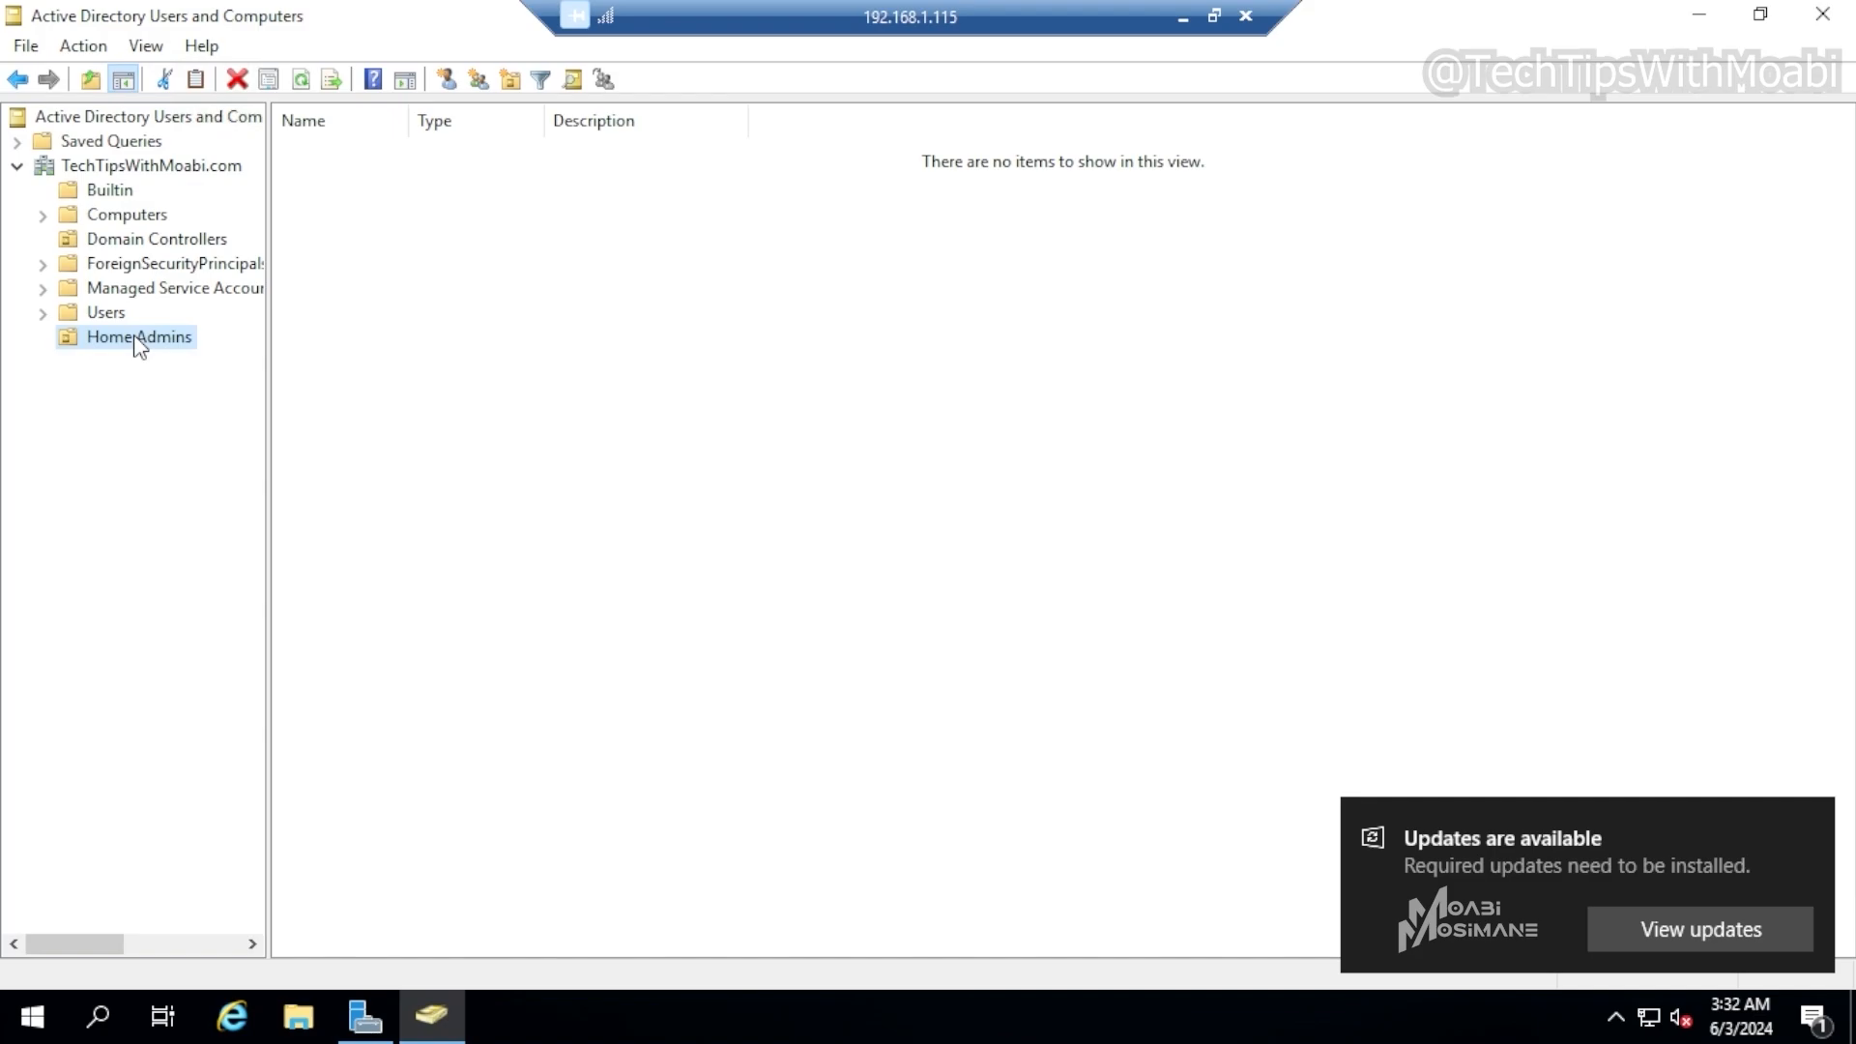
Create an organizational unit named Technician inside the Home Admins OU
{"action": "left_click", "coordinate": [153, 168]}
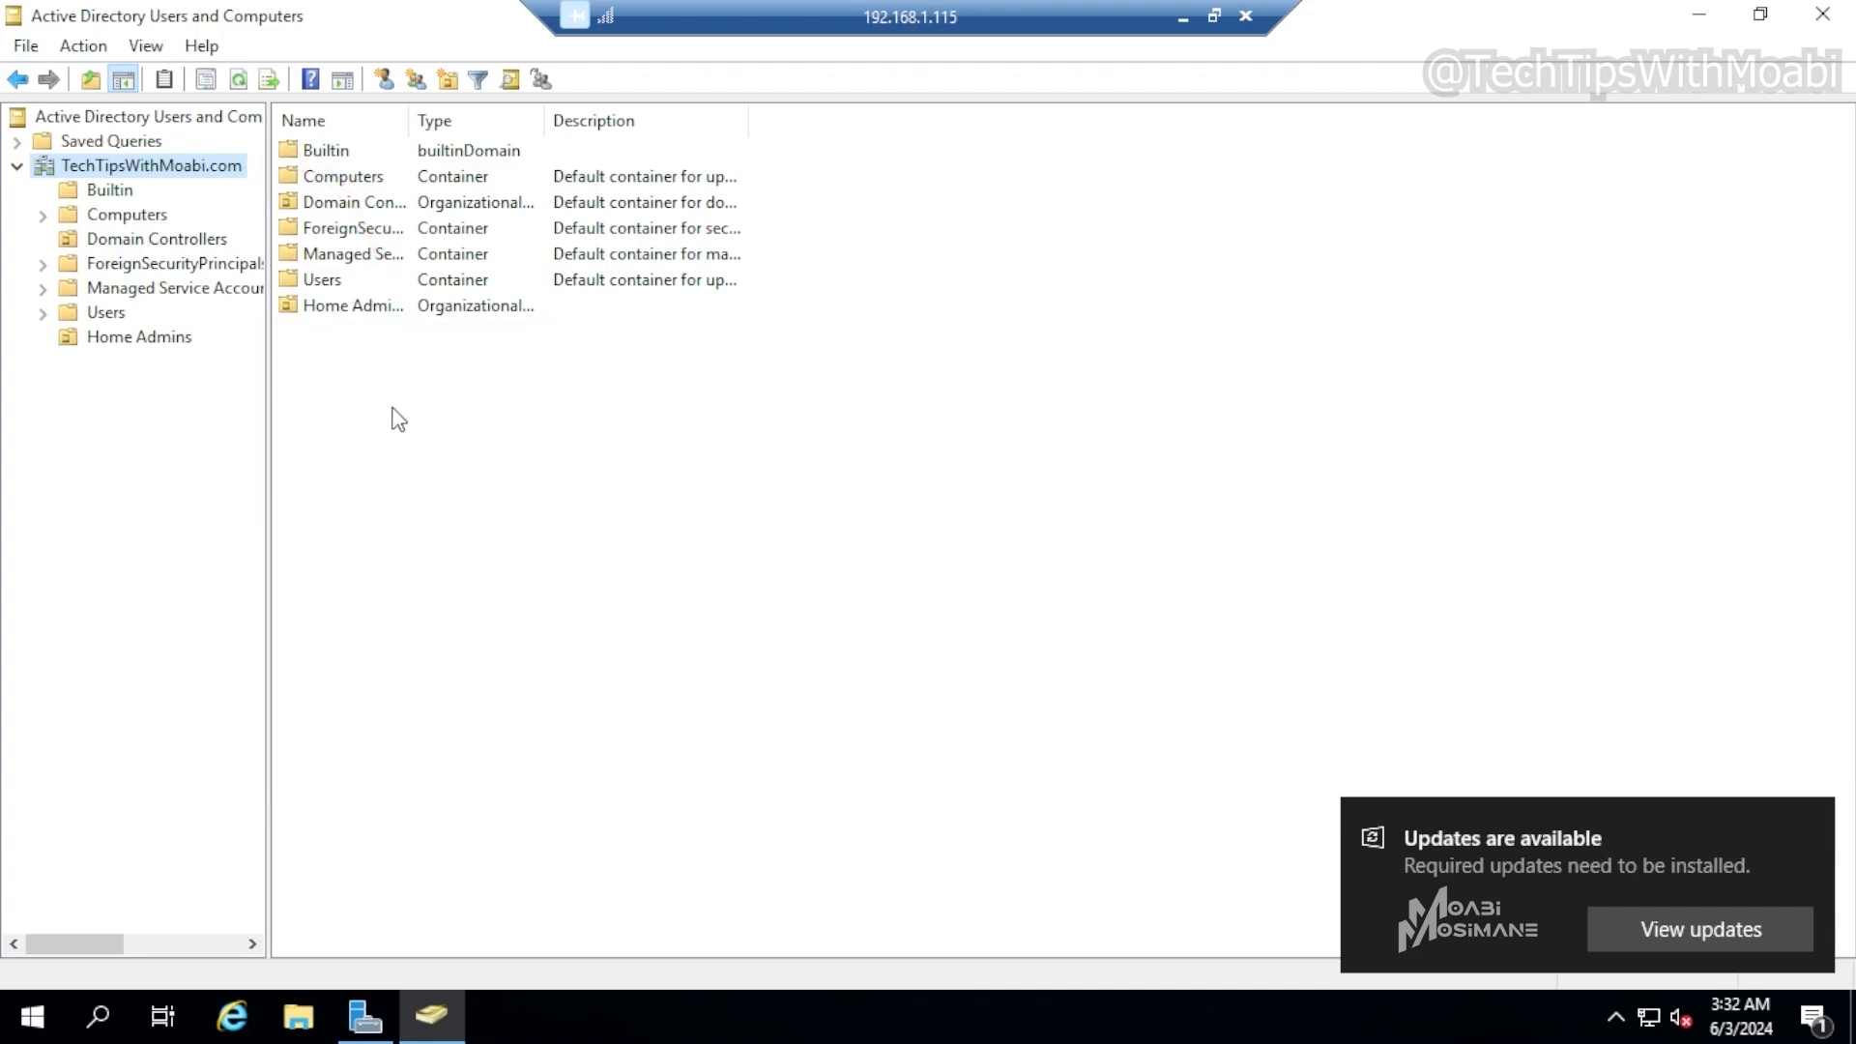
{"action": "left_click", "coordinate": [140, 336]}
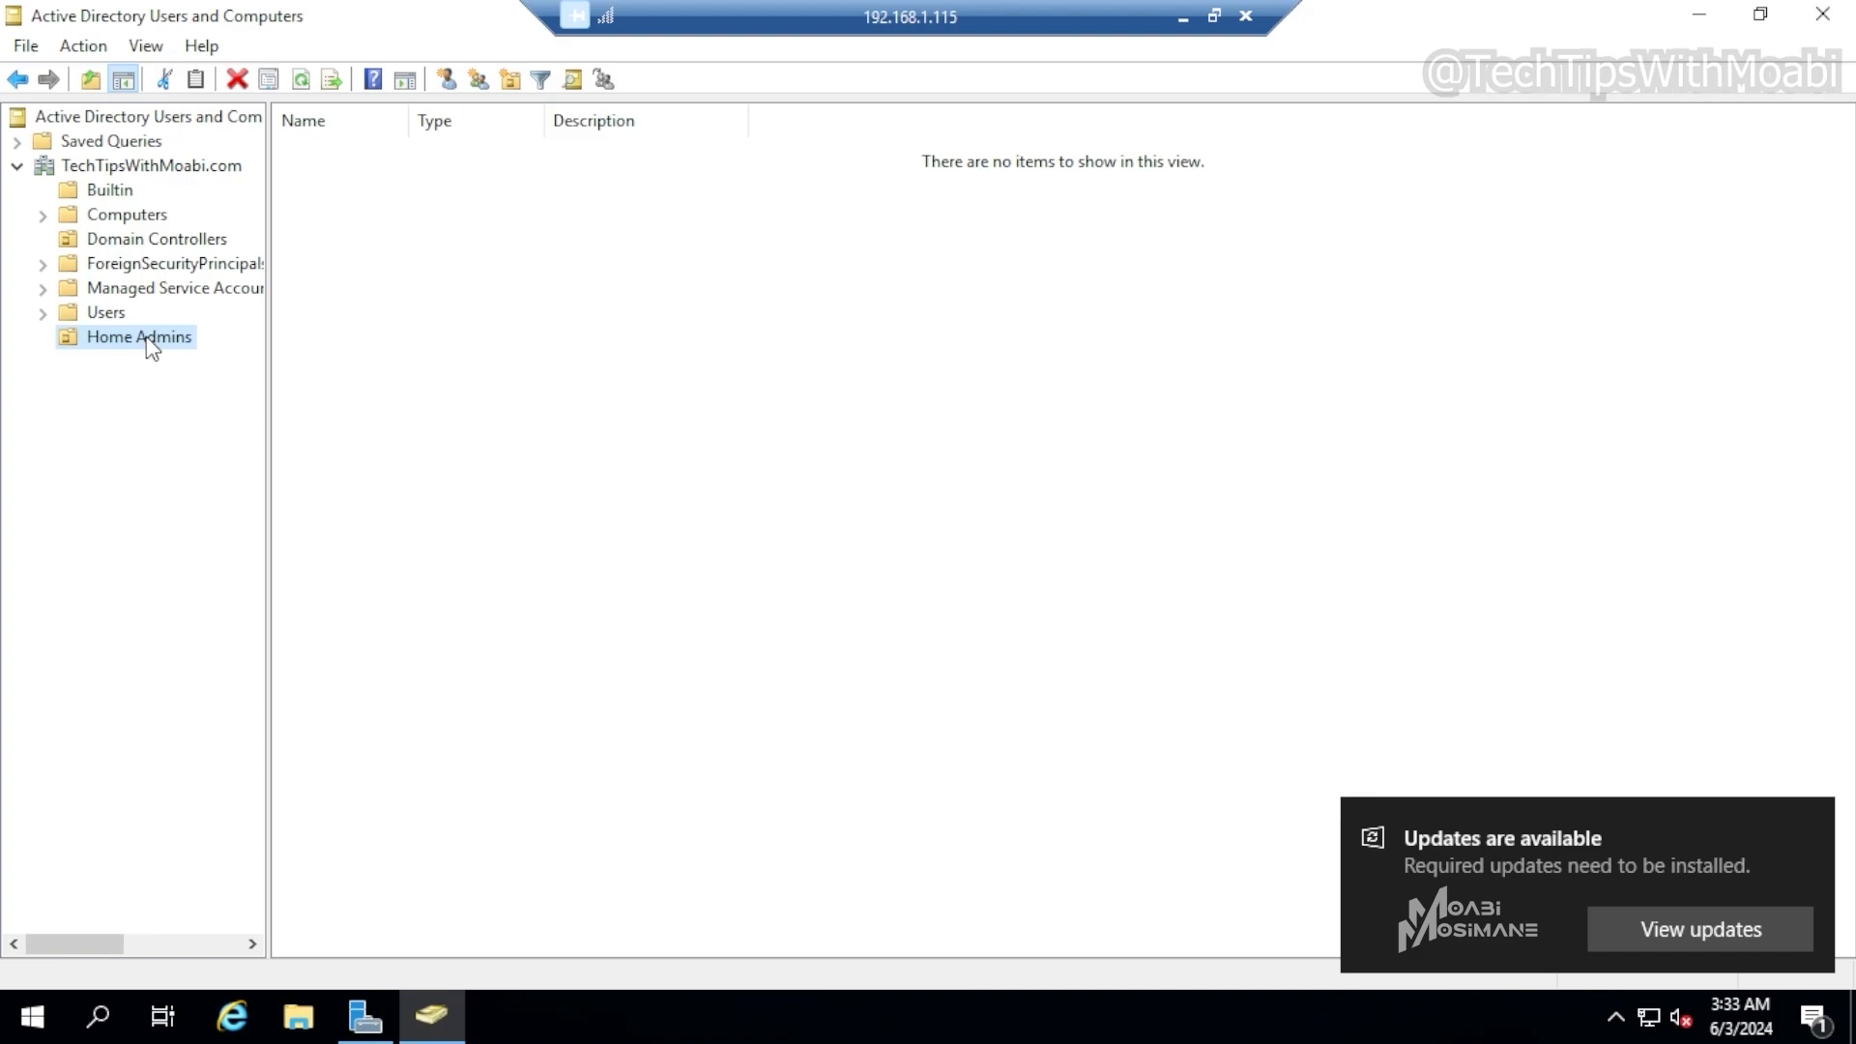
{"action": "right_click", "coordinate": [149, 344]}
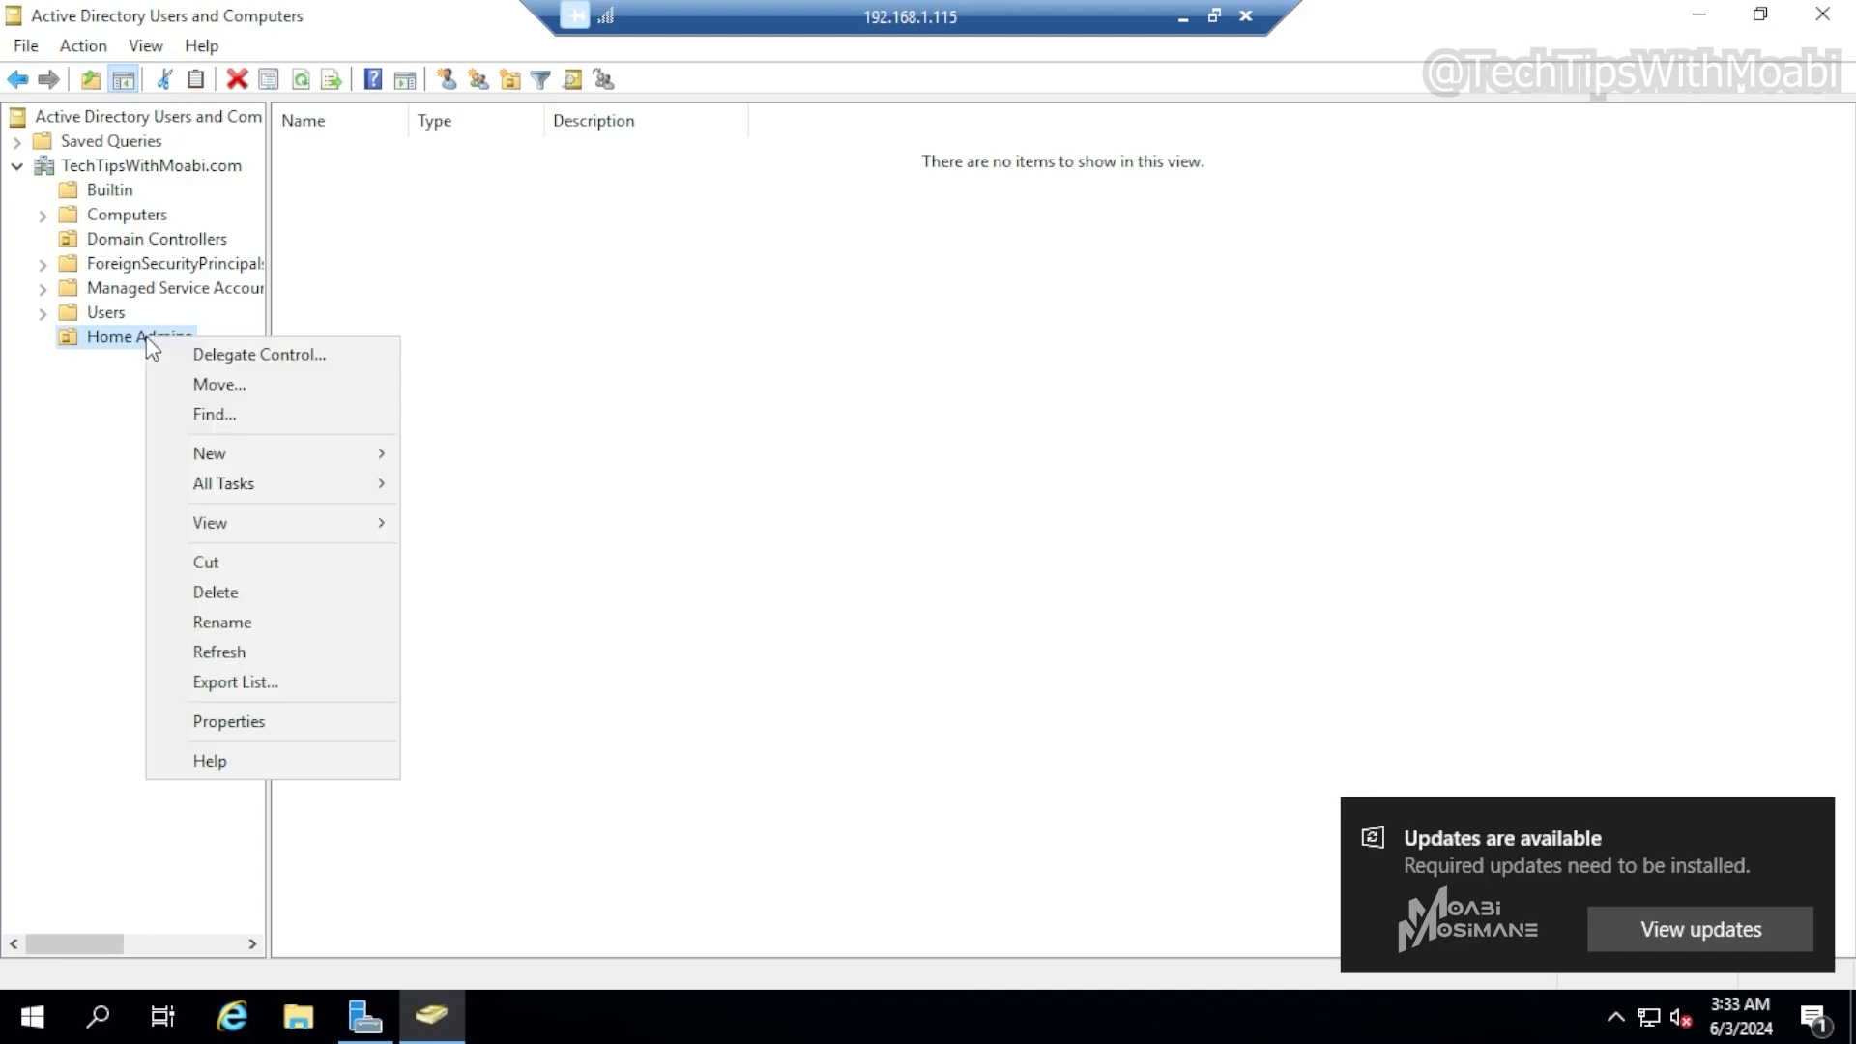
{"action": "mouse_move", "coordinate": [230, 460]}
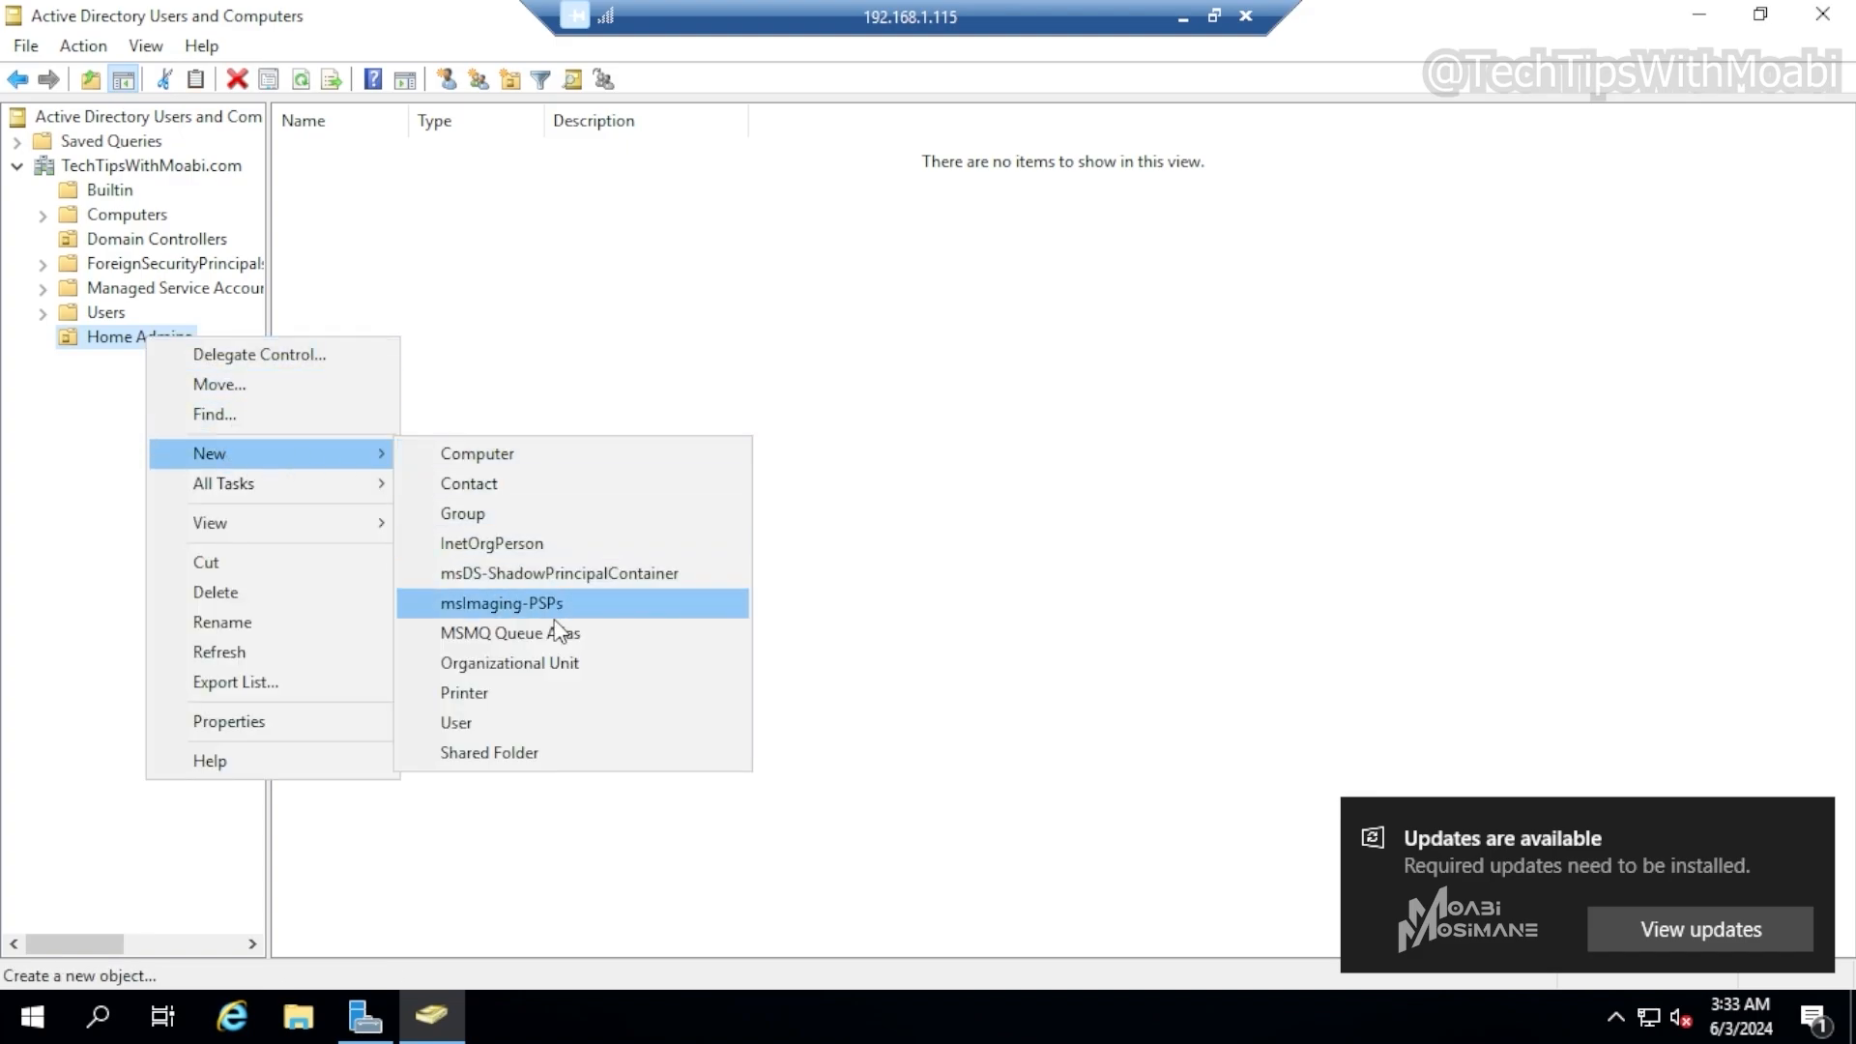
{"action": "left_click", "coordinate": [612, 663]}
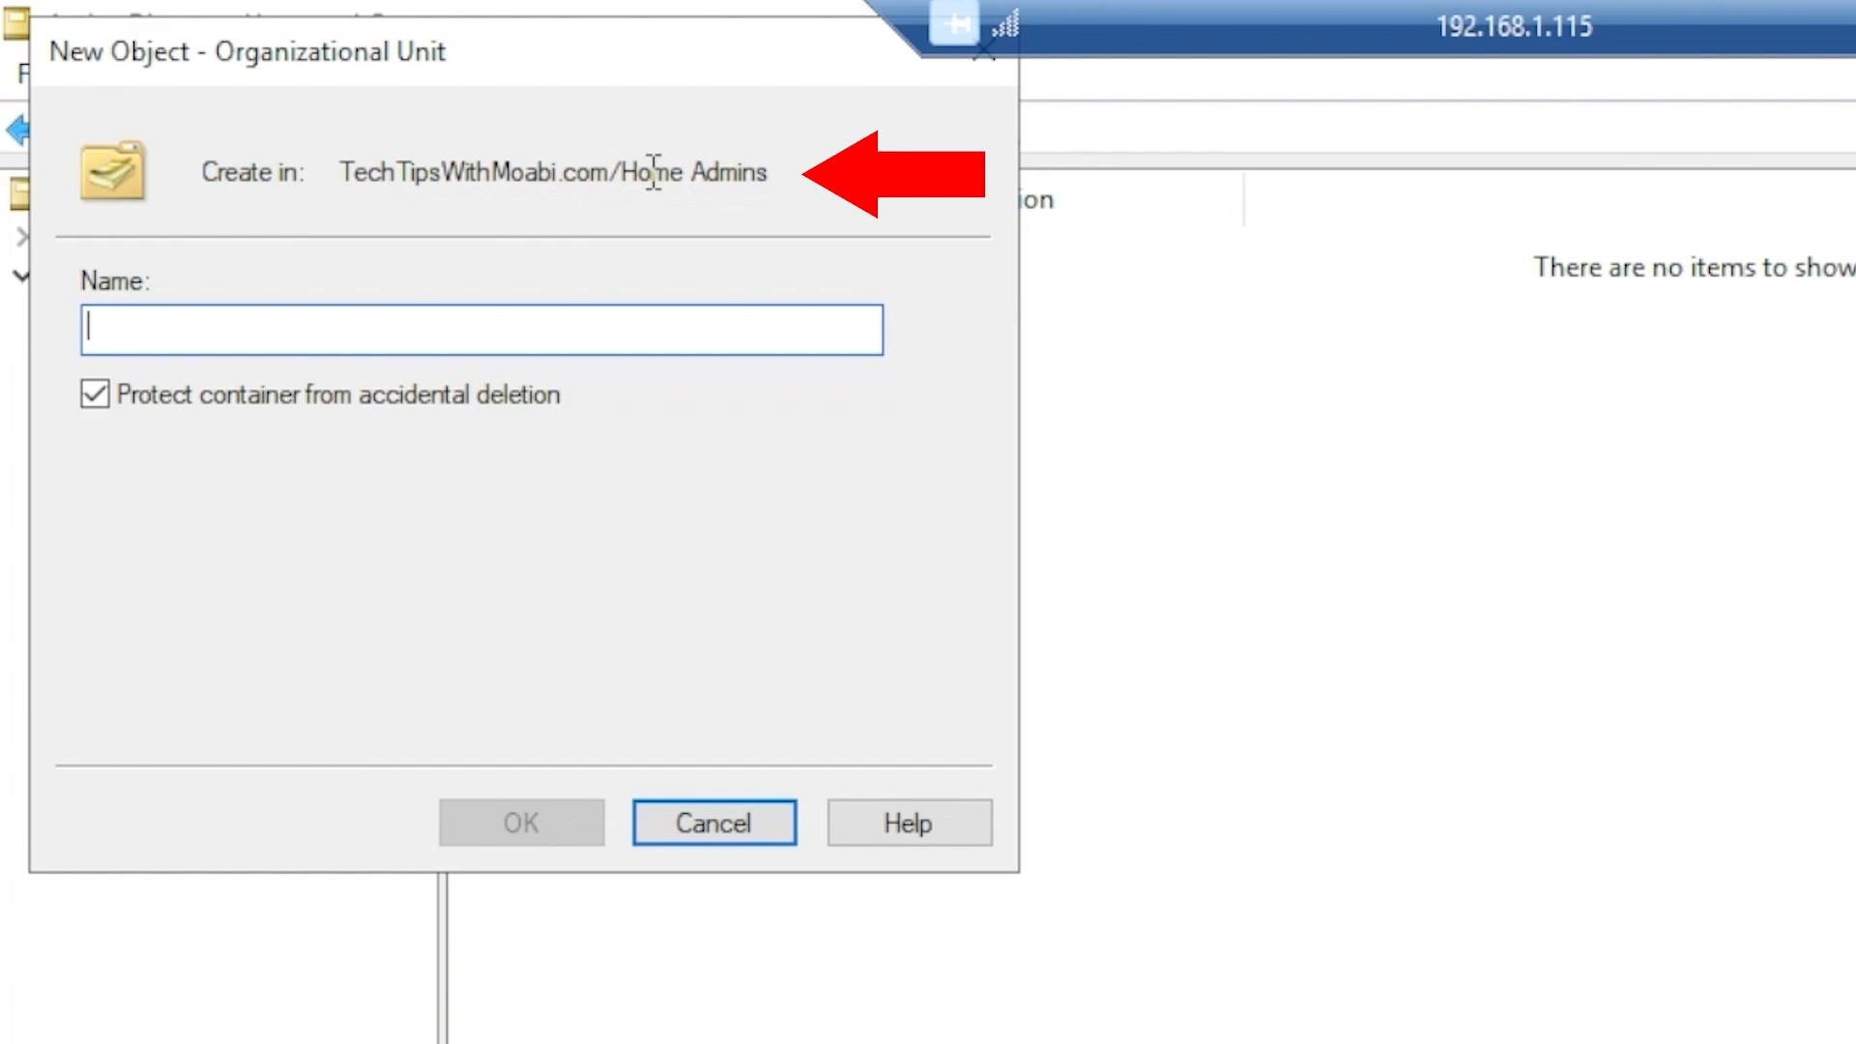
{"action": "left_click_drag", "start_coordinate": [773, 176], "coordinate": [621, 174]}
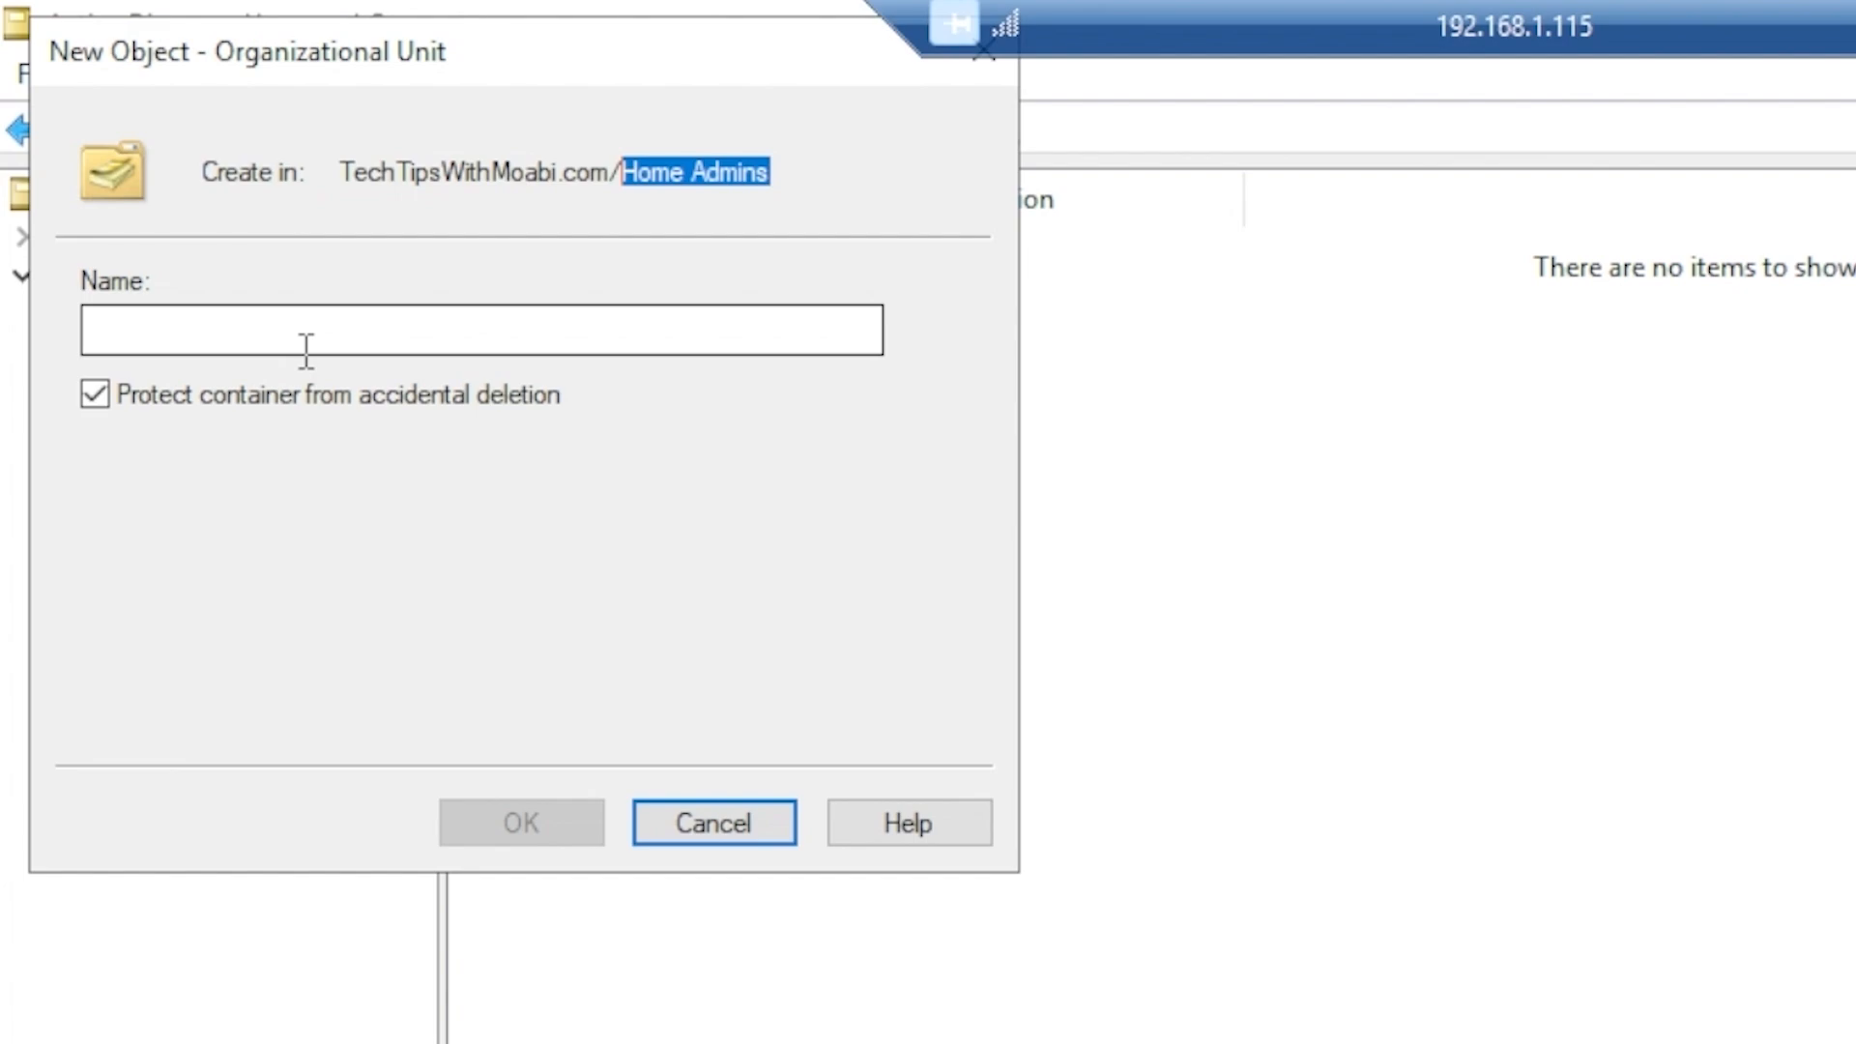
{"action": "left_click", "coordinate": [320, 332]}
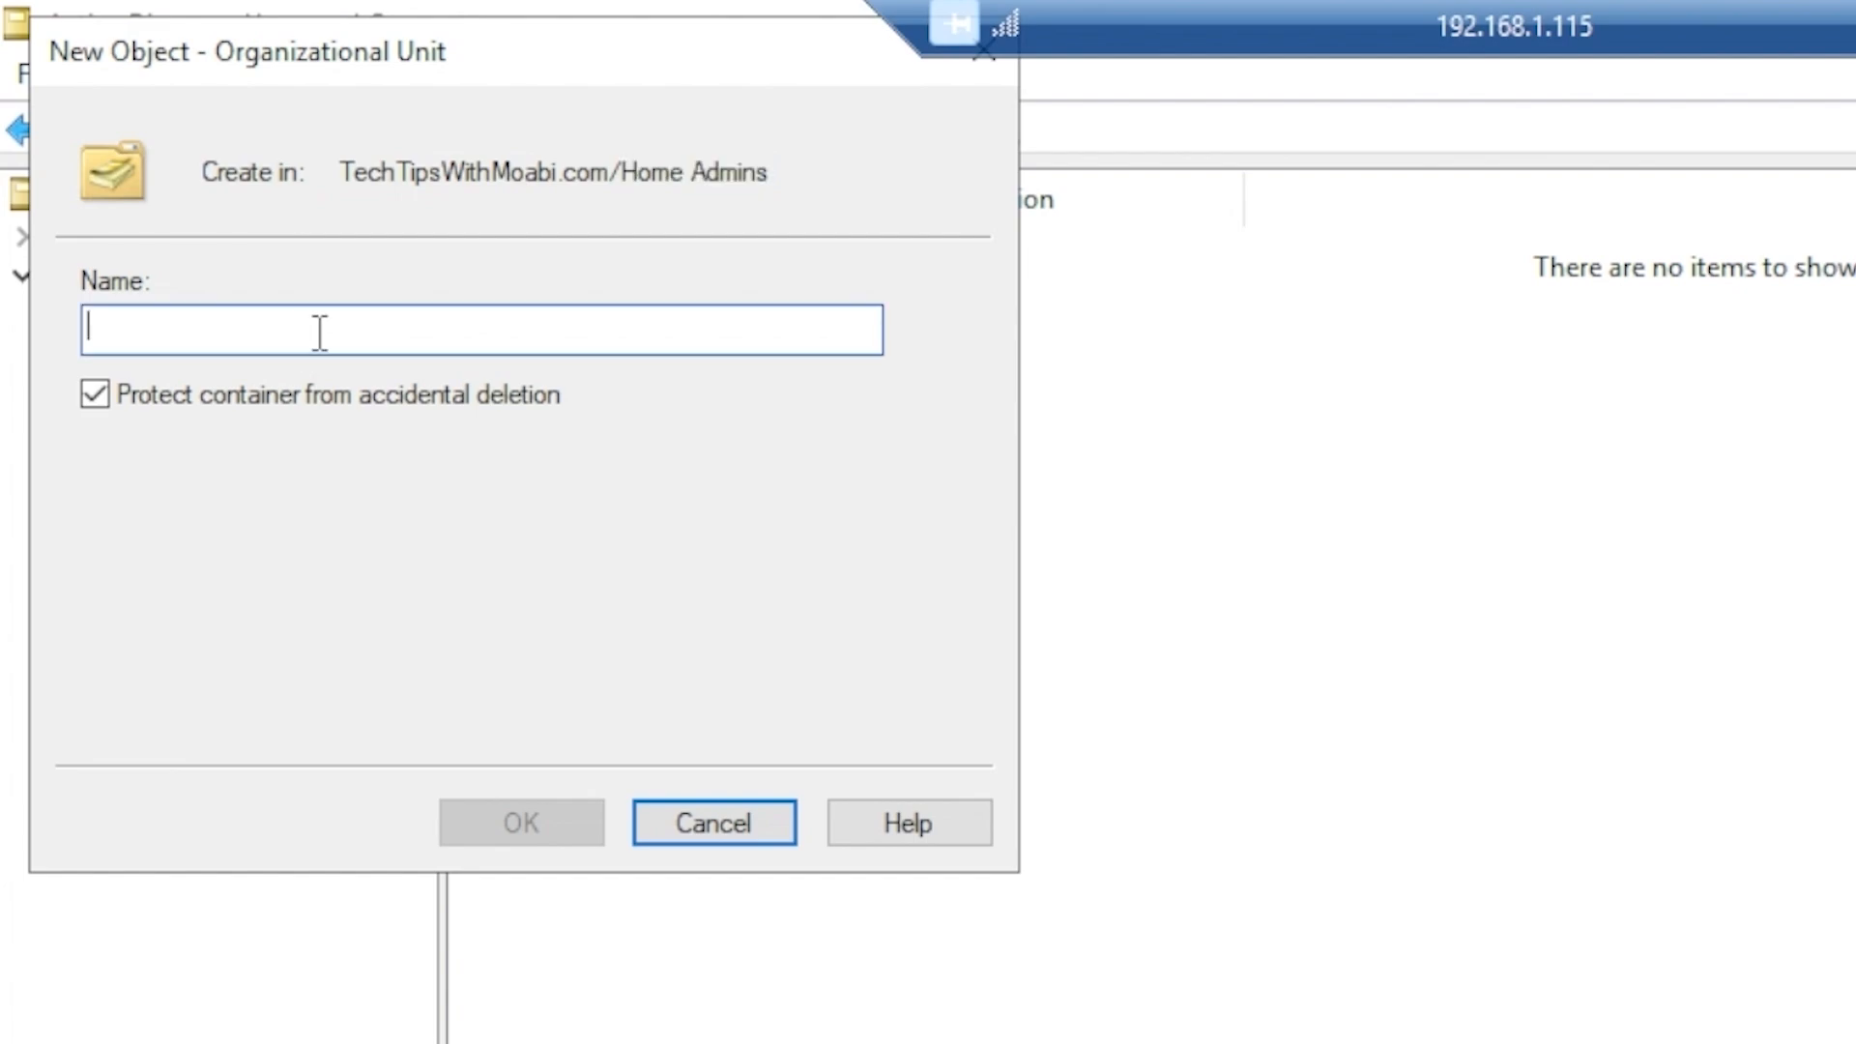
{"action": "type", "text": "Tech"}
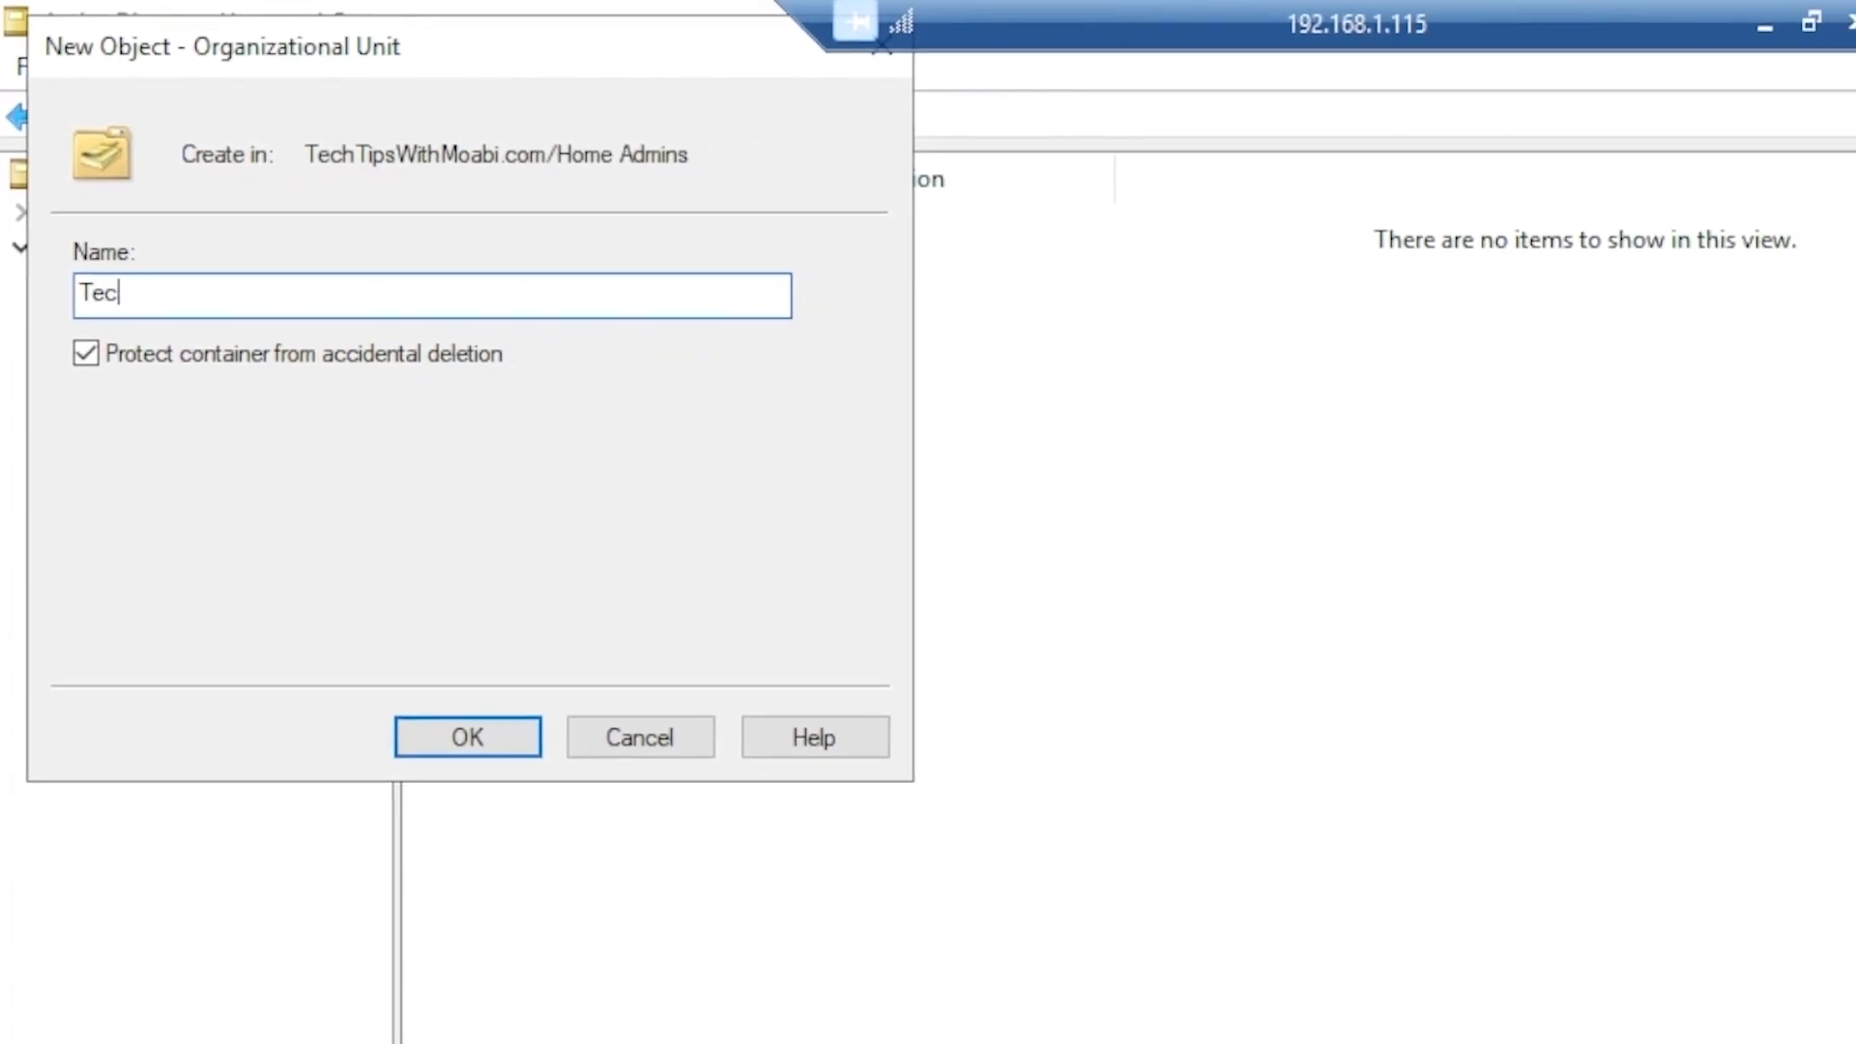
{"action": "type", "text": "nician"}
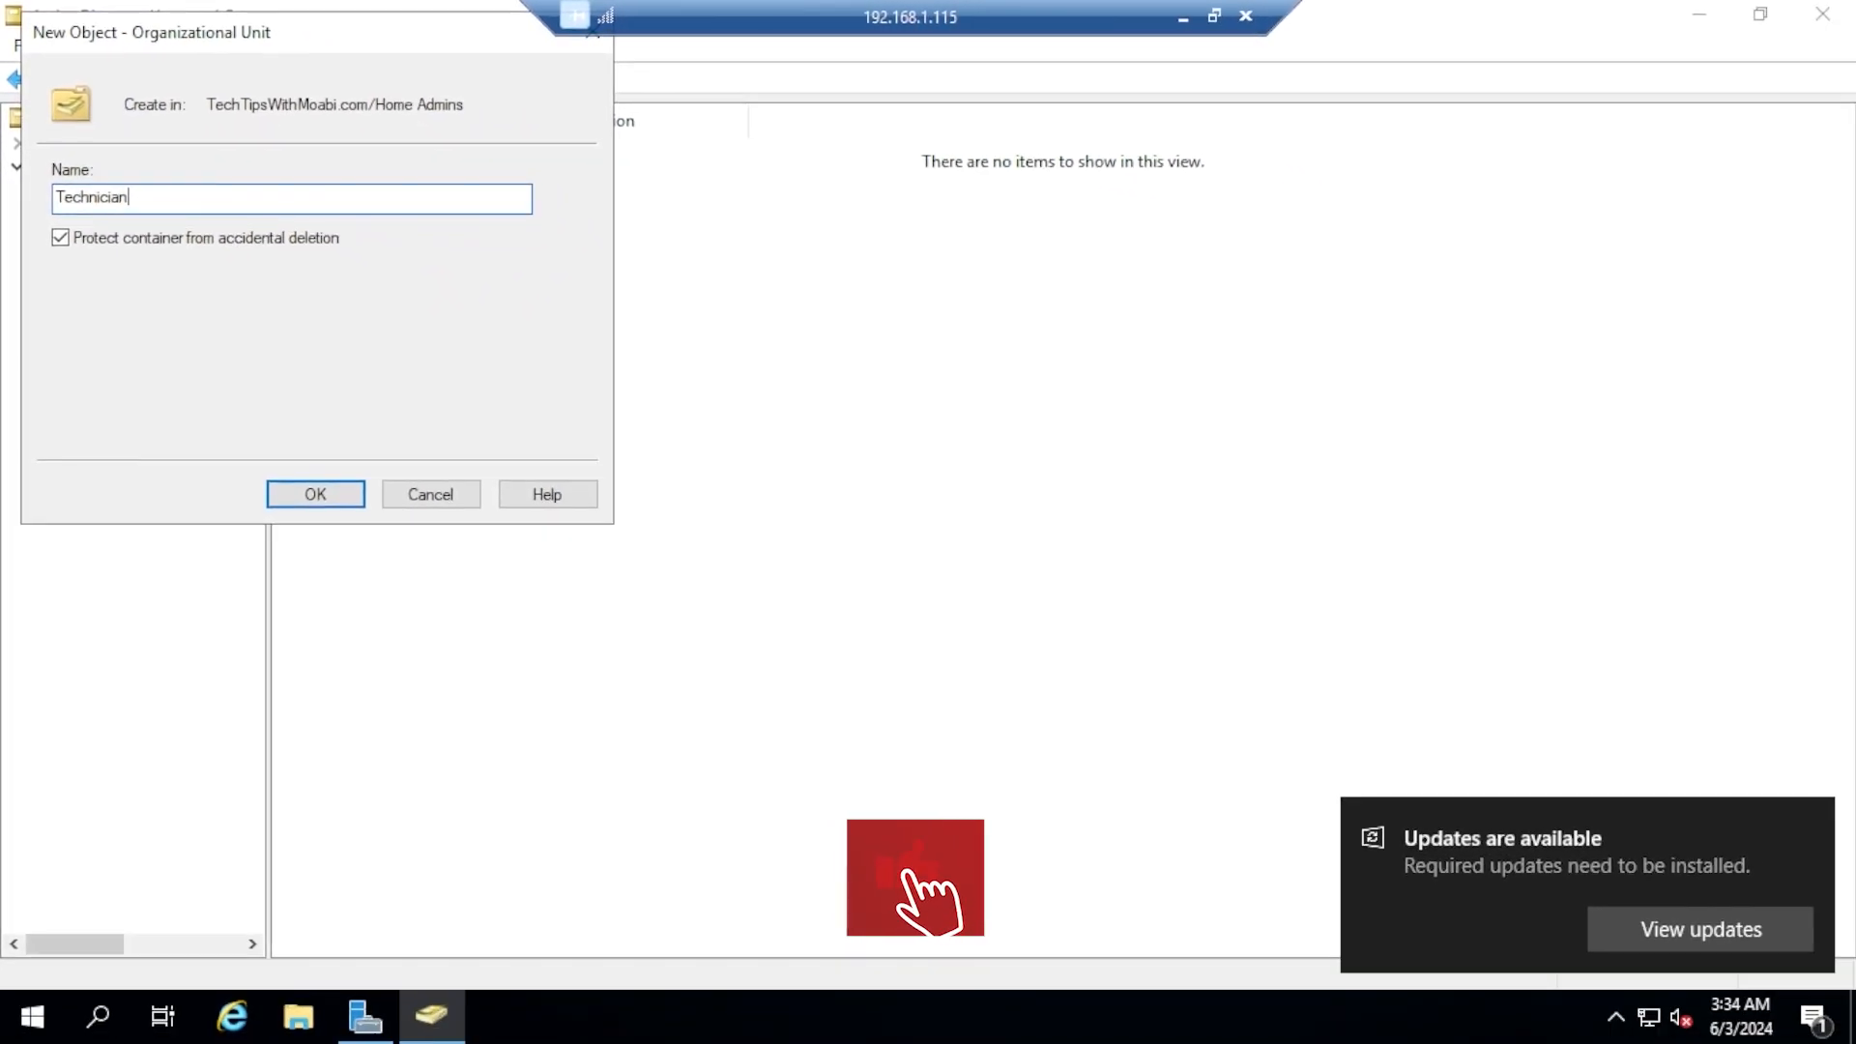
{"action": "key", "text": "Return"}
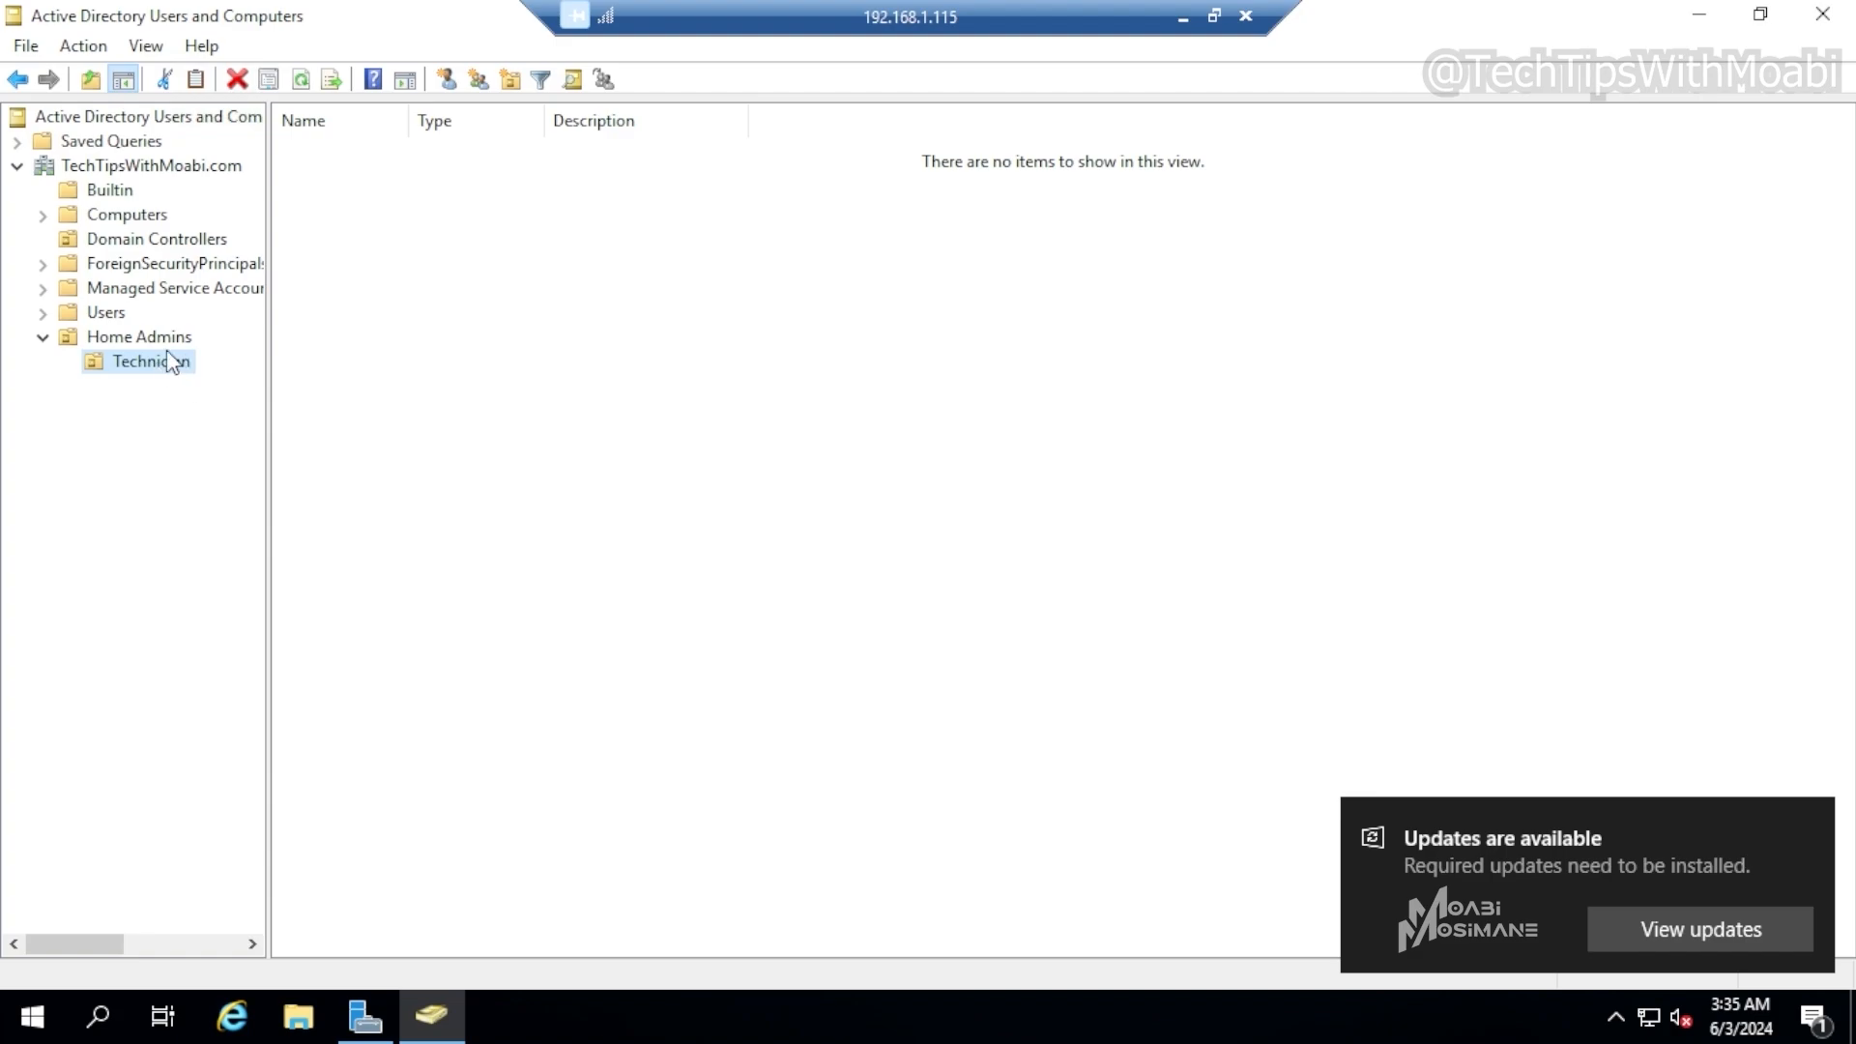
Create another organizational unit named Home Users inside the Home Admins OU
{"action": "left_click", "coordinate": [116, 338]}
{"action": "right_click", "coordinate": [116, 338]}
{"action": "mouse_move", "coordinate": [222, 450]}
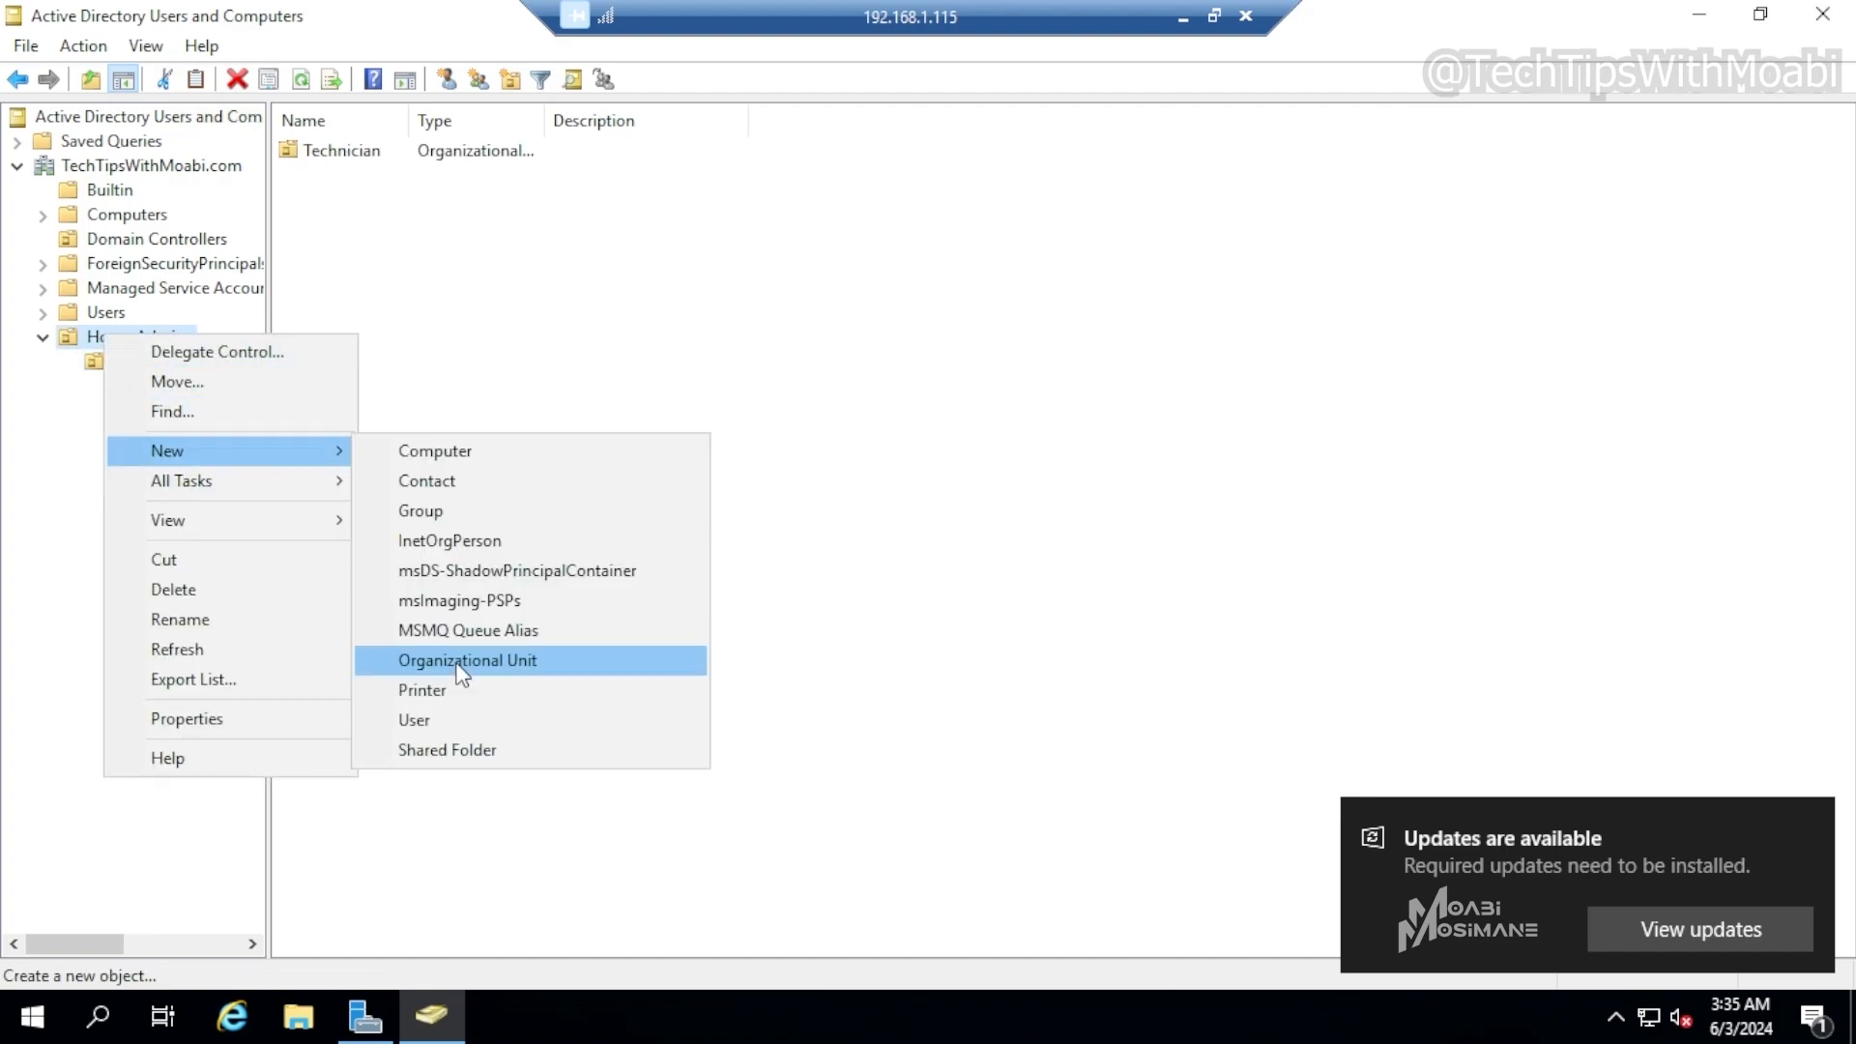
{"action": "left_click", "coordinate": [460, 661]}
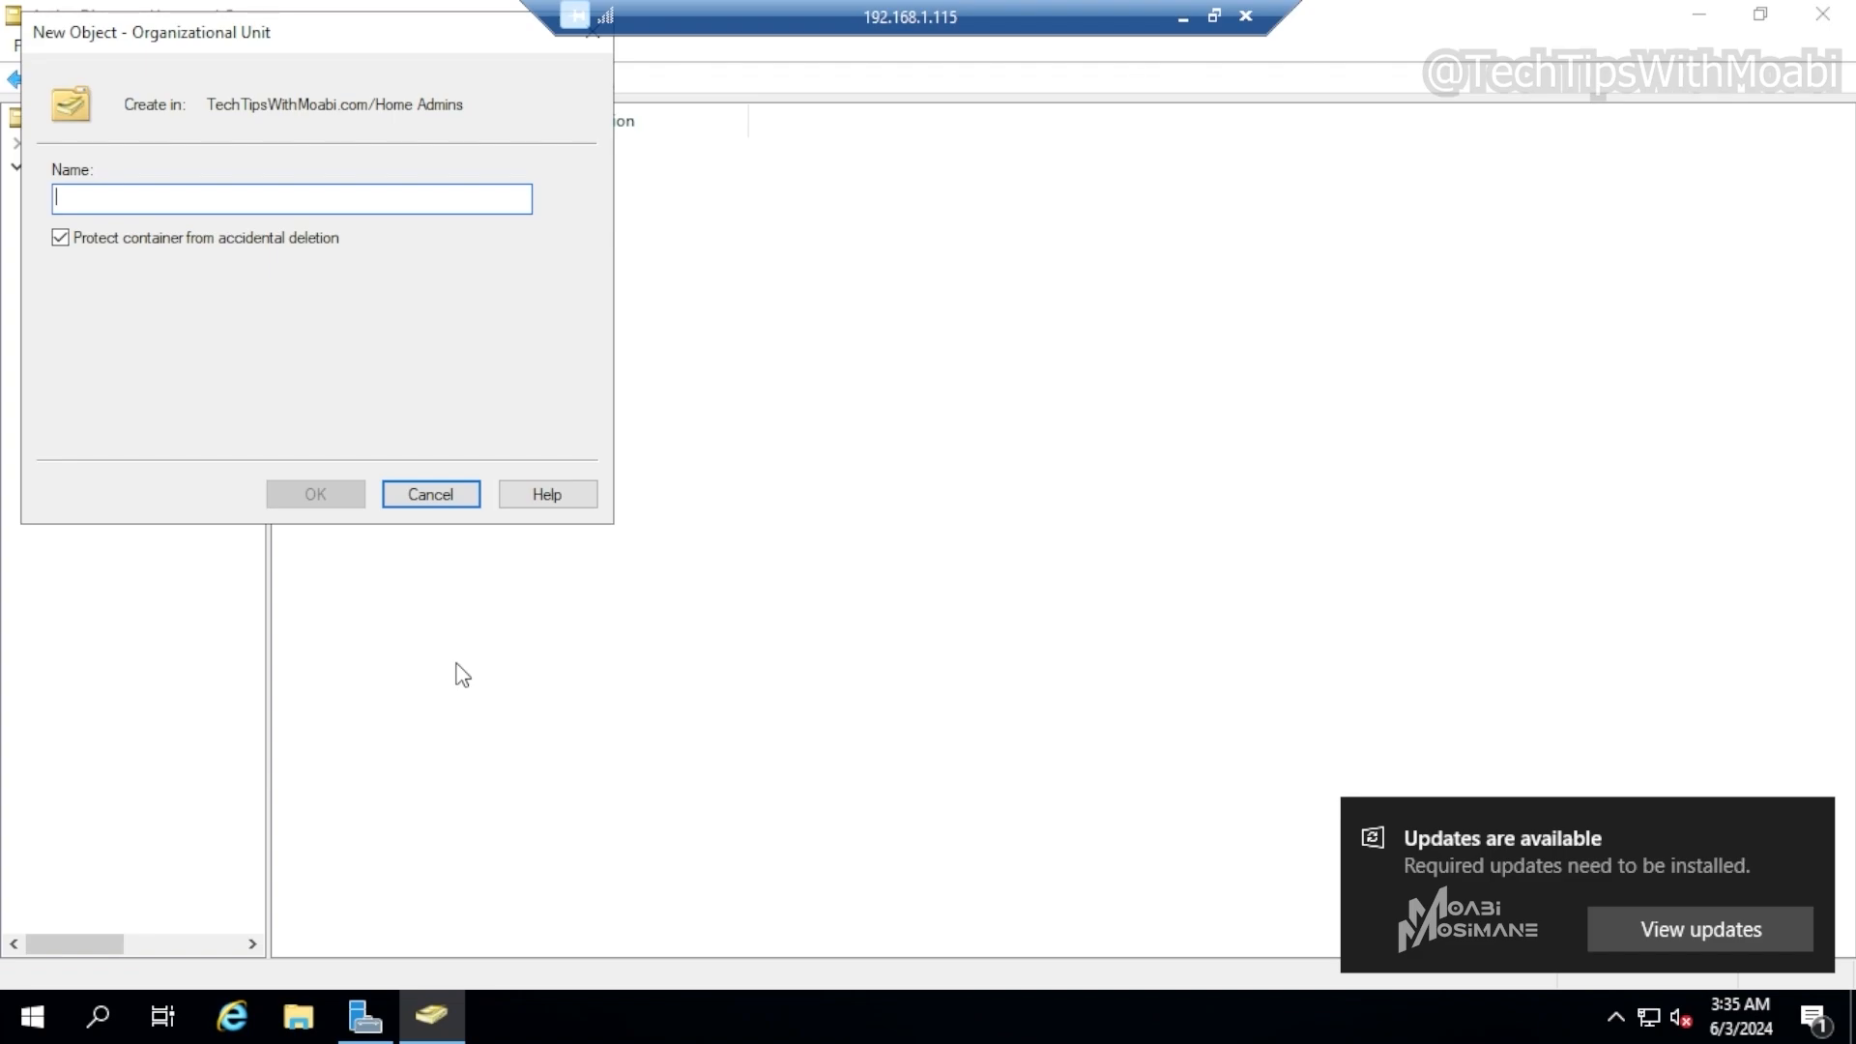
{"action": "type", "text": "Home Users"}
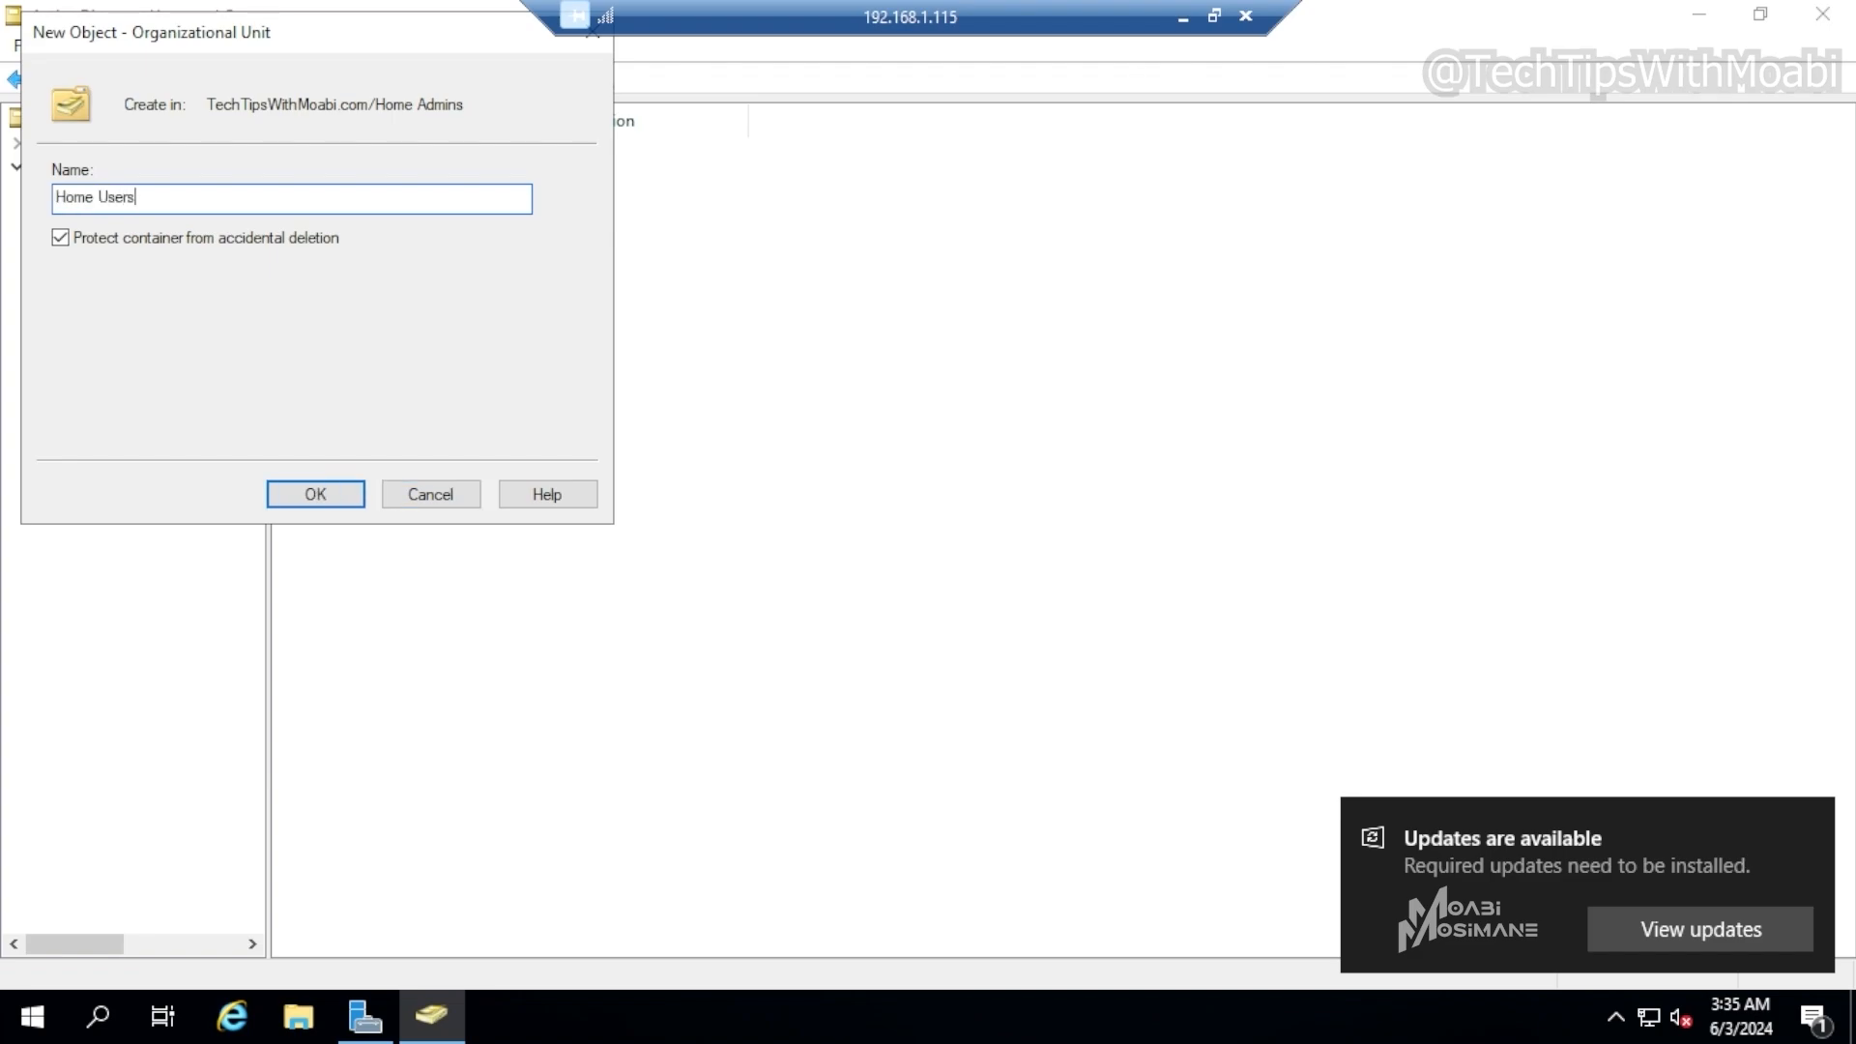
{"action": "key", "text": "Return"}
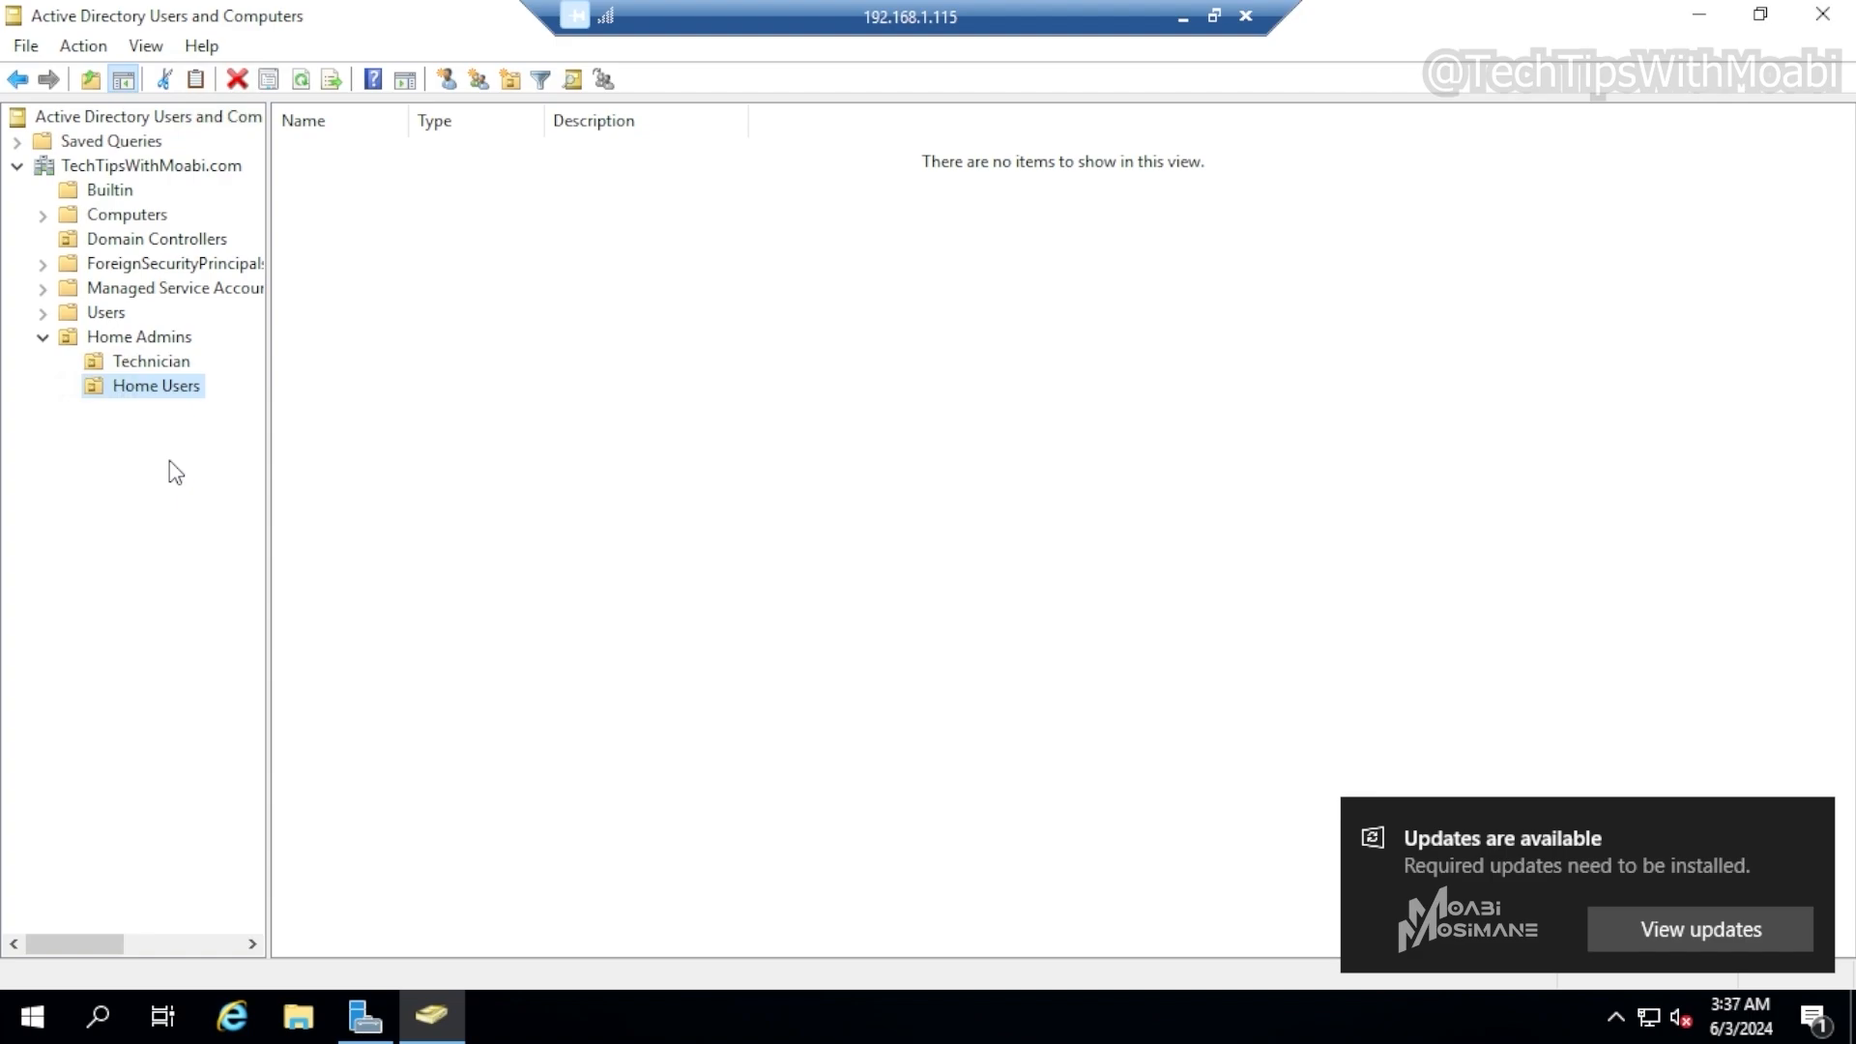
Browse the Home Admins OU, its Technician sub-OU and the Users container to review their contents
{"action": "left_click", "coordinate": [140, 336]}
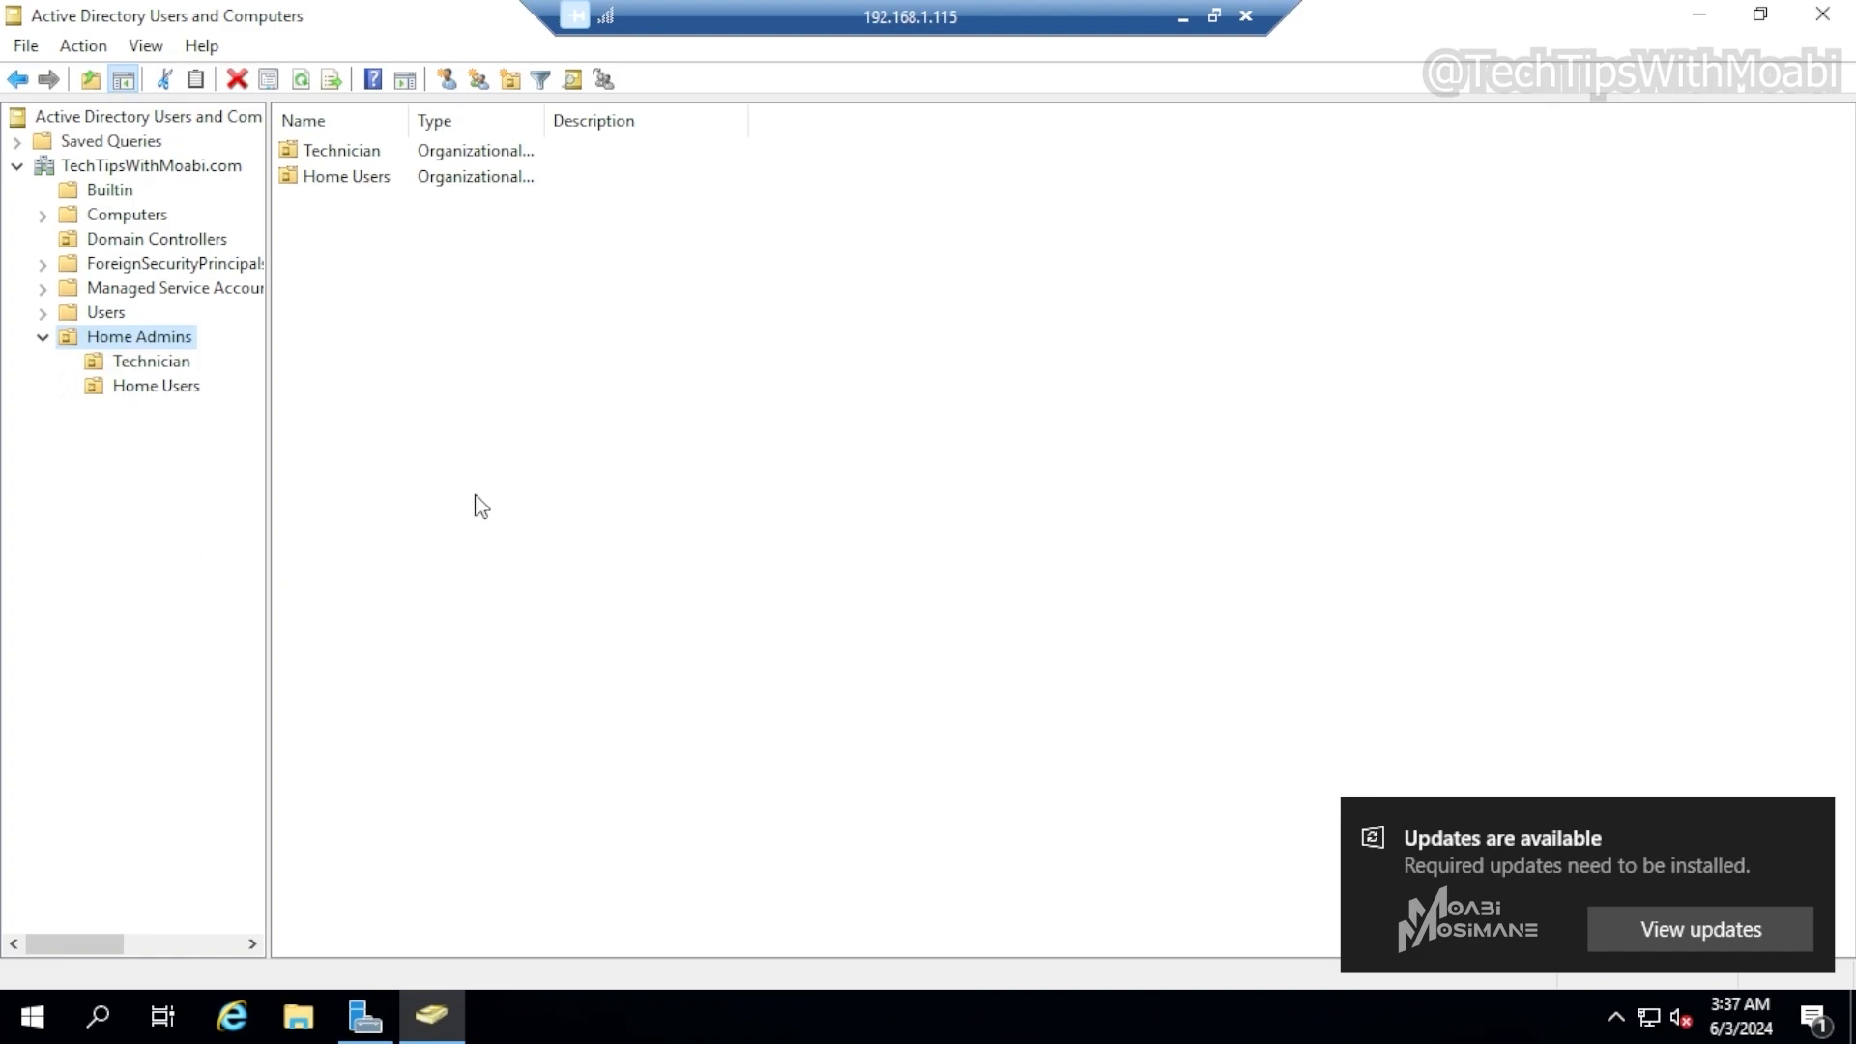
{"action": "double_click", "coordinate": [364, 151]}
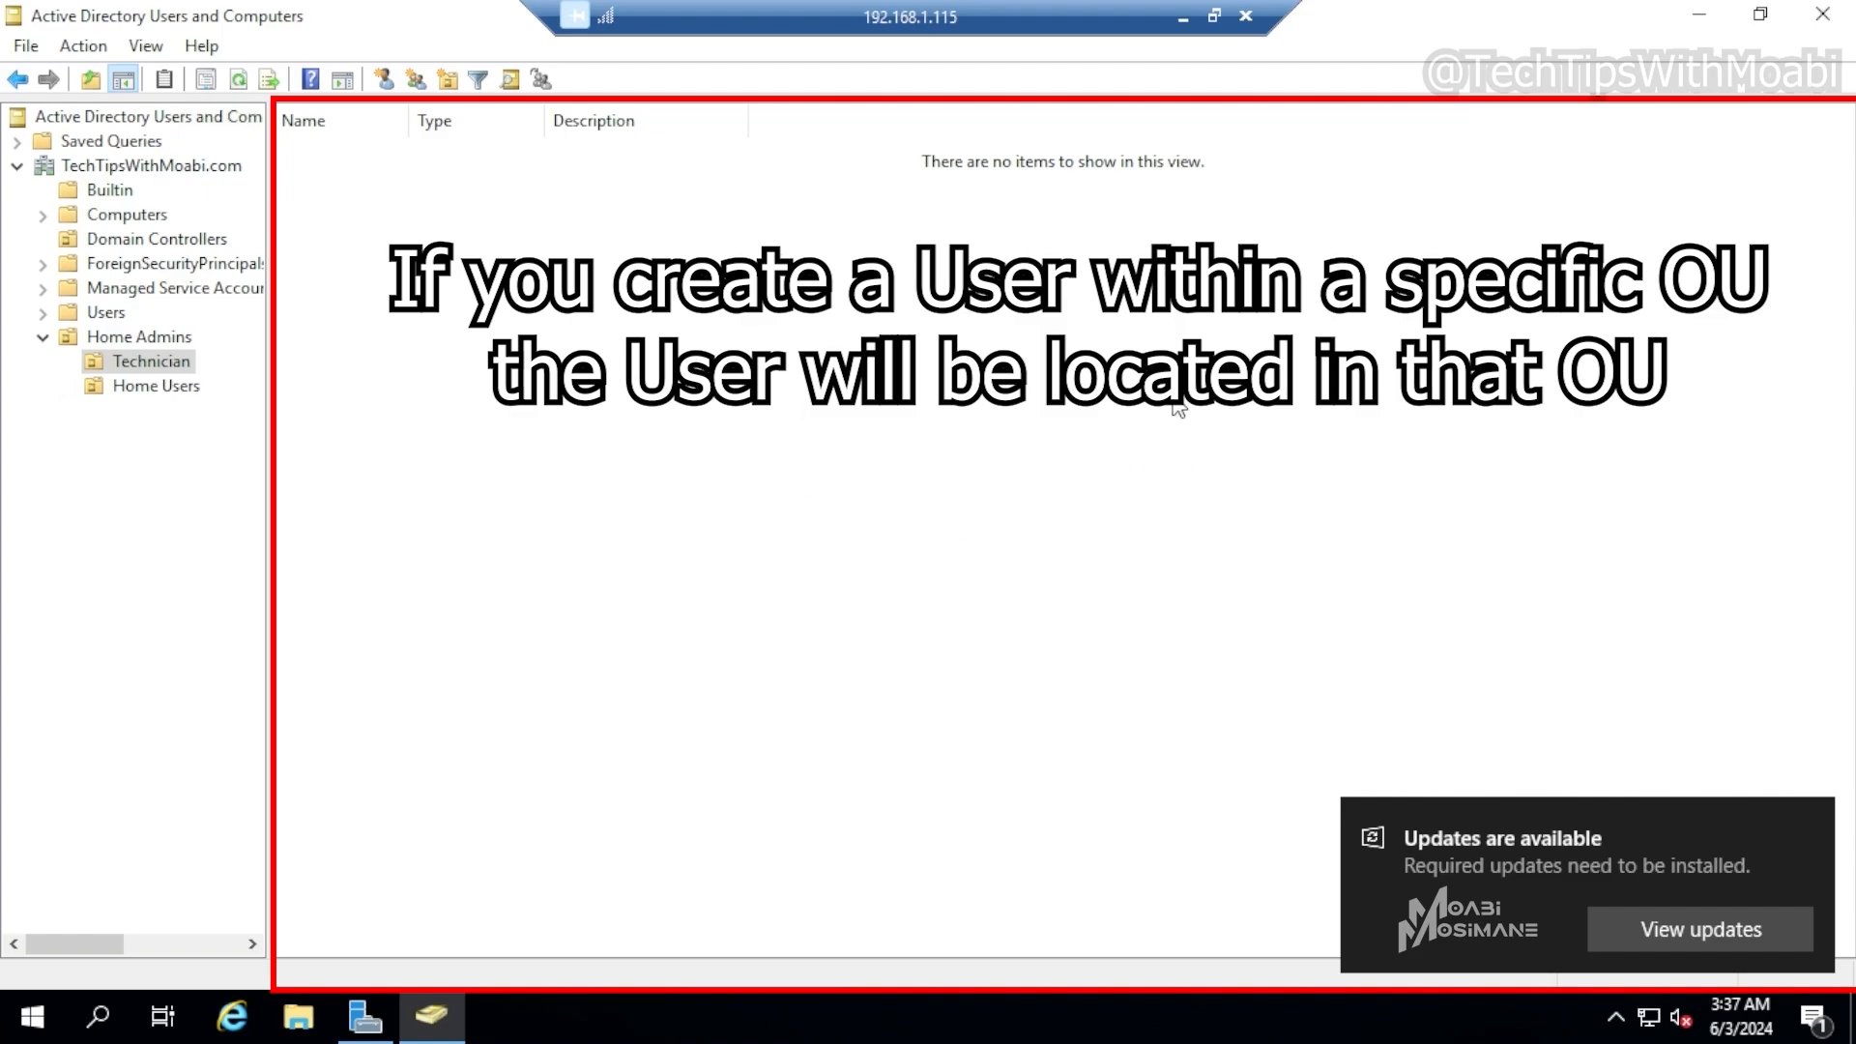
{"action": "left_click", "coordinate": [105, 312]}
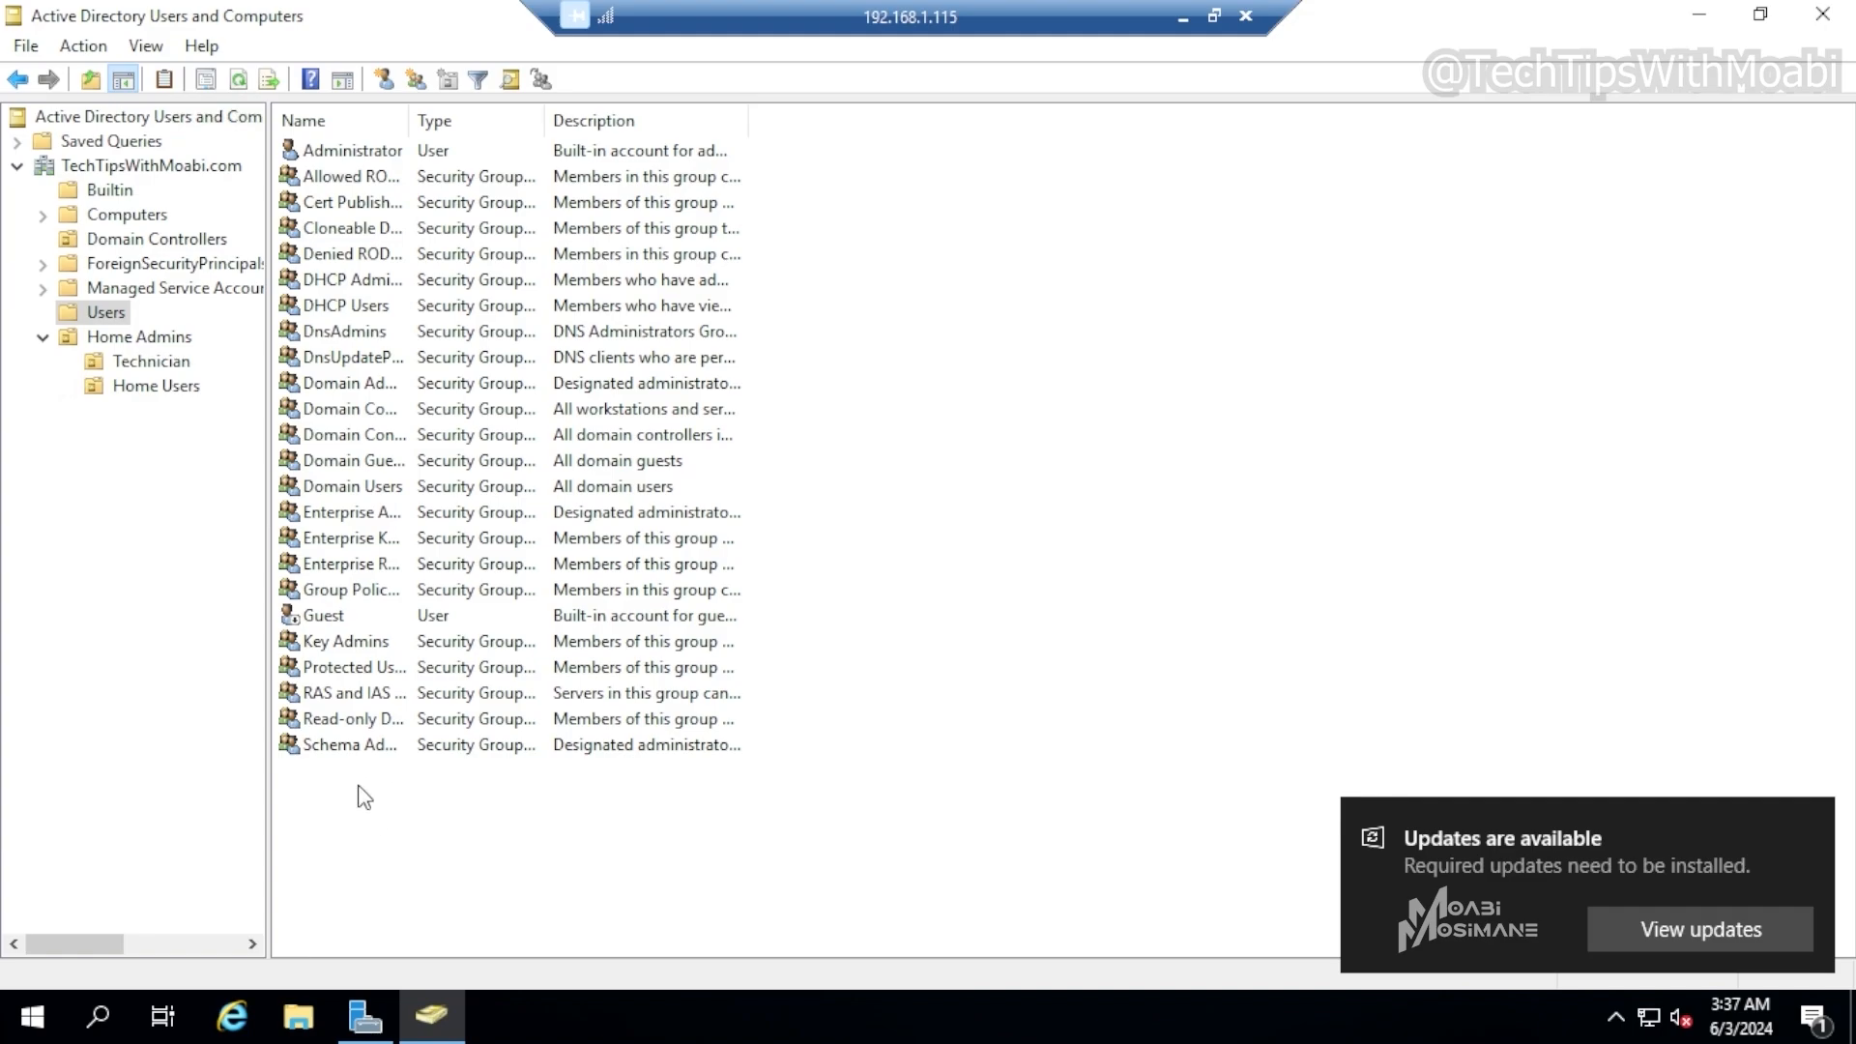
{"action": "left_click", "coordinate": [151, 360]}
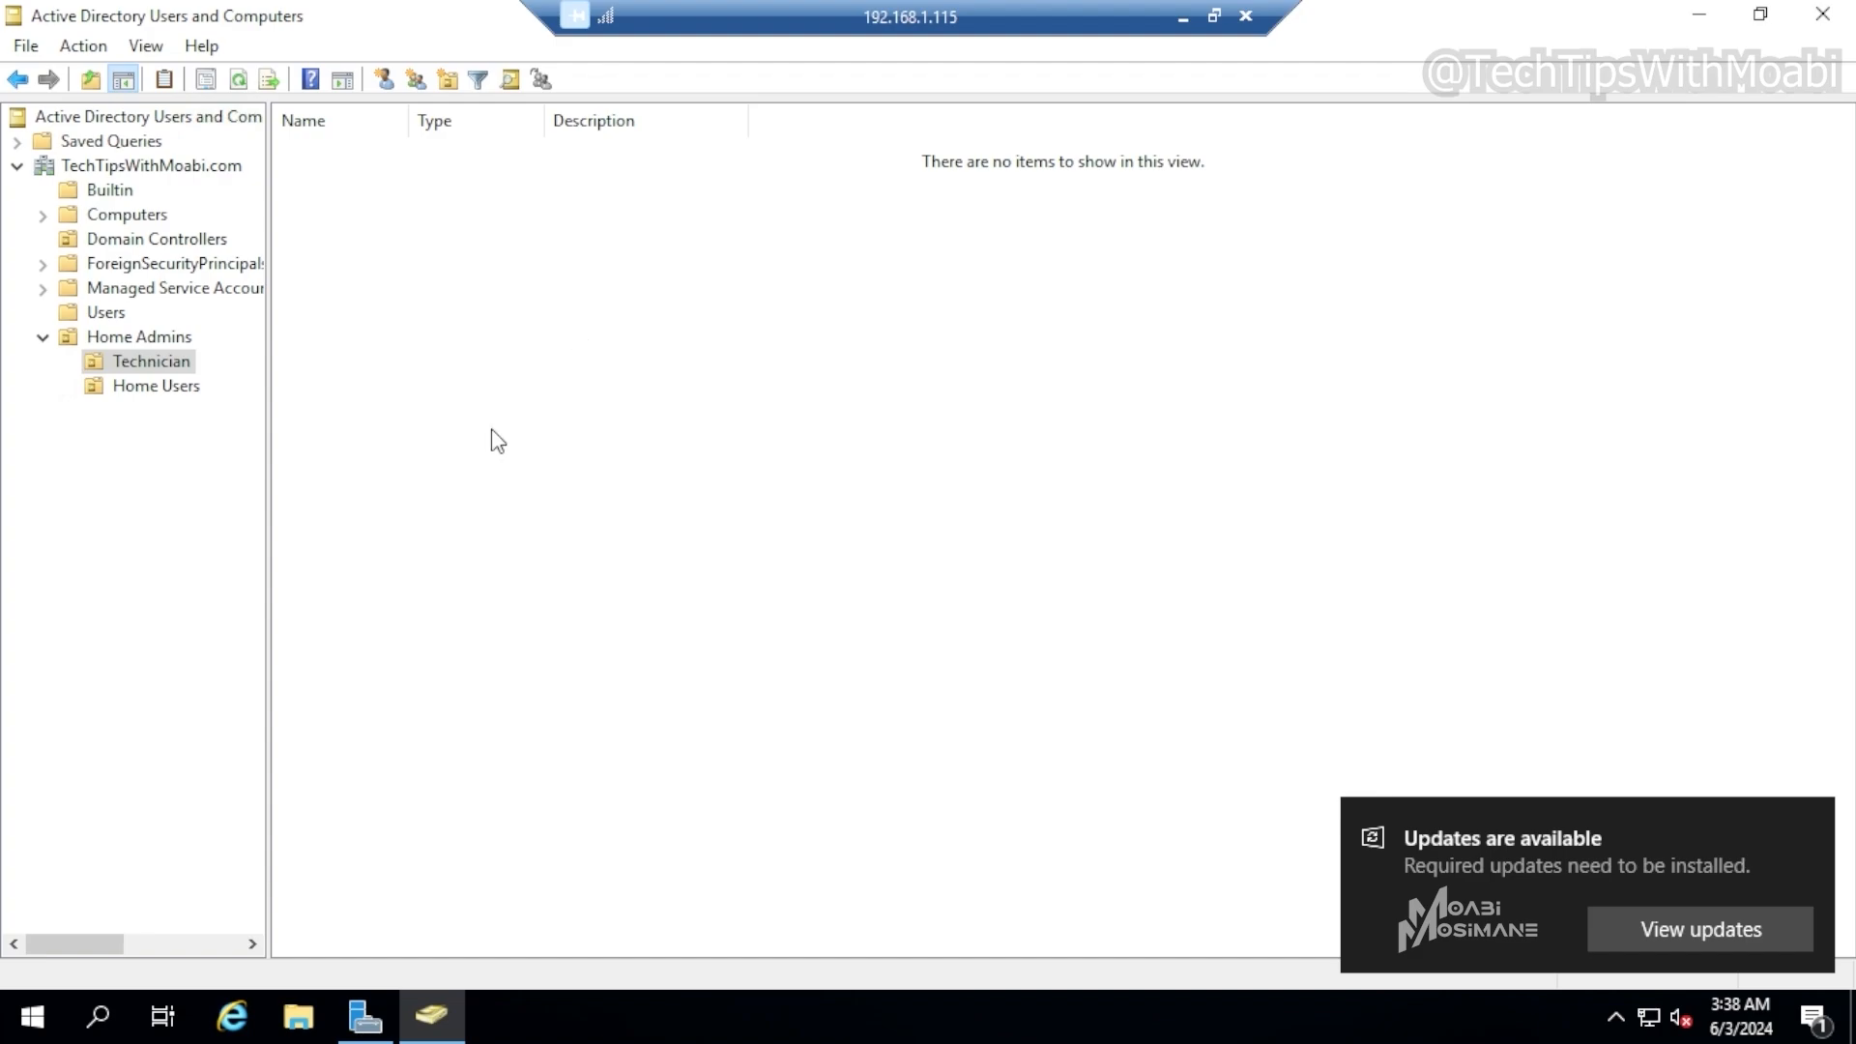
{"action": "left_click", "coordinate": [151, 362]}
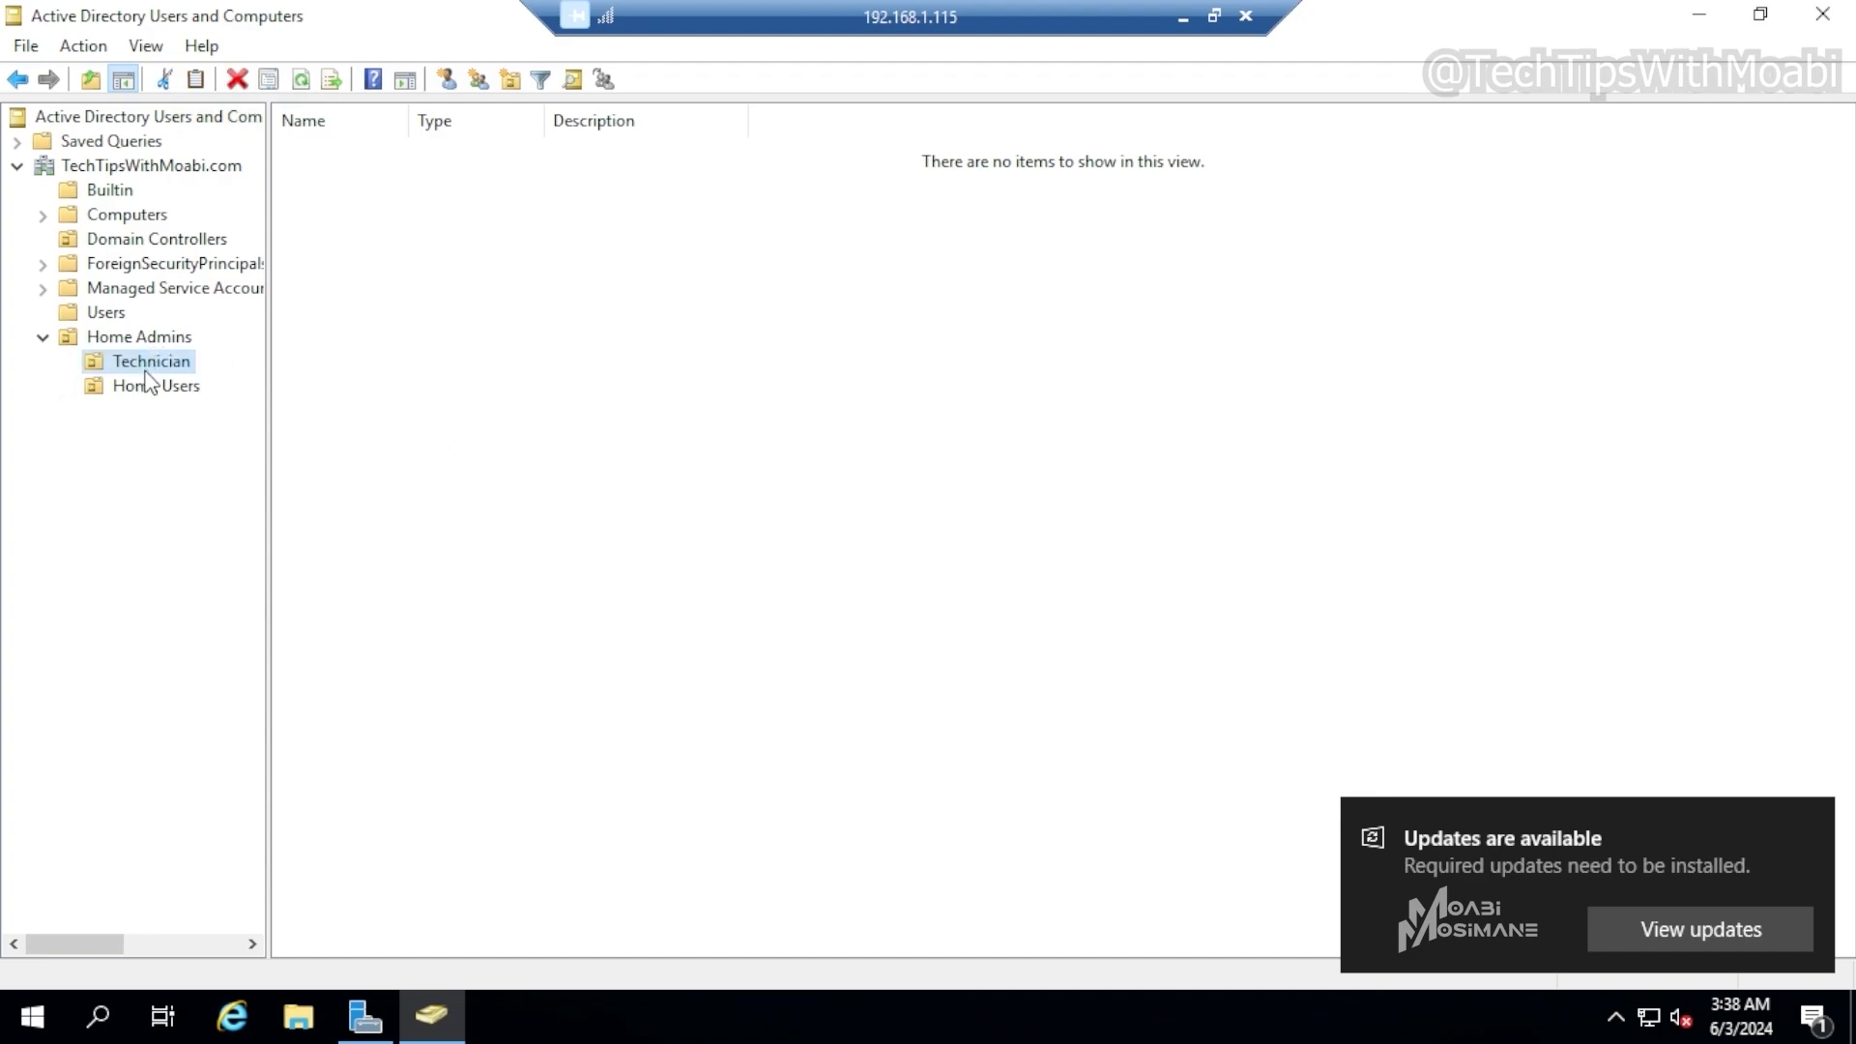
Start a new user in the Technician OU with first name Tech 1 and logon name tech
{"action": "right_click", "coordinate": [564, 226]}
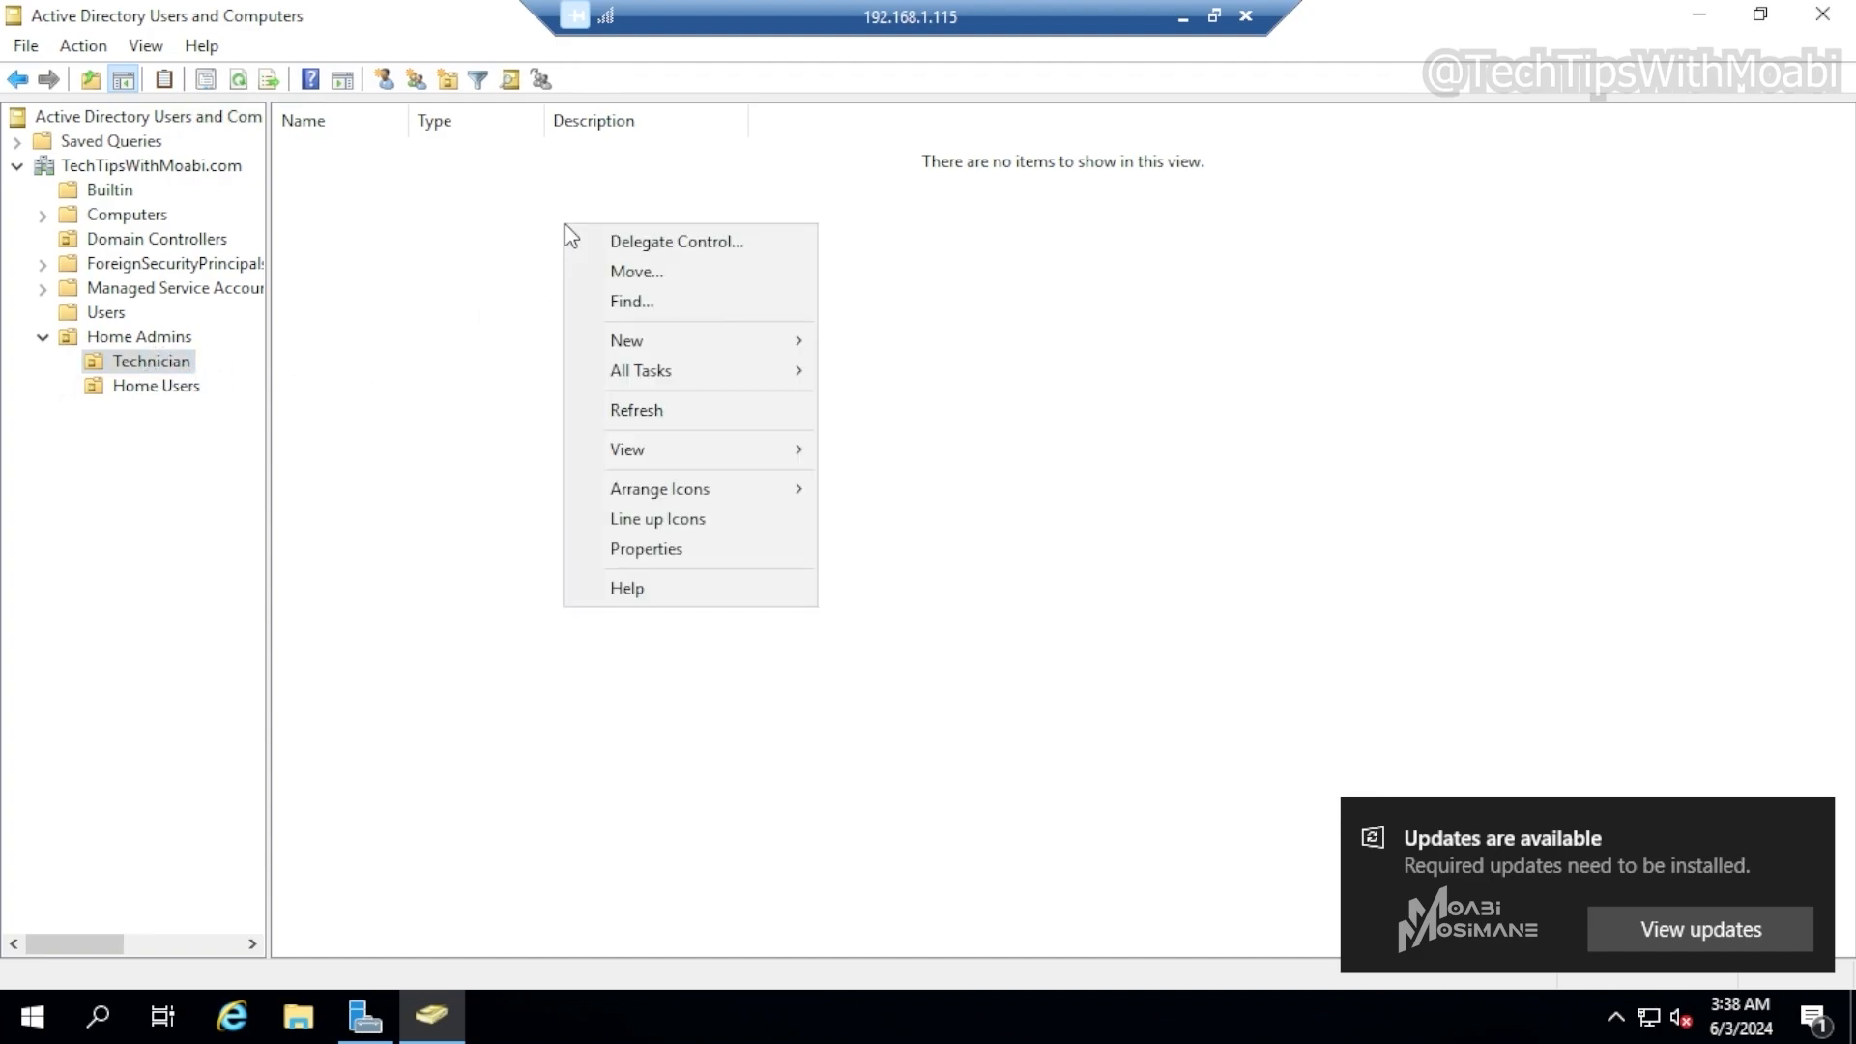
{"action": "left_click", "coordinate": [464, 545]}
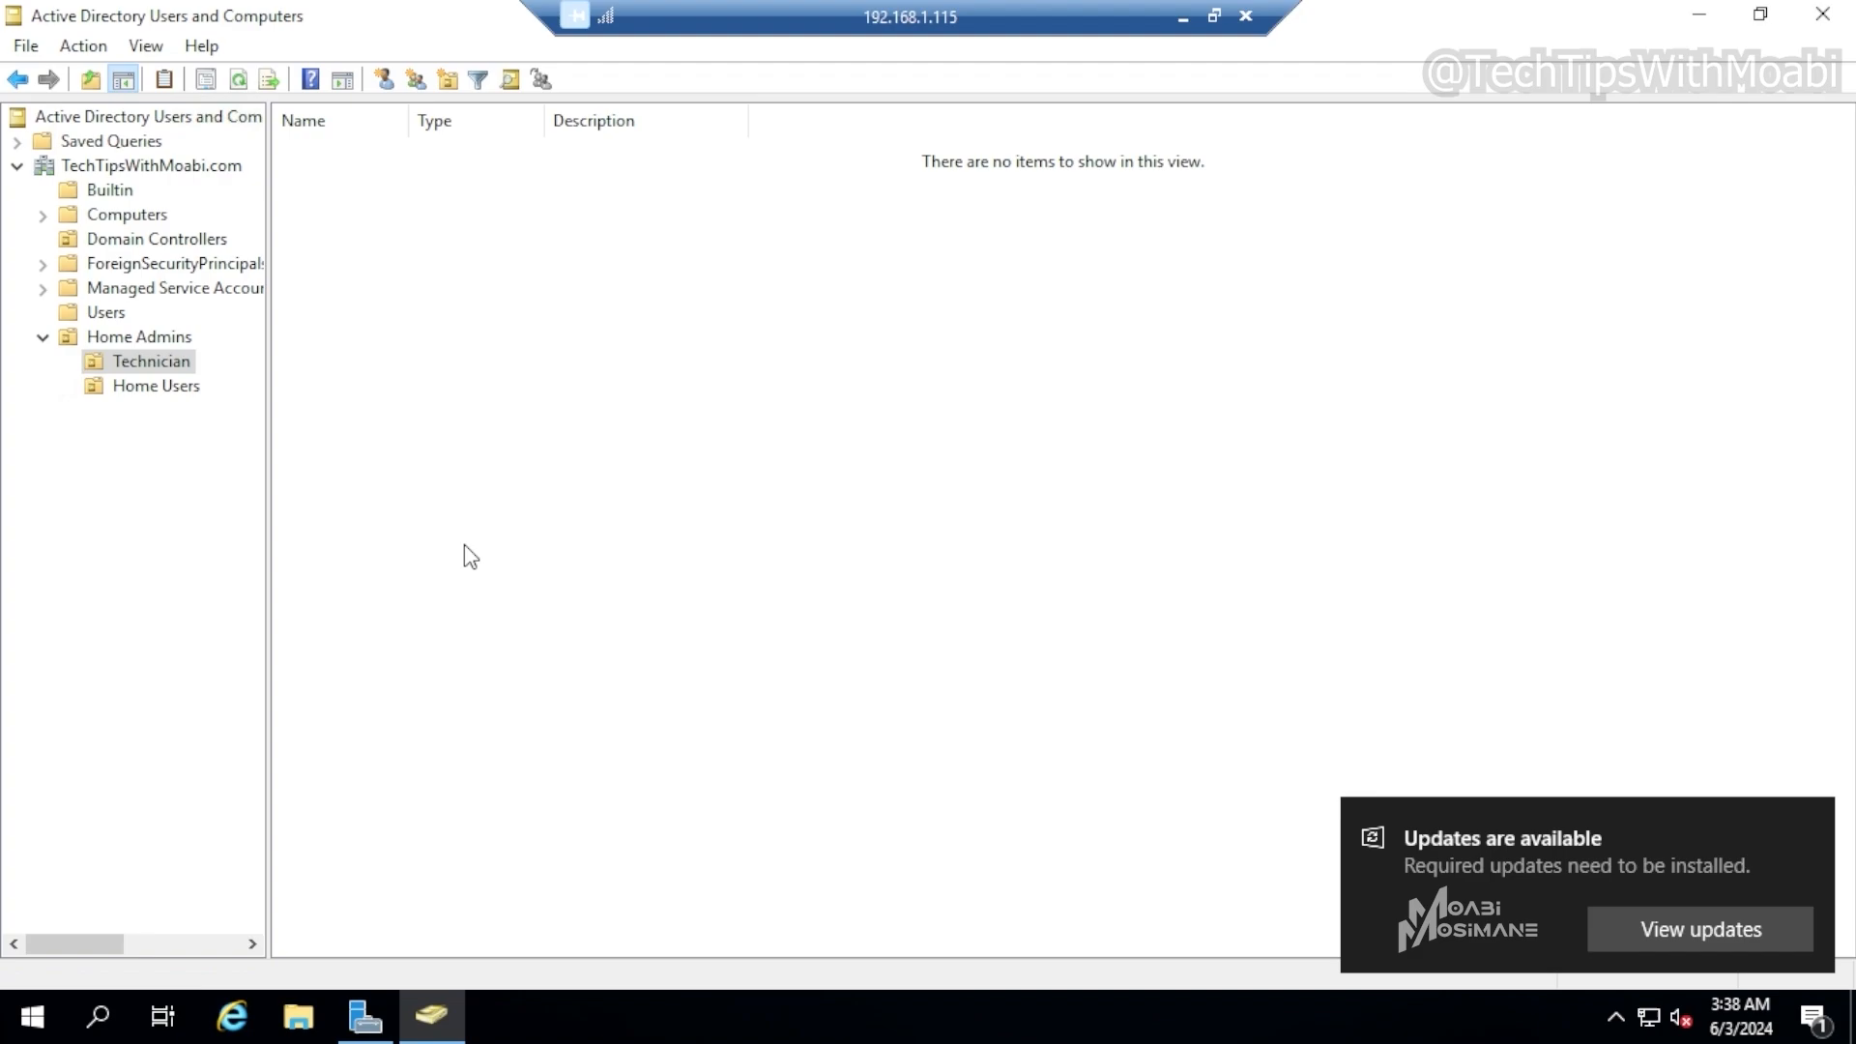
{"action": "left_click", "coordinate": [150, 362]}
{"action": "right_click", "coordinate": [149, 365]}
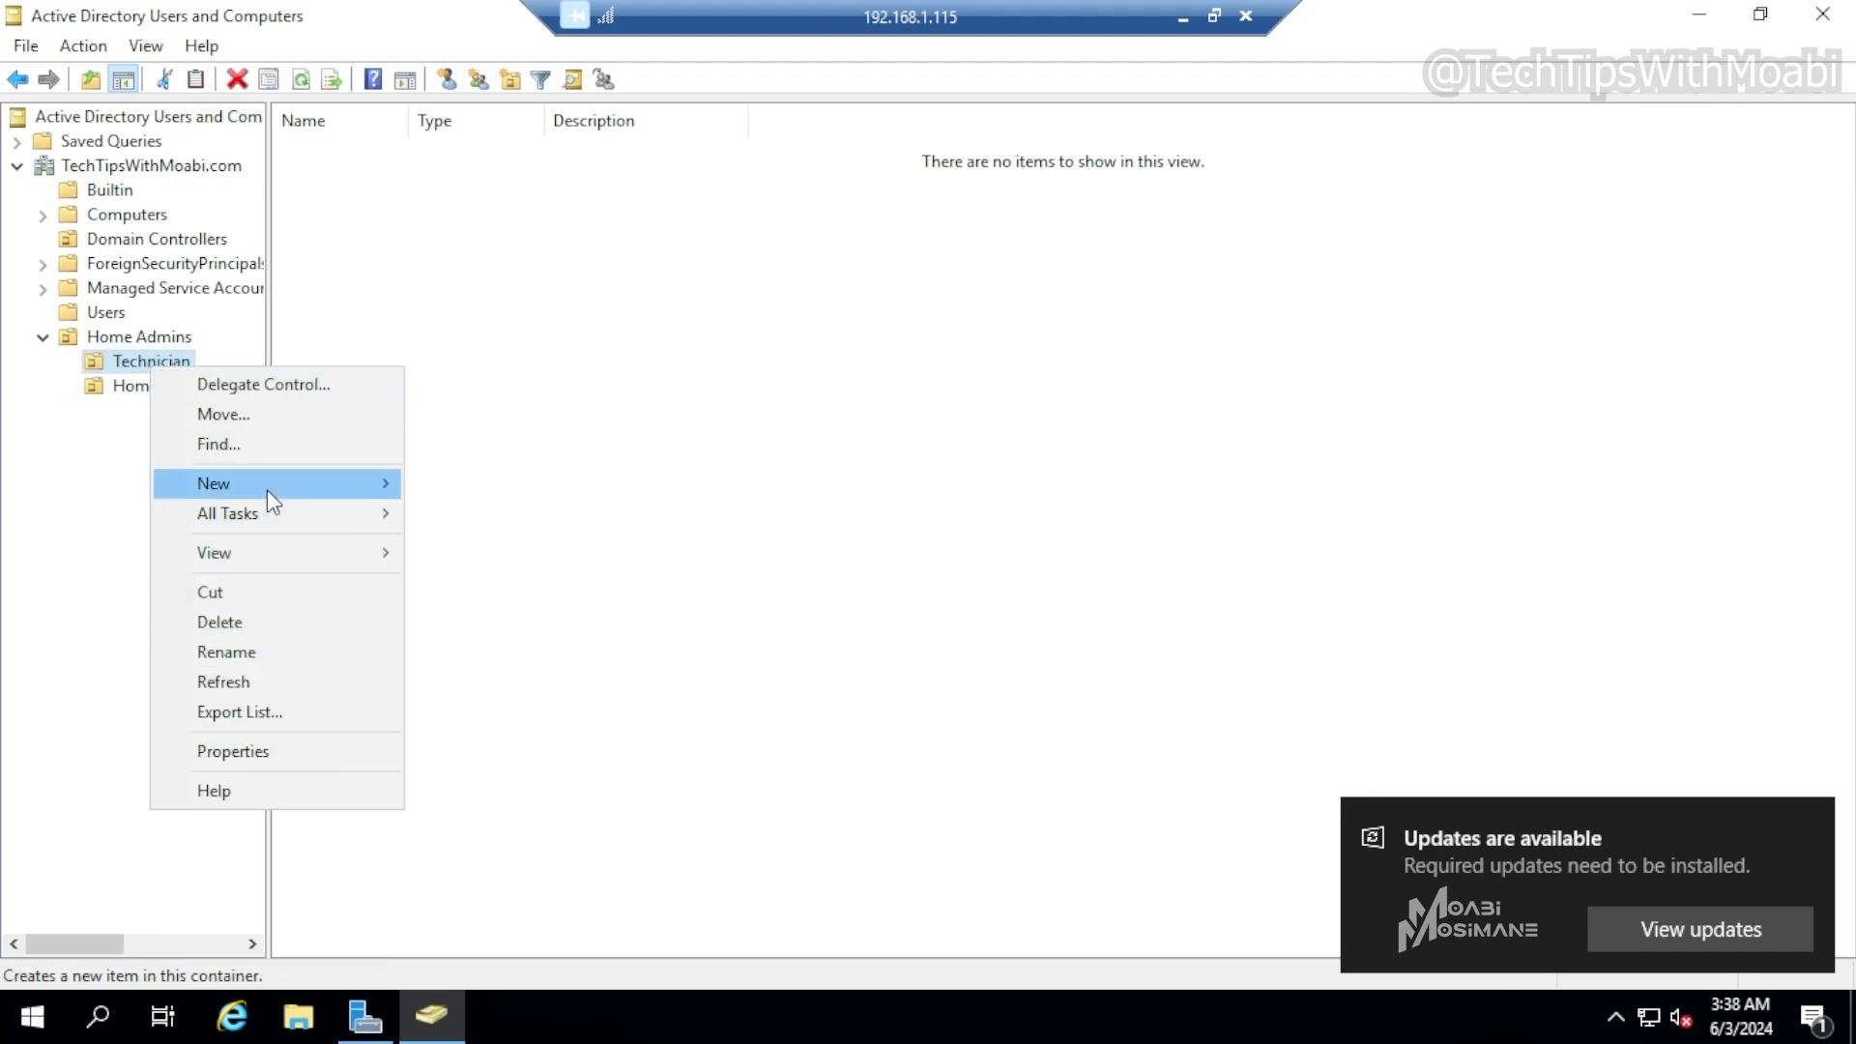
{"action": "mouse_move", "coordinate": [266, 489]}
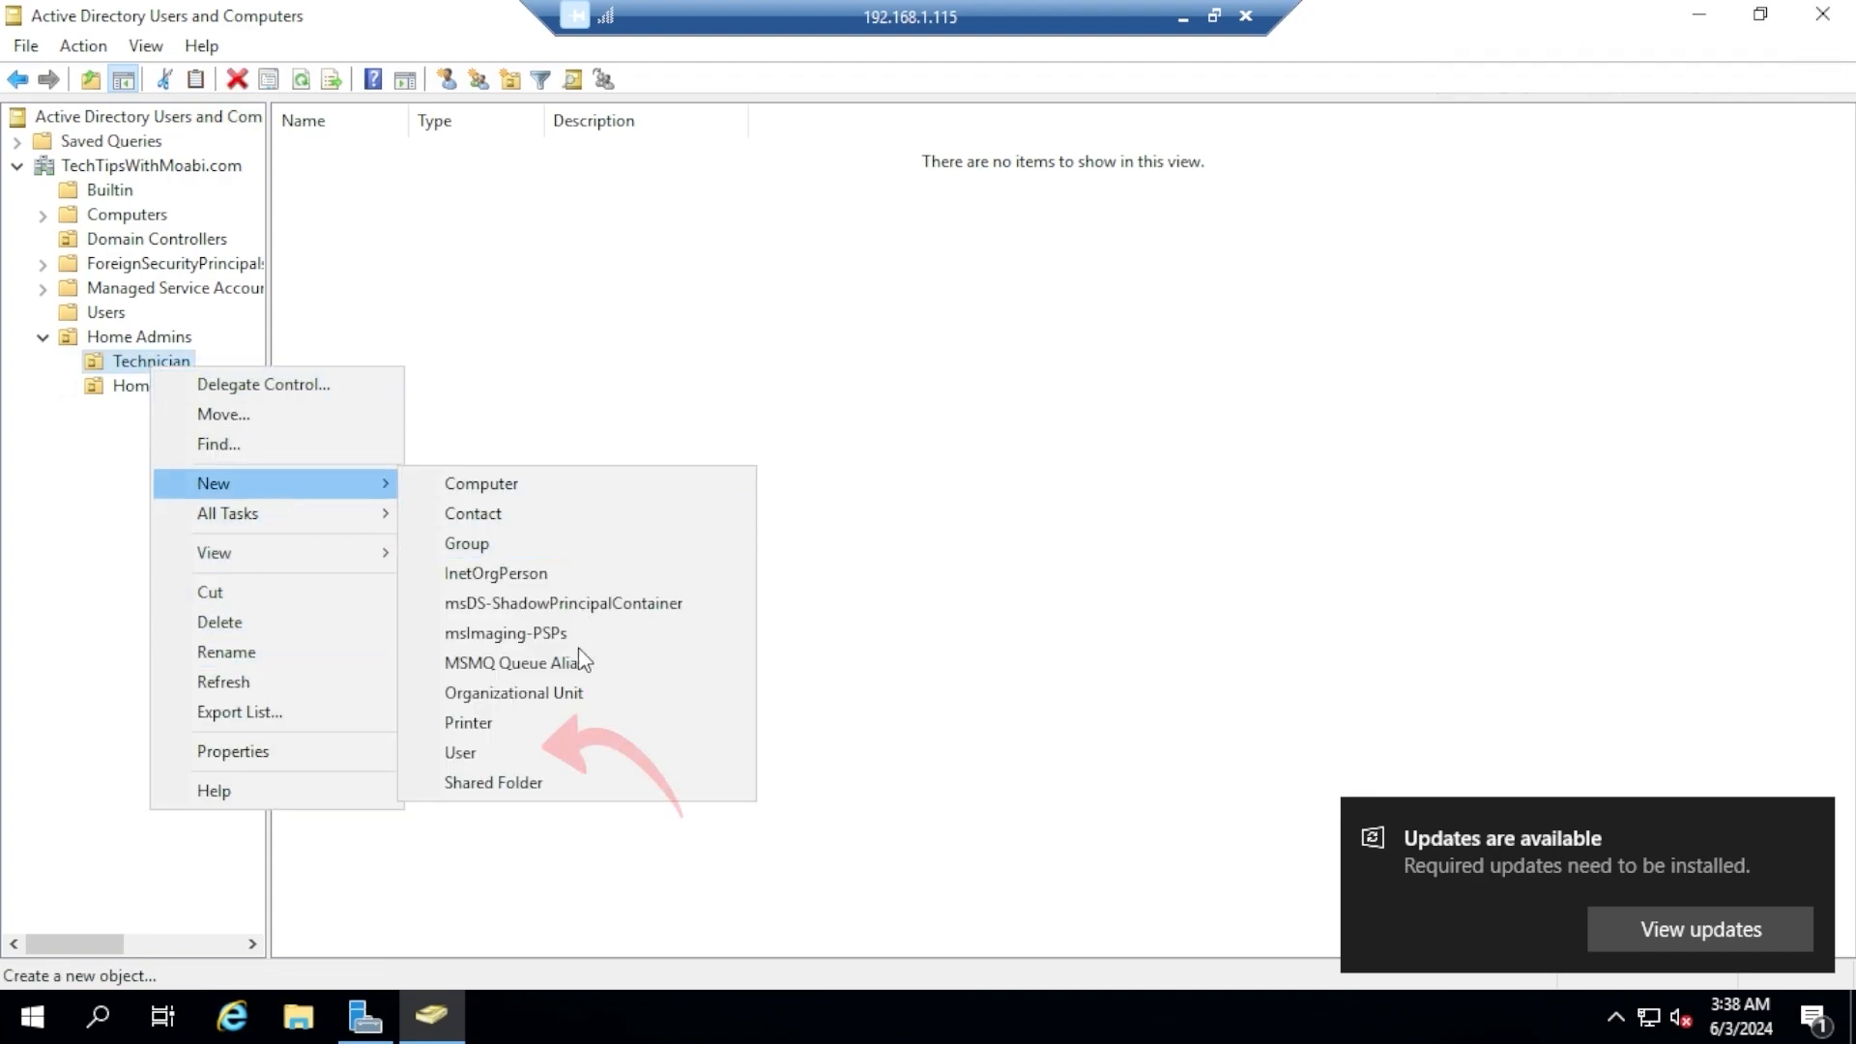
{"action": "left_click", "coordinate": [518, 749]}
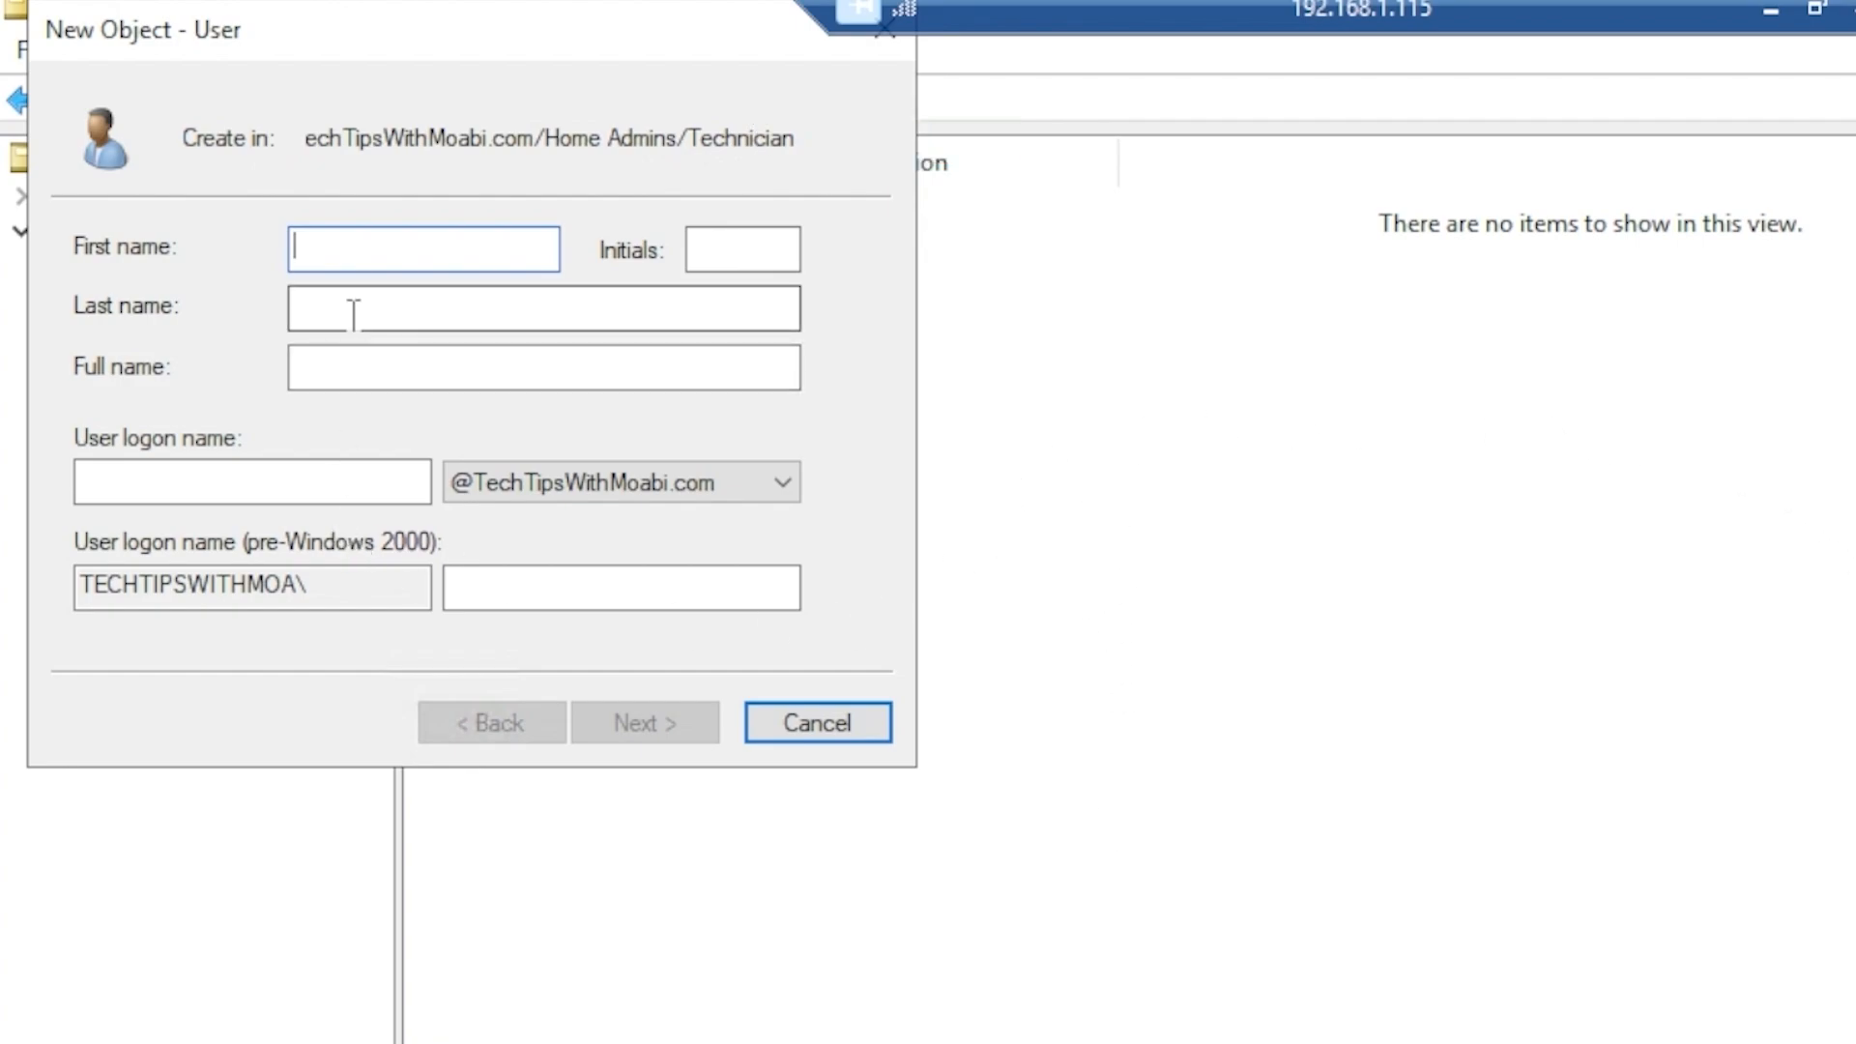
{"action": "type", "text": "Tech 1"}
{"action": "key", "text": "Tab"}
{"action": "key", "text": "Tab"}
{"action": "key", "text": "Tab"}
{"action": "key", "text": "Tab"}
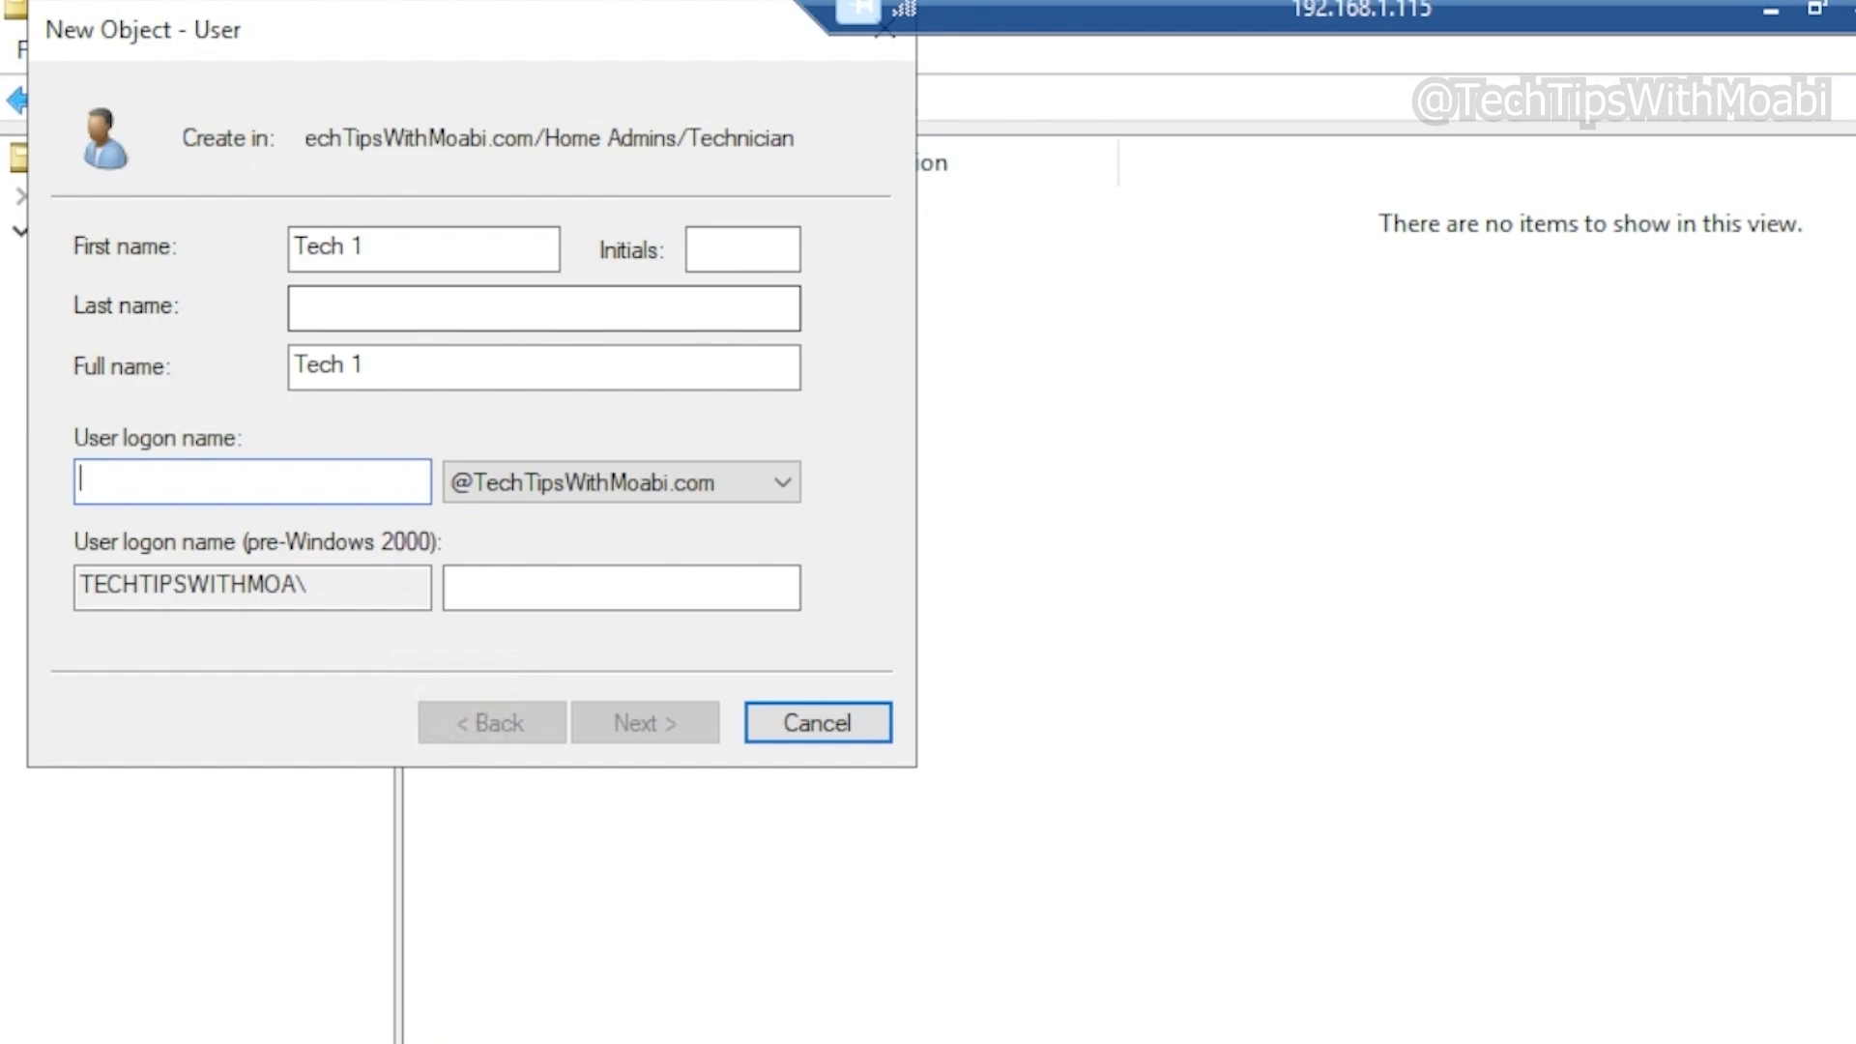
{"action": "type", "text": "tech"}
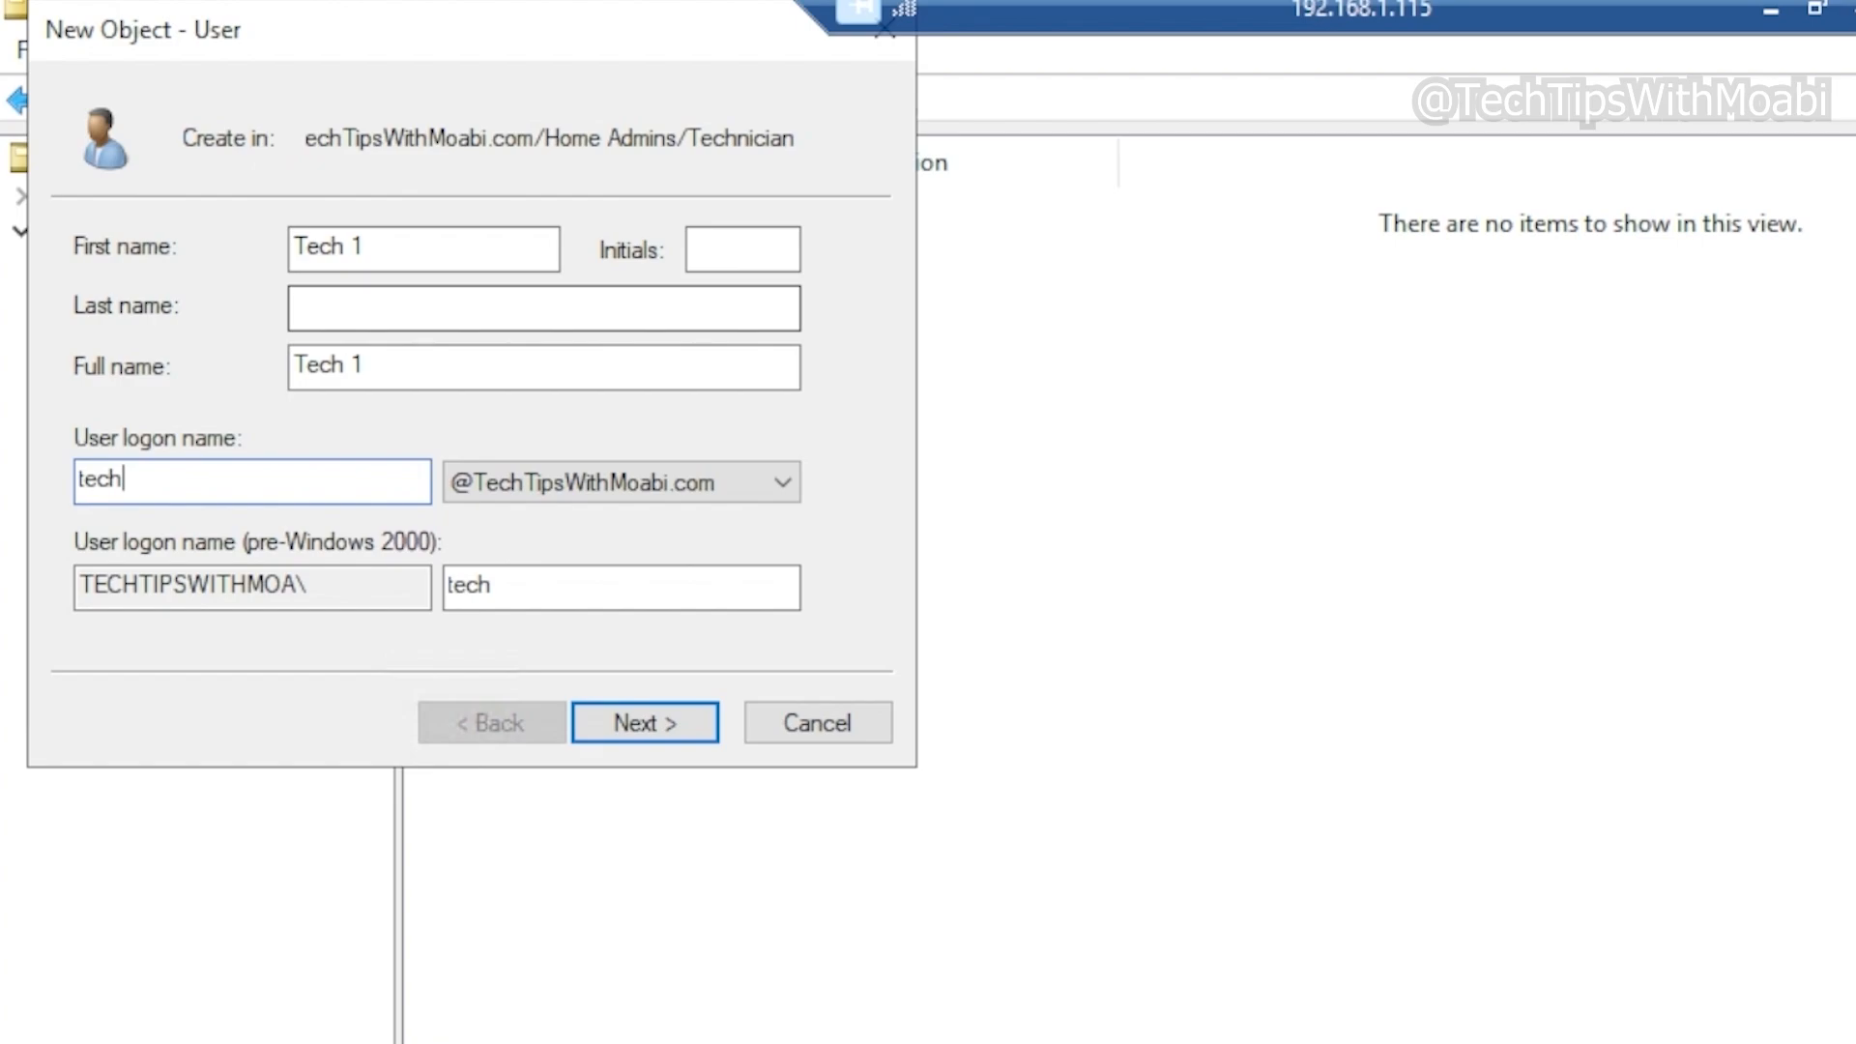
{"action": "key", "text": "Return"}
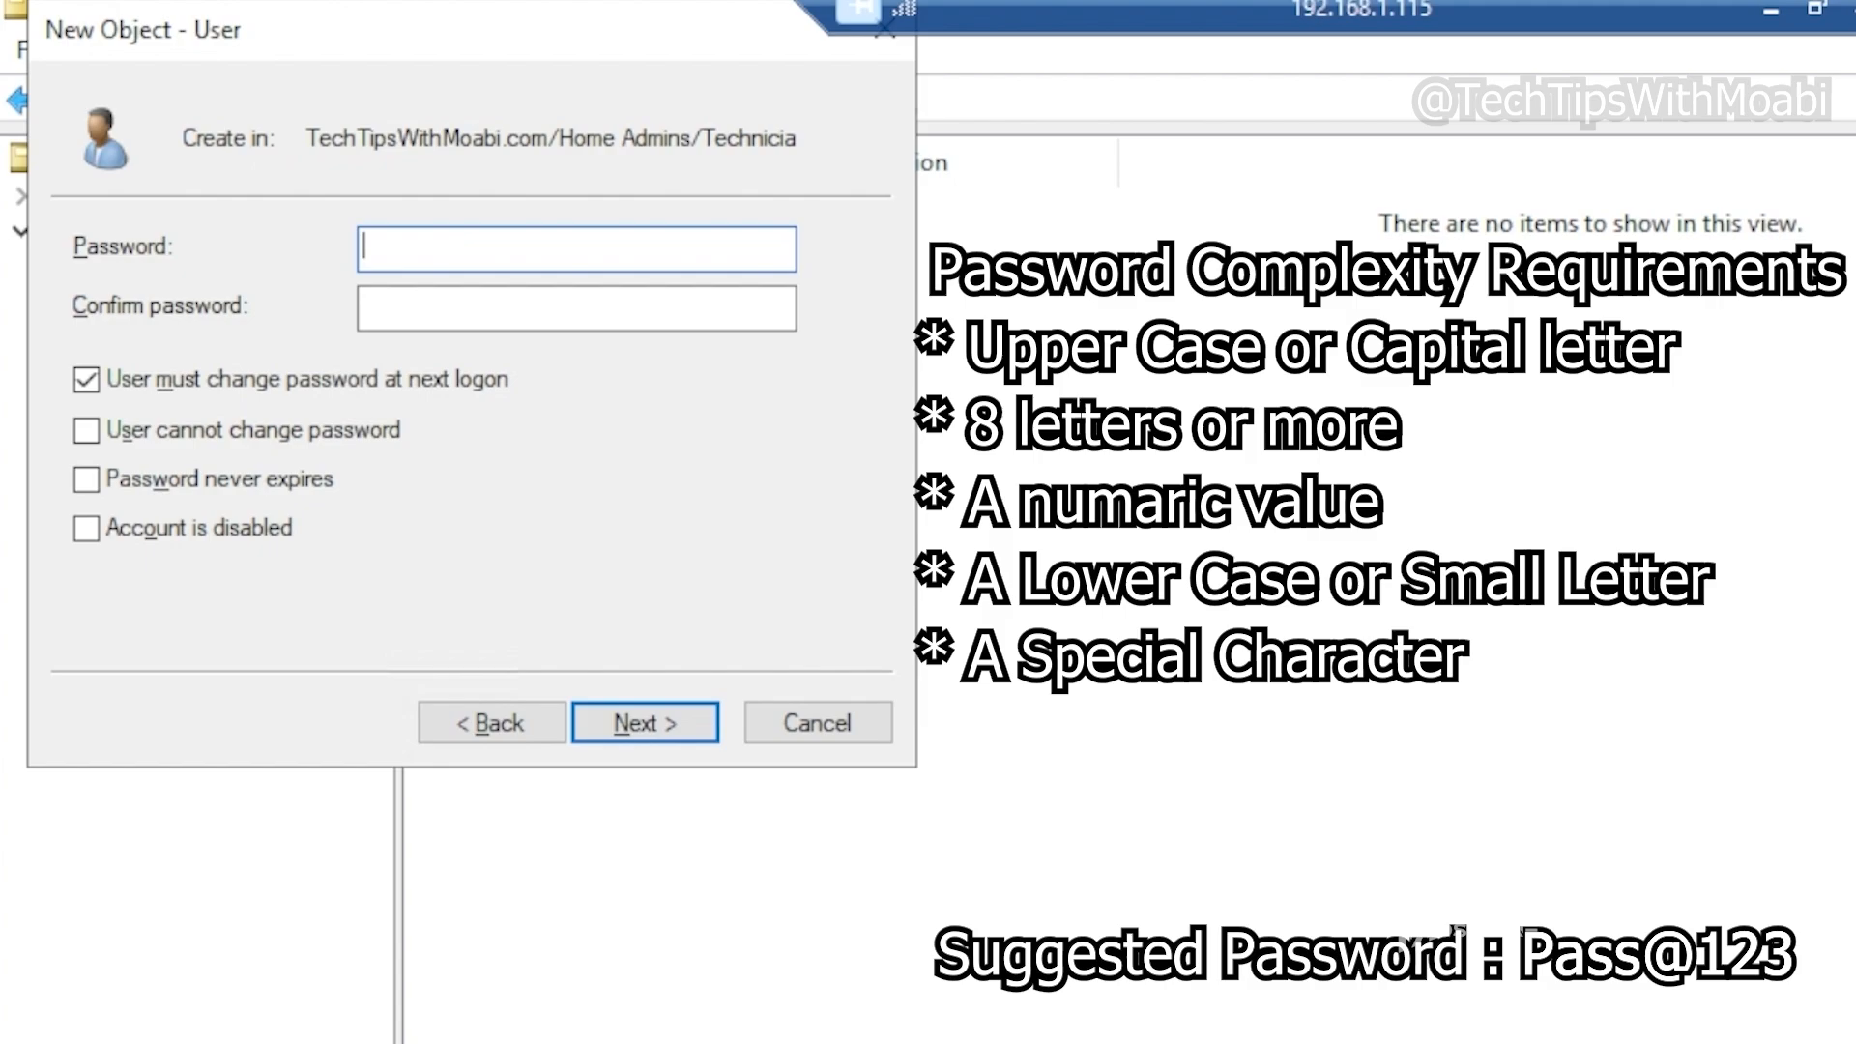
Enter and confirm the new user's account password
{"action": "type", "text": "Pass@123"}
{"action": "key", "text": "Tab"}
{"action": "type", "text": "Pass@123"}
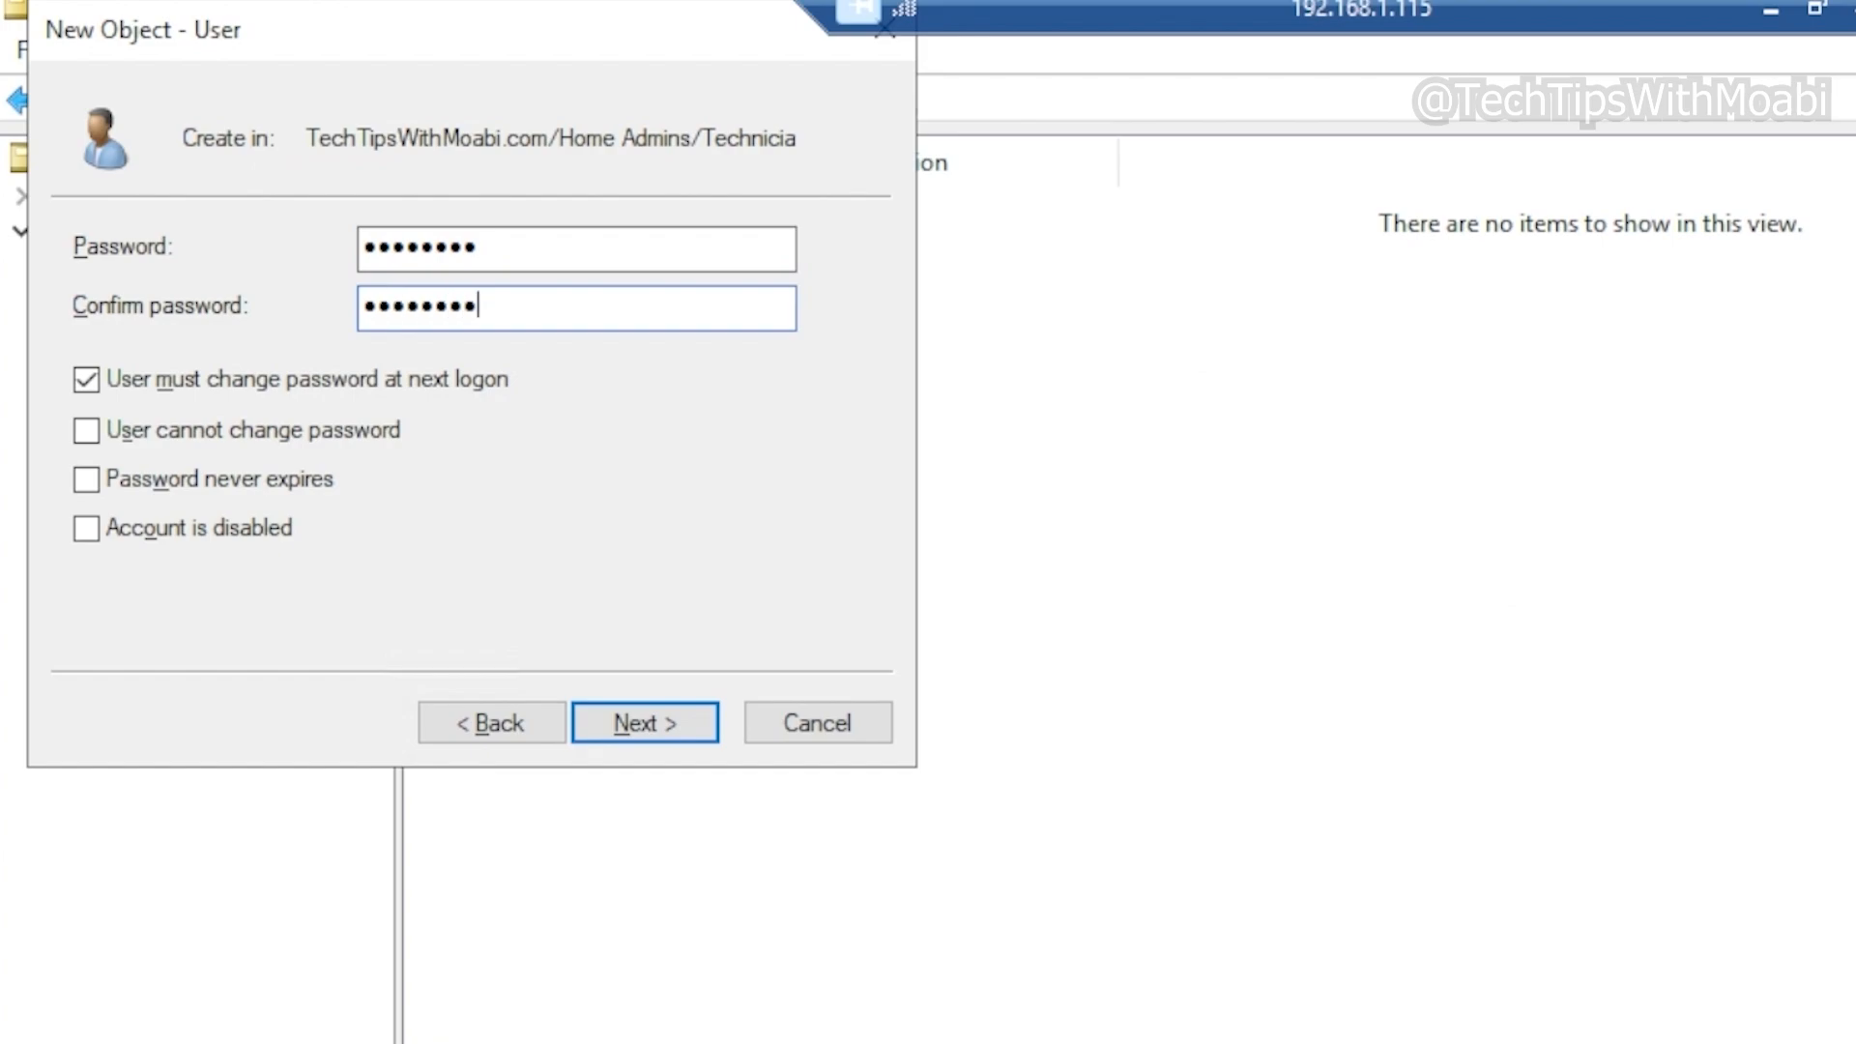
{"action": "key", "text": "Tab"}
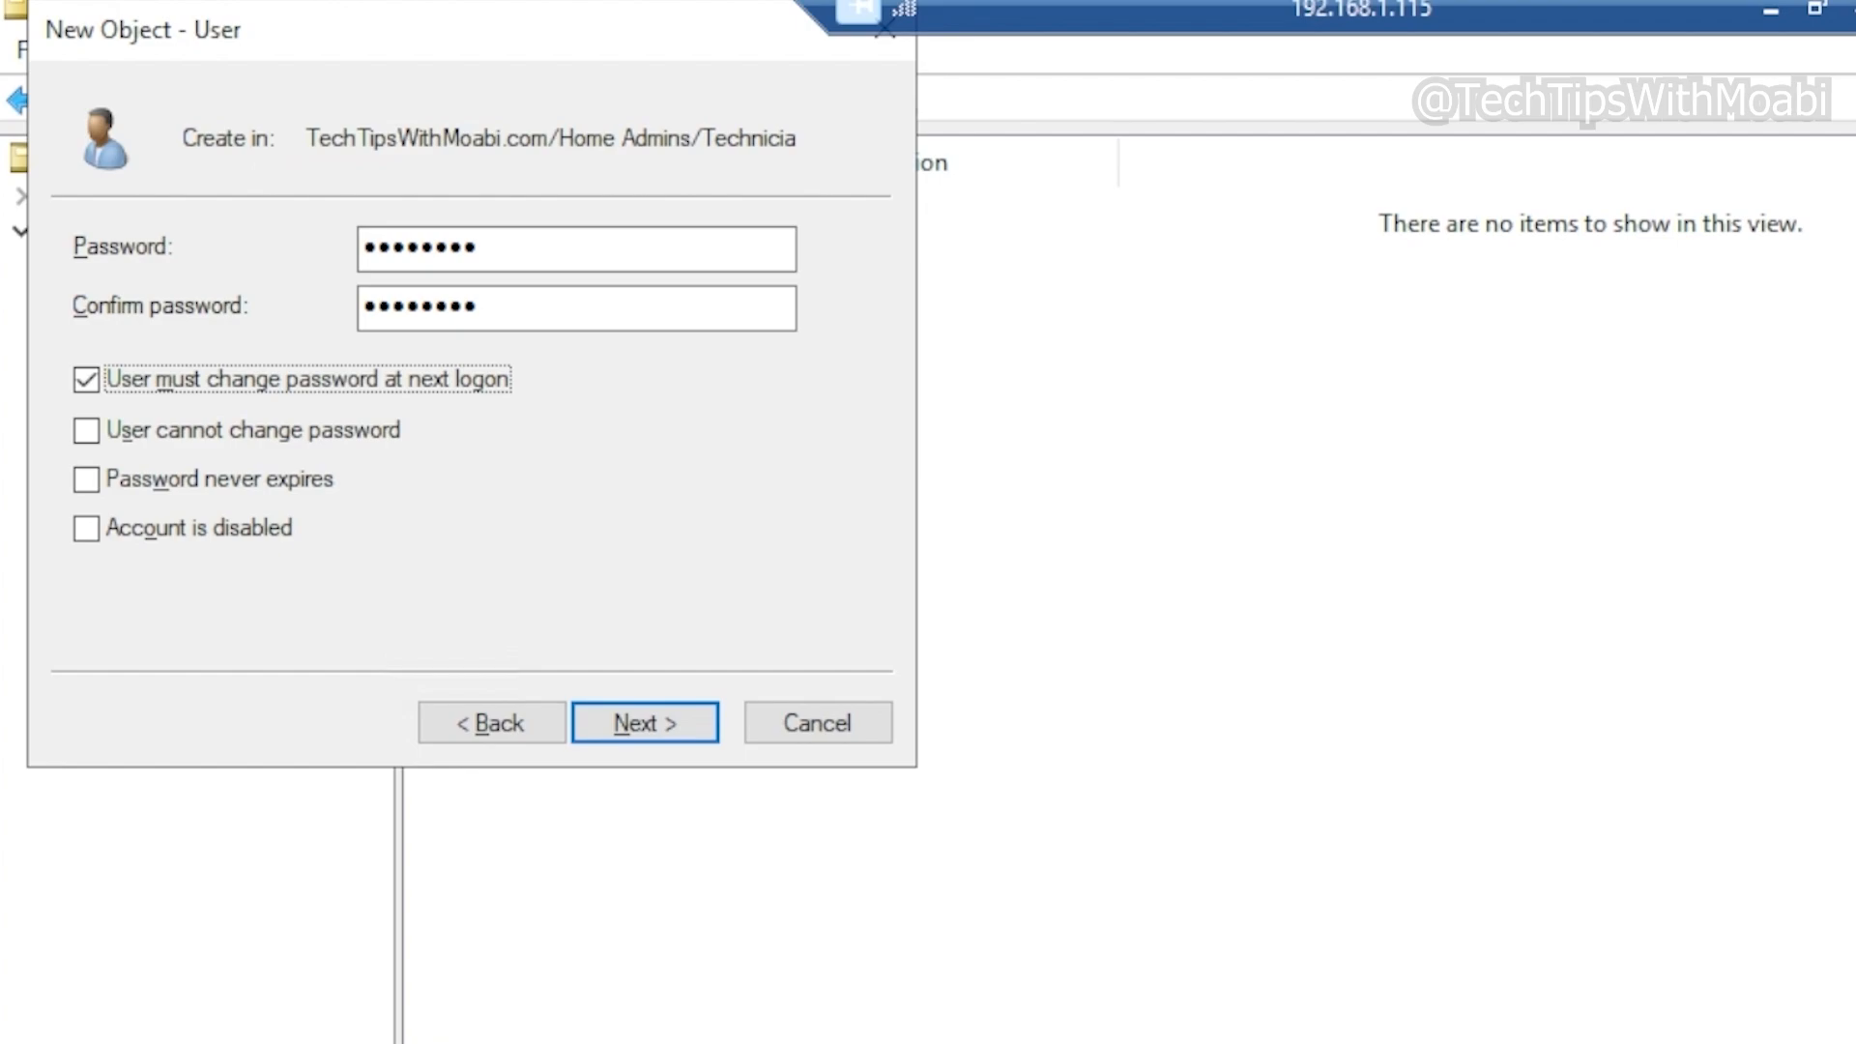
Set the password options so only 'User must change password at next logon' is selected, and continue to the summary
{"action": "key", "text": "space"}
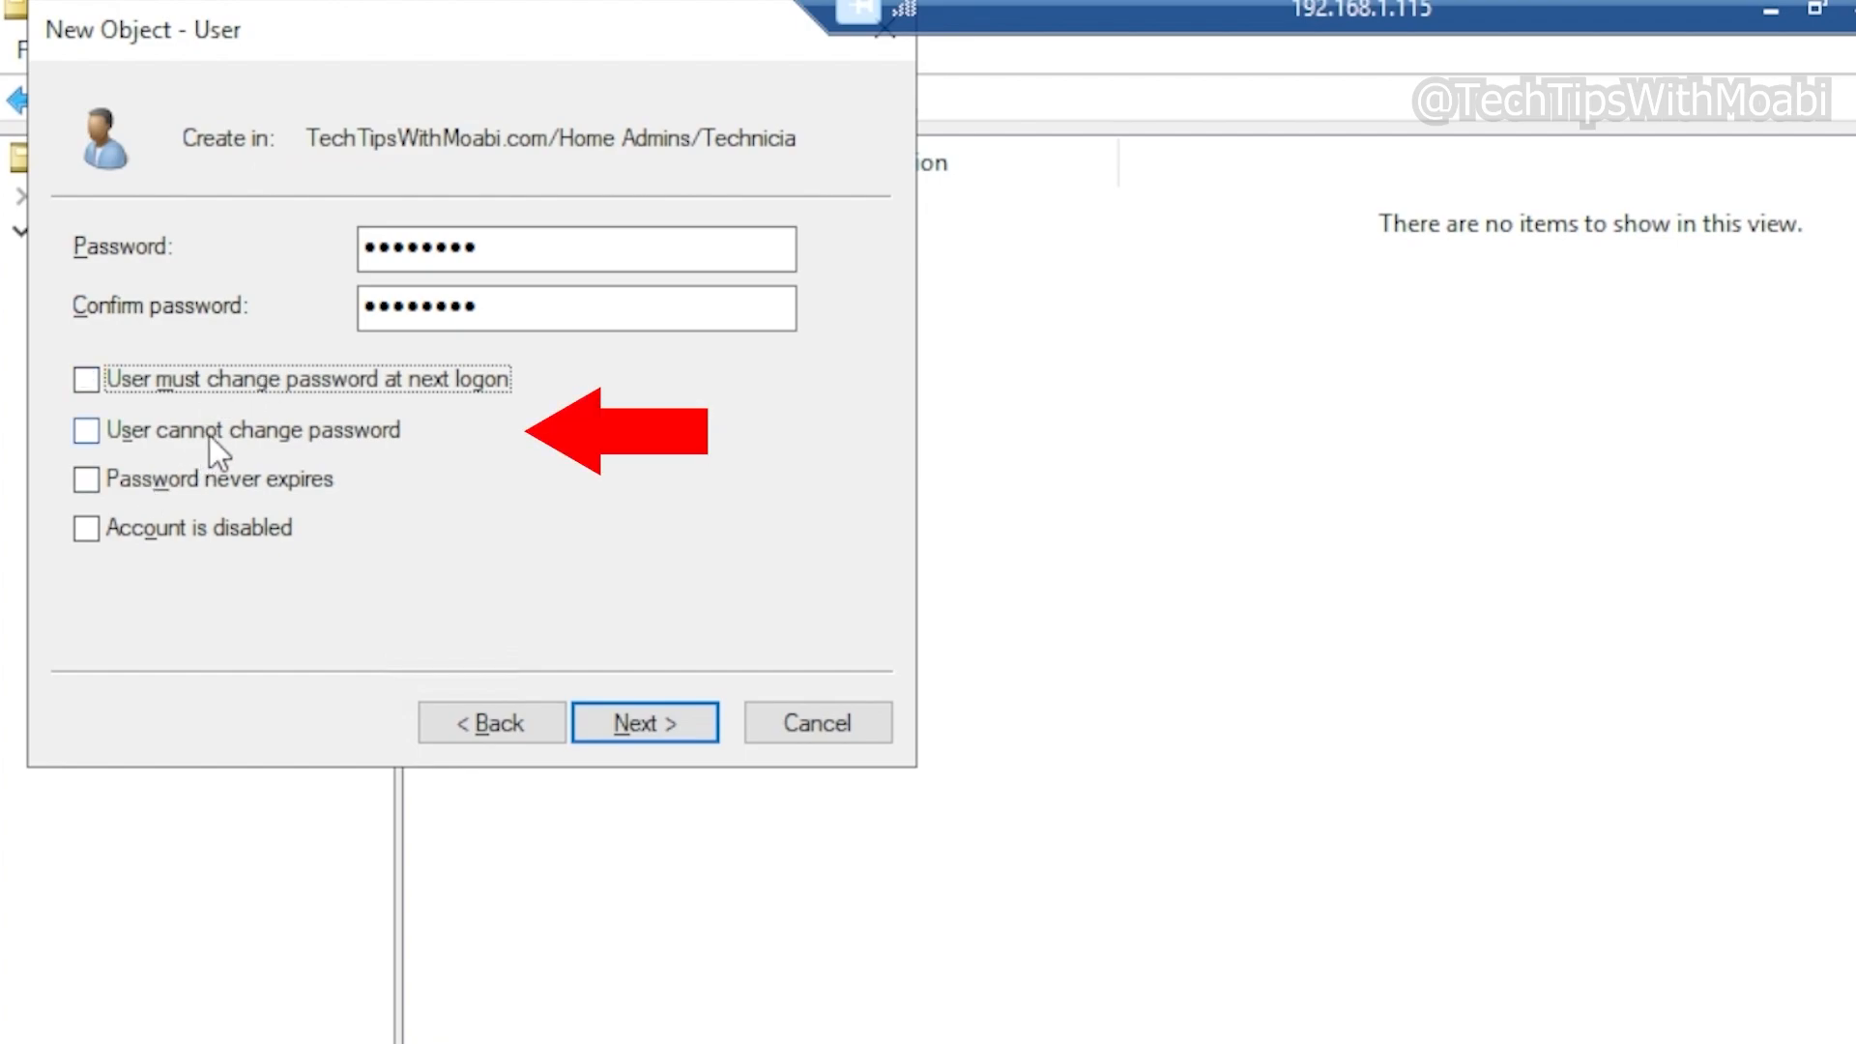
{"action": "left_click", "coordinate": [211, 435]}
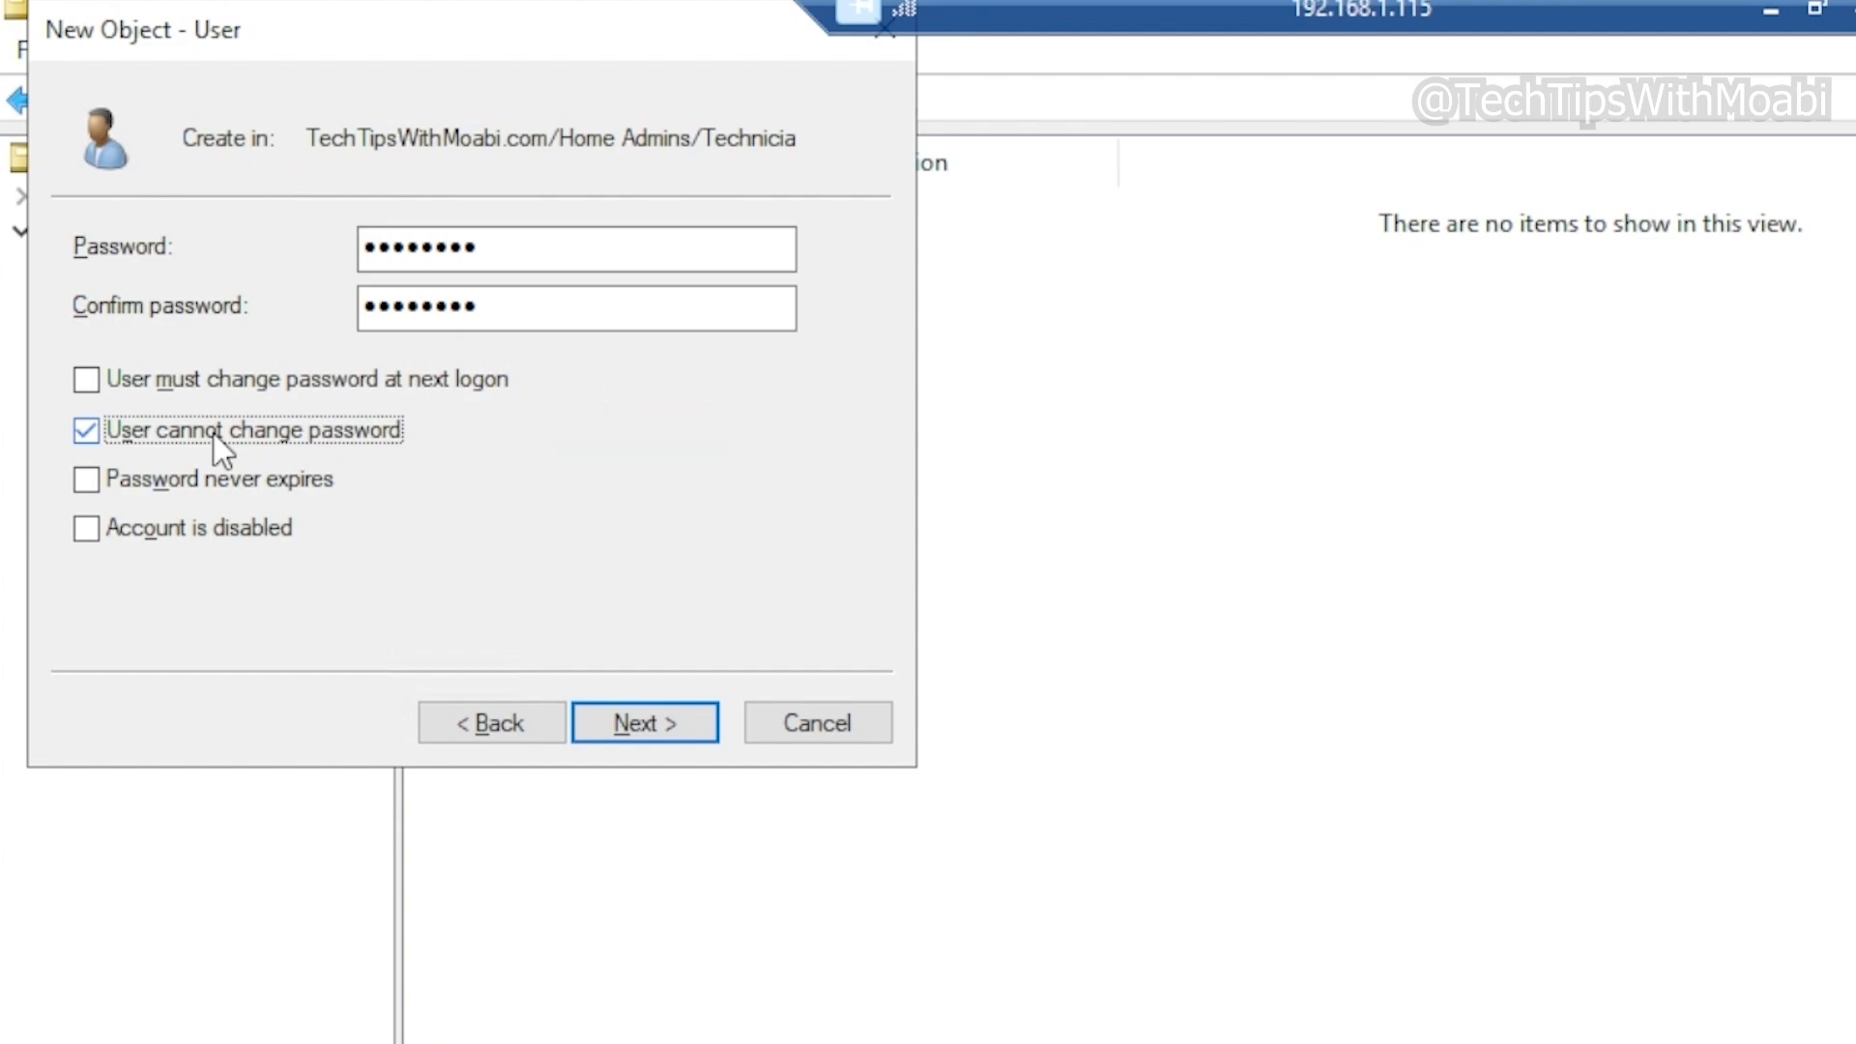
{"action": "left_click", "coordinate": [93, 489]}
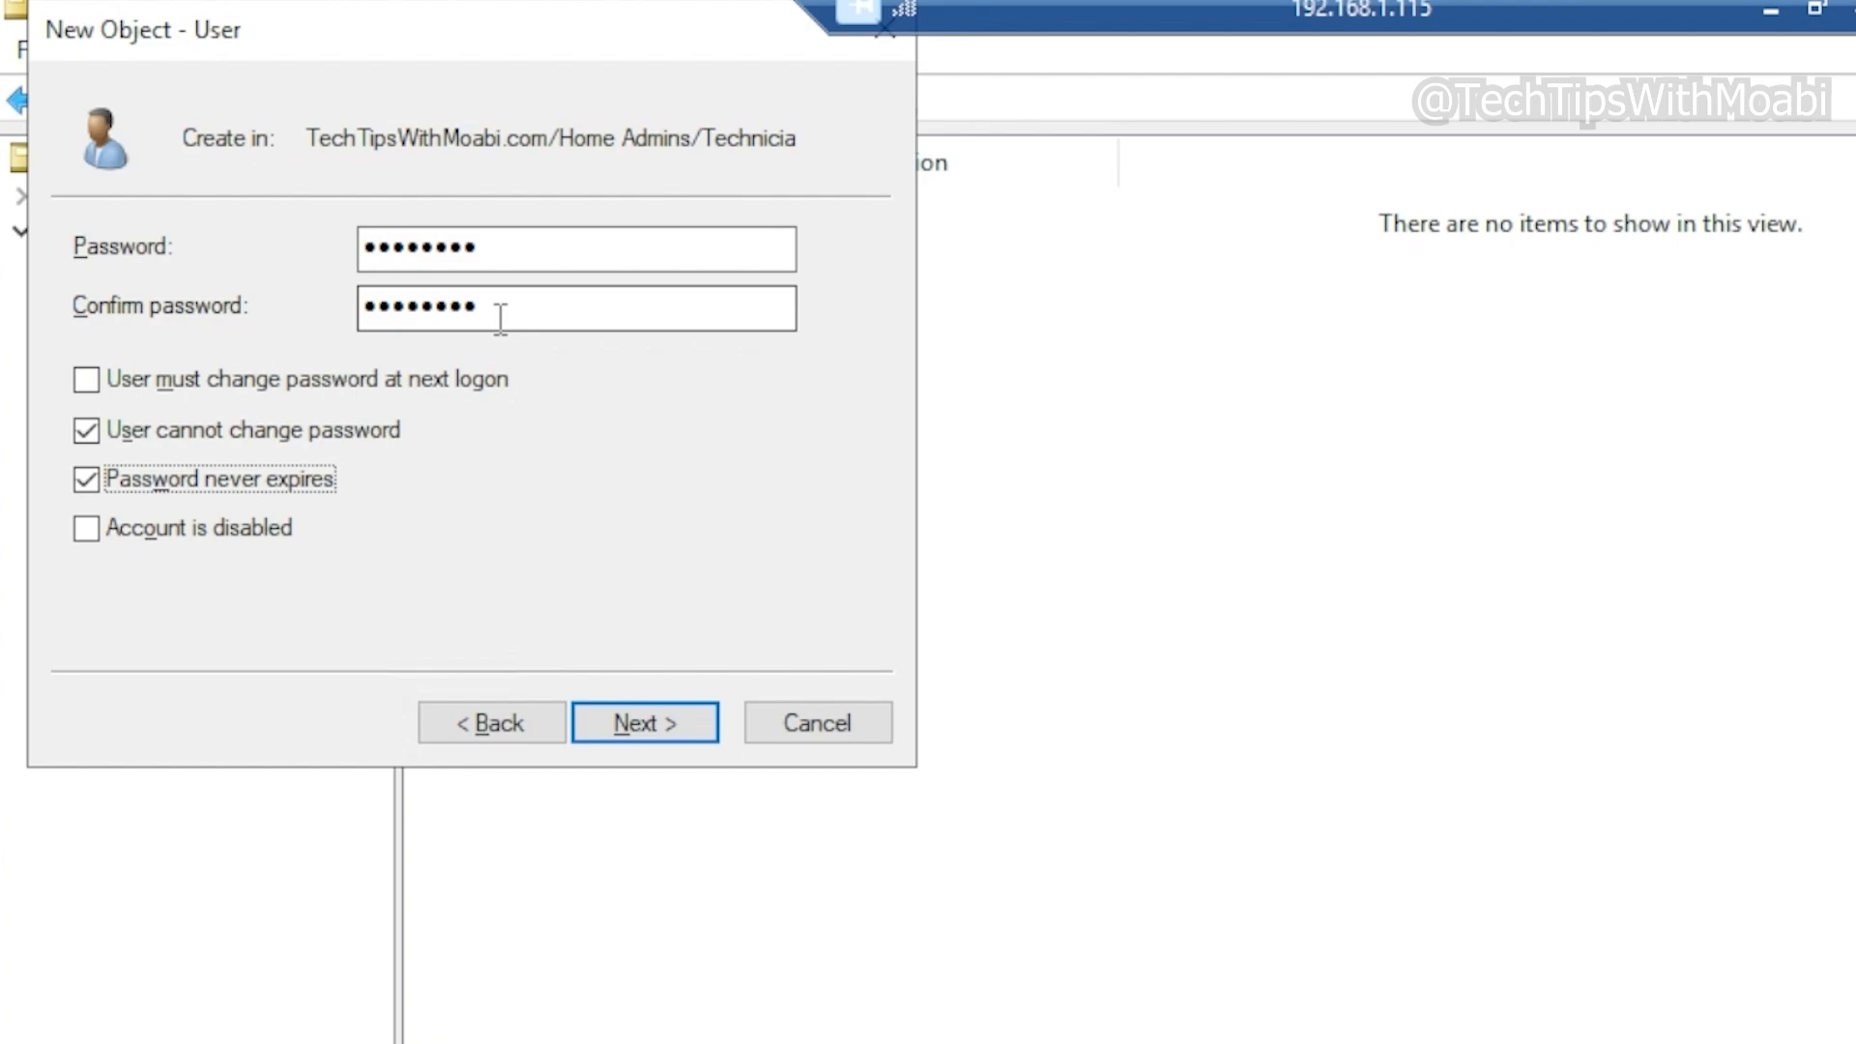
{"action": "left_click", "coordinate": [243, 435]}
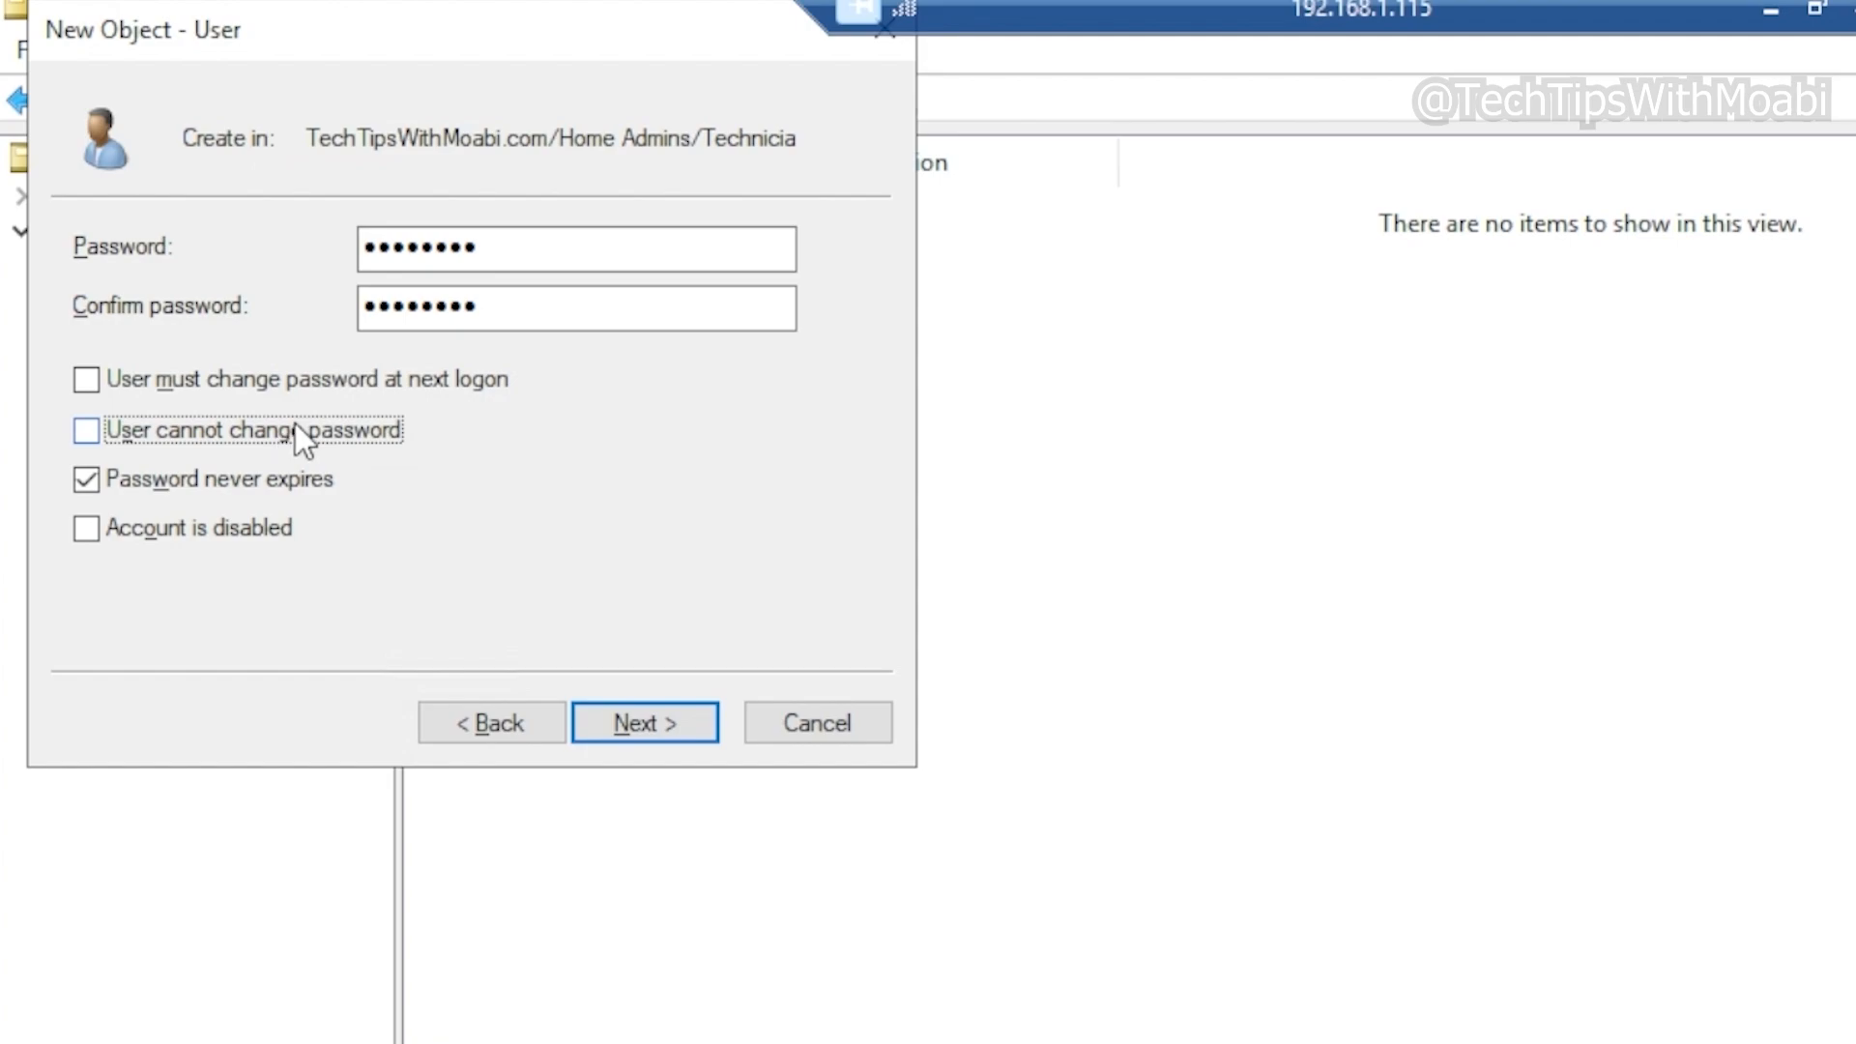
{"action": "left_click", "coordinate": [188, 476]}
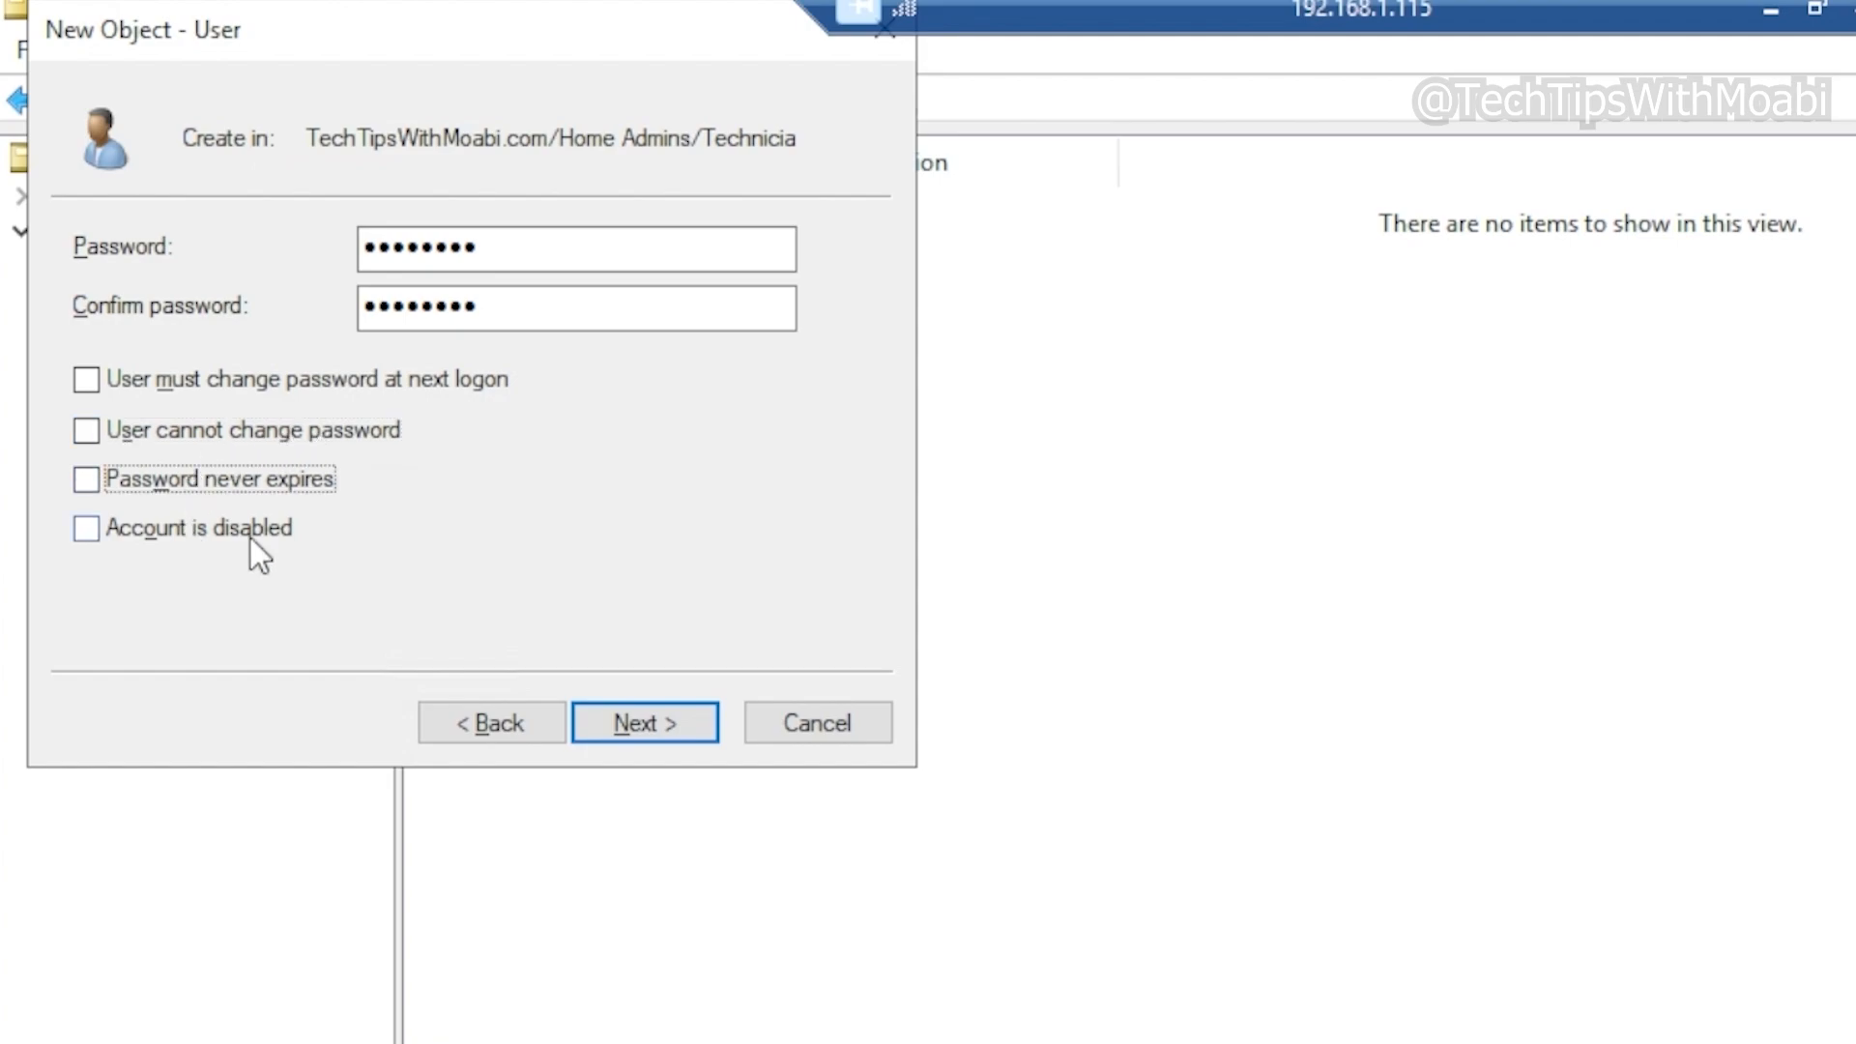
{"action": "left_click", "coordinate": [240, 375]}
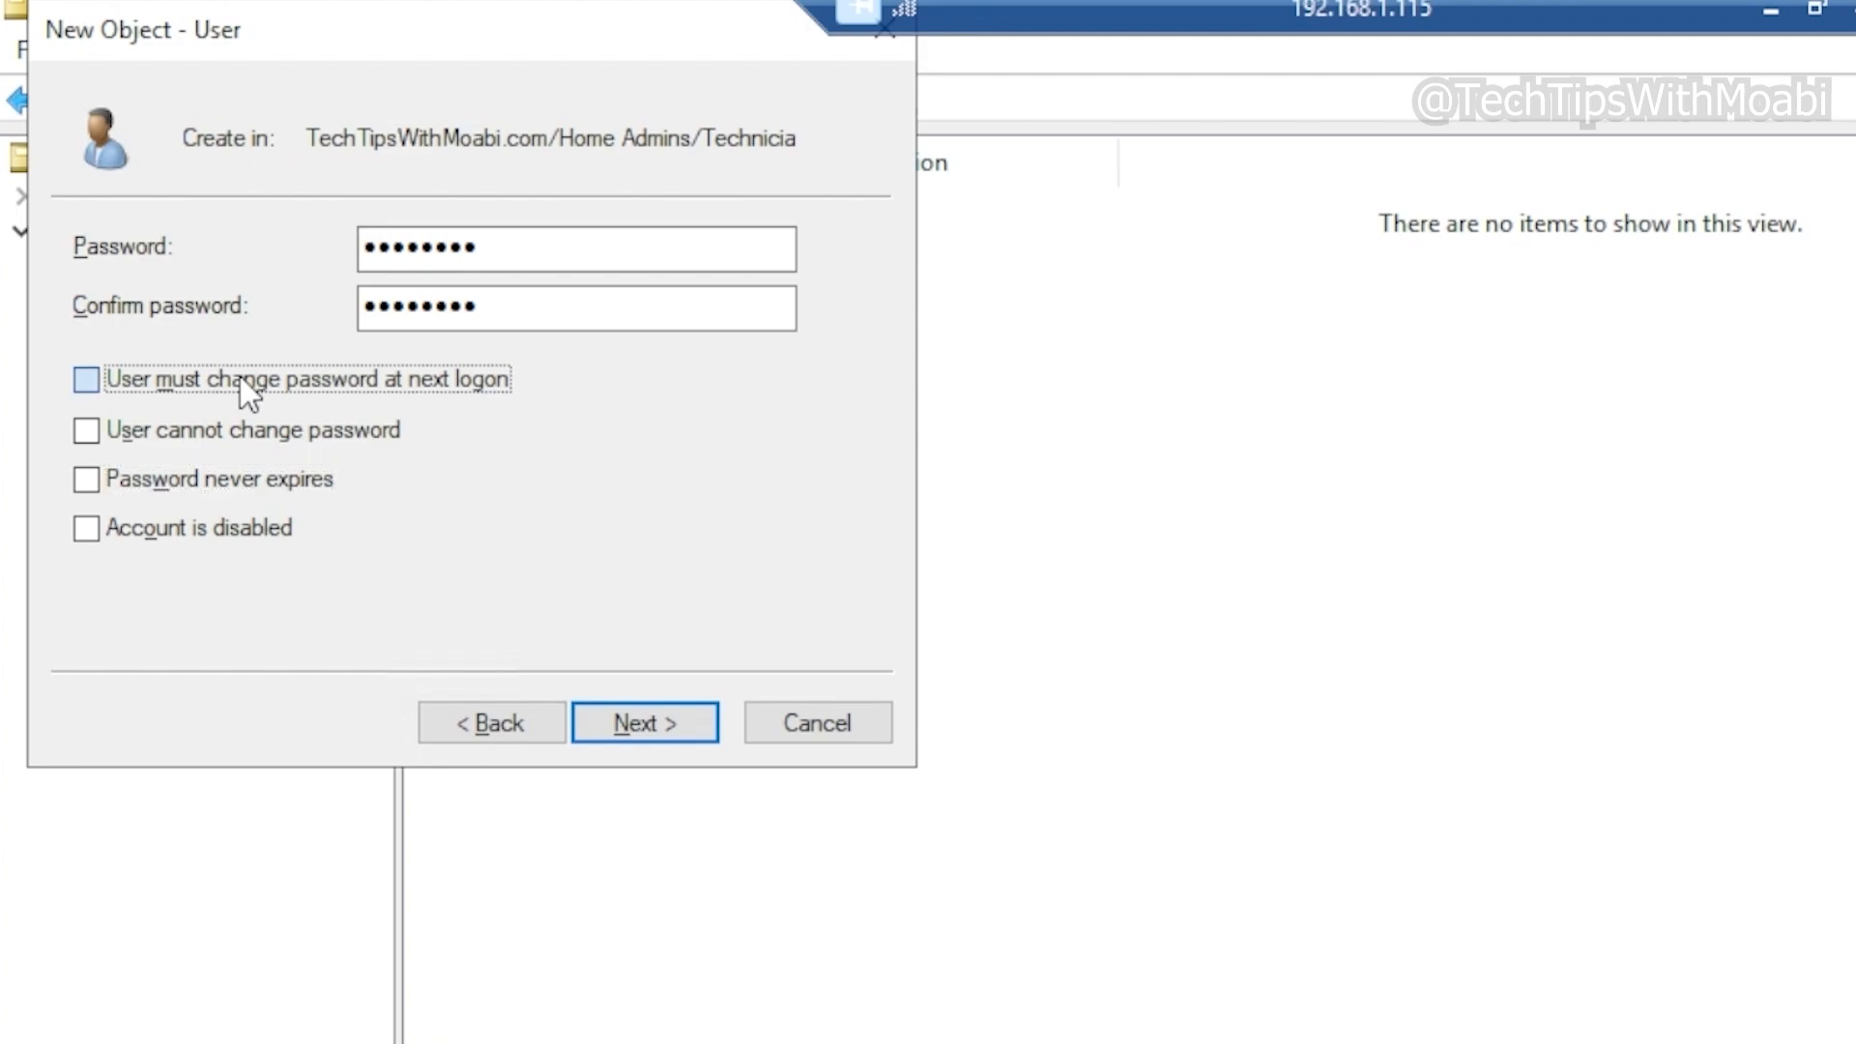
{"action": "left_click", "coordinate": [634, 721]}
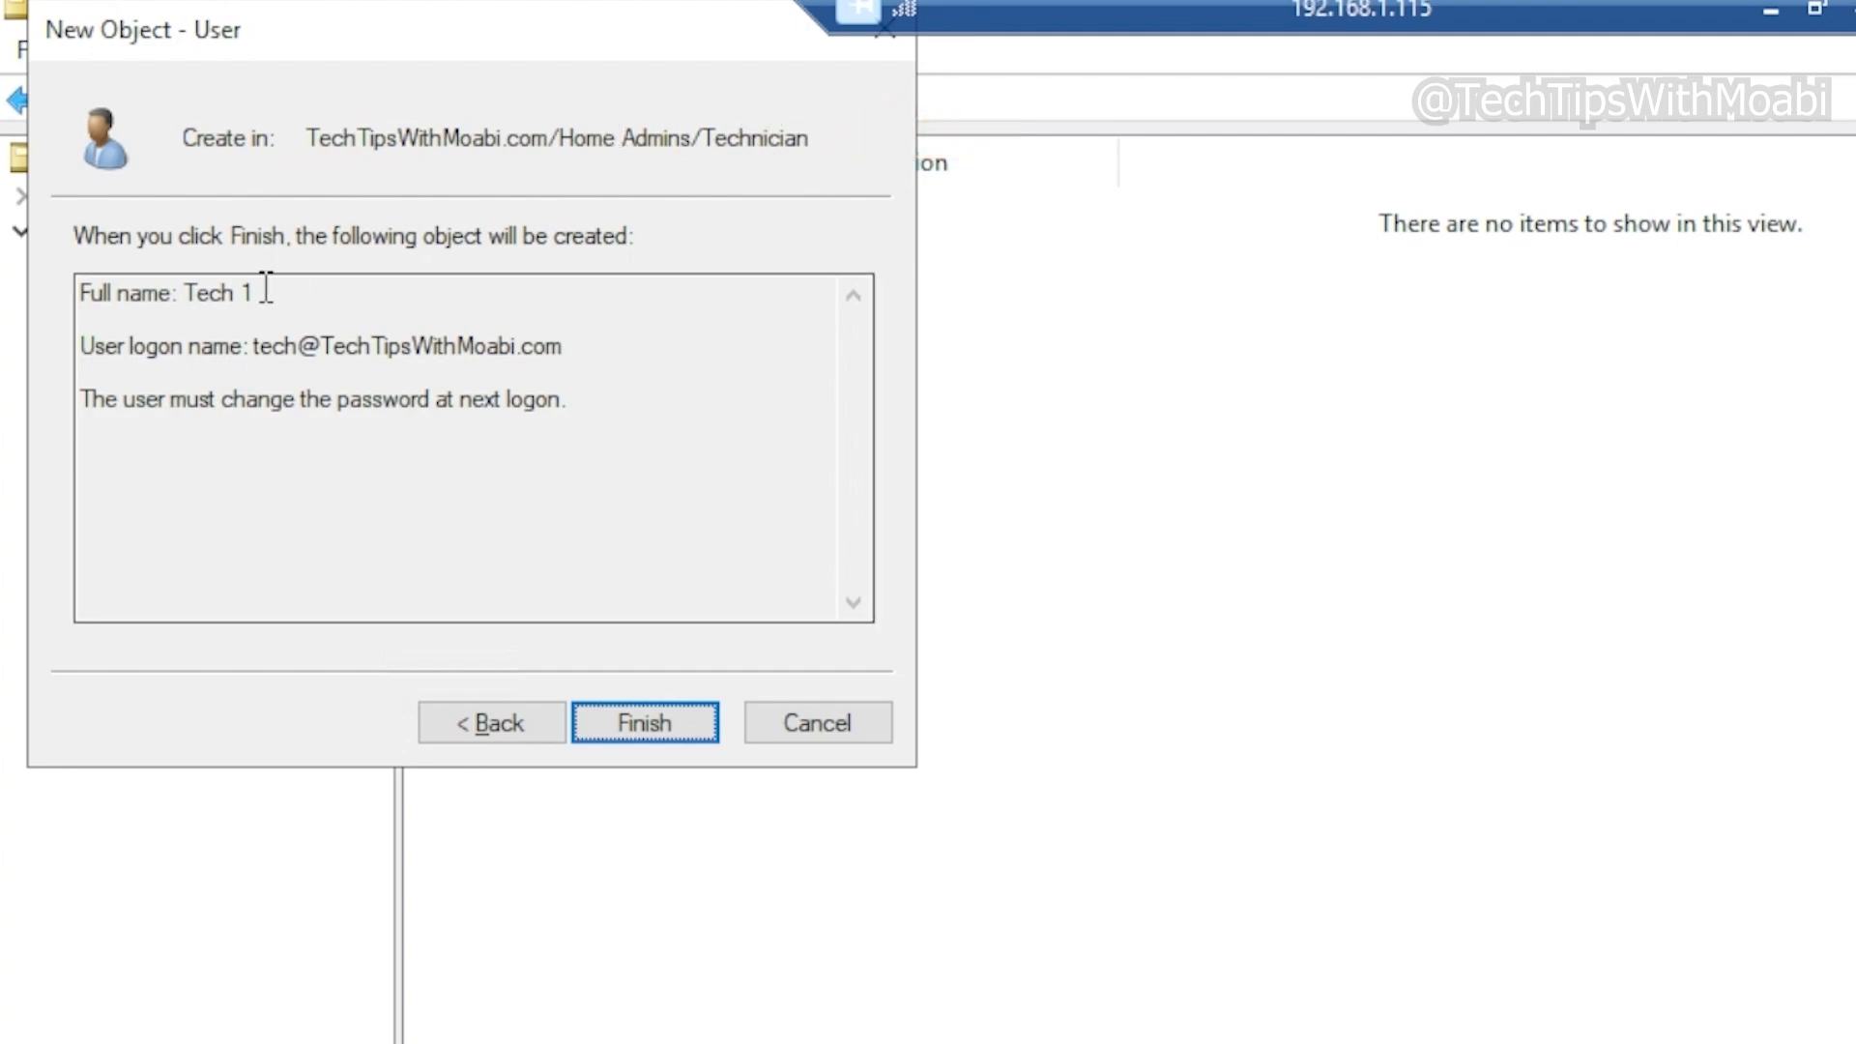
Review the full name and logon name in the summary and finish creating the Tech 1 user
{"action": "left_click_drag", "start_coordinate": [266, 290], "coordinate": [186, 290]}
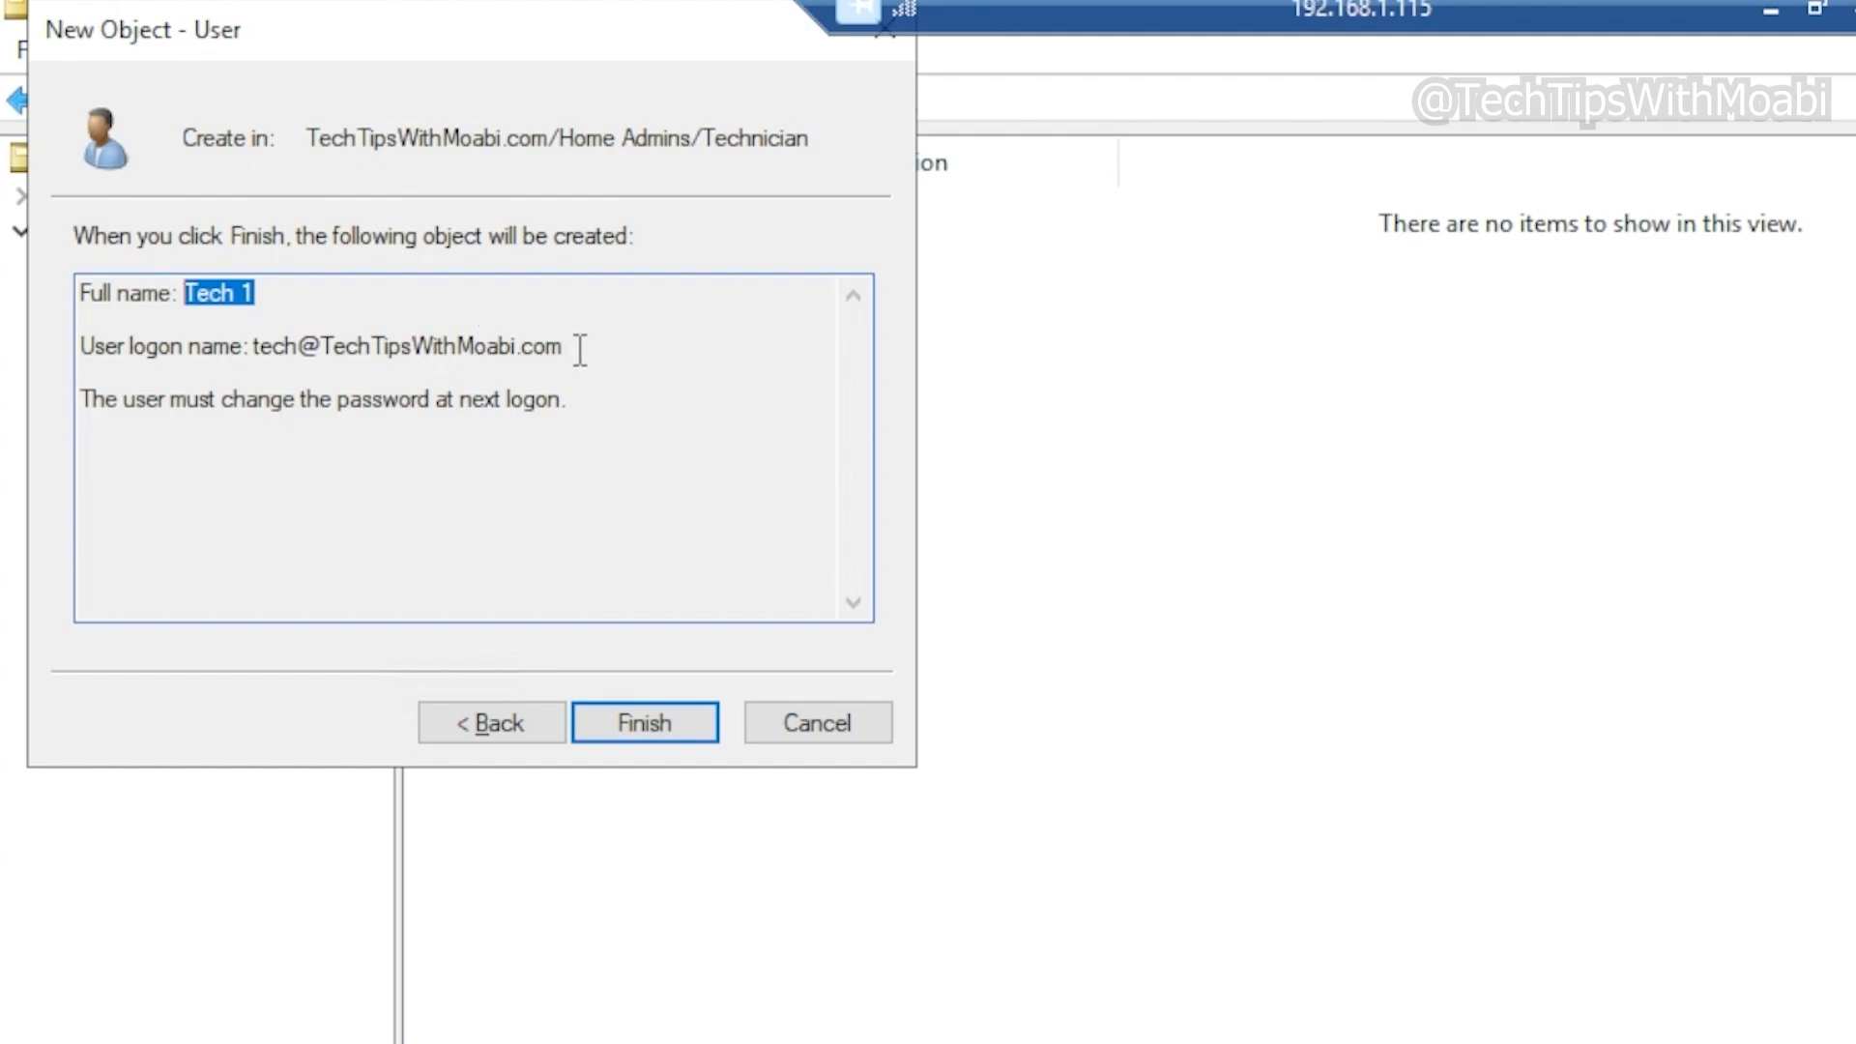
{"action": "mouse_move", "coordinate": [255, 350]}
{"action": "left_mouse_down"}
{"action": "mouse_move", "coordinate": [362, 367]}
{"action": "mouse_move", "coordinate": [248, 350]}
{"action": "left_mouse_up"}
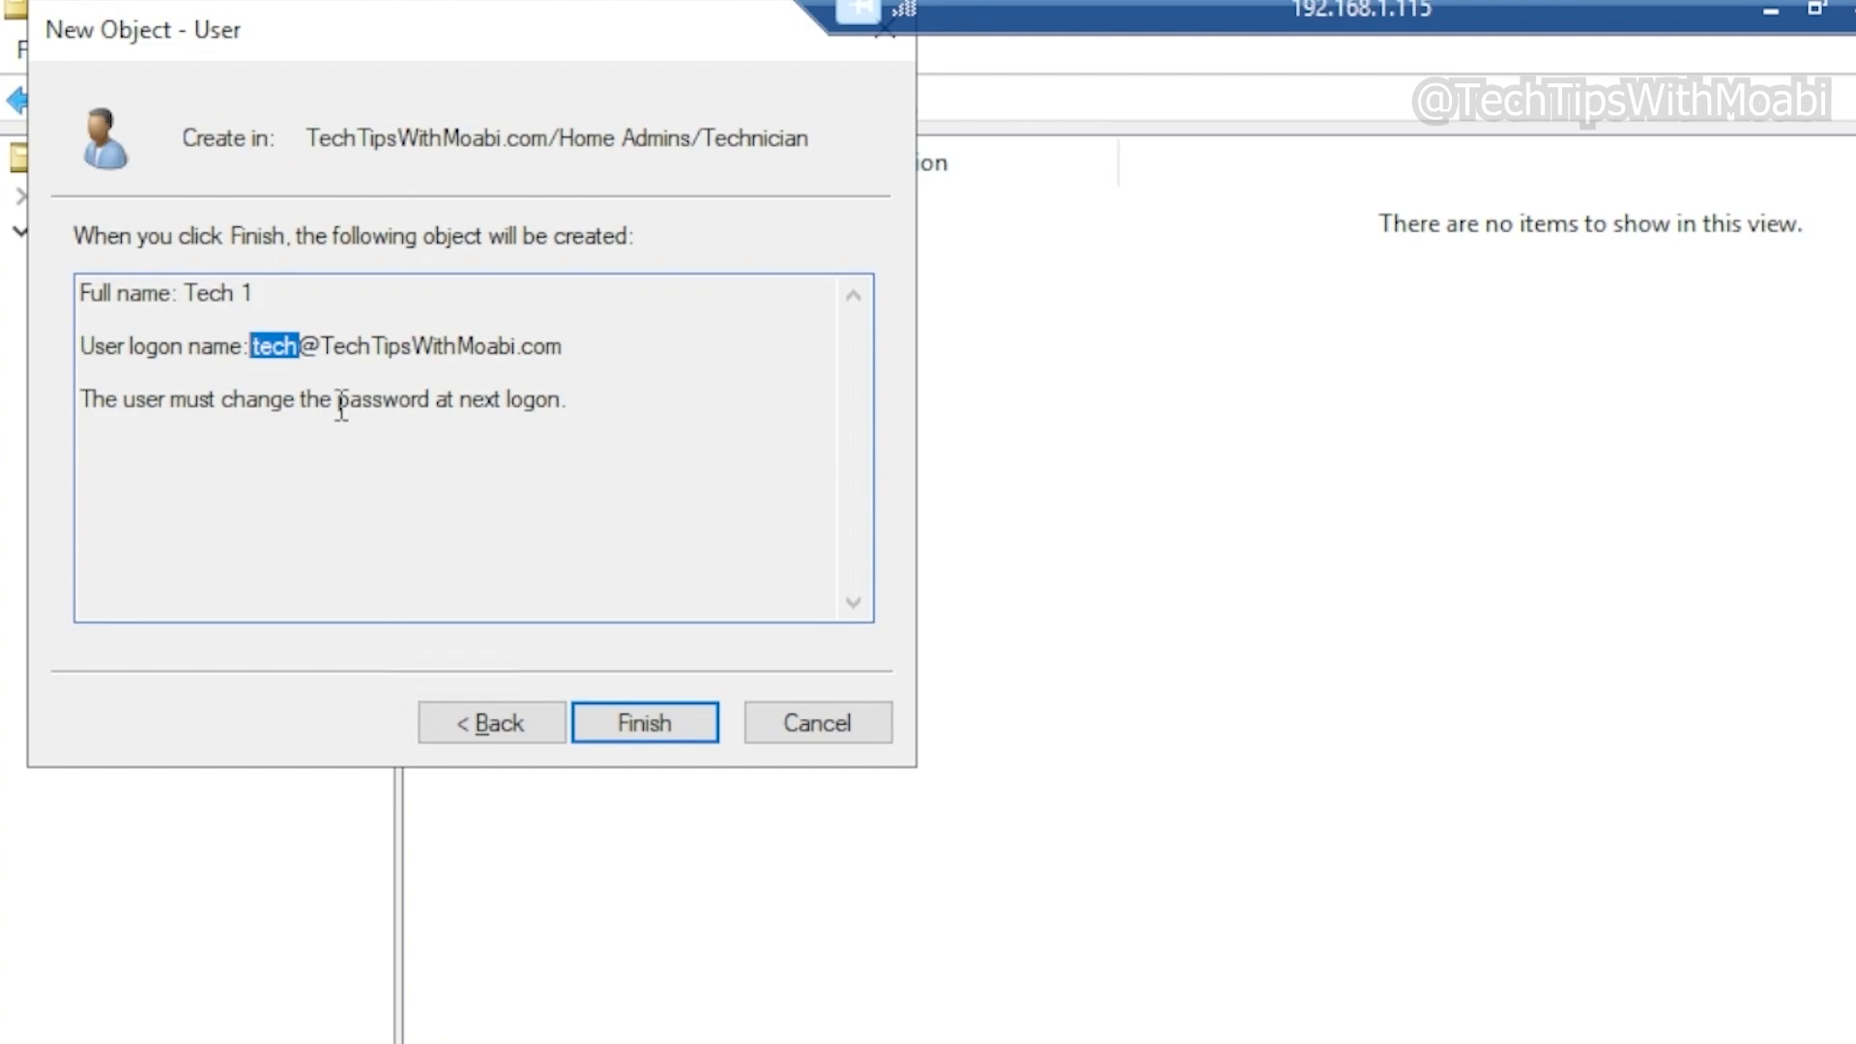
{"action": "left_click", "coordinate": [274, 338]}
{"action": "left_click_drag", "start_coordinate": [322, 346], "coordinate": [625, 354]}
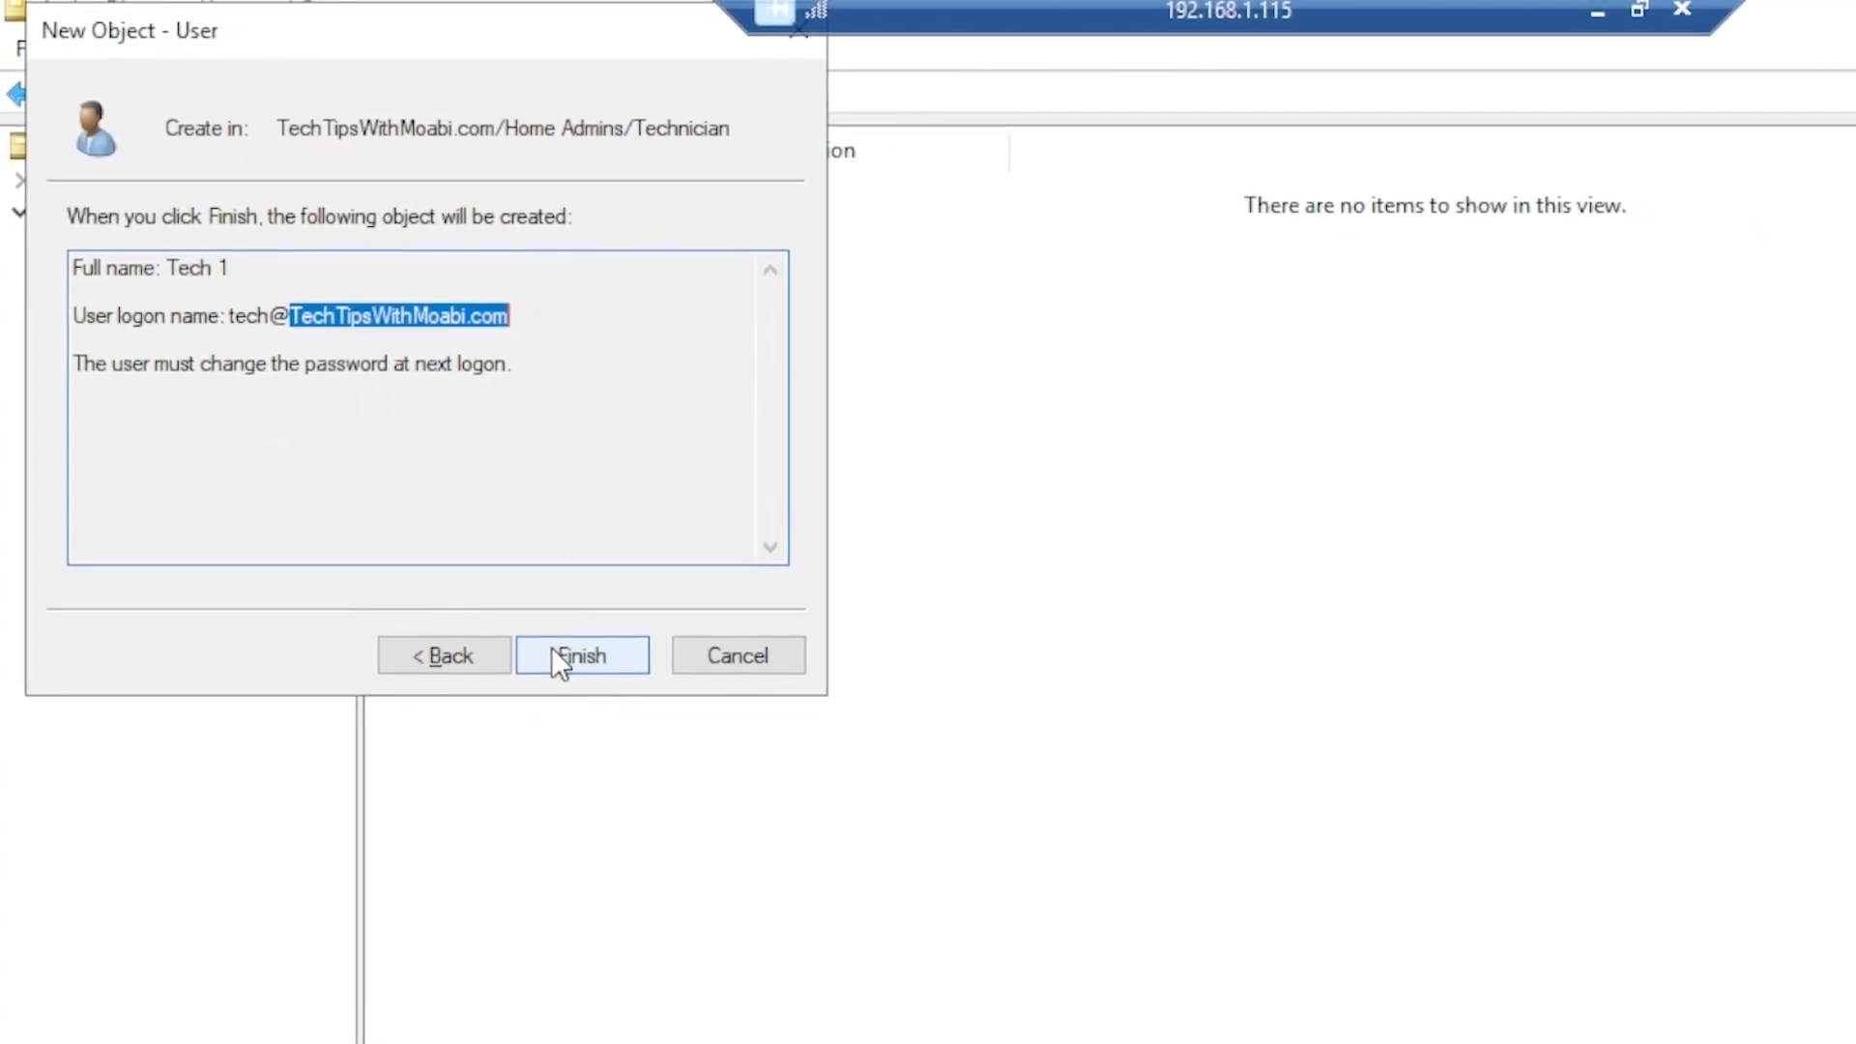
{"action": "left_click", "coordinate": [553, 652]}
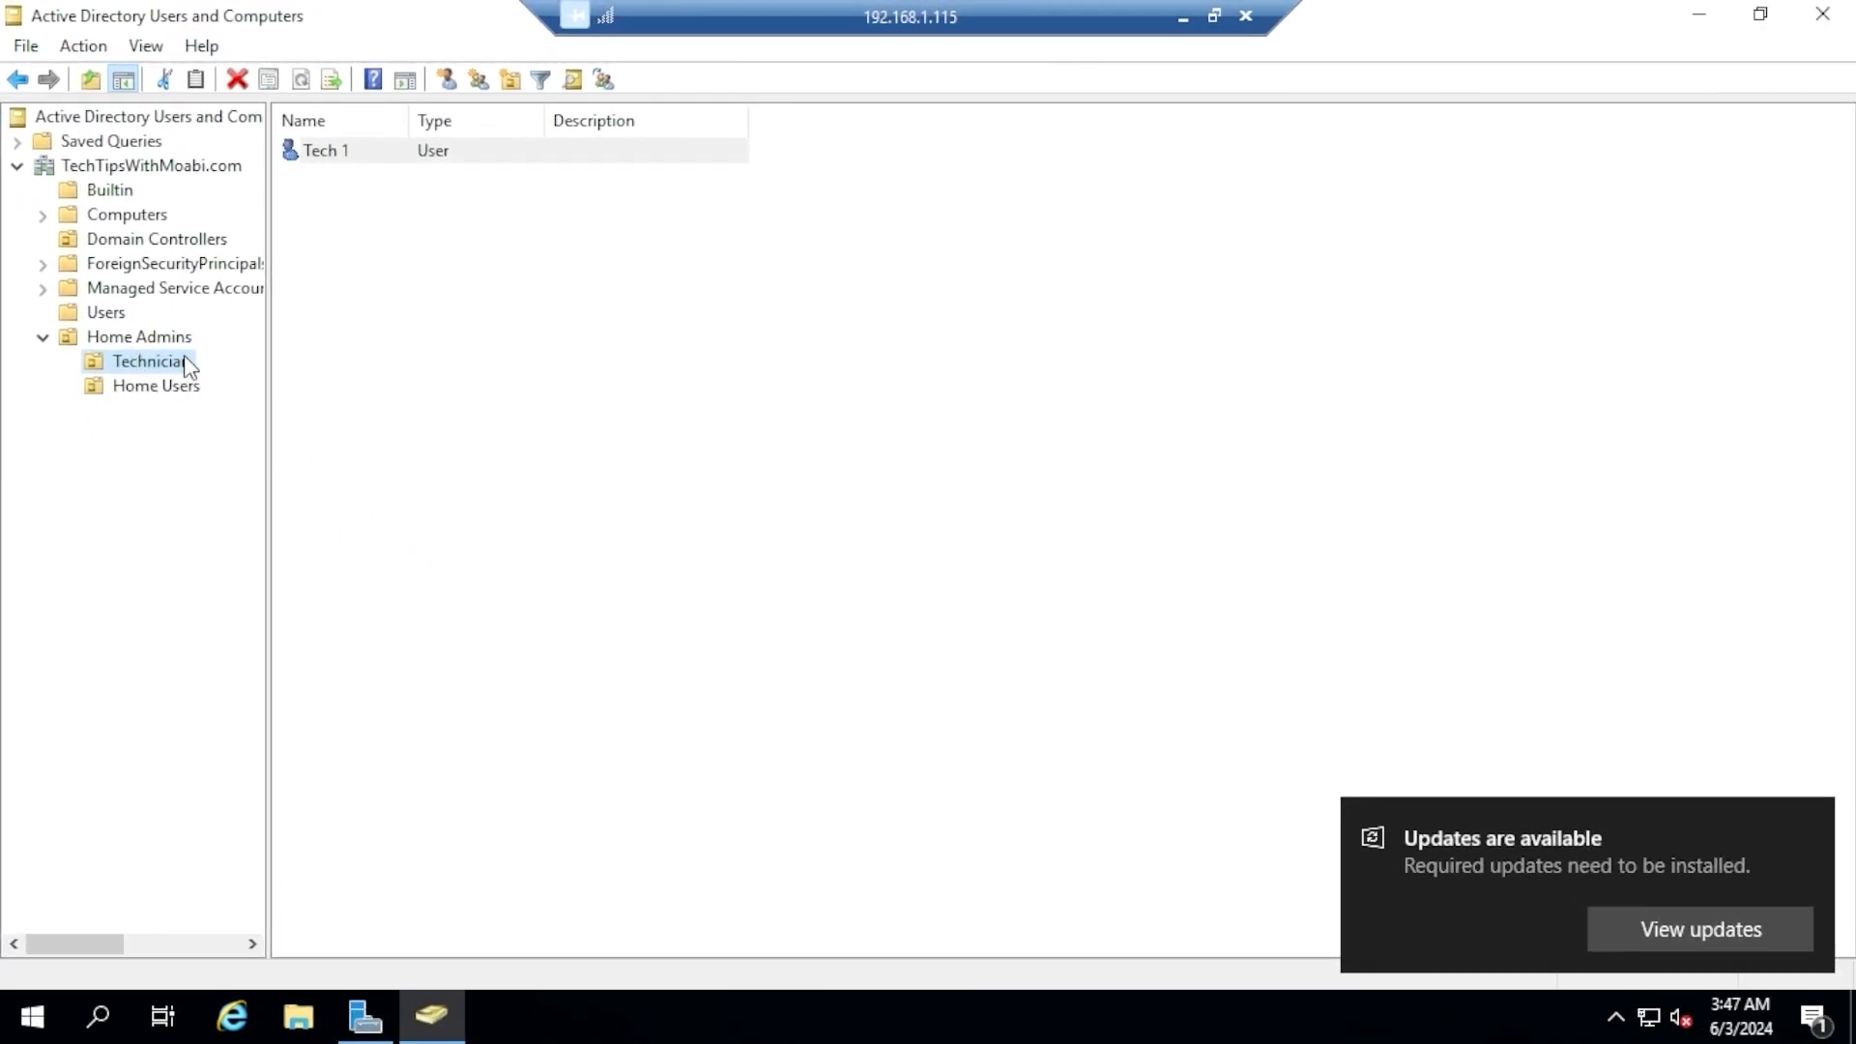
Start a new user in the Home Admins OU with first name User 1 and logon name user1
{"action": "left_click", "coordinate": [166, 338]}
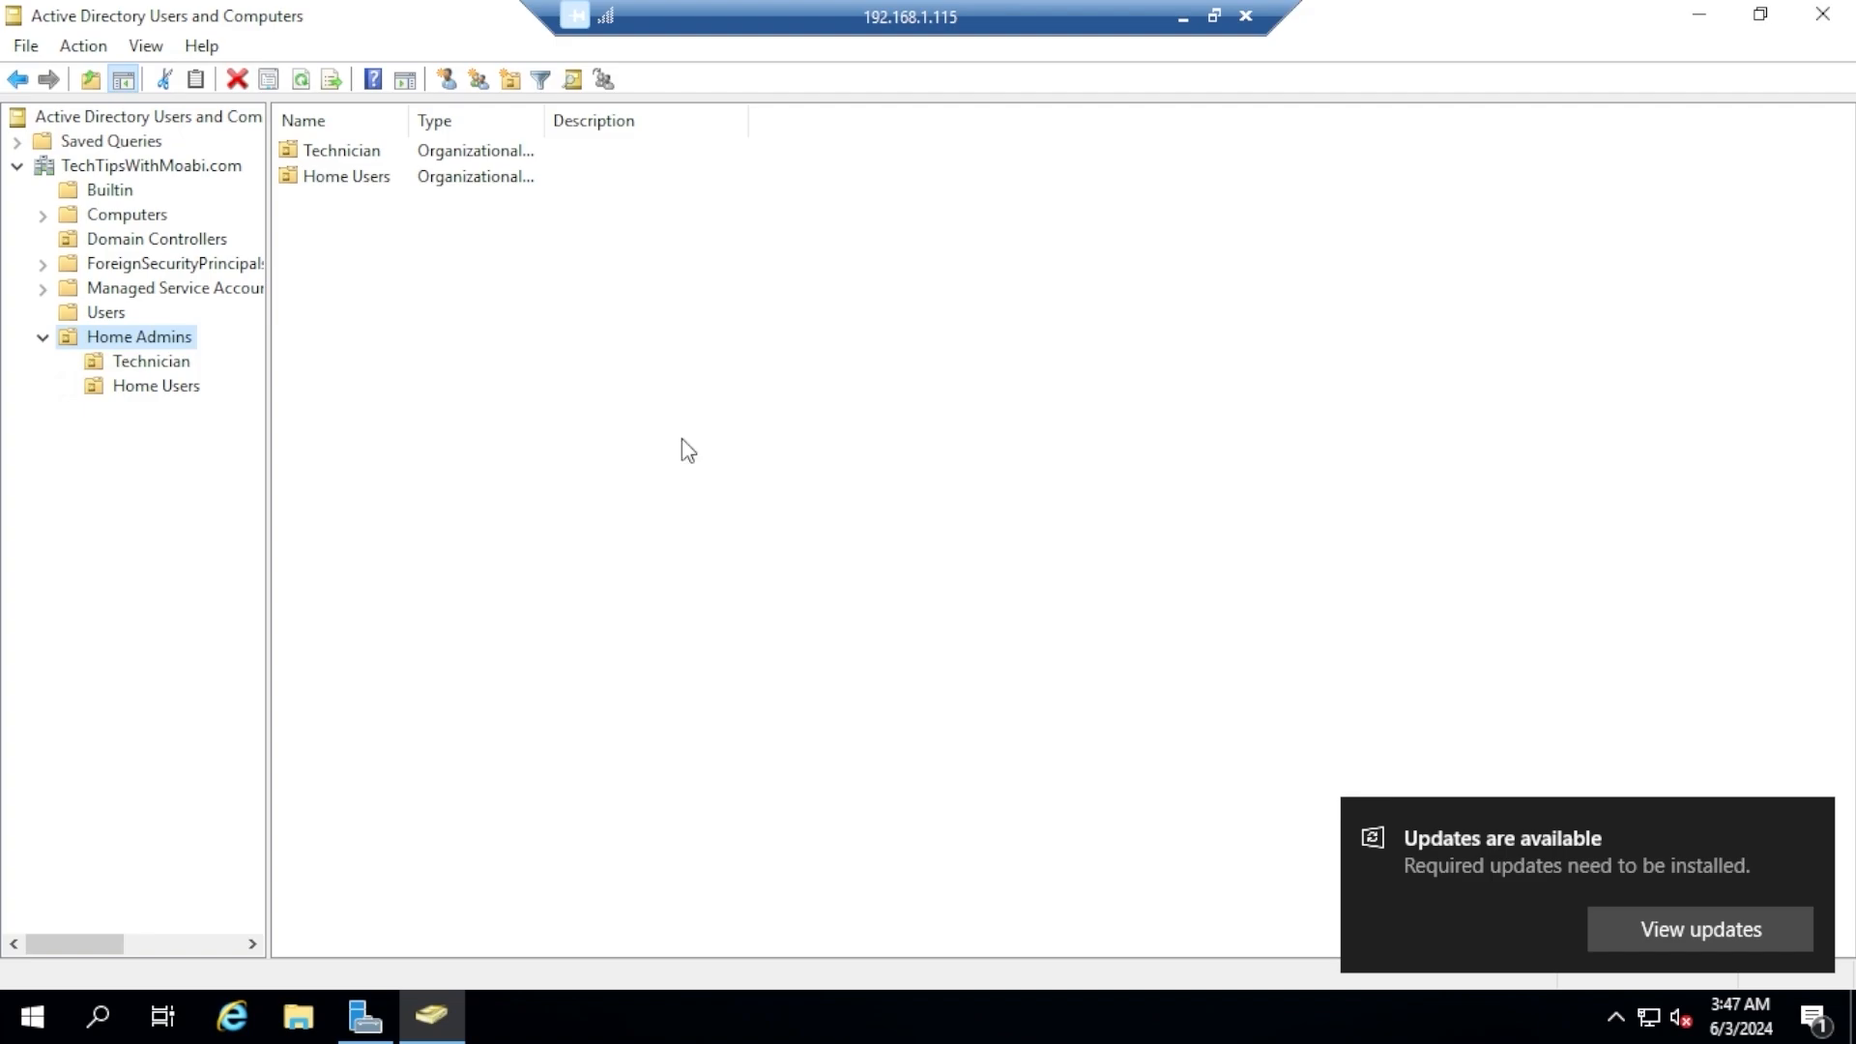
{"action": "right_click", "coordinate": [174, 343]}
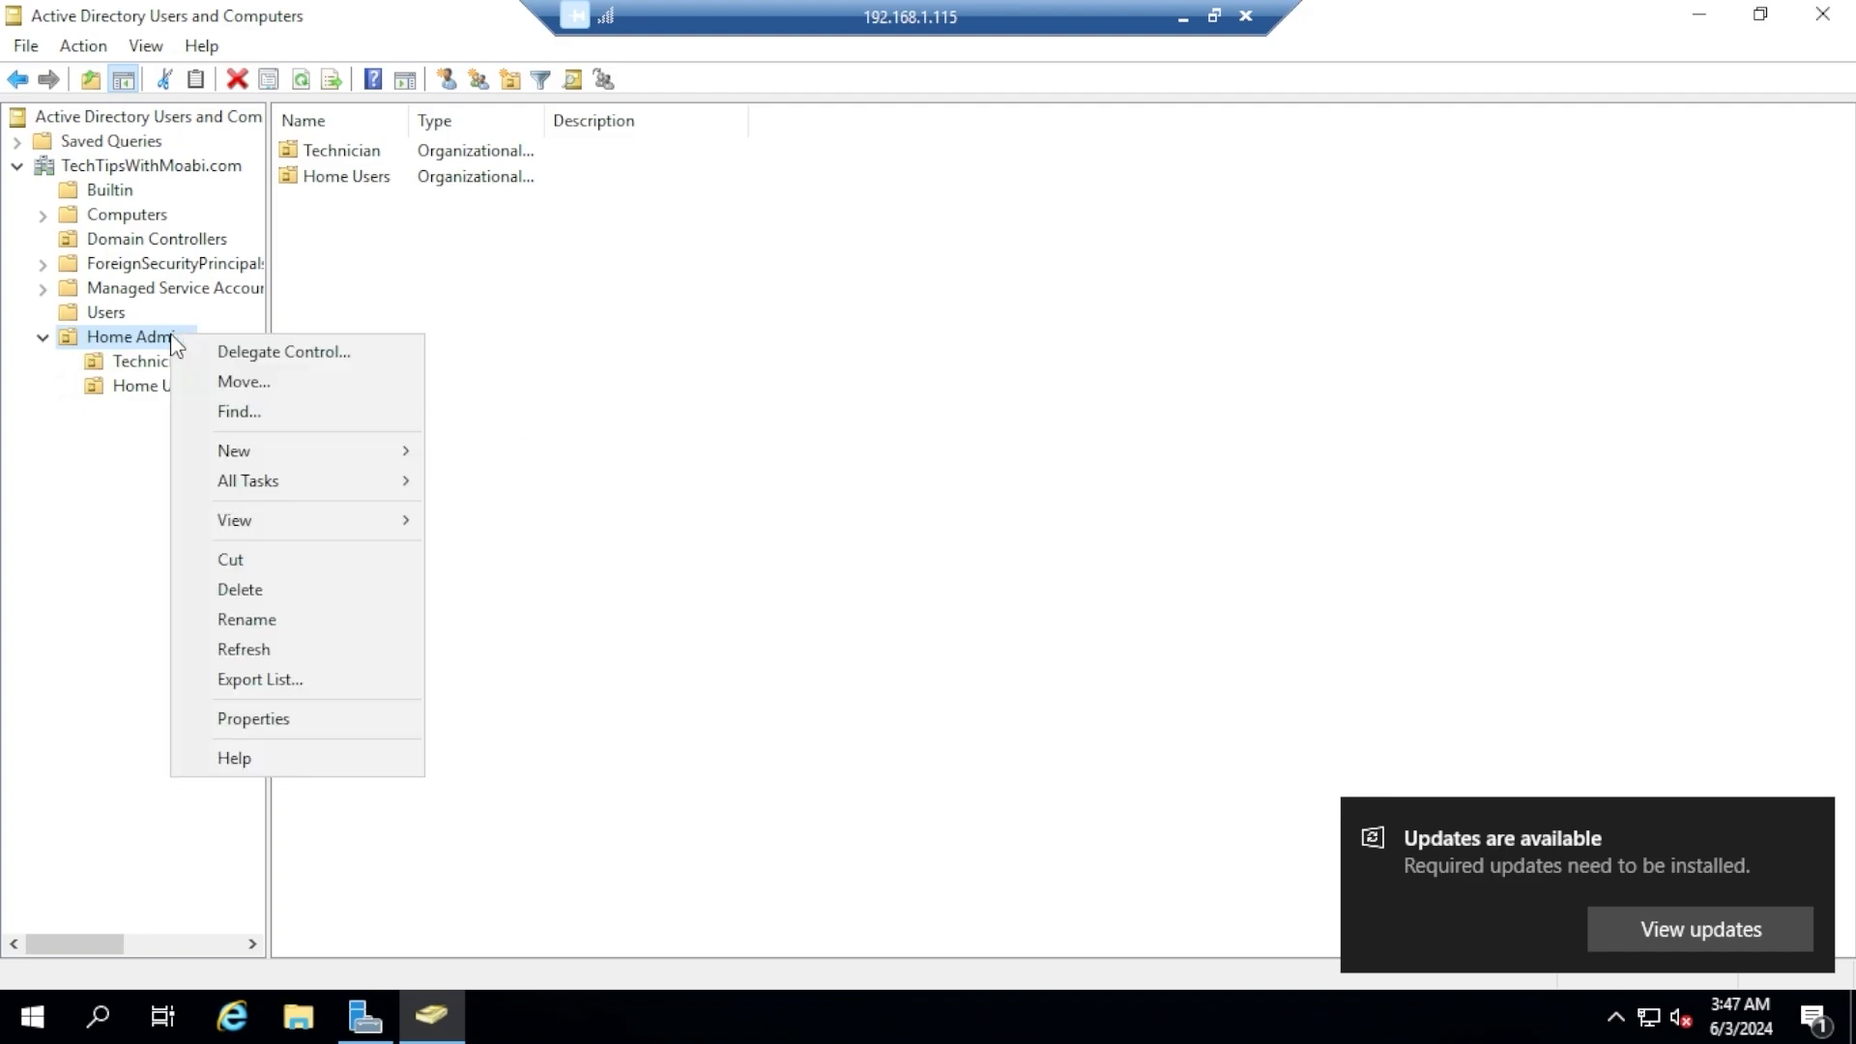
{"action": "left_click", "coordinate": [290, 451]}
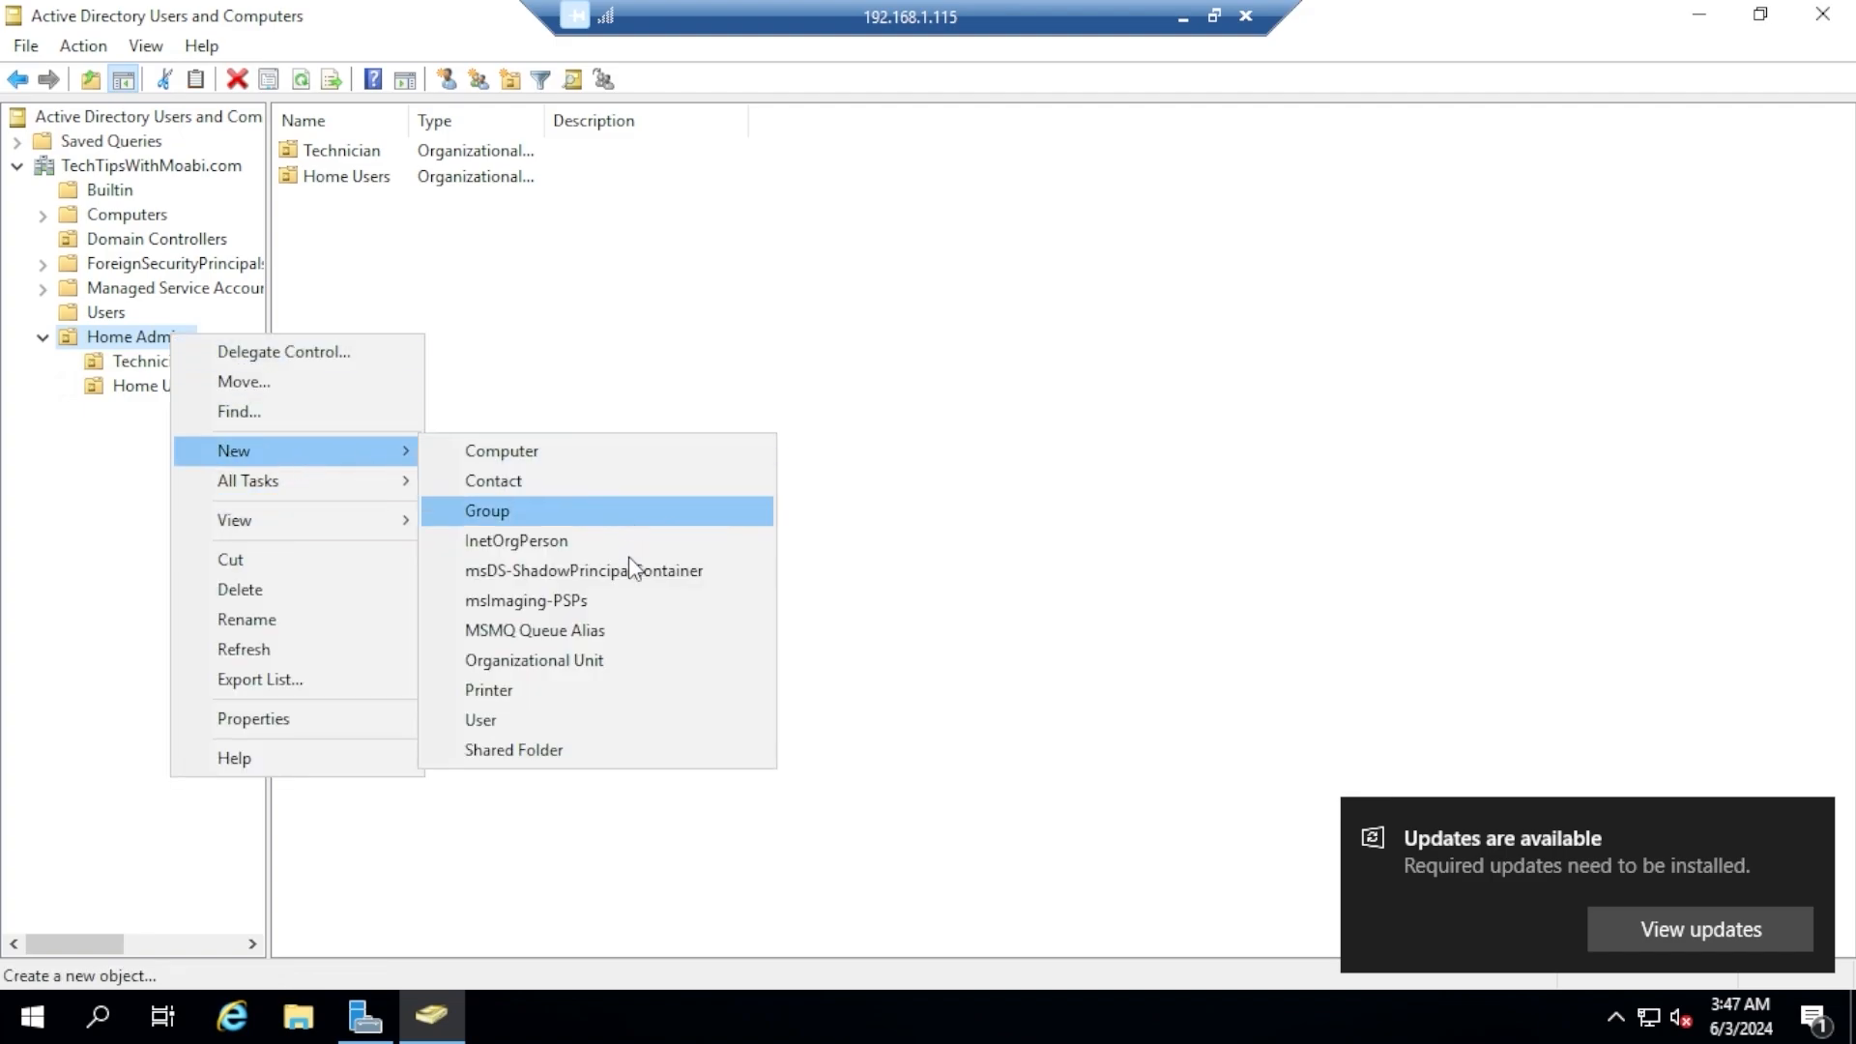
{"action": "left_click", "coordinate": [582, 721]}
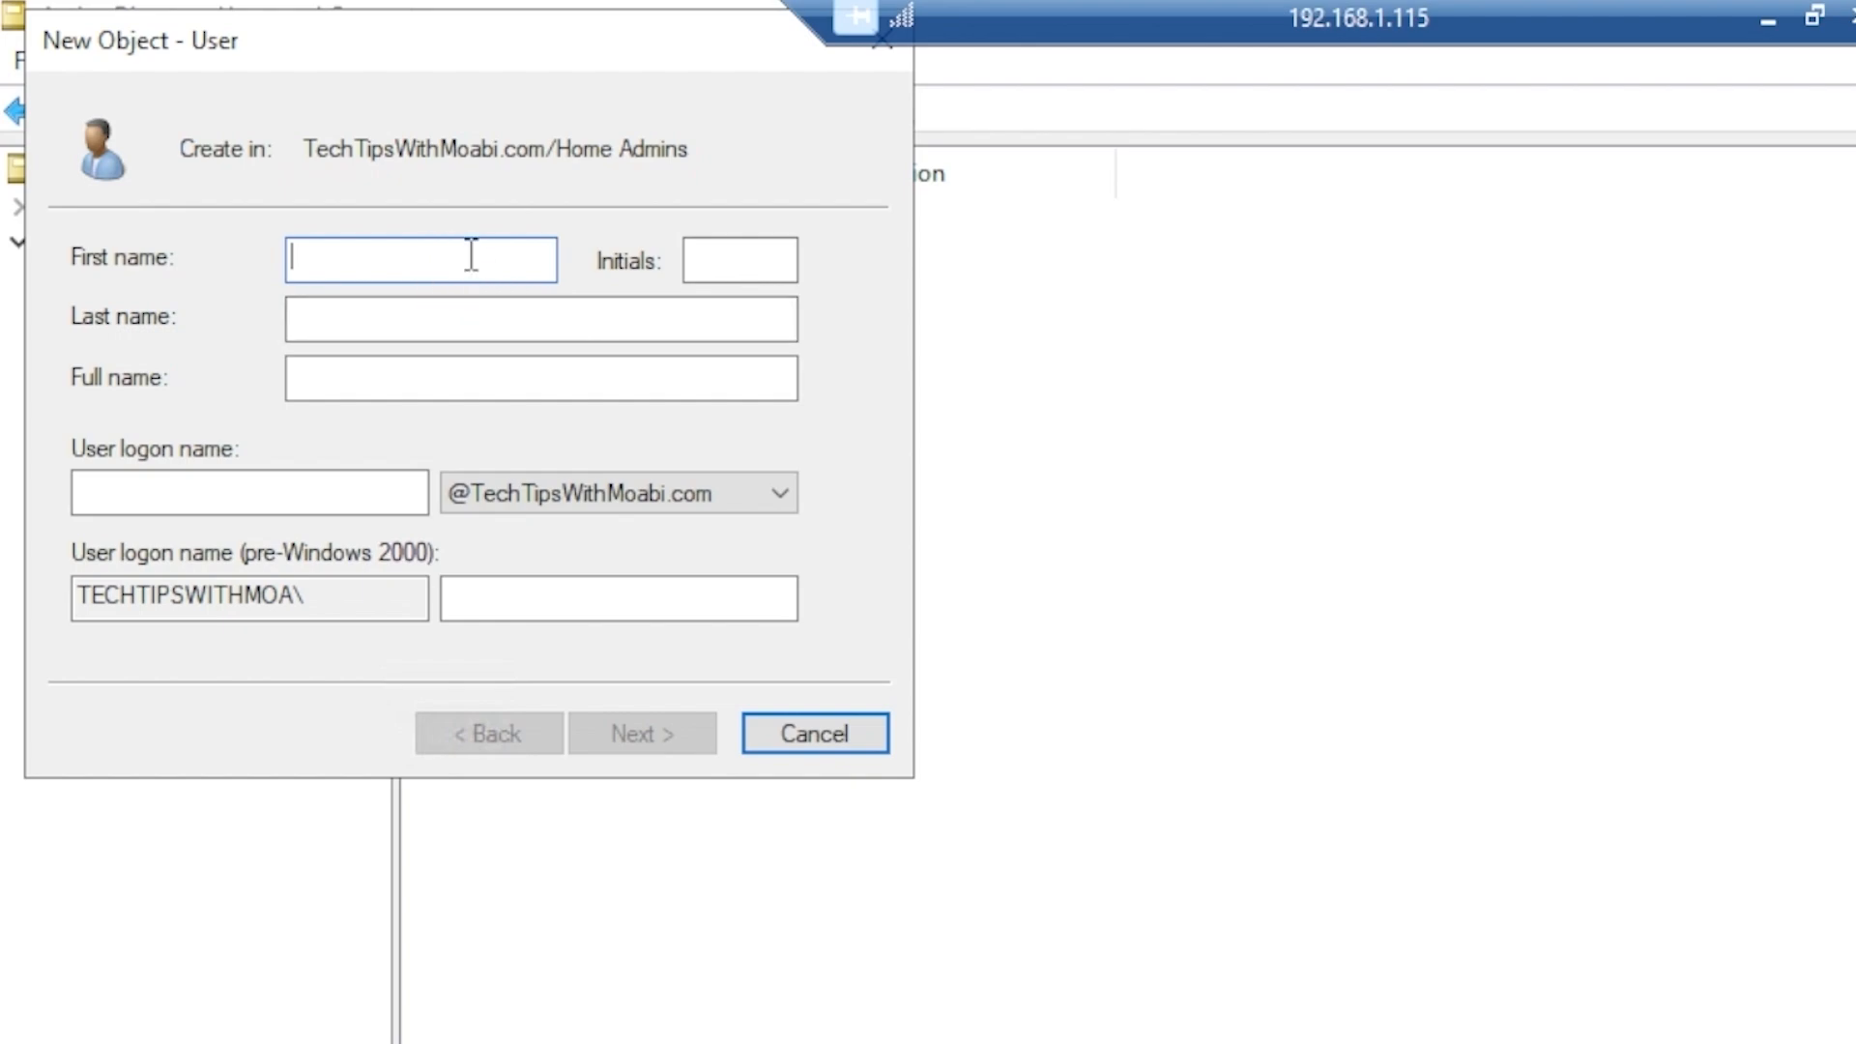
{"action": "type", "text": "User 1"}
{"action": "key", "text": "Tab"}
{"action": "key", "text": "Tab"}
{"action": "key", "text": "Tab"}
{"action": "key", "text": "Tab"}
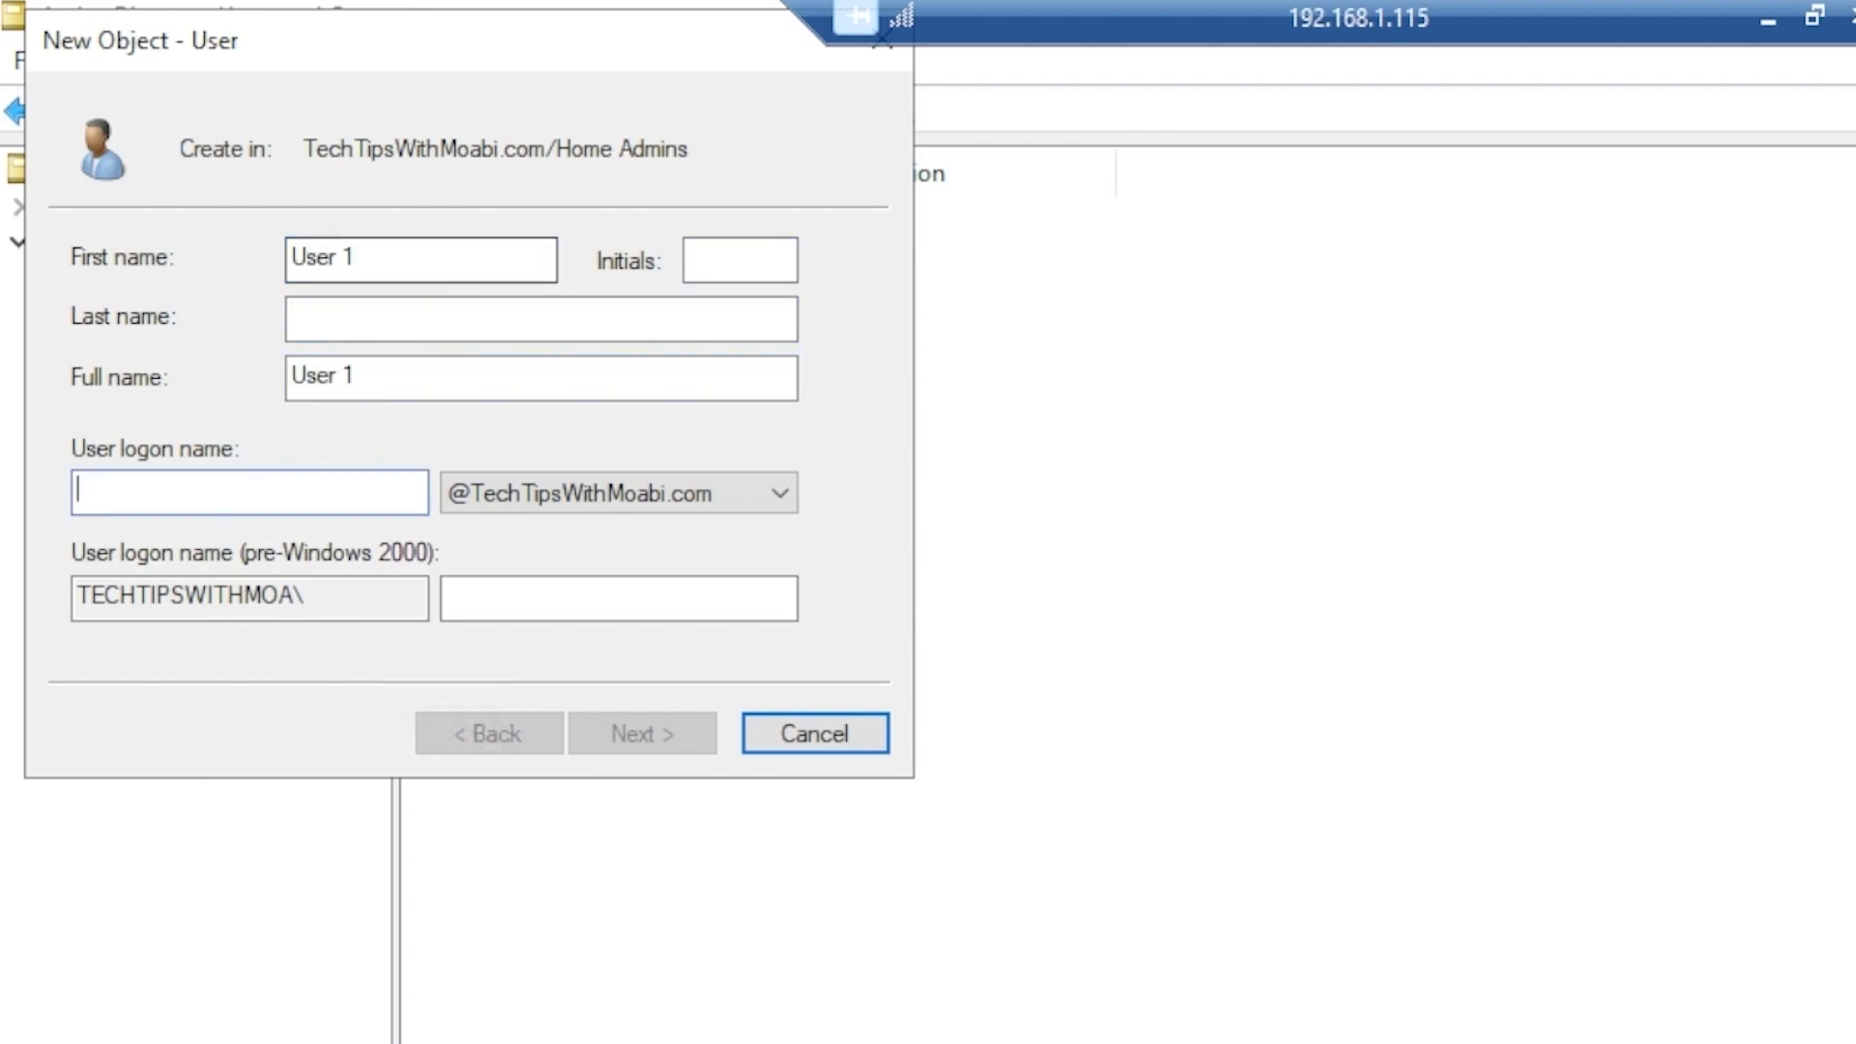
{"action": "type", "text": "user1"}
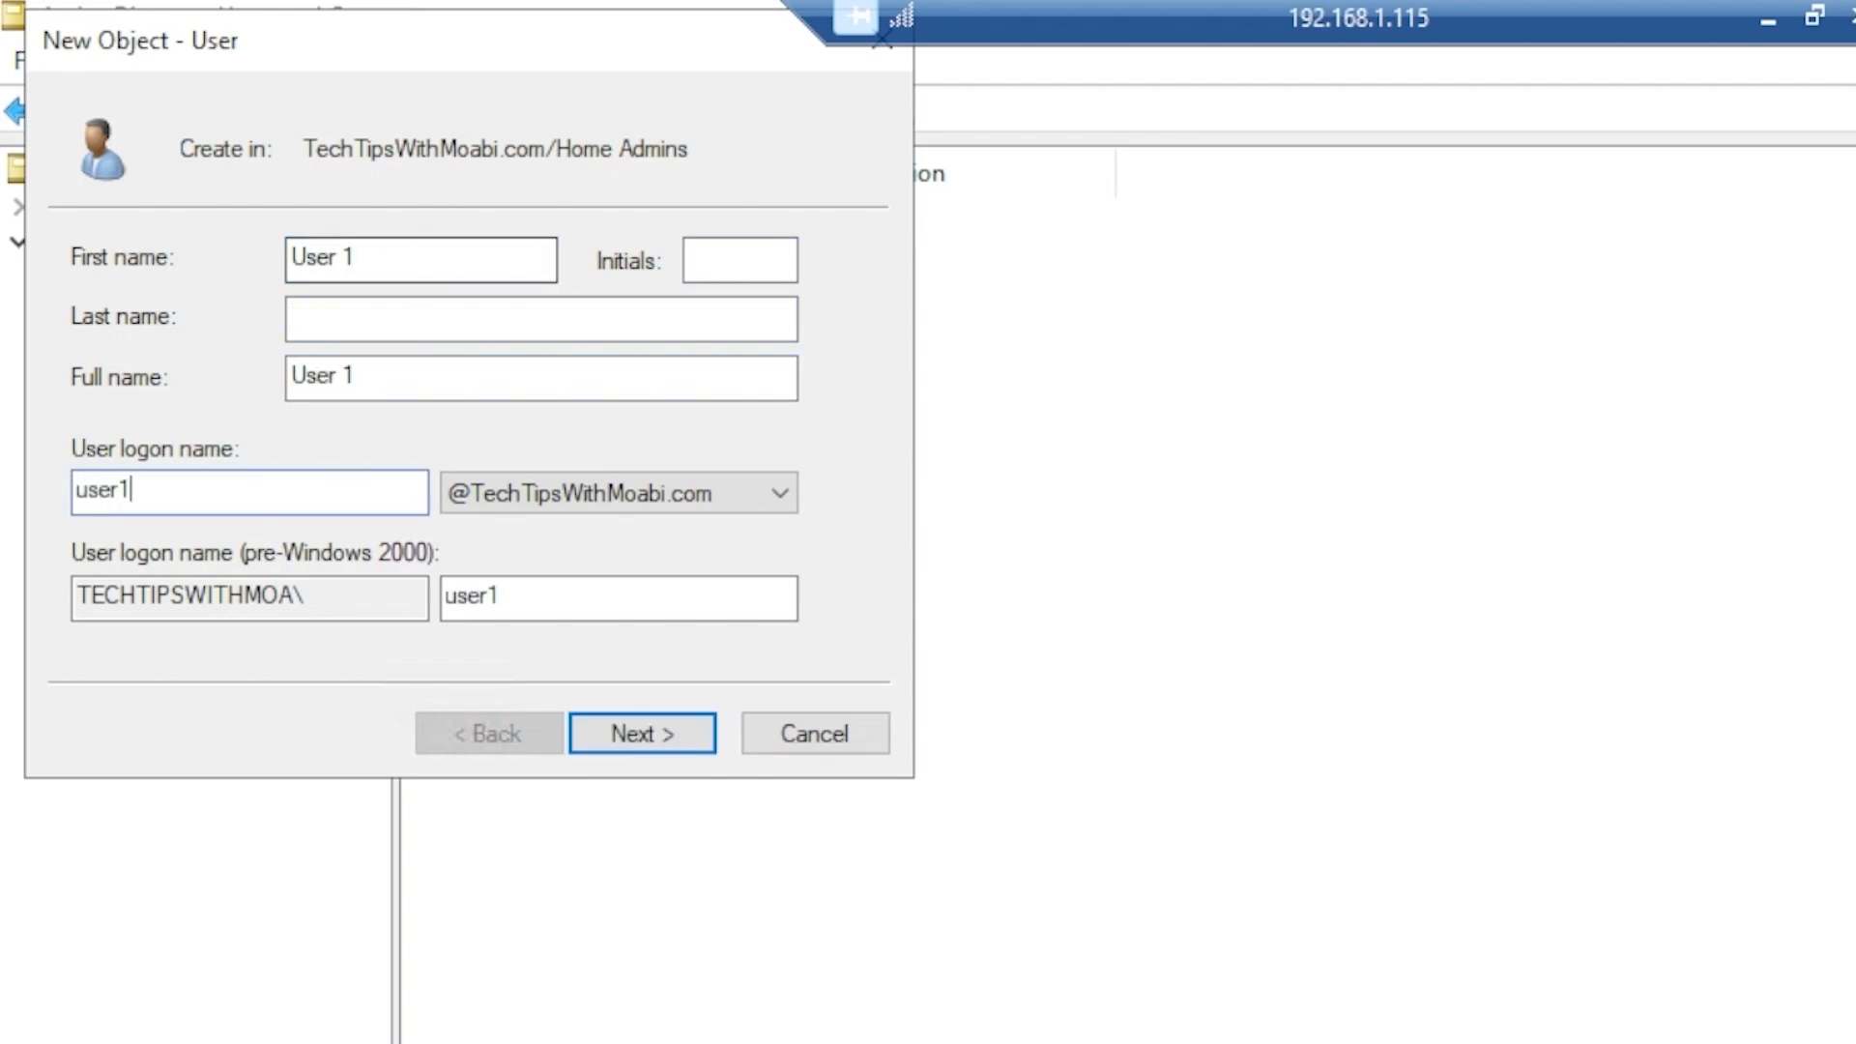
{"action": "key", "text": "Tab"}
{"action": "key", "text": "Tab"}
{"action": "key", "text": "Tab"}
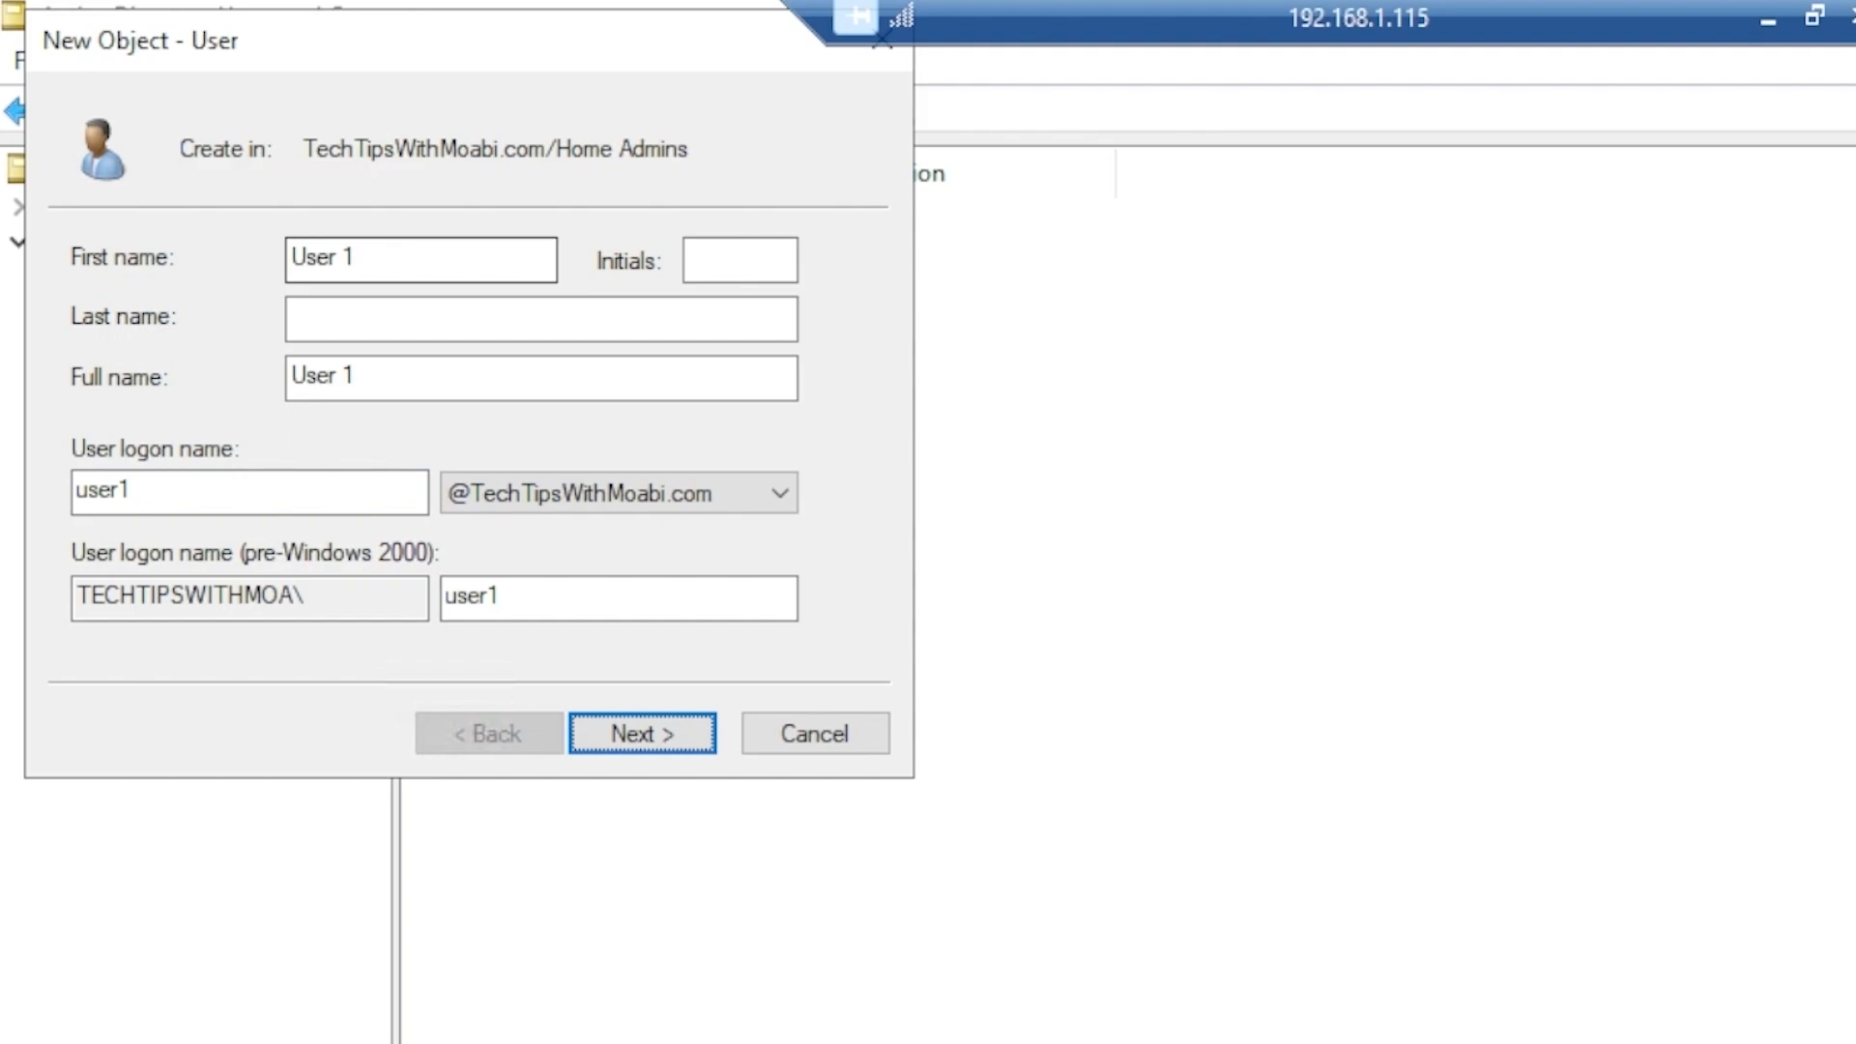
{"action": "key", "text": "Return"}
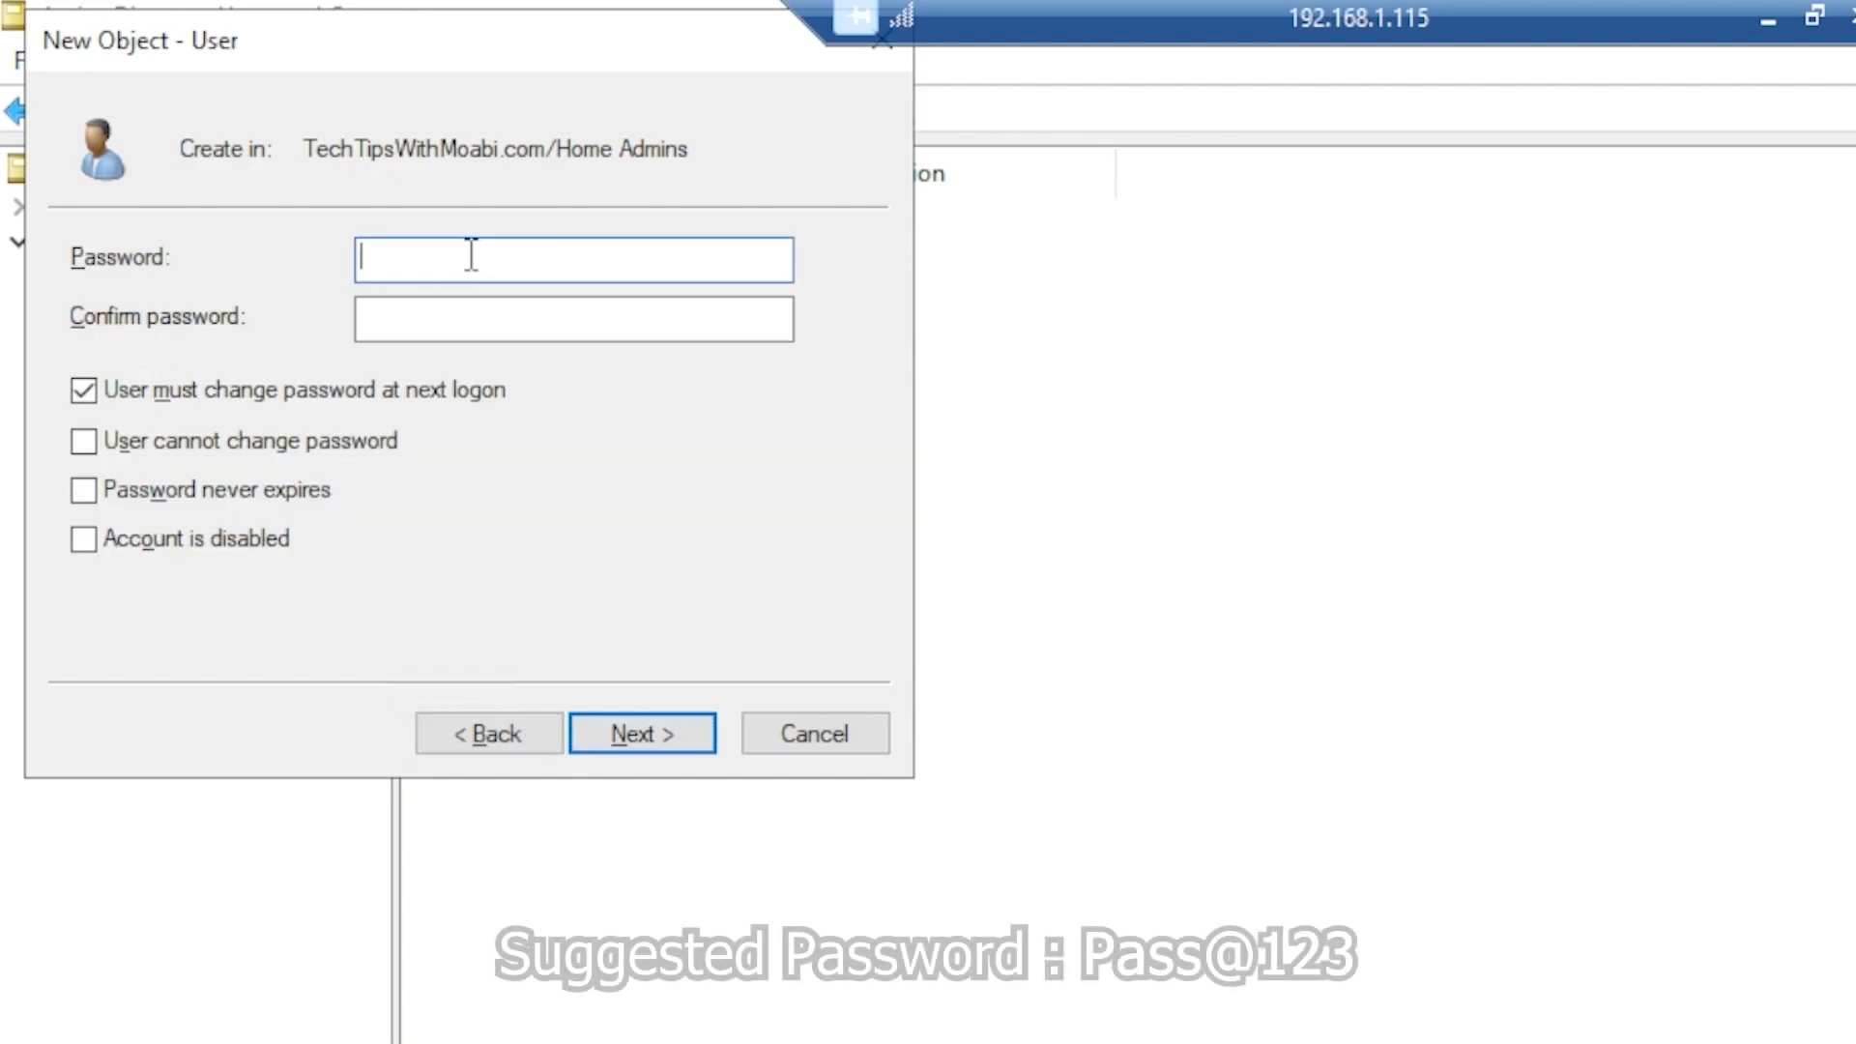
Enter and confirm the account password for User 1
{"action": "type", "text": "Pass@123"}
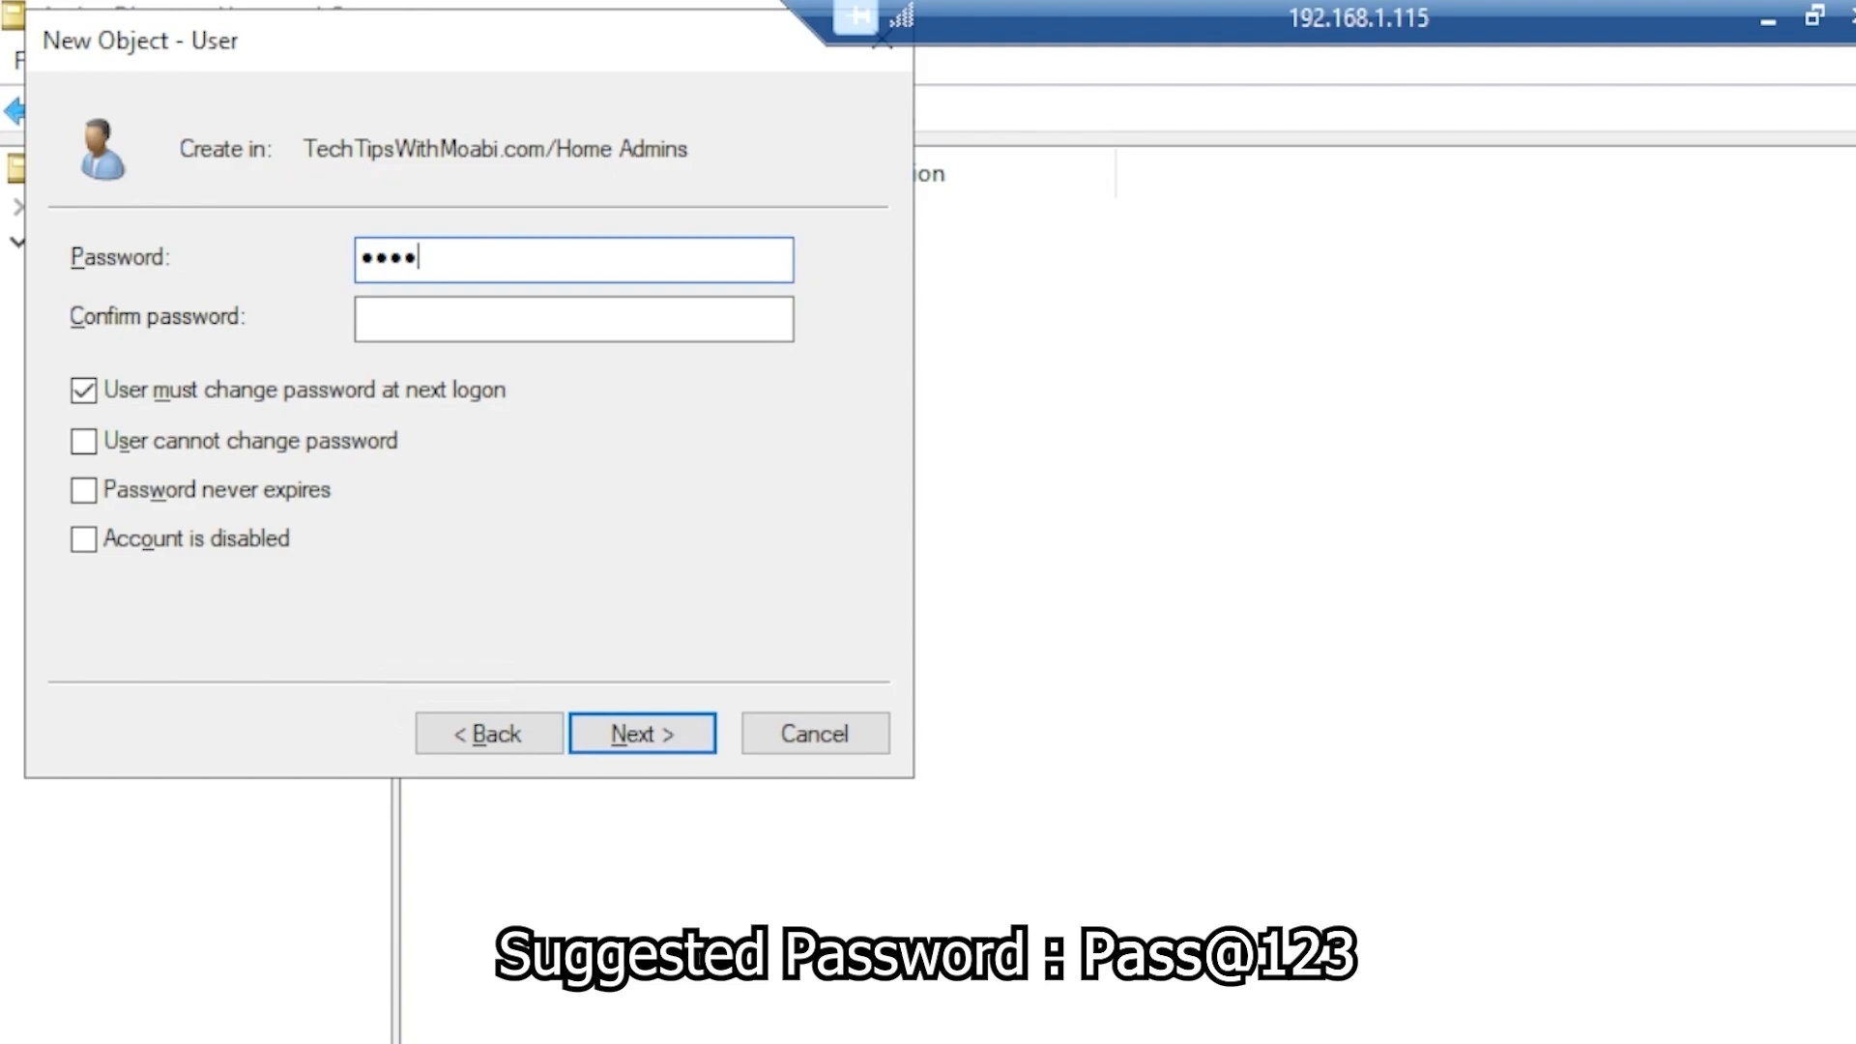
{"action": "key", "text": "Tab"}
{"action": "type", "text": "Pass@"}
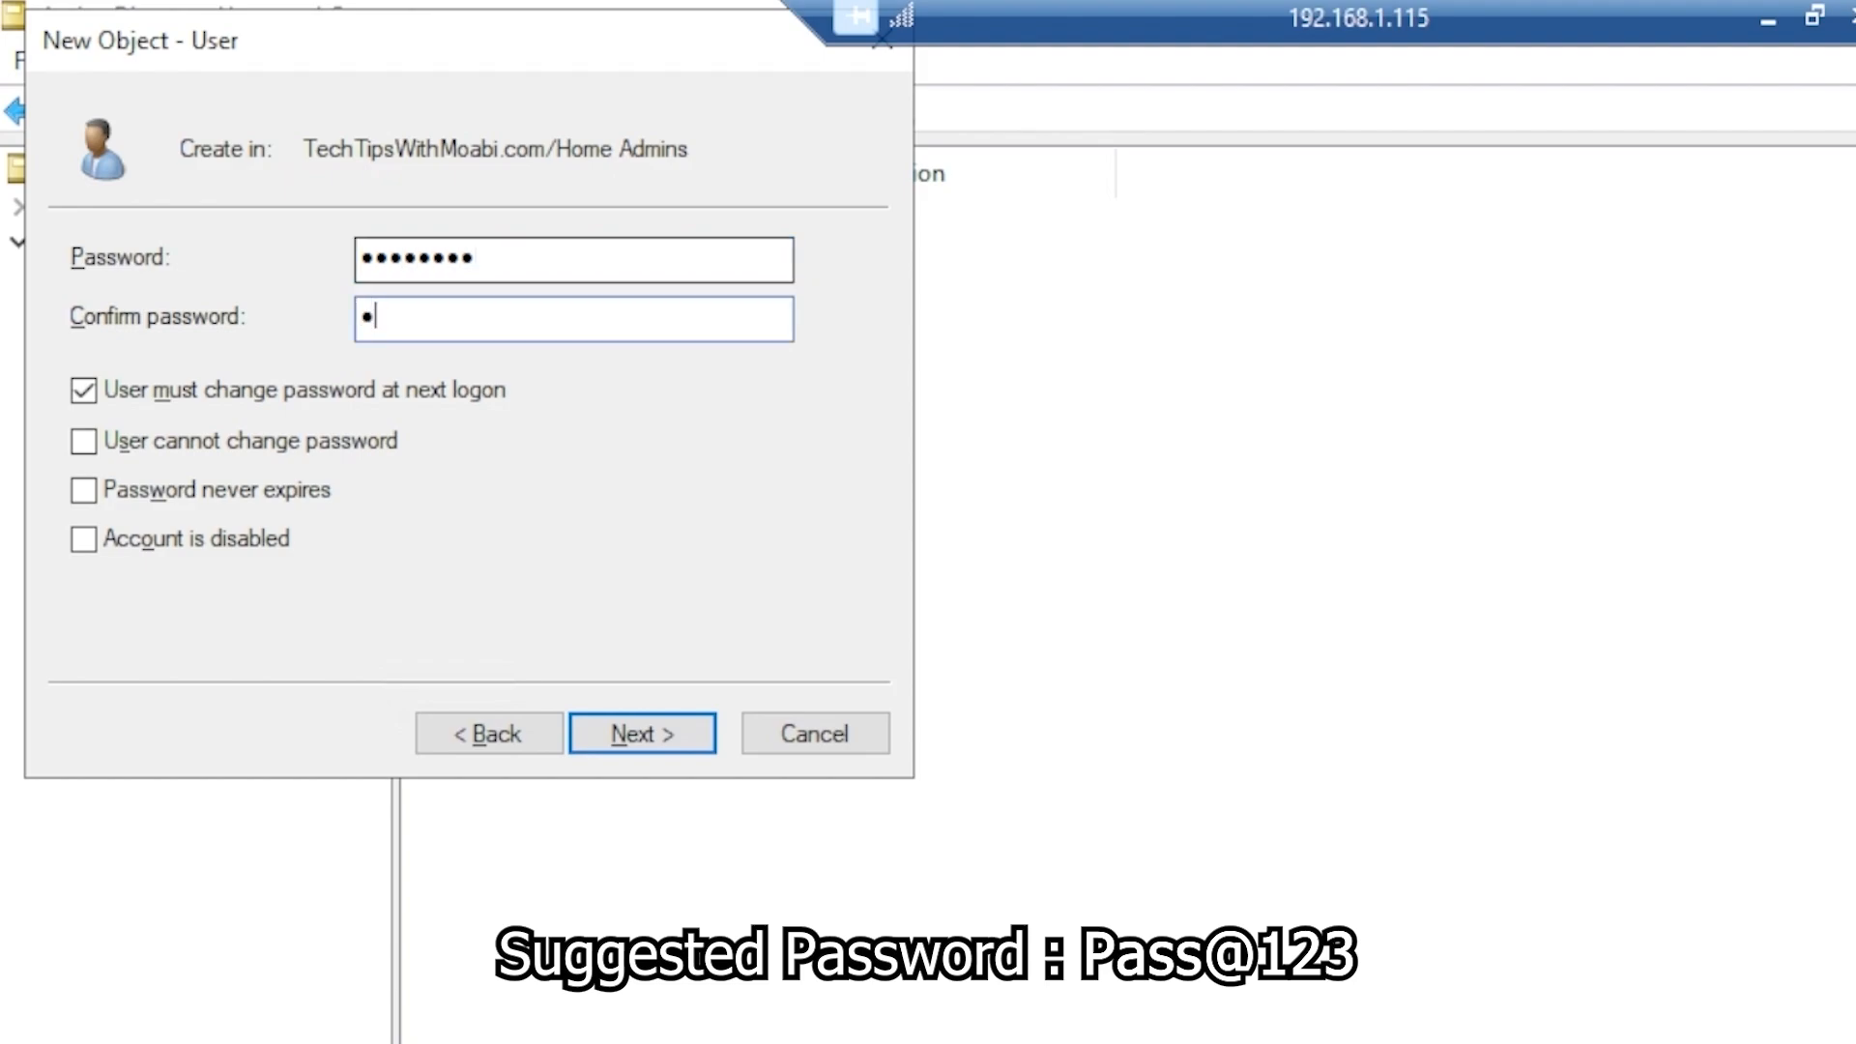
{"action": "type", "text": "123"}
{"action": "key", "text": "Tab"}
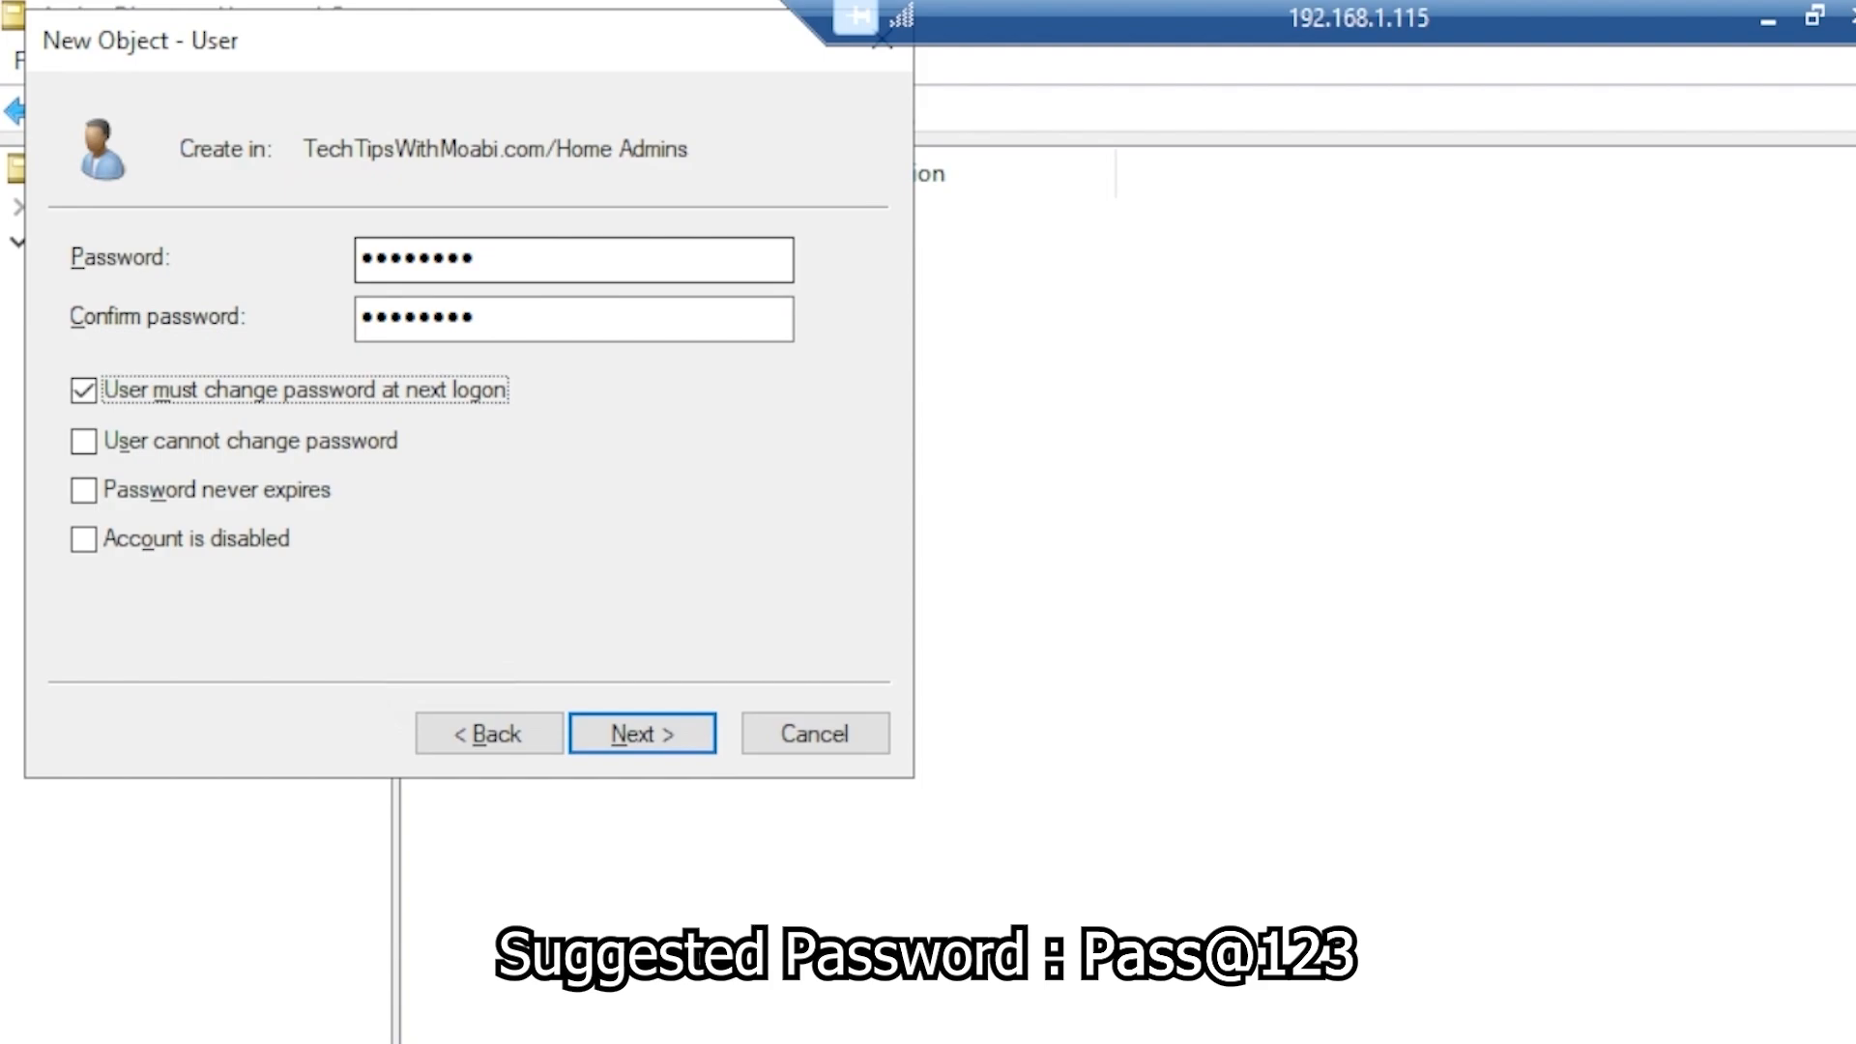
Clear 'User must change password at next logon' and select 'User cannot change password' and 'Password never expires'
{"action": "key", "text": "space"}
{"action": "key", "text": "Tab"}
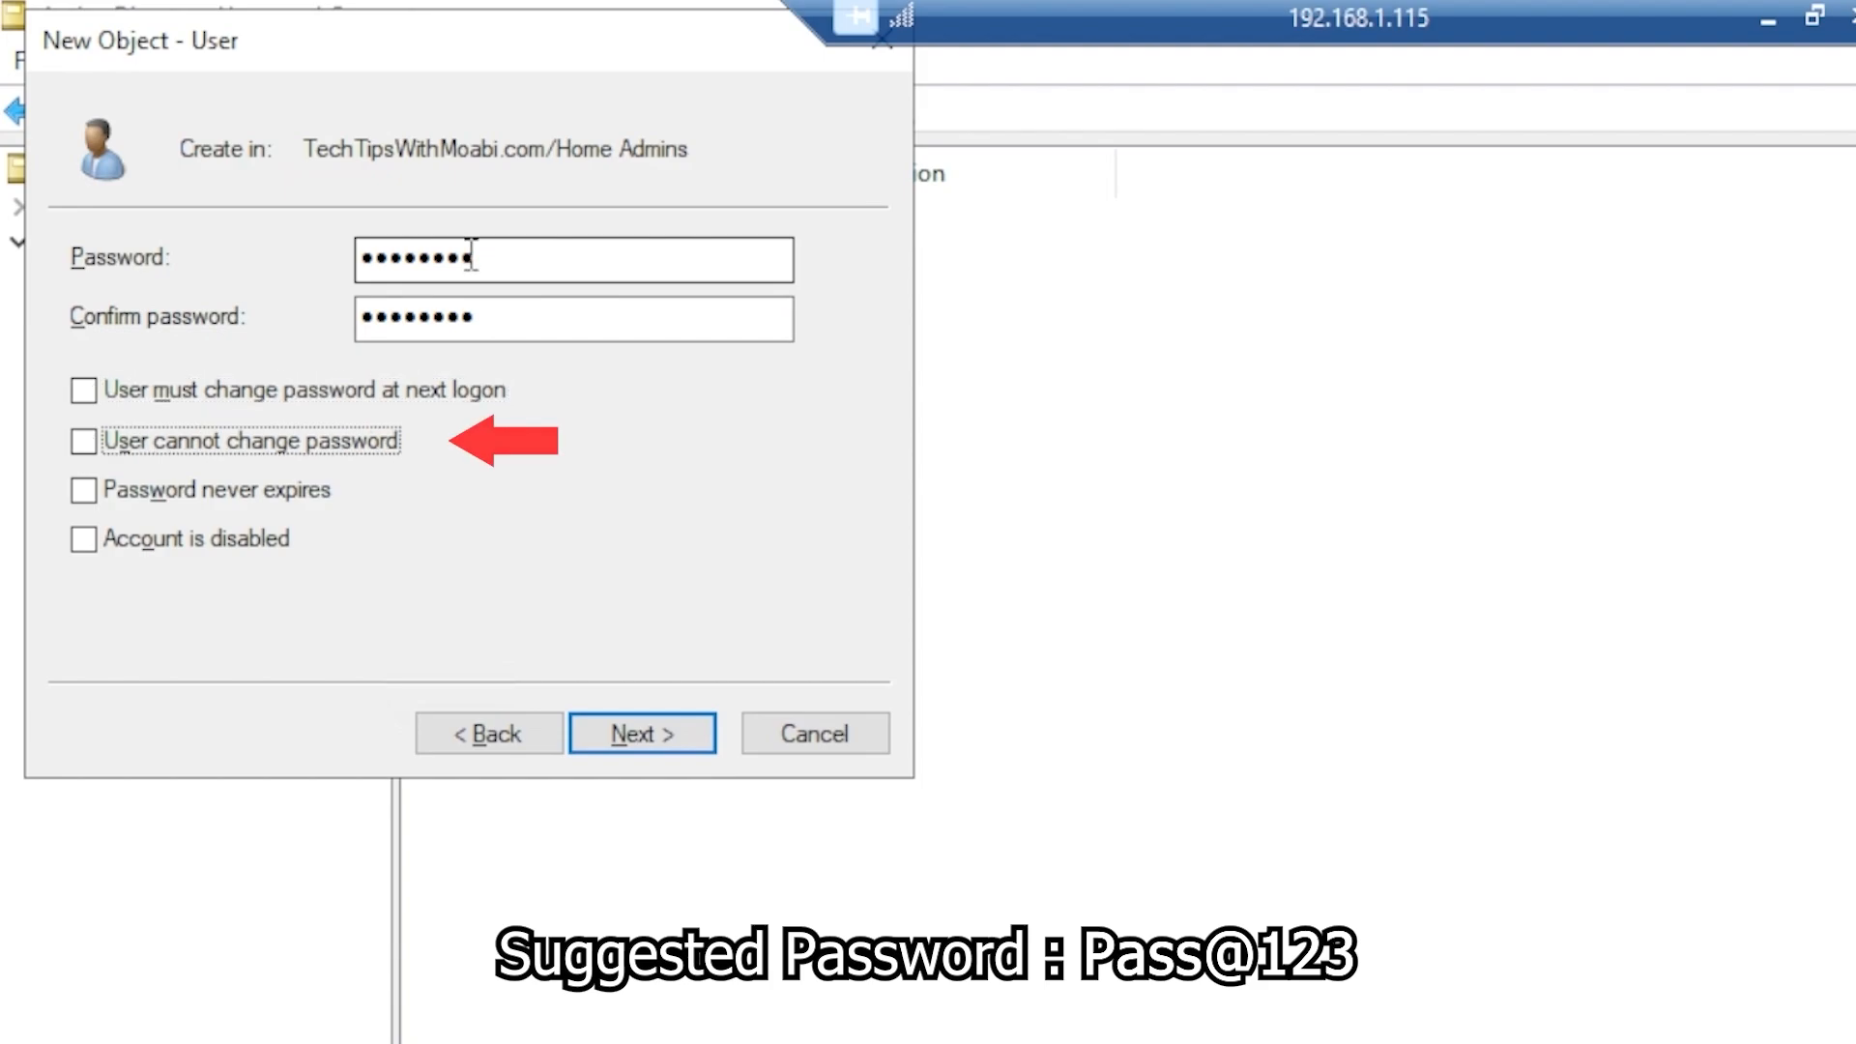
{"action": "key", "text": "space"}
{"action": "key", "text": "Tab"}
{"action": "key", "text": "space"}
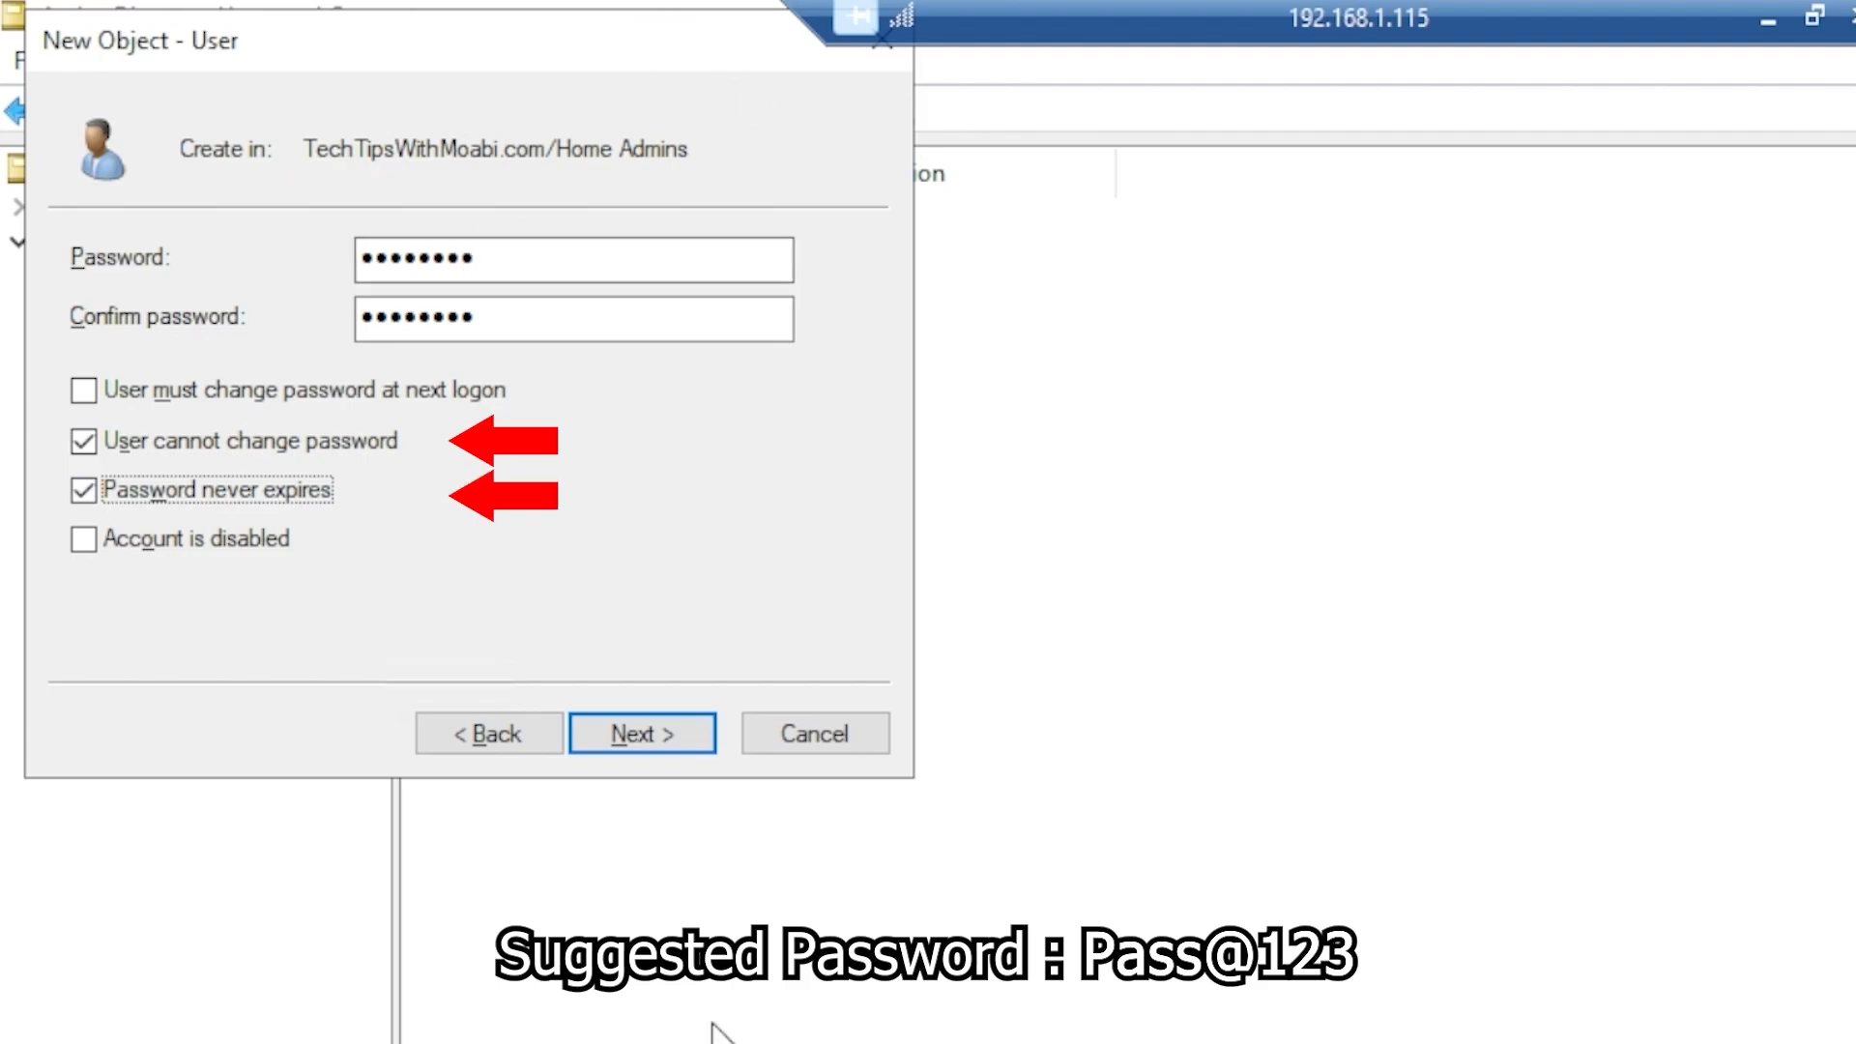
Finish creating the User 1 account and open the Home Users OU
{"action": "left_click", "coordinate": [665, 729]}
{"action": "left_click", "coordinate": [665, 728]}
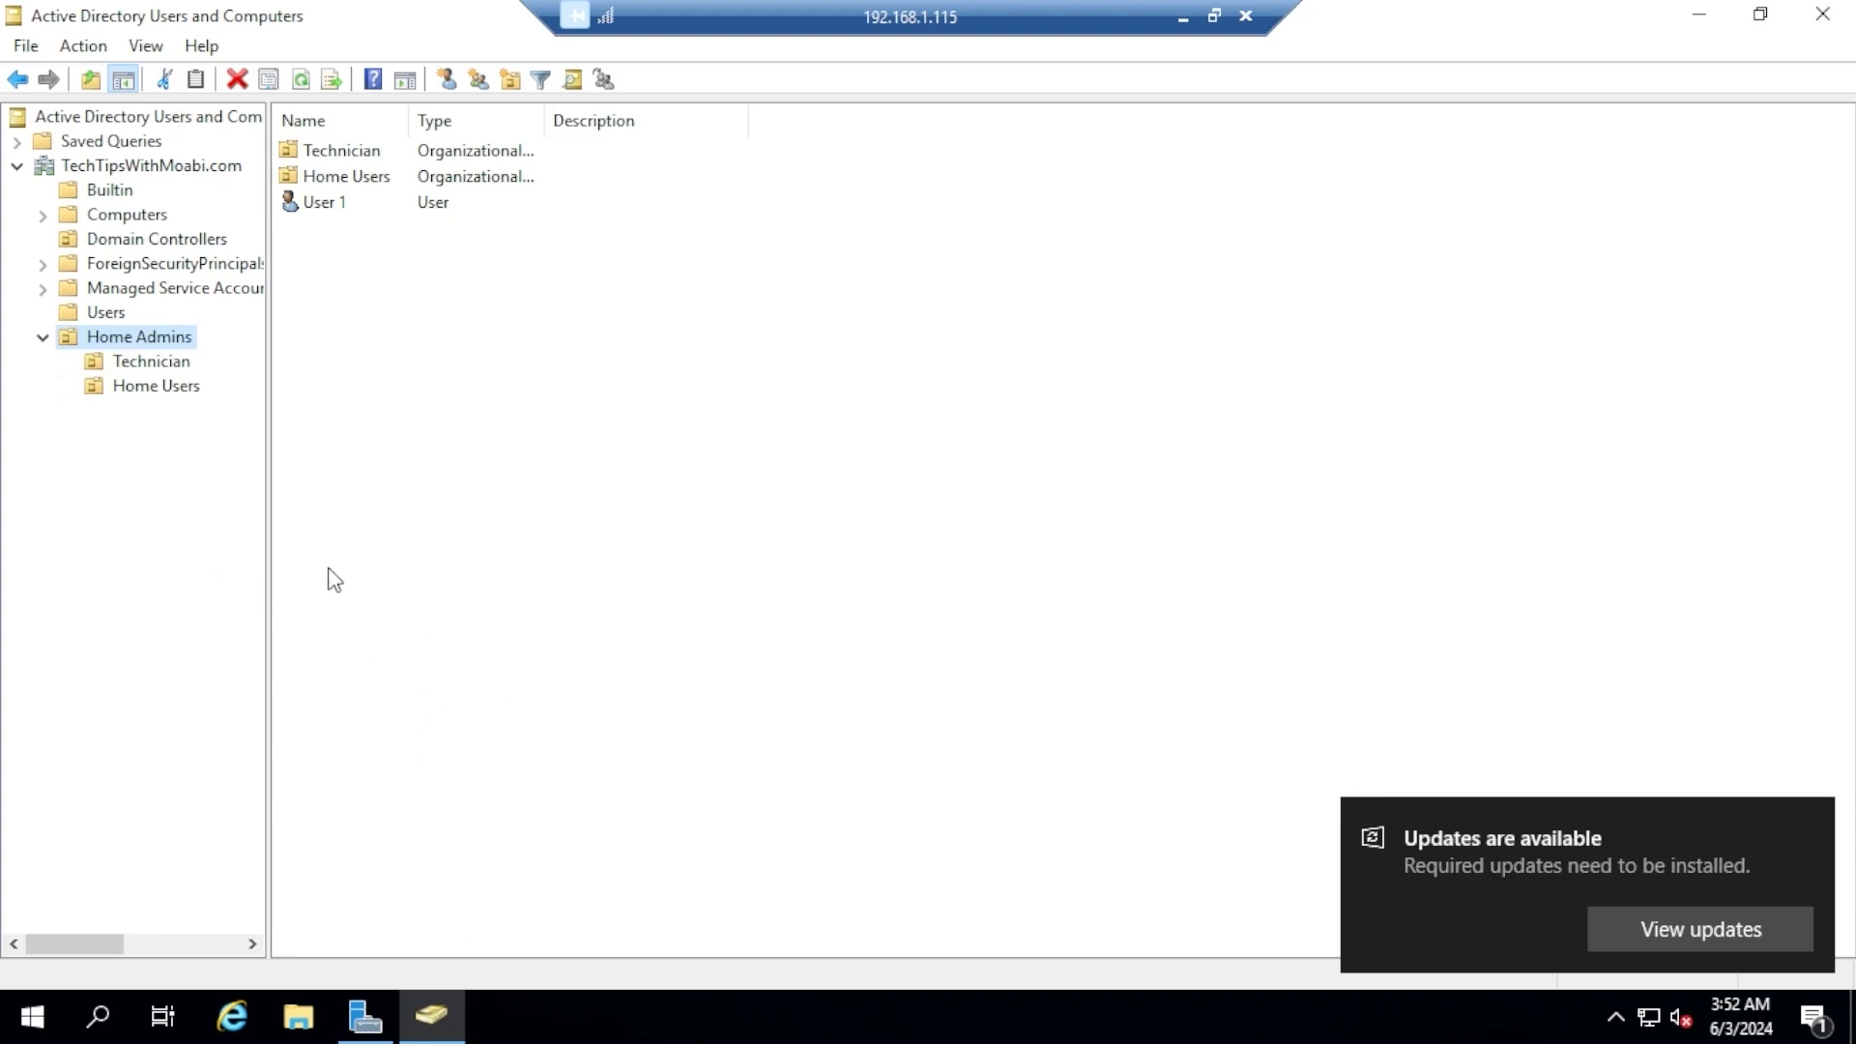
{"action": "left_click", "coordinate": [152, 391]}
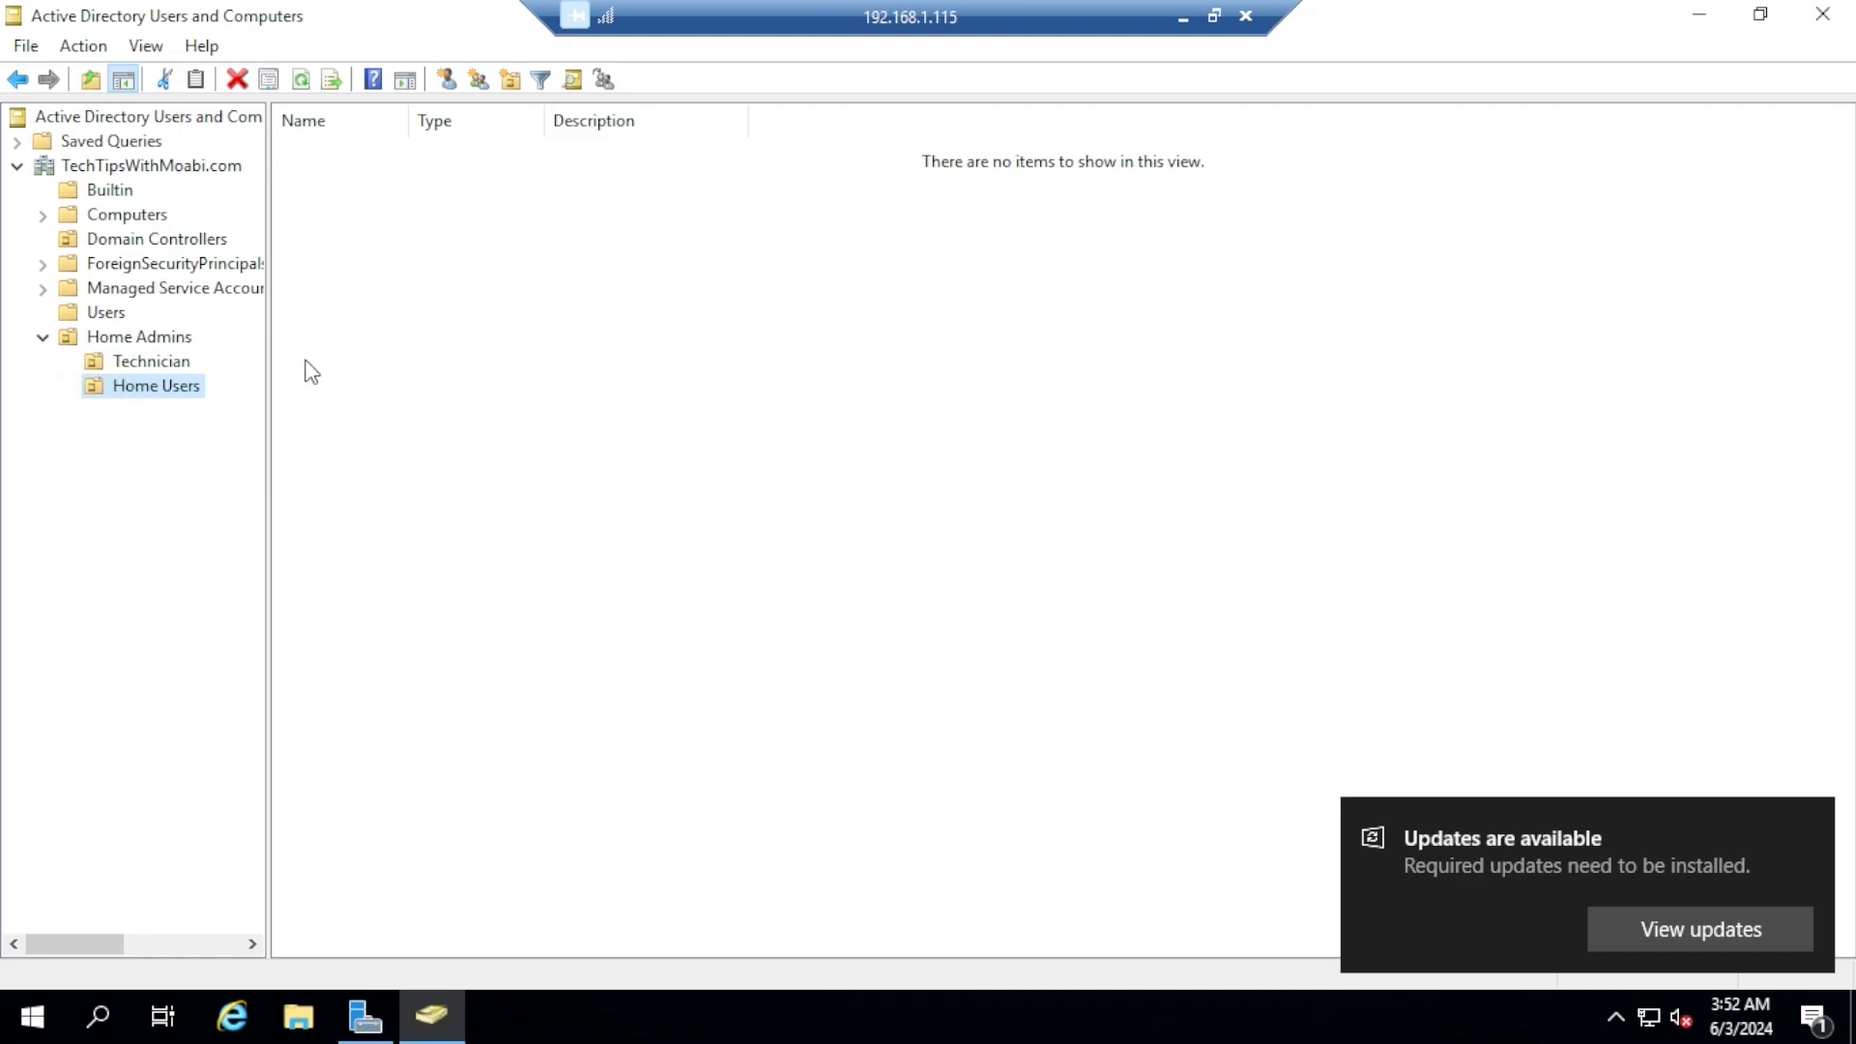
{"action": "right_click", "coordinate": [145, 392]}
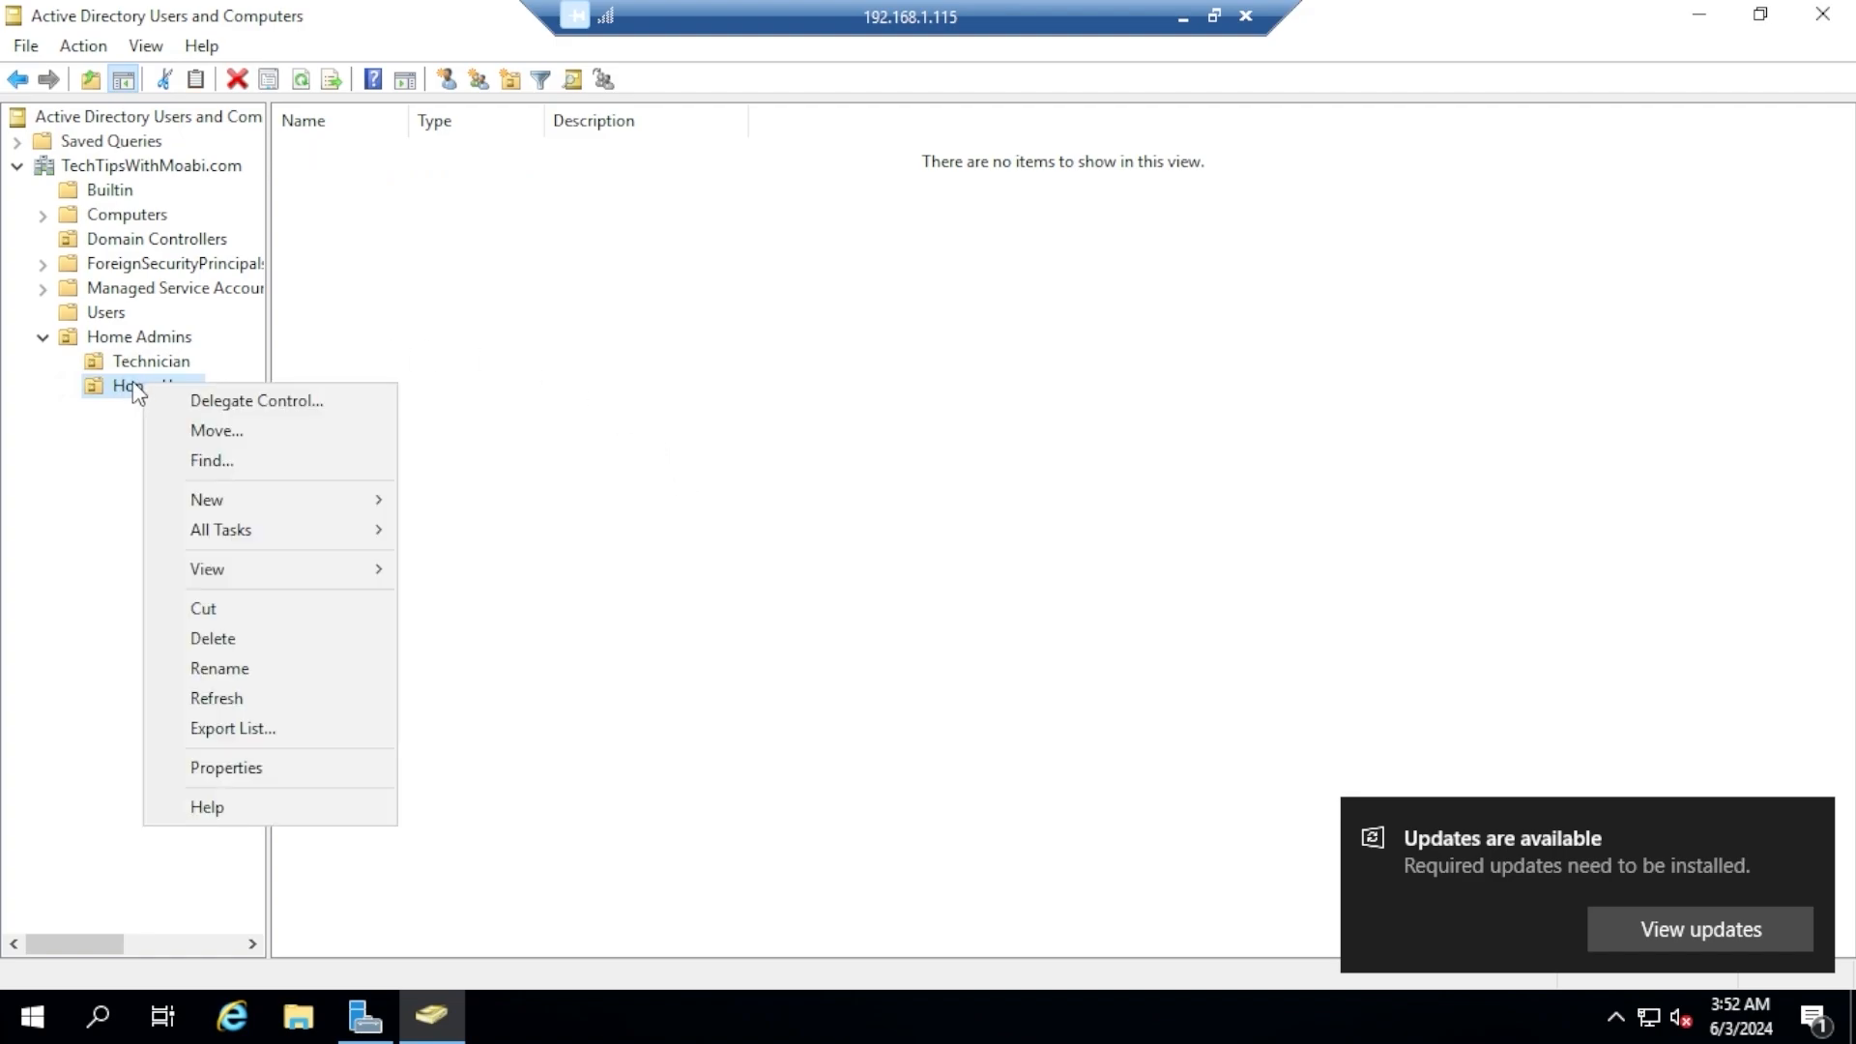
{"action": "left_click", "coordinate": [1181, 332]}
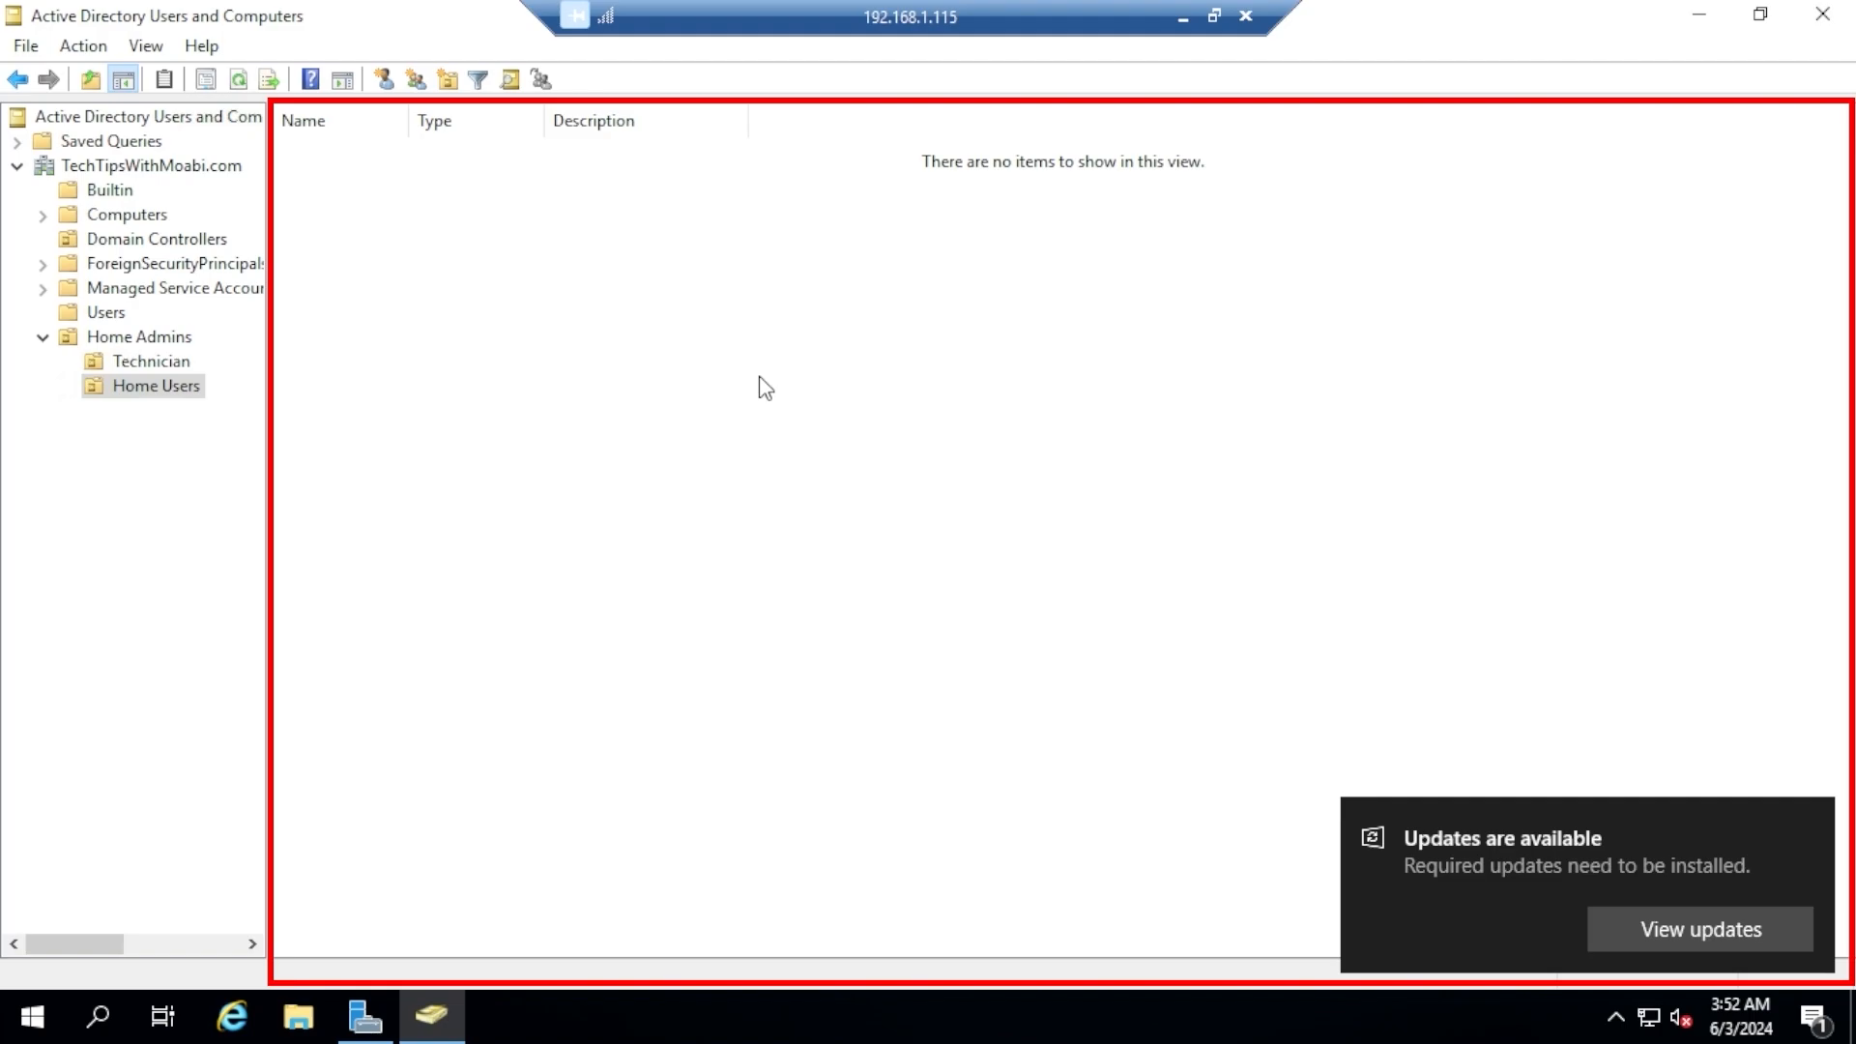
{"action": "right_click", "coordinate": [752, 518]}
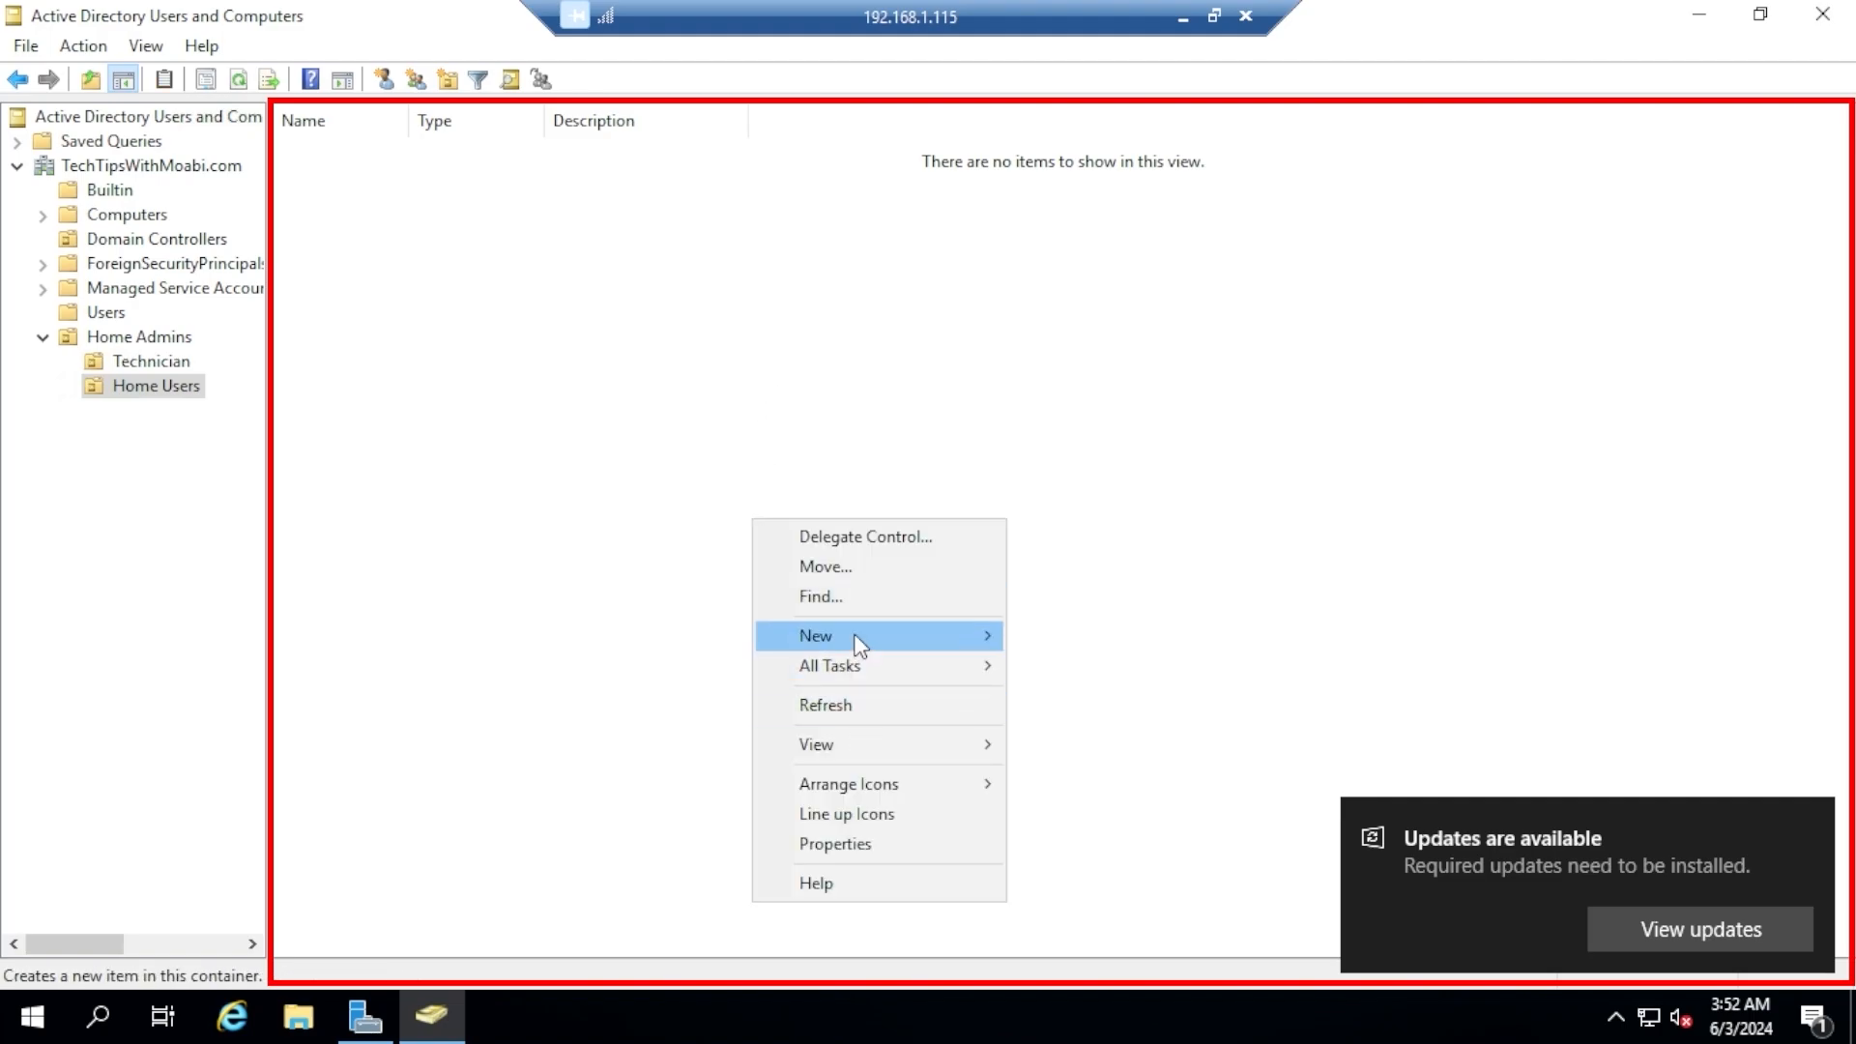
{"action": "mouse_move", "coordinate": [858, 645]}
{"action": "left_click", "coordinate": [1064, 905]}
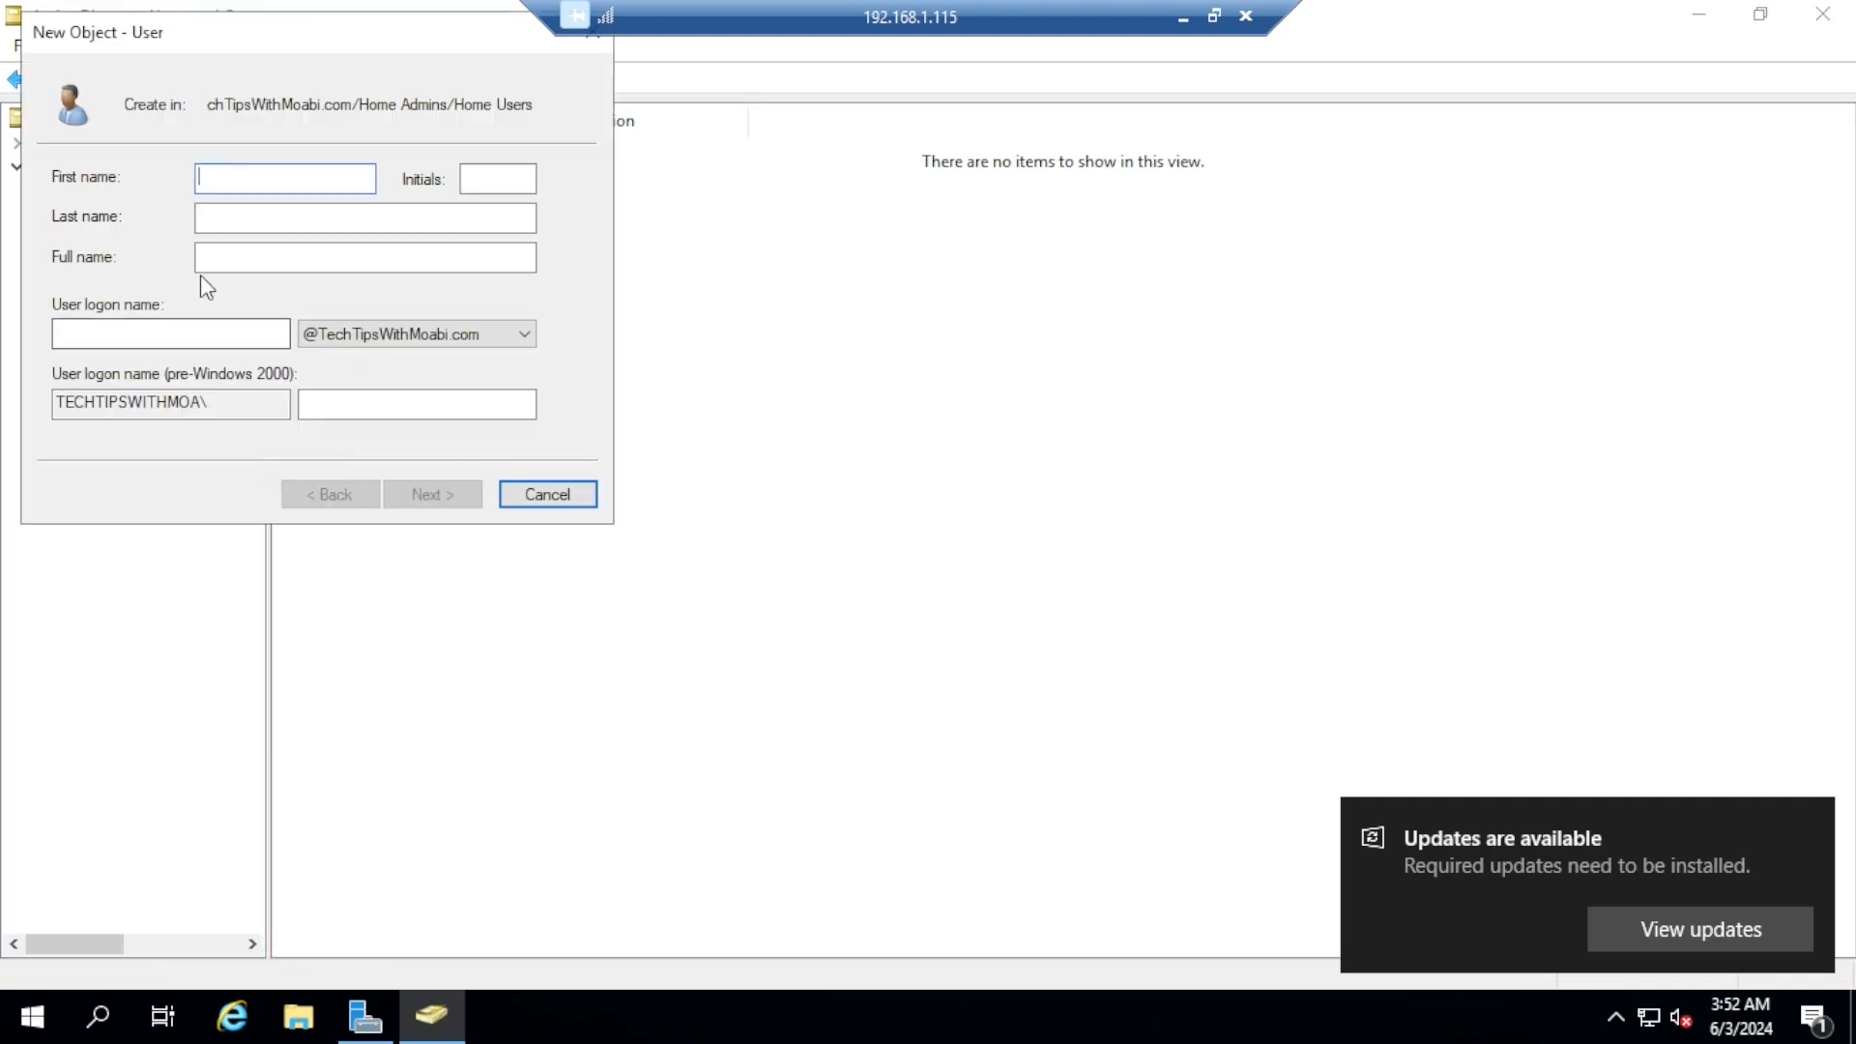
{"action": "left_click_drag", "start_coordinate": [314, 34], "coordinate": [624, 235]}
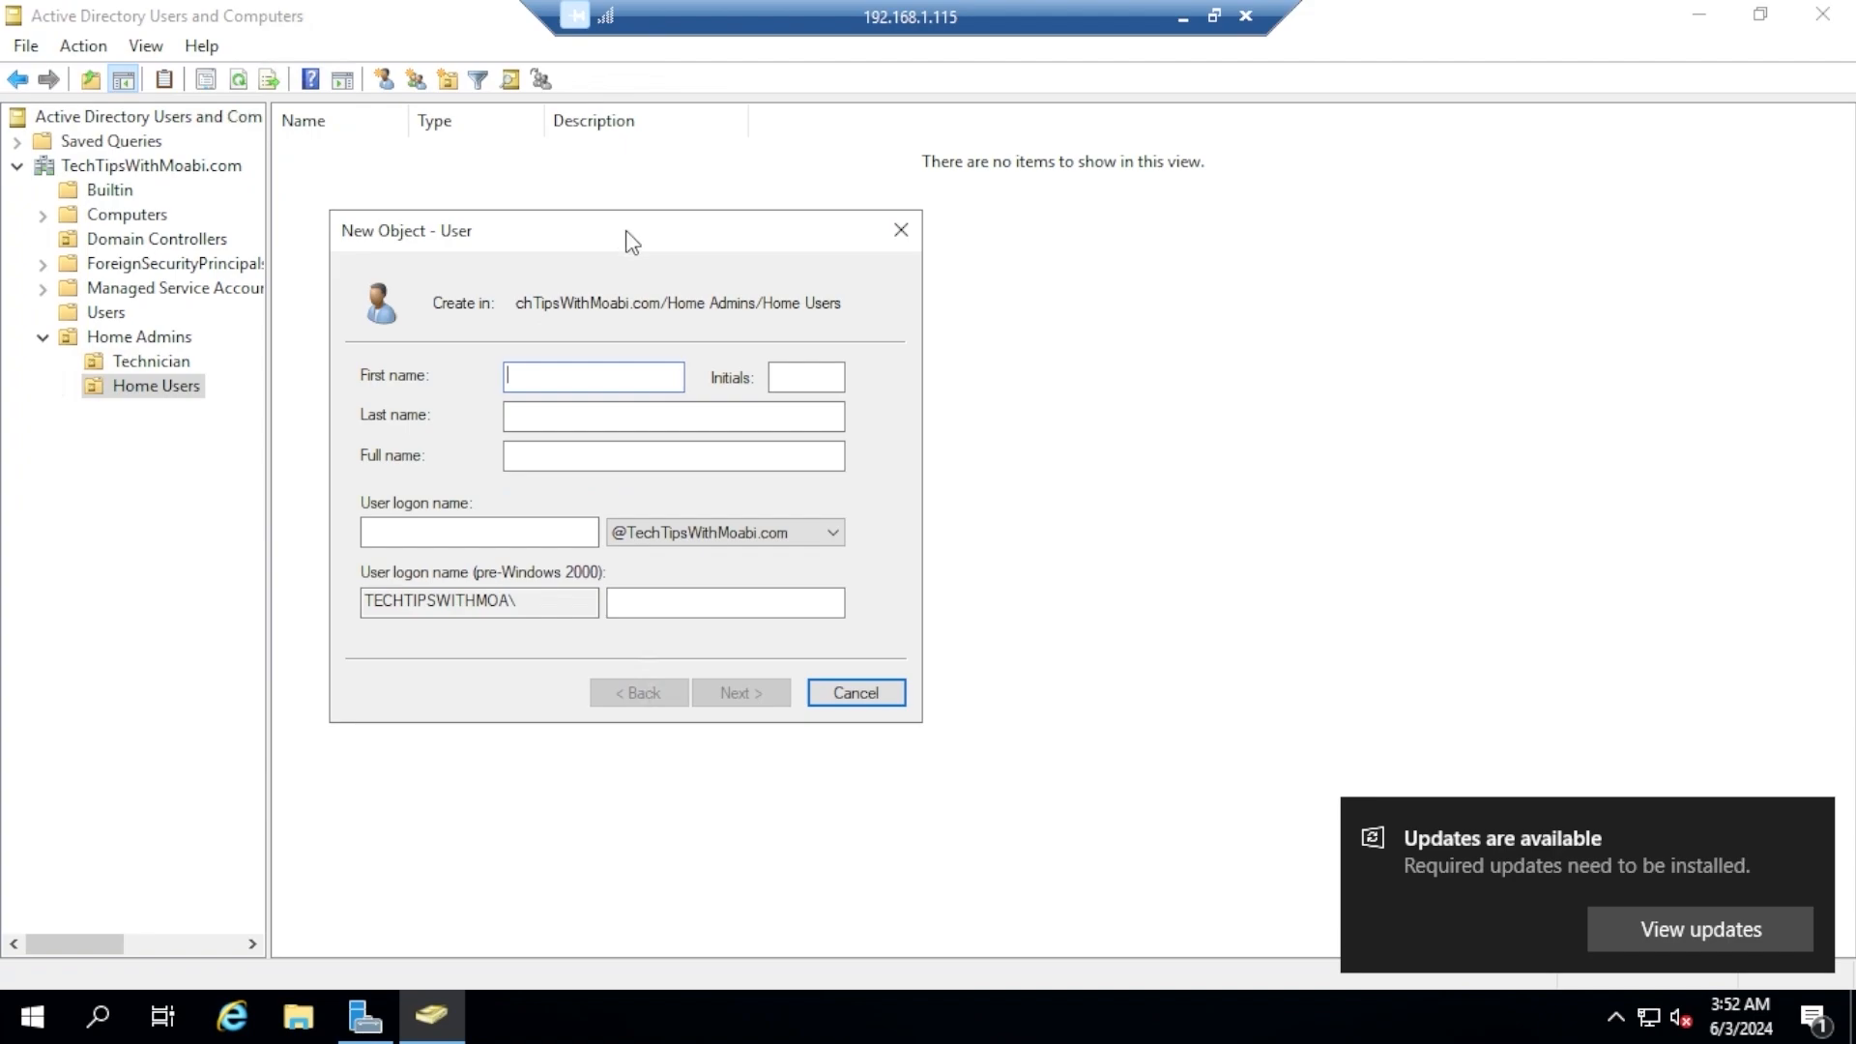
{"action": "left_click", "coordinate": [901, 230]}
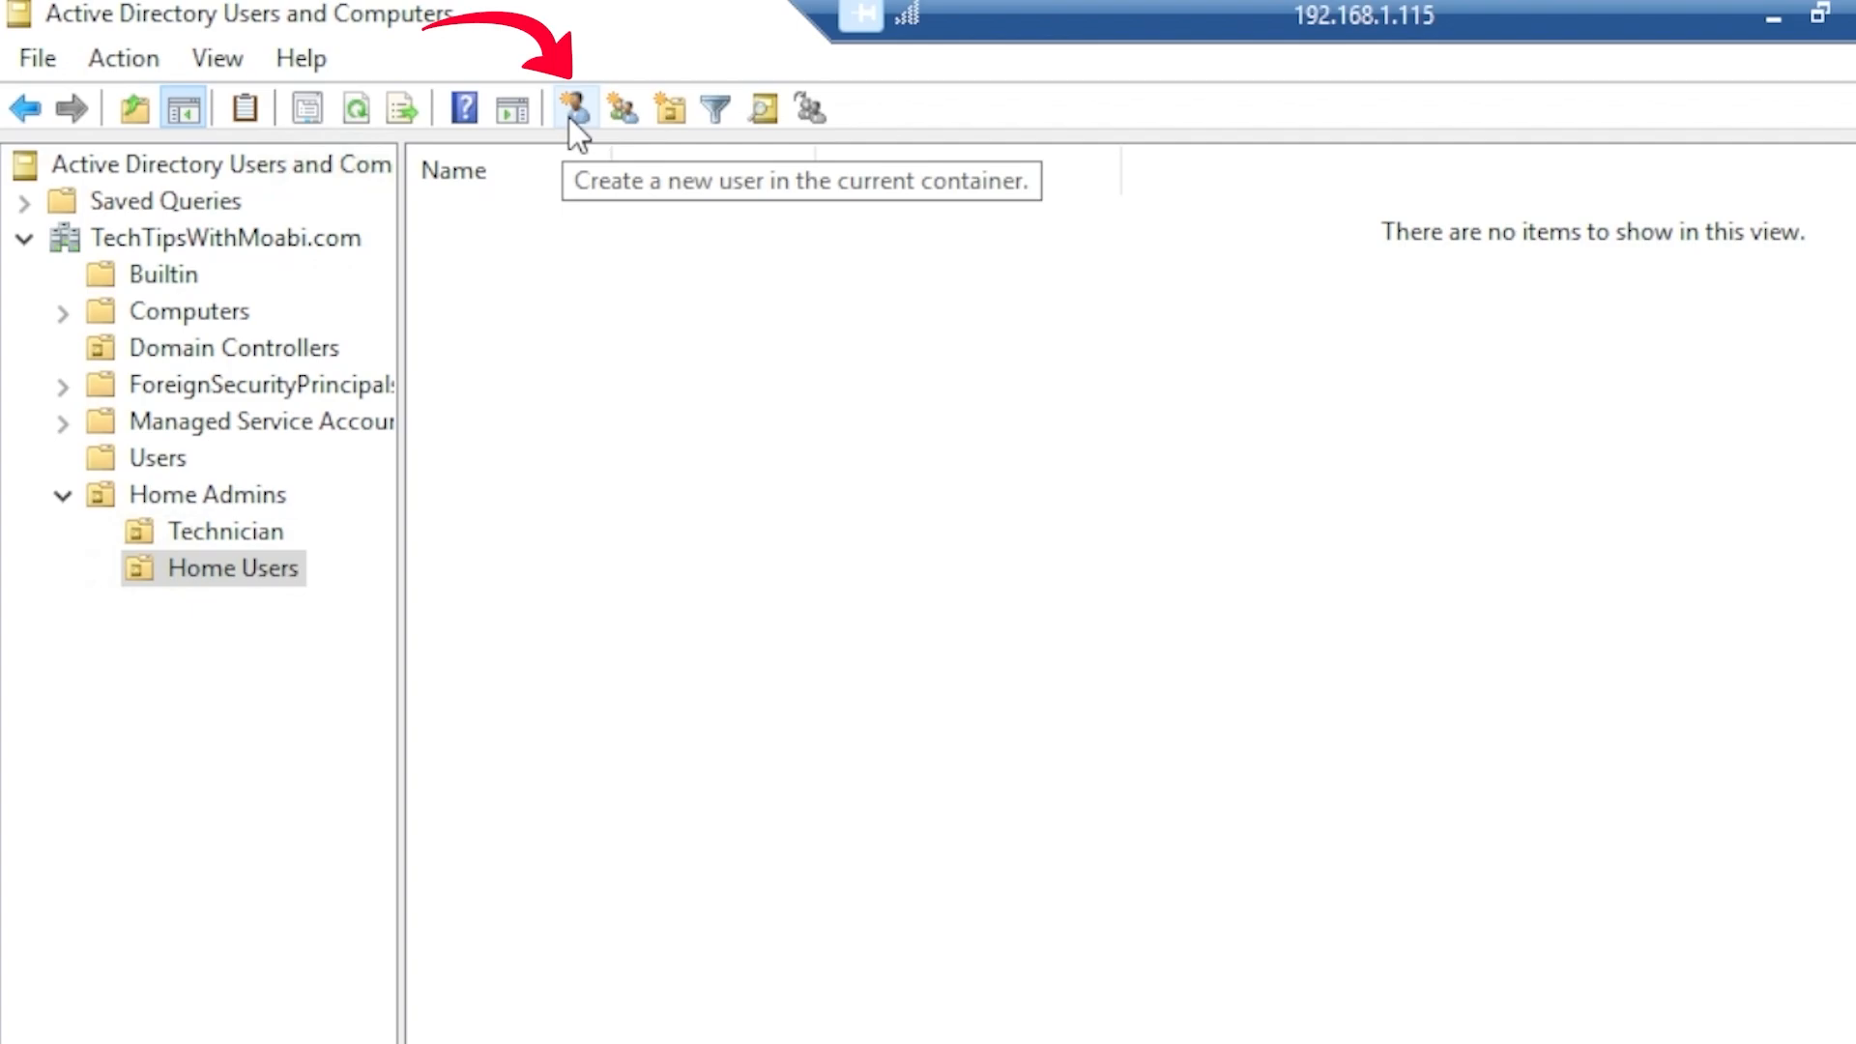
Start a new user in the Home Users OU with first name Computer, last name User 2 and logon name user2
{"action": "left_click", "coordinate": [573, 111]}
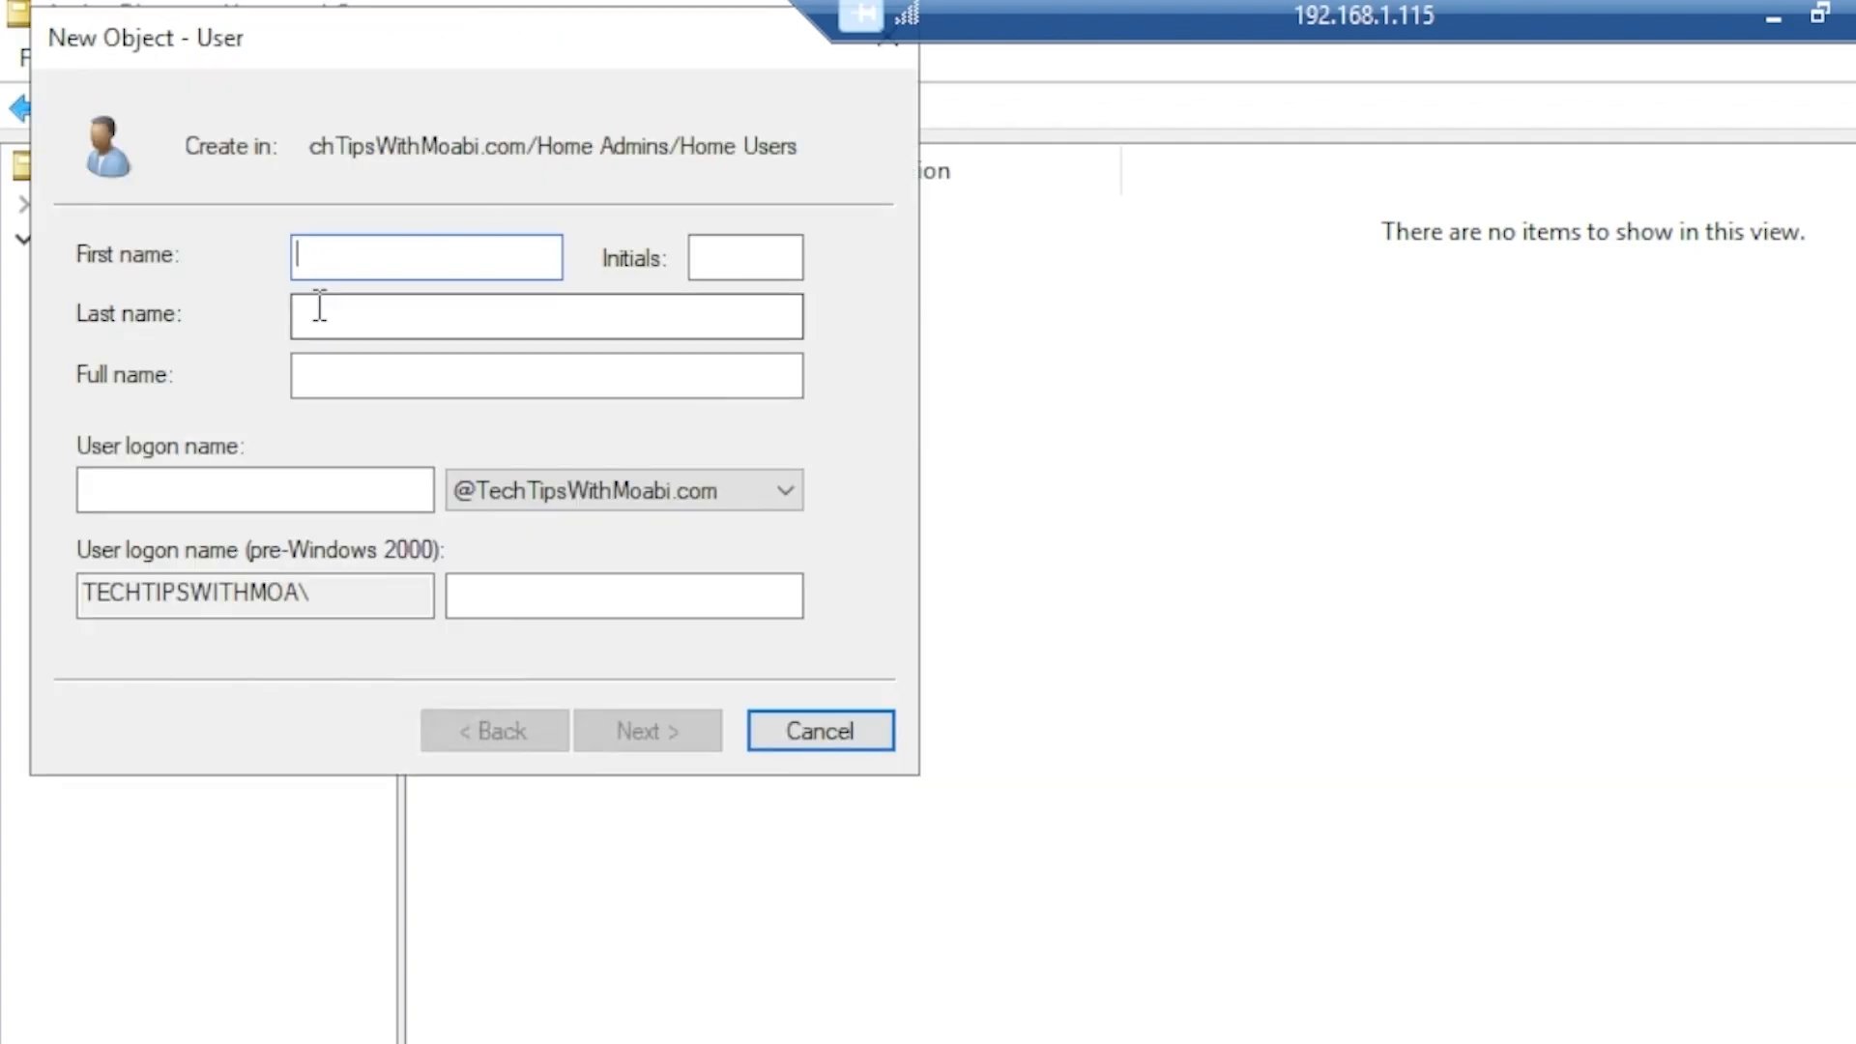
{"action": "left_click_drag", "start_coordinate": [402, 57], "coordinate": [1136, 378]}
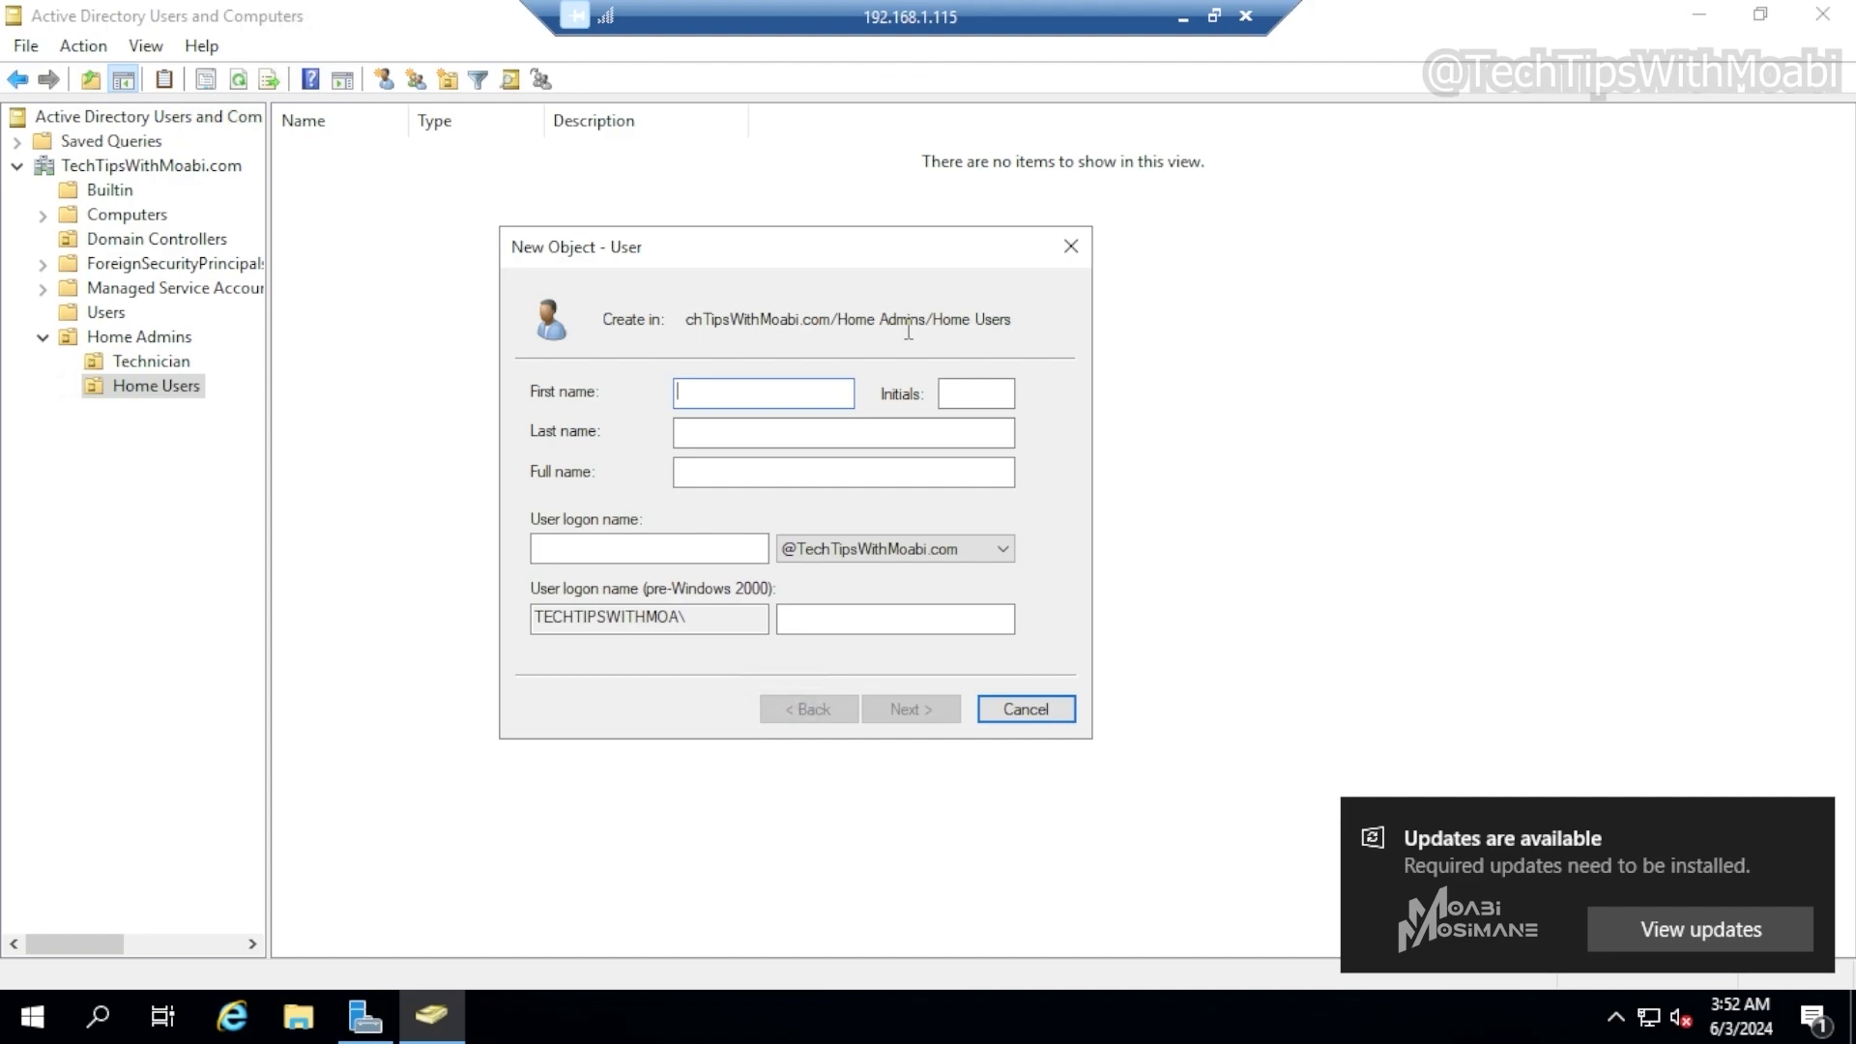
{"action": "type", "text": "Compue"}
{"action": "key", "text": "BackSpace"}
{"action": "type", "text": "ter"}
{"action": "key", "text": "Tab"}
{"action": "type", "text": "User "}
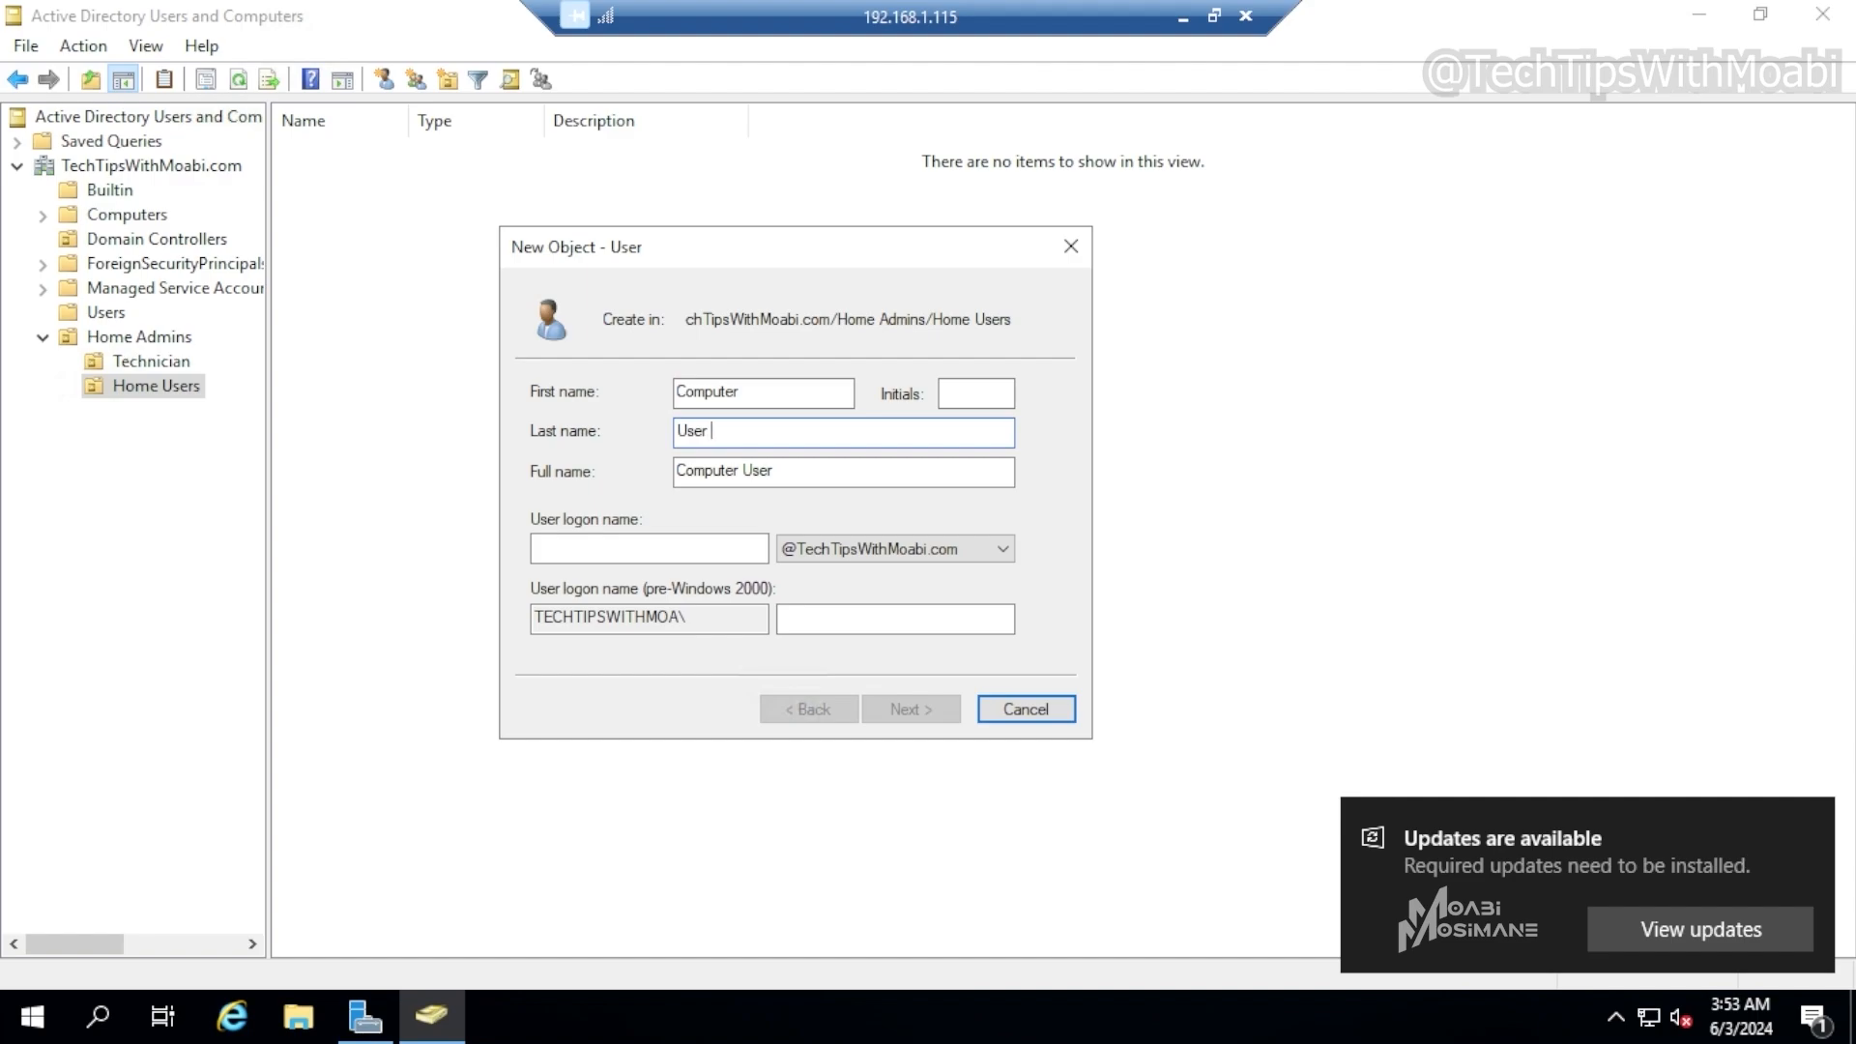
{"action": "type", "text": "2"}
{"action": "left_click", "coordinate": [644, 551]}
{"action": "type", "text": "user2"}
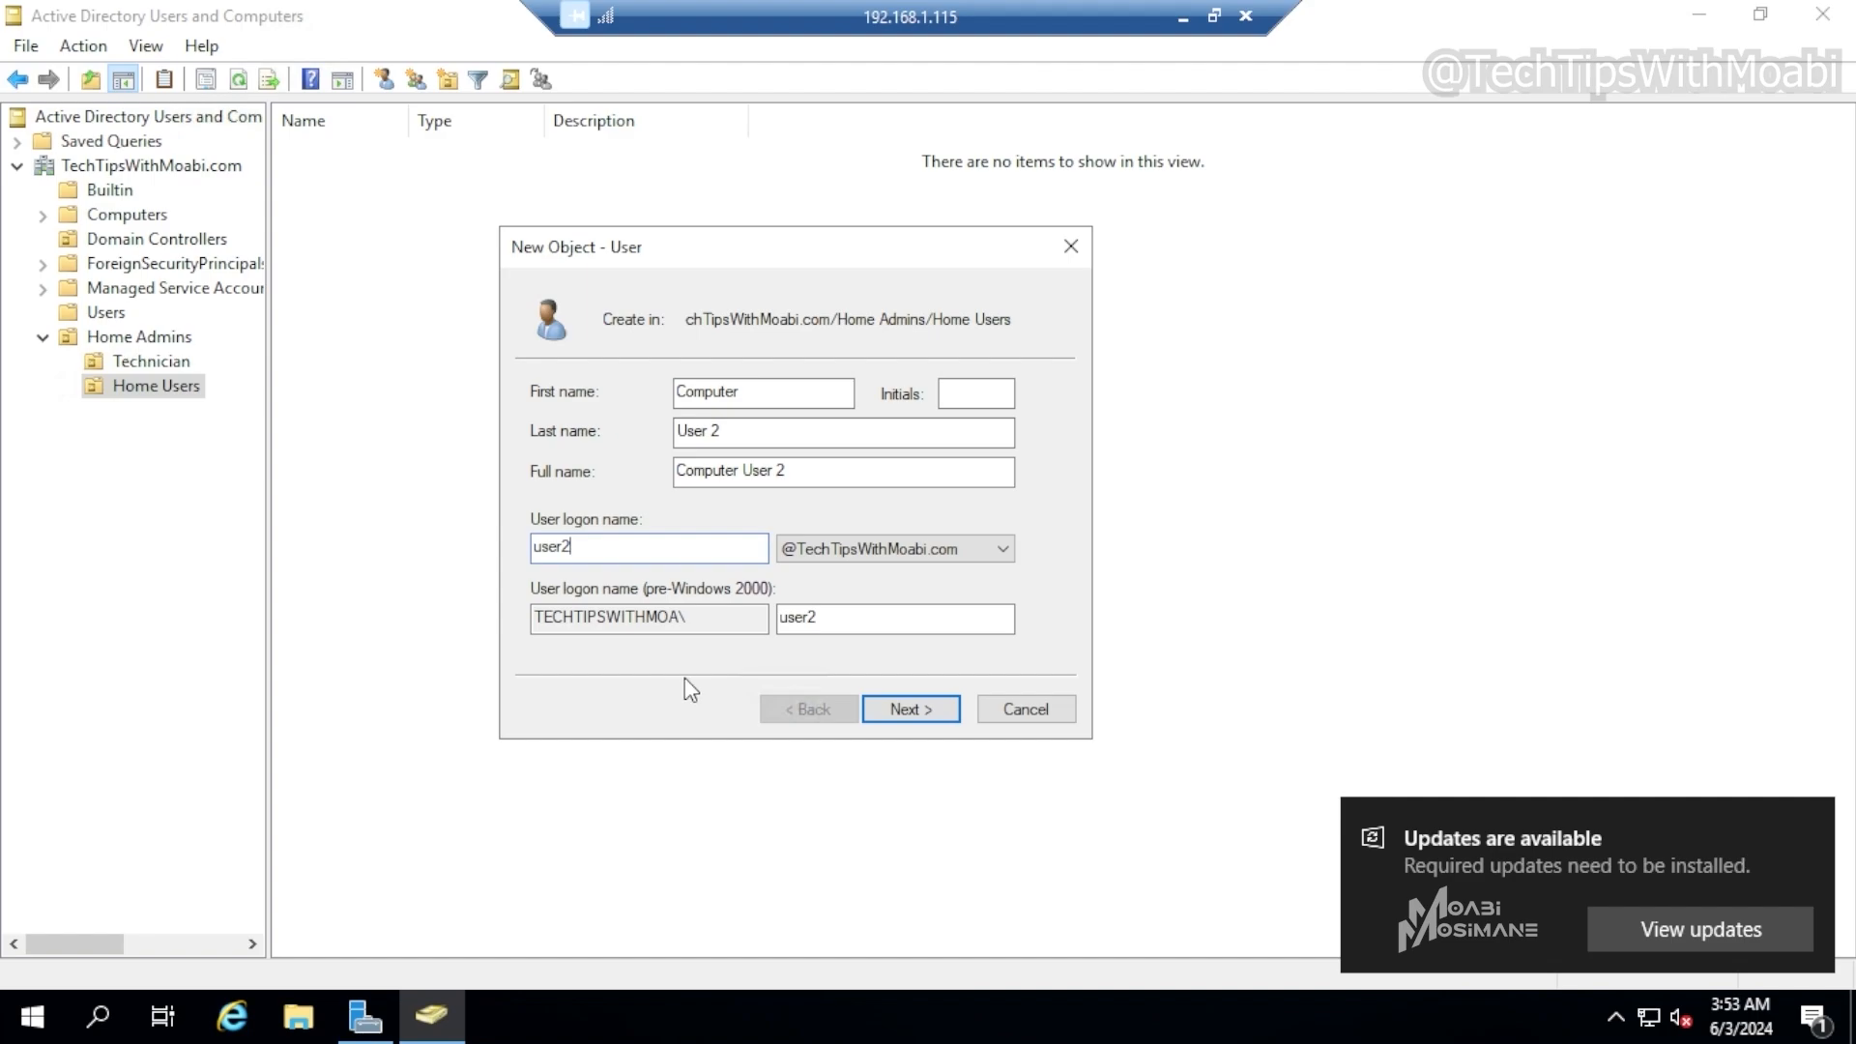
{"action": "left_click", "coordinate": [942, 713]}
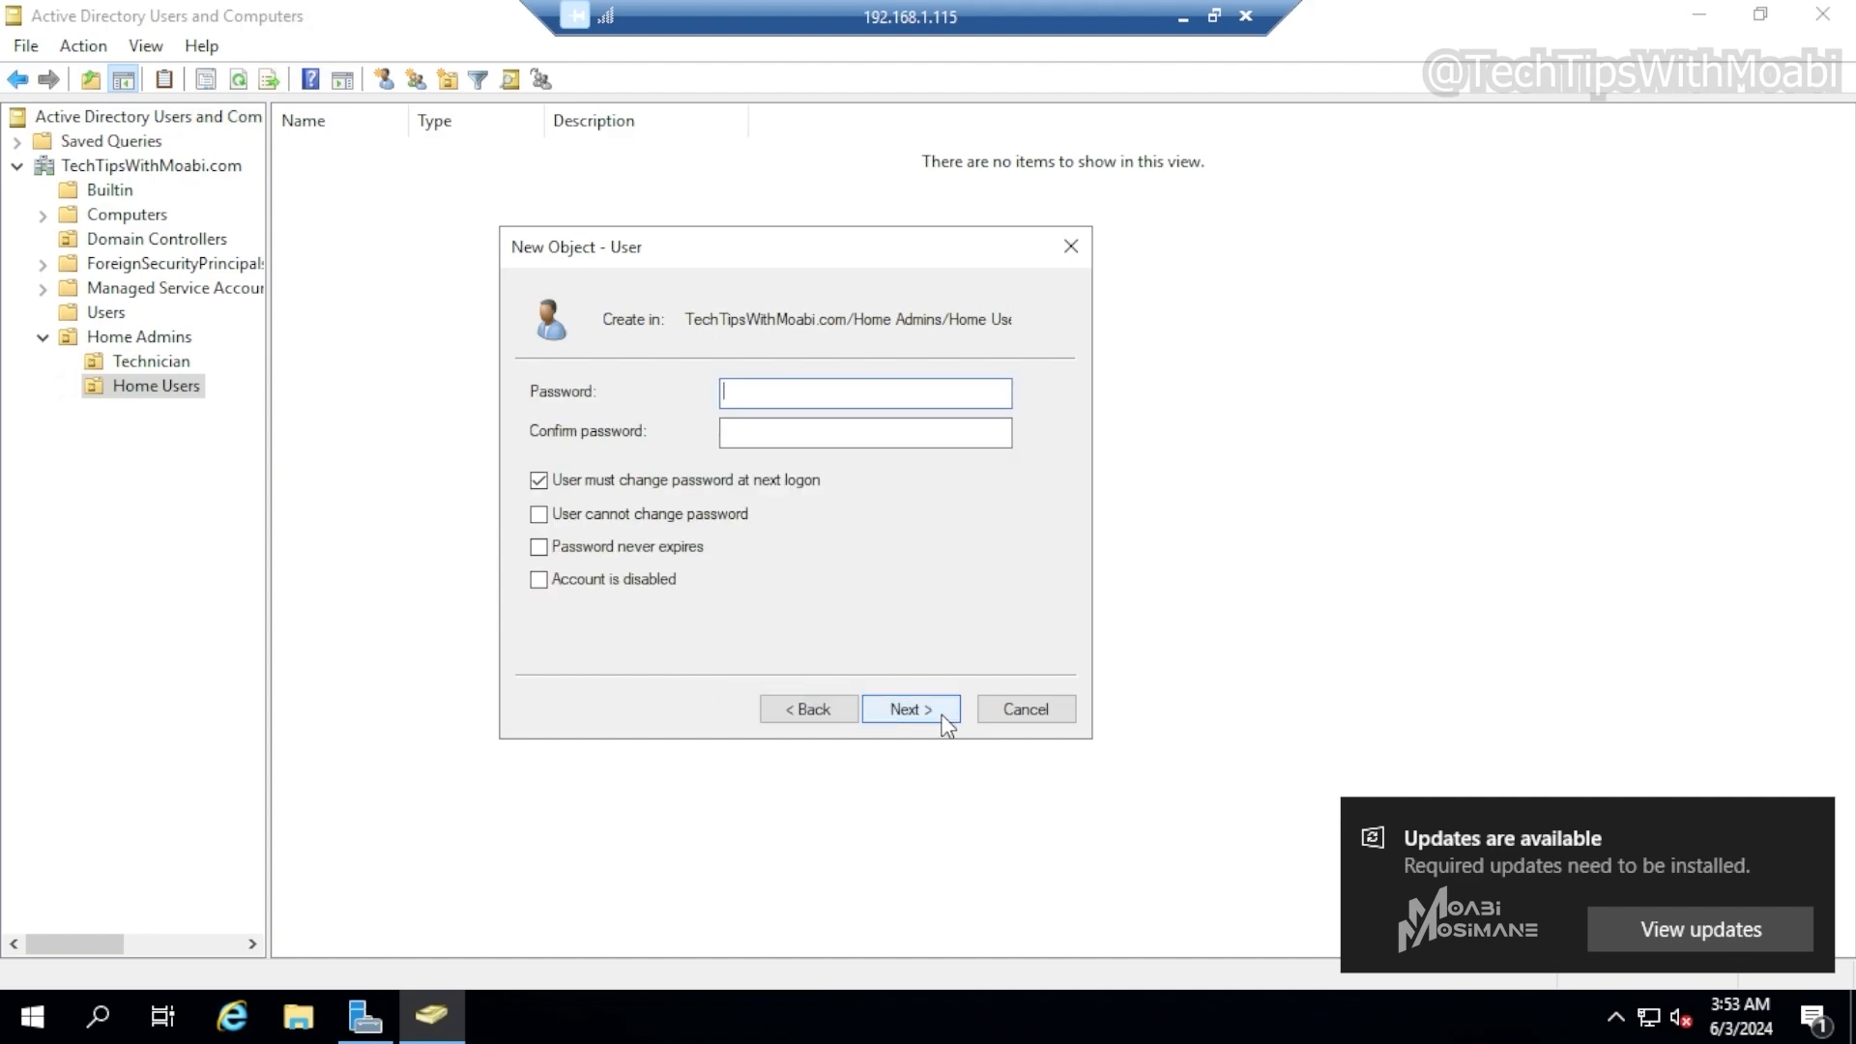
Enter and confirm the account password for Computer User 2
{"action": "type", "text": "********"}
{"action": "key", "text": "Tab"}
{"action": "type", "text": "********"}
{"action": "key", "text": "Tab"}
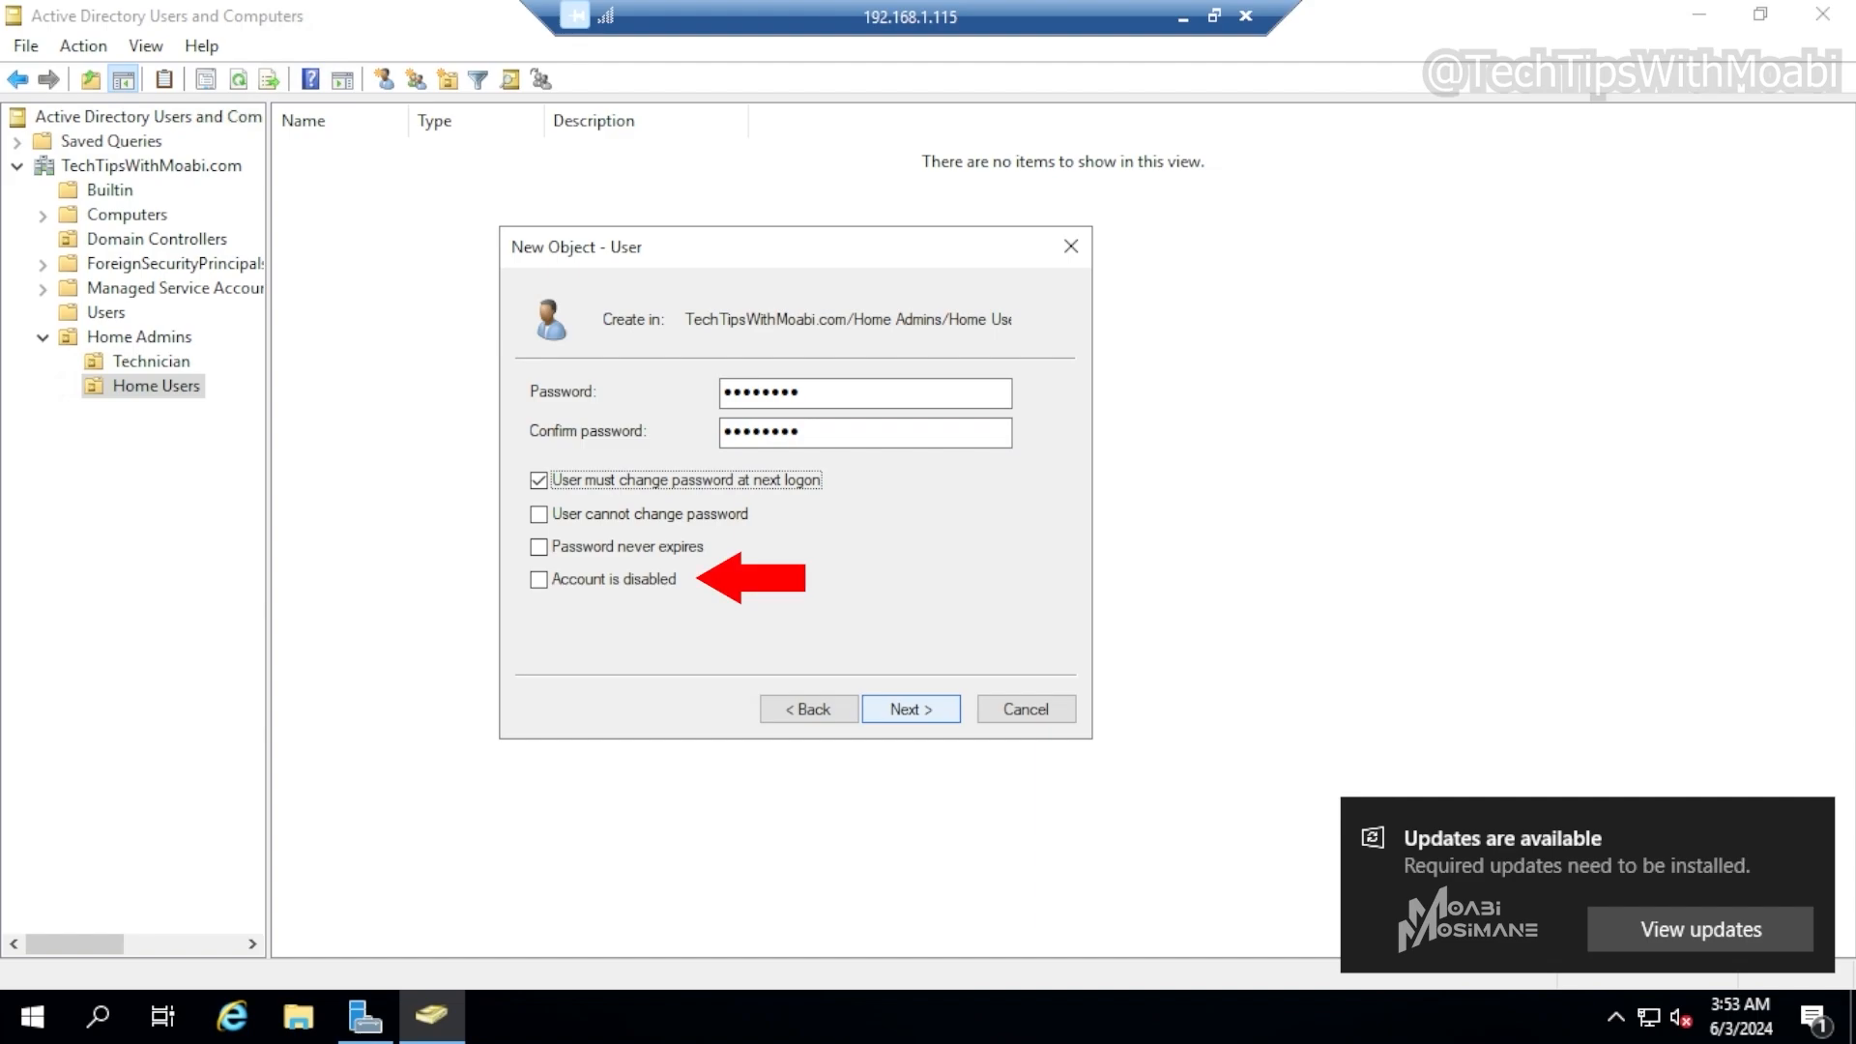
Clear 'User must change password at next logon', select 'Account is disabled', and finish creating the Computer User 2 account
{"action": "key", "text": "space"}
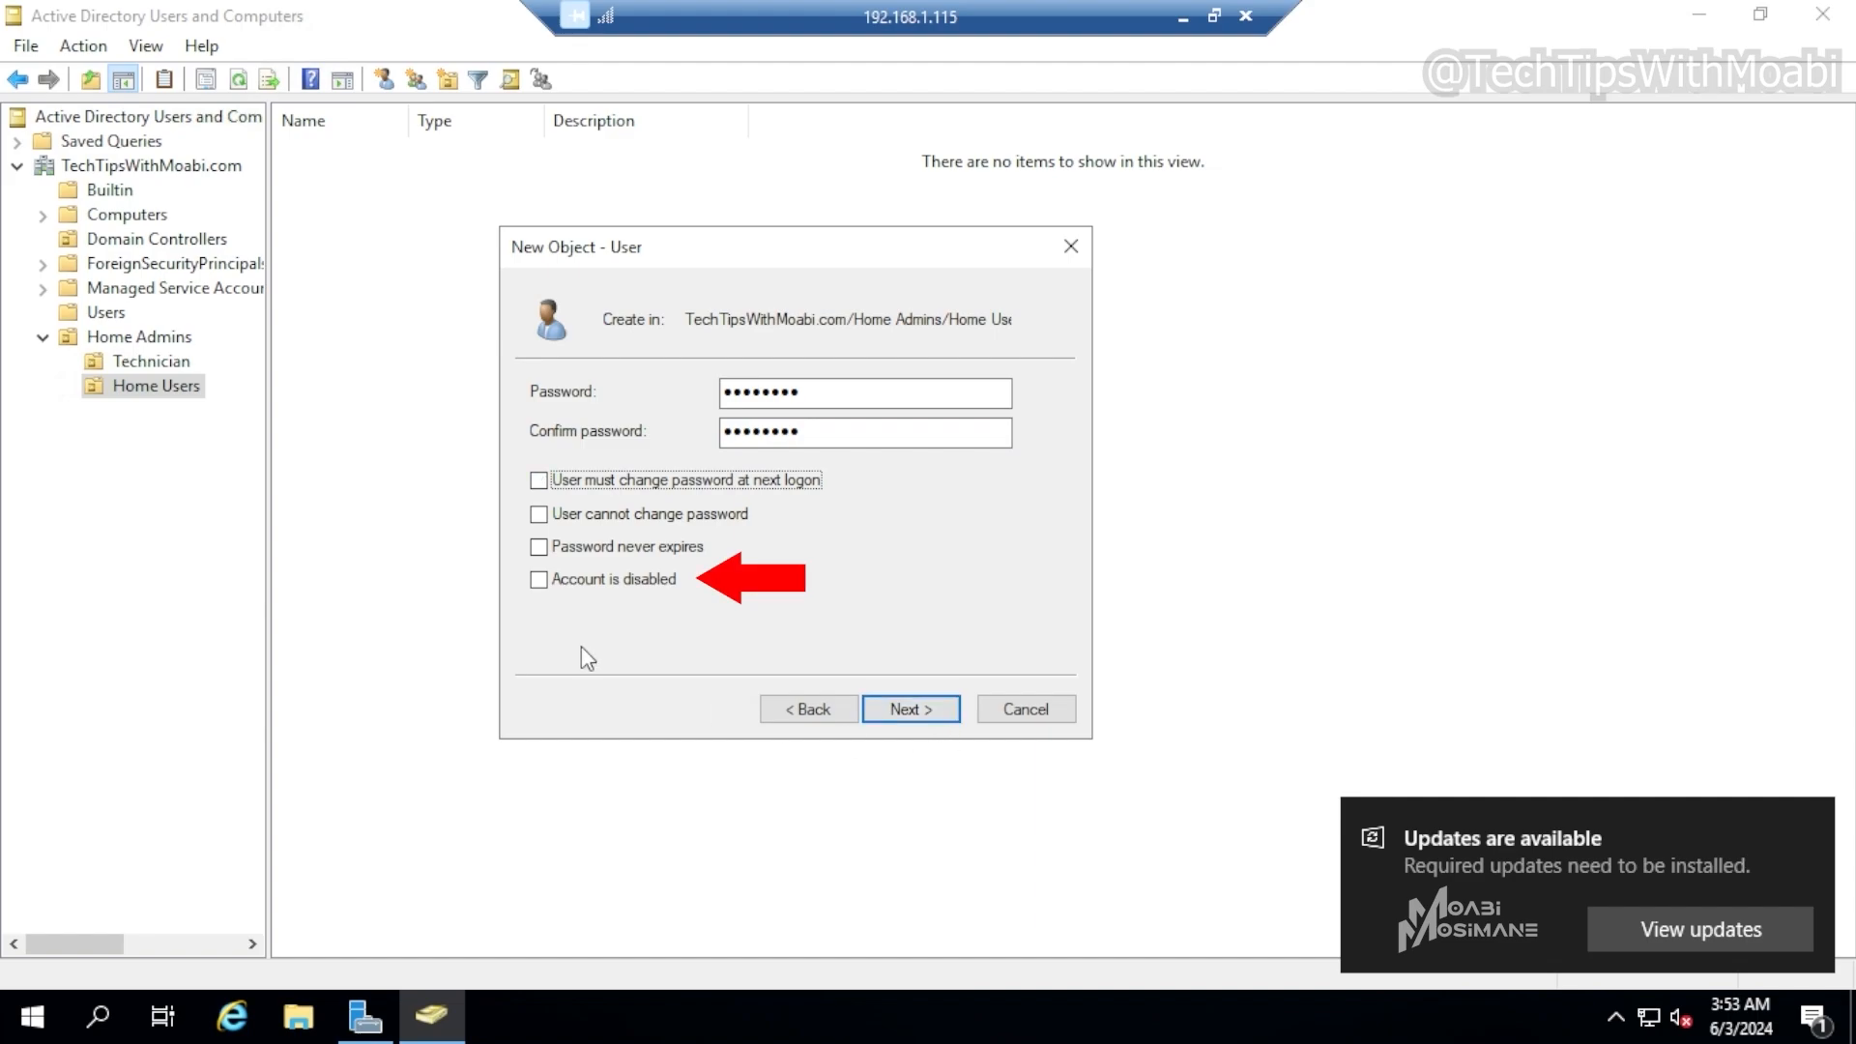
{"action": "left_click", "coordinate": [595, 579]}
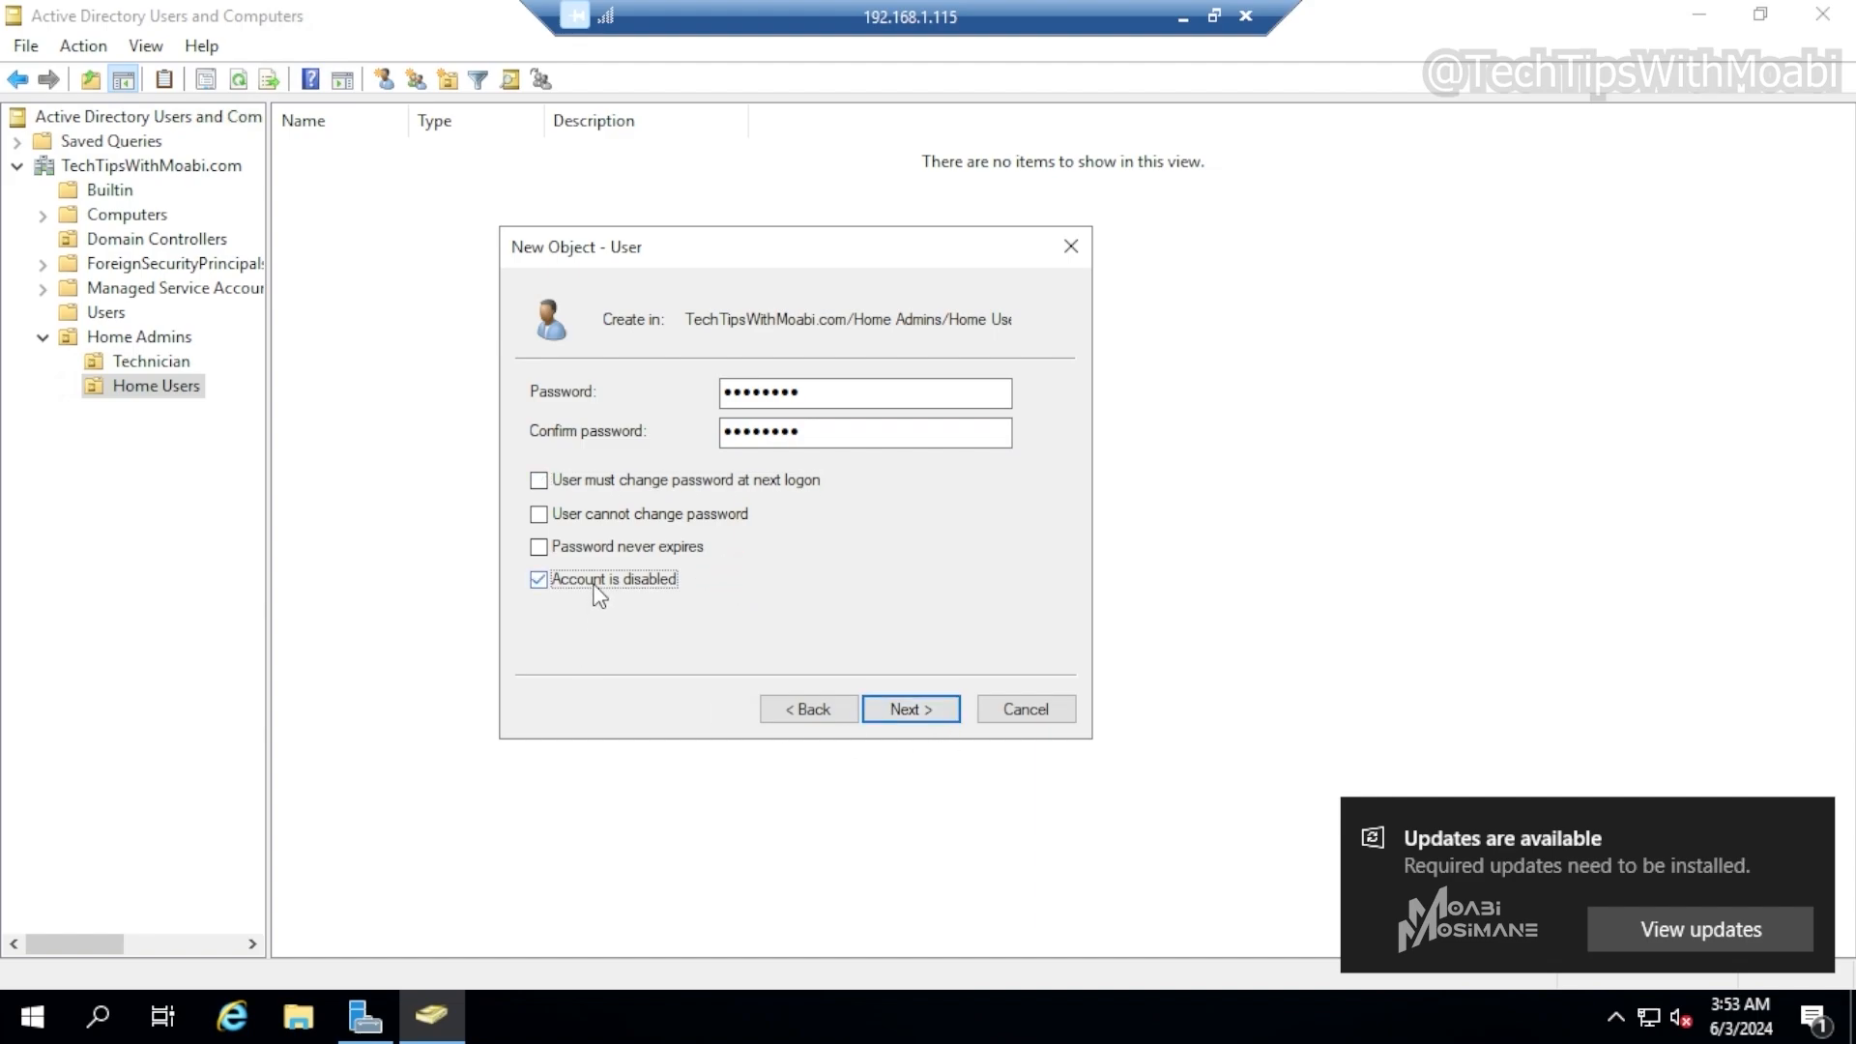
{"action": "left_click", "coordinate": [936, 710]}
{"action": "left_click", "coordinate": [924, 719]}
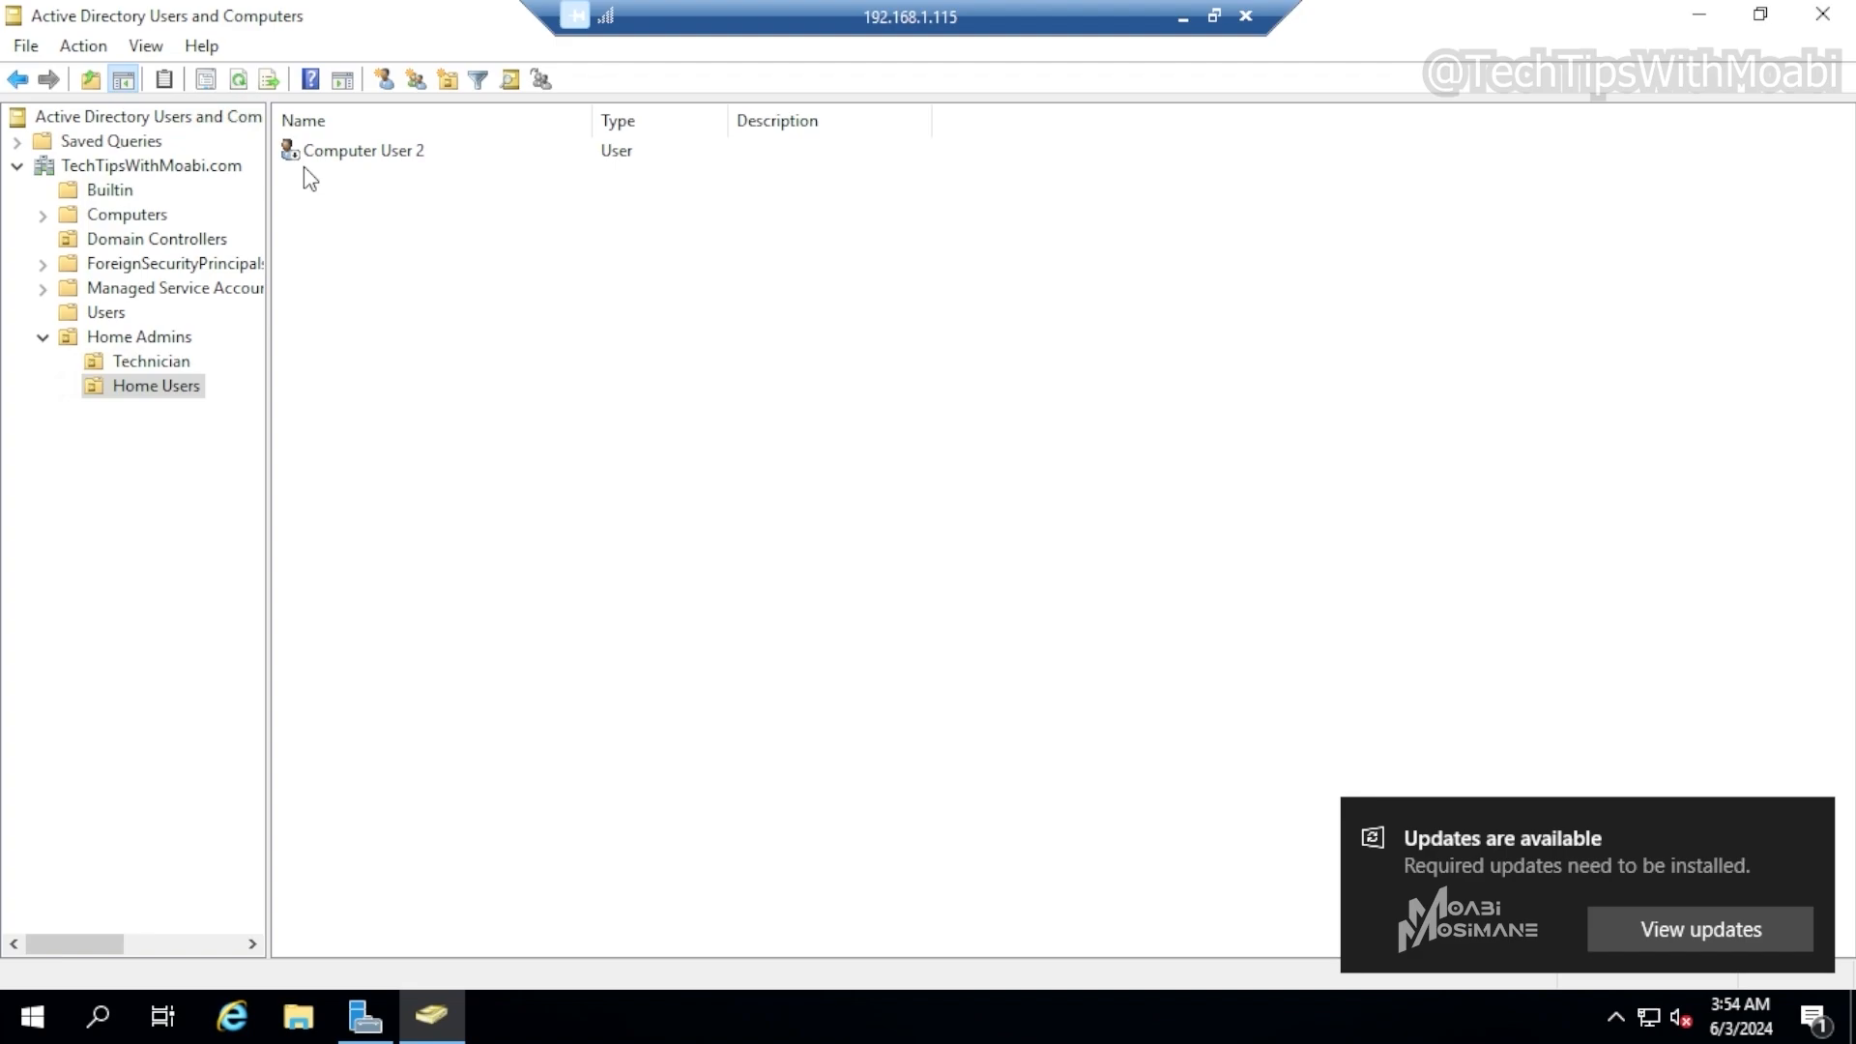
Enable the Computer User 2 account in the Home Users OU
{"action": "left_click", "coordinate": [362, 155]}
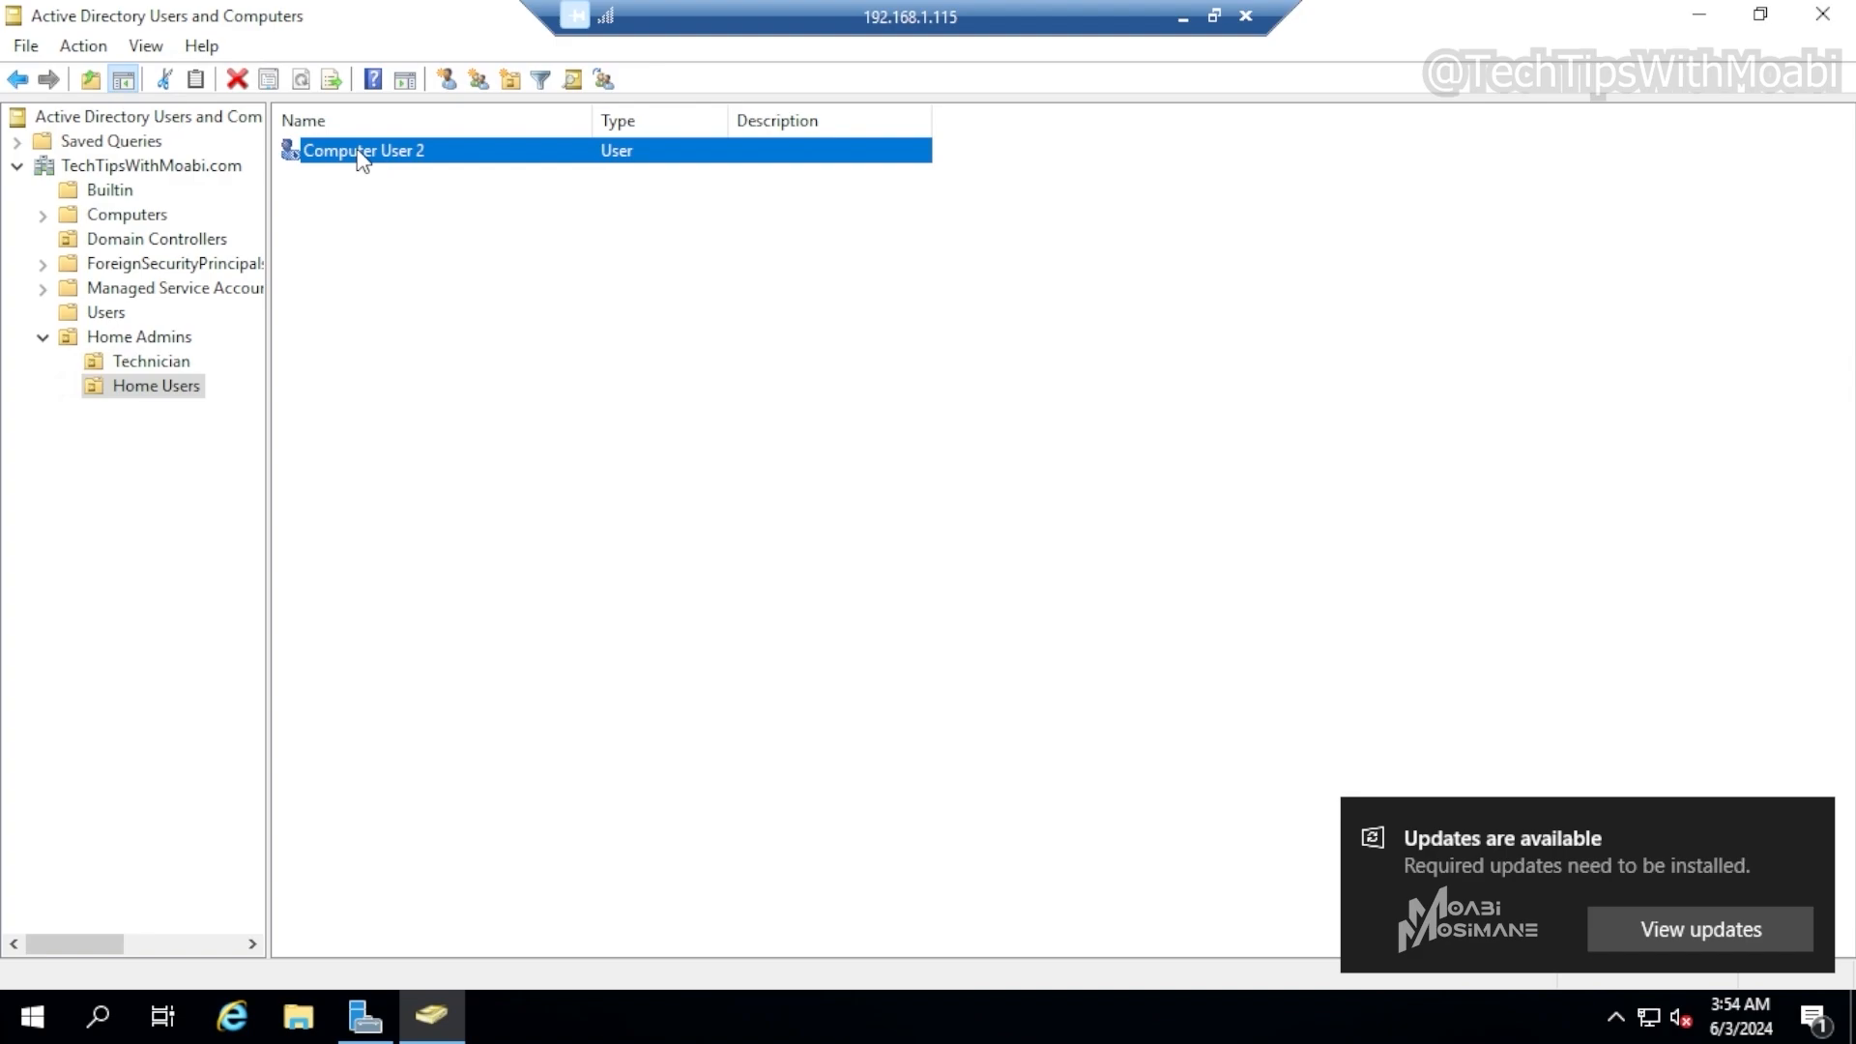
{"action": "right_click", "coordinate": [359, 154]}
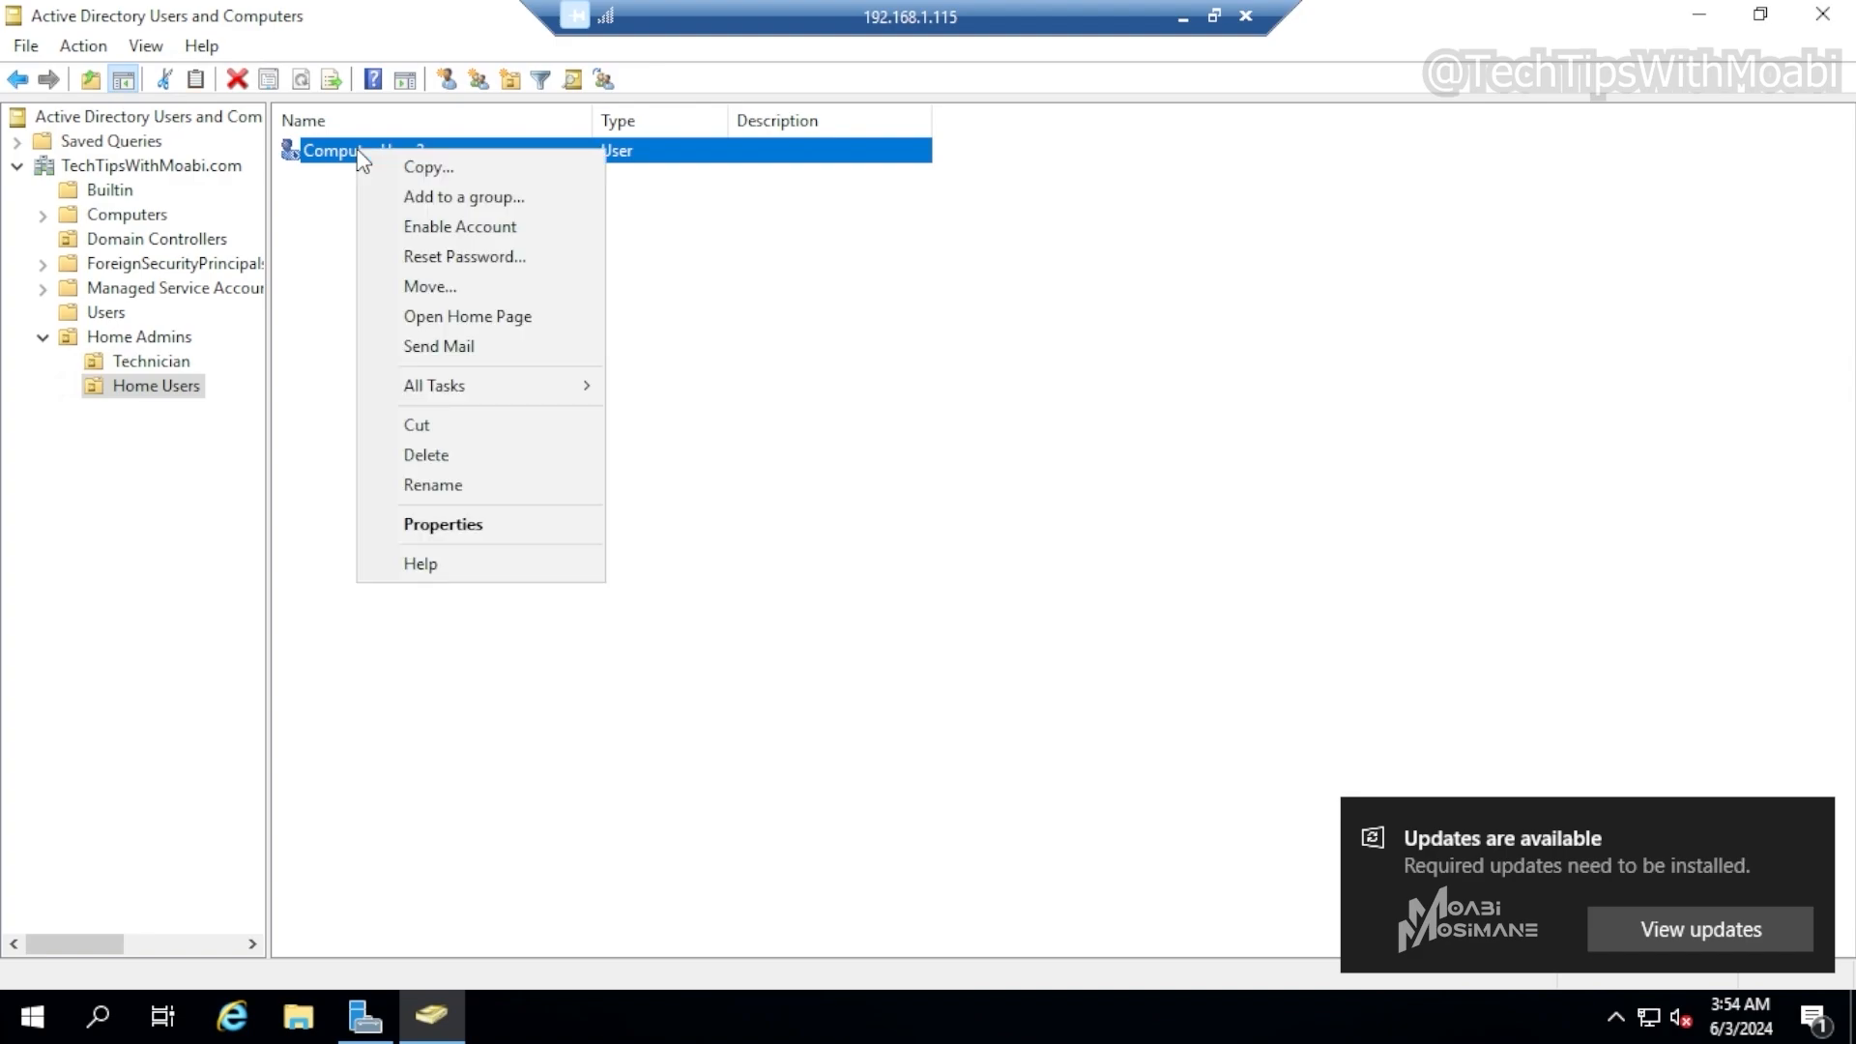
{"action": "left_click", "coordinate": [518, 234]}
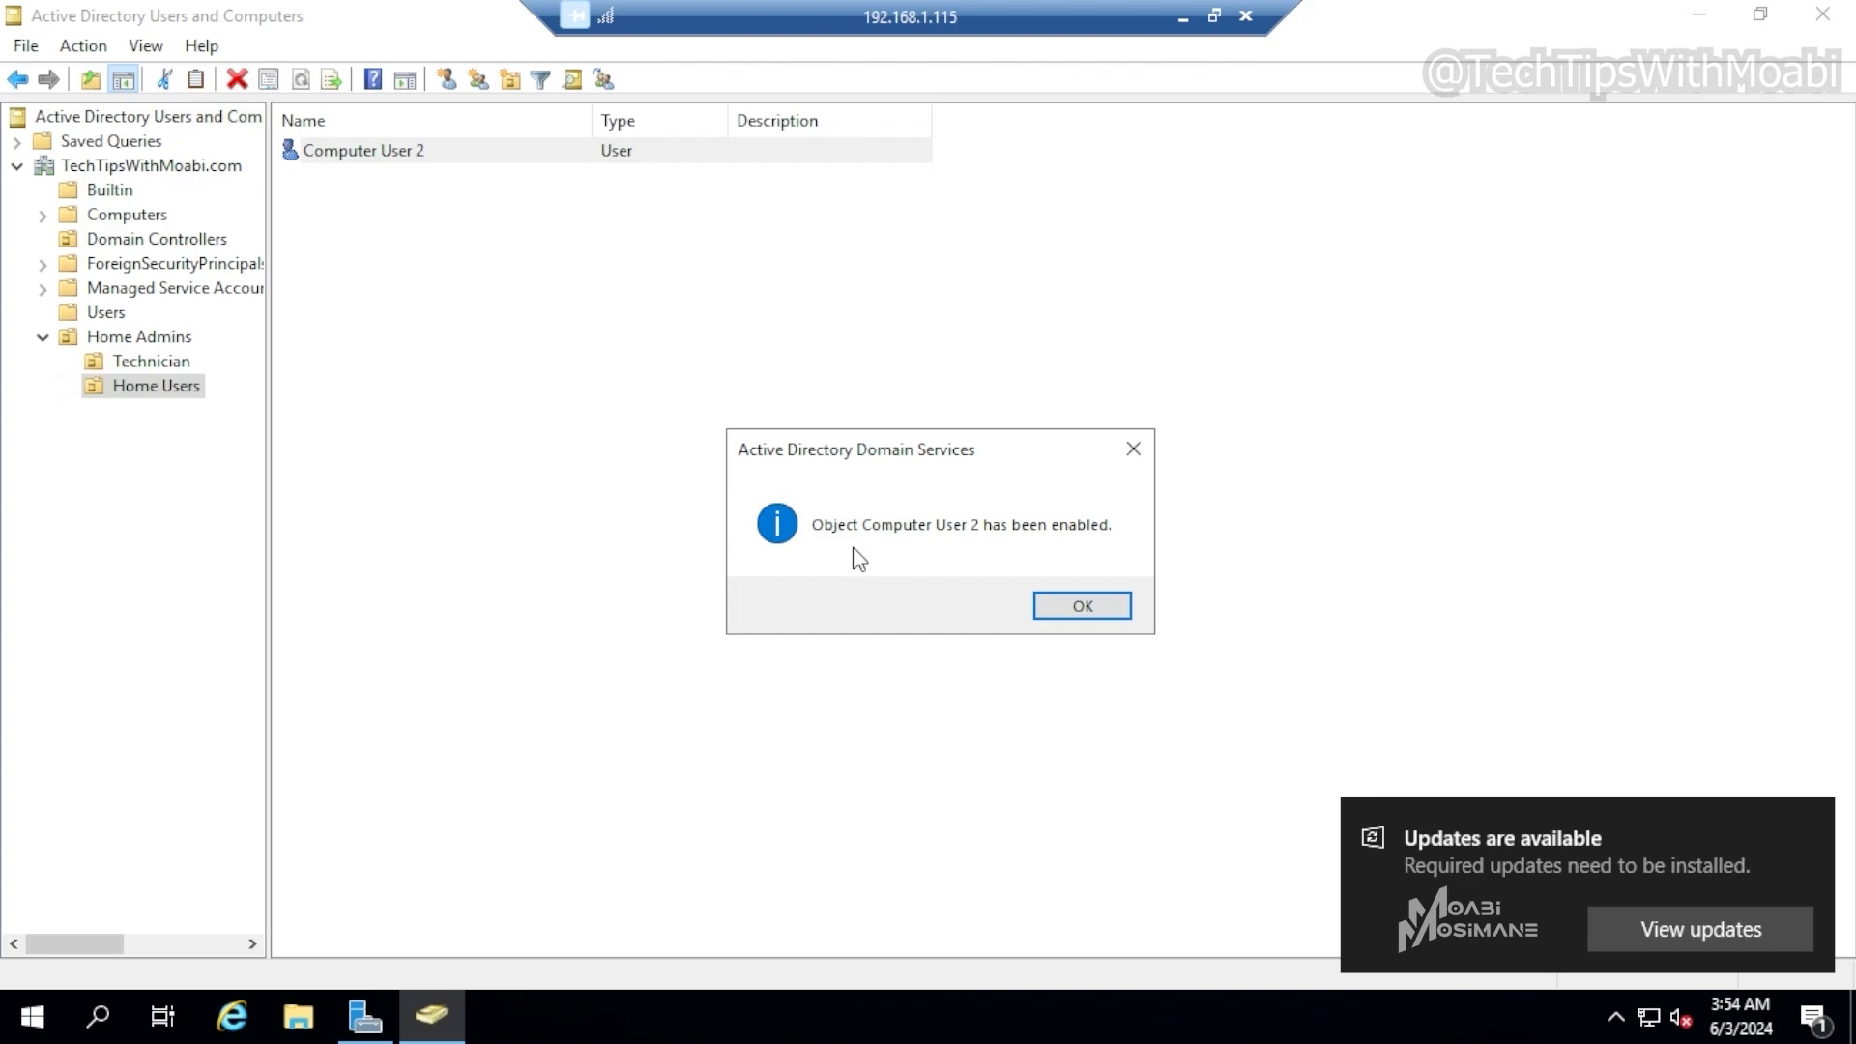
{"action": "left_click", "coordinate": [1082, 607]}
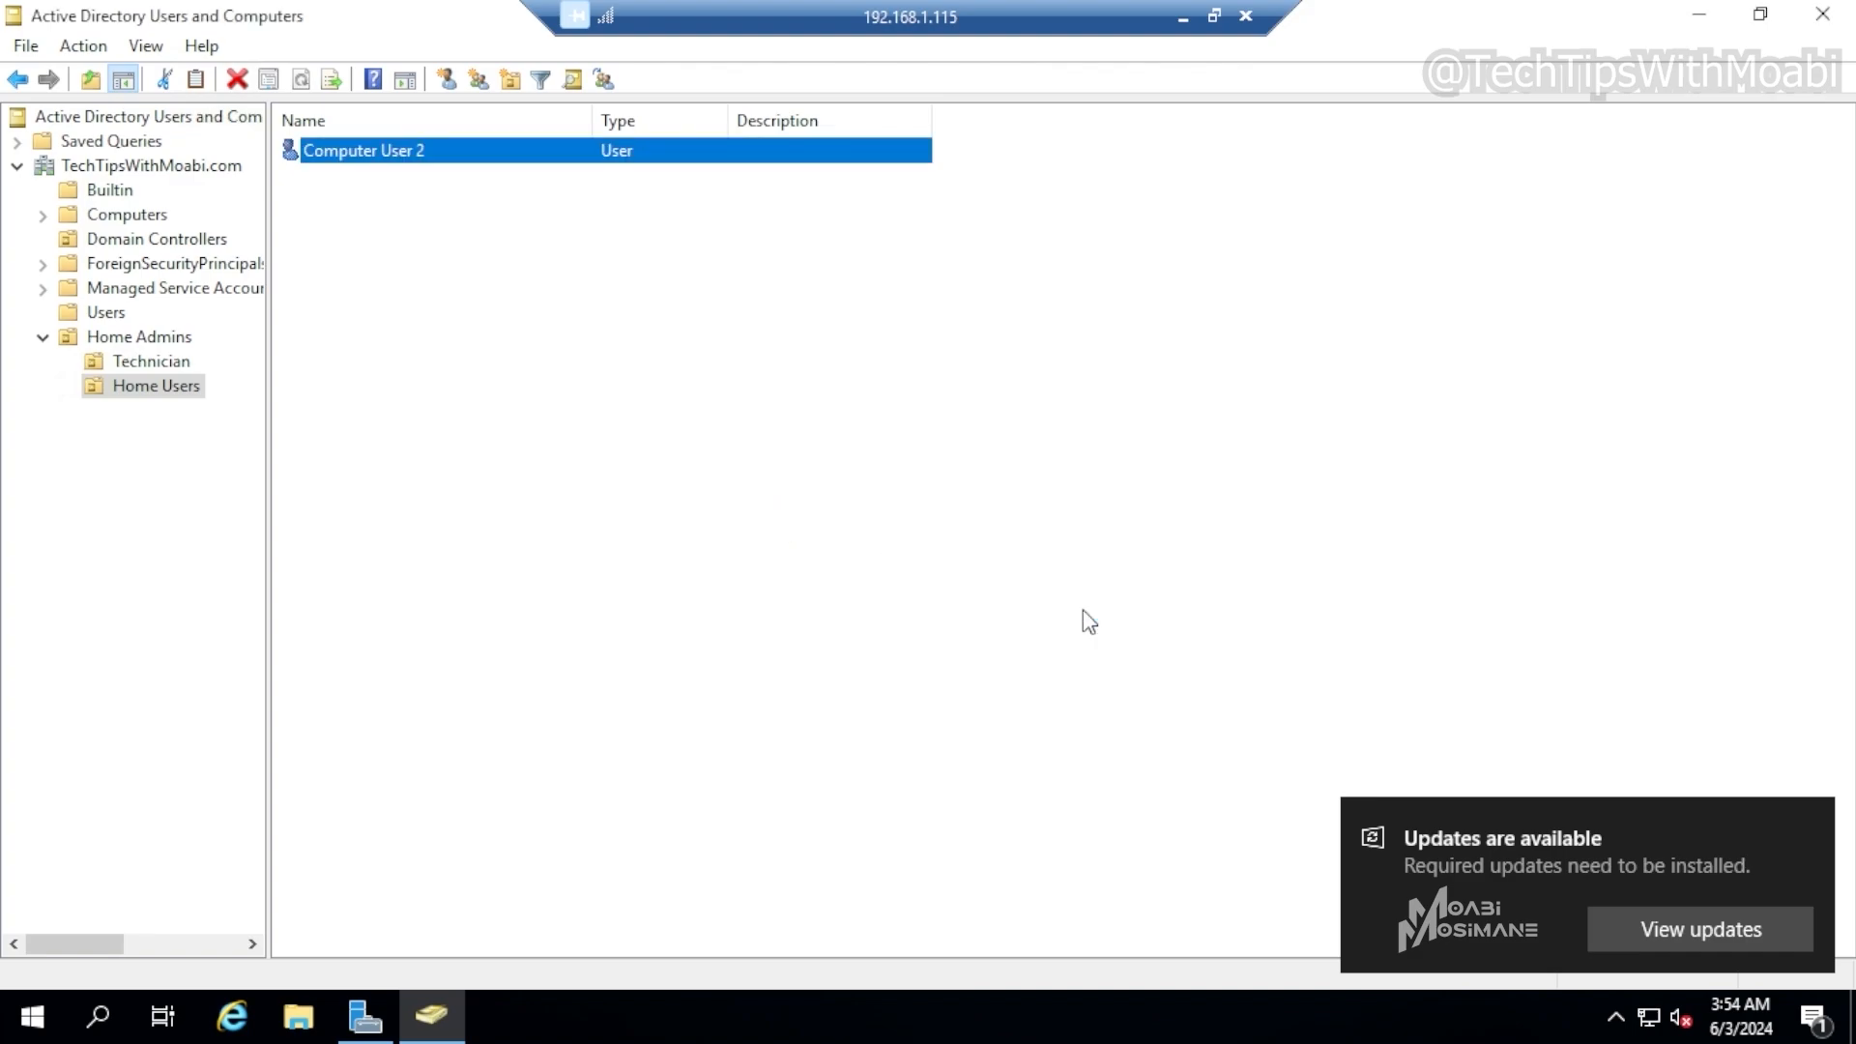
Browse the Technician OU and return to the Home Admins OU
{"action": "left_click", "coordinate": [585, 384]}
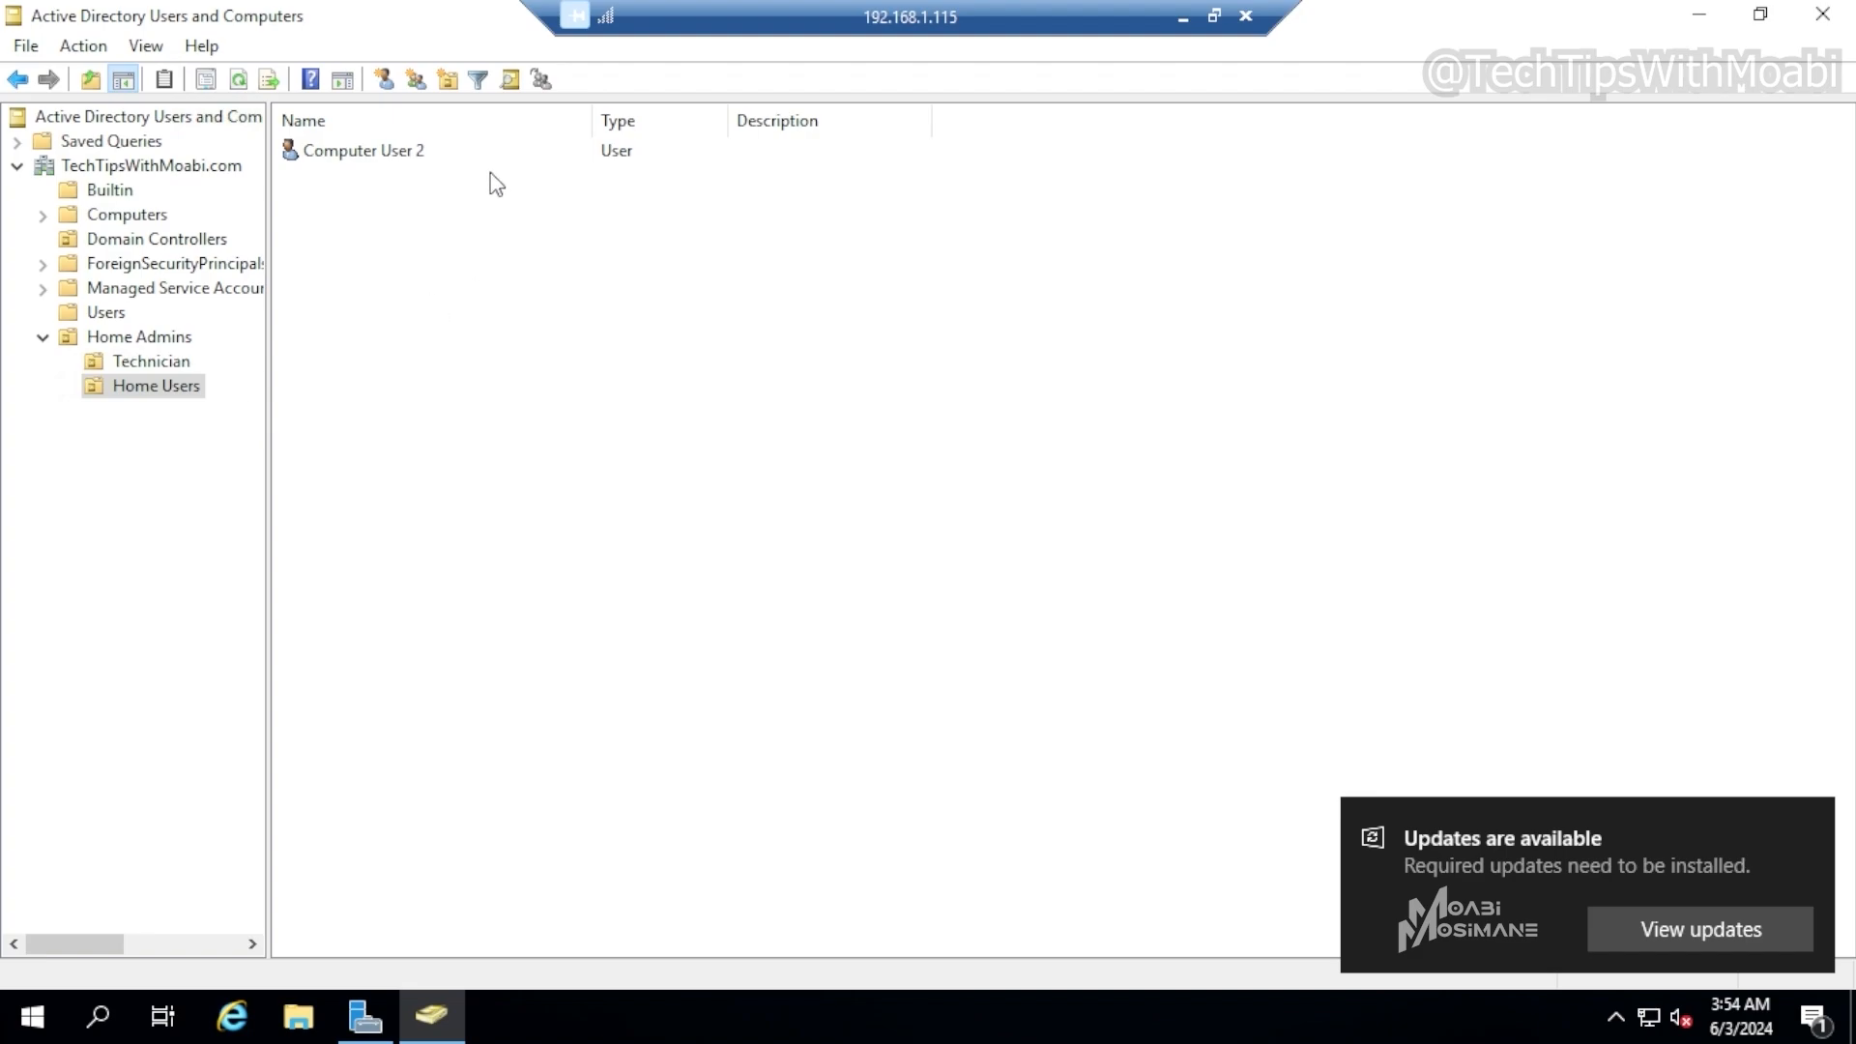
{"action": "left_click", "coordinate": [146, 362]}
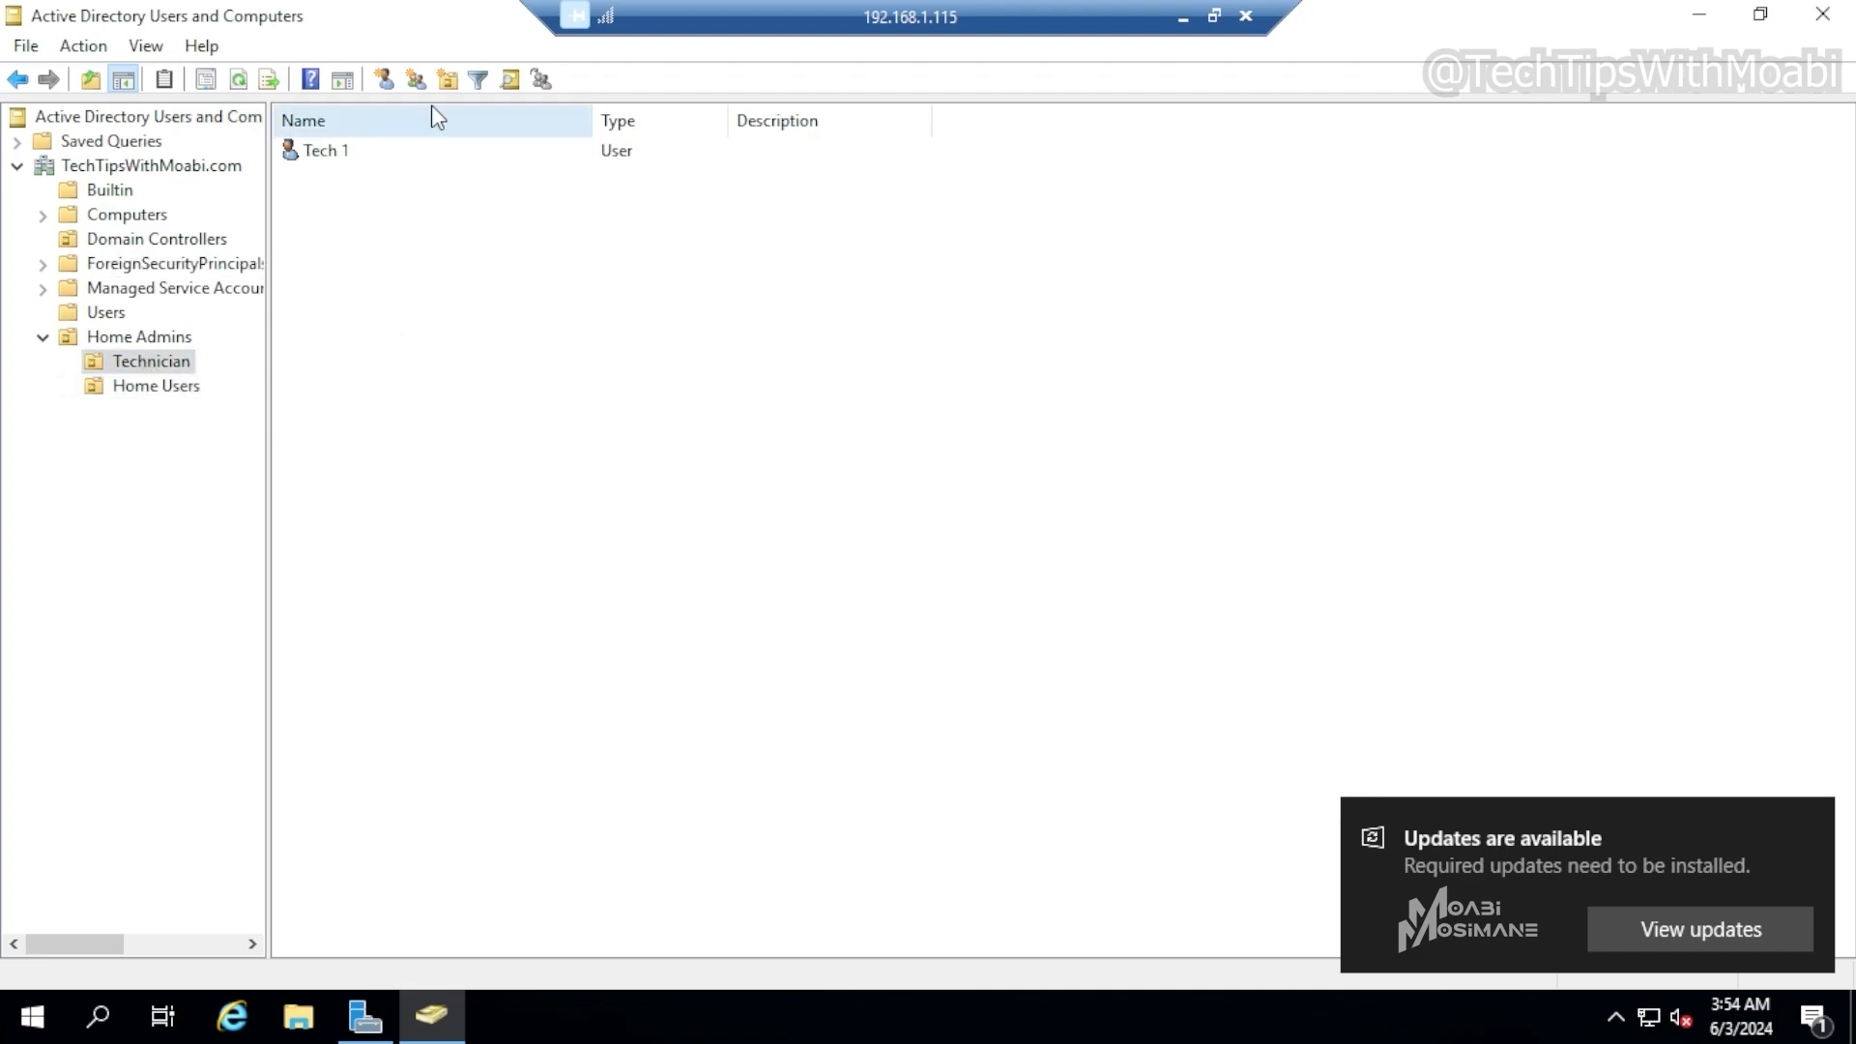
{"action": "left_click", "coordinate": [159, 338]}
{"action": "left_click", "coordinate": [332, 201]}
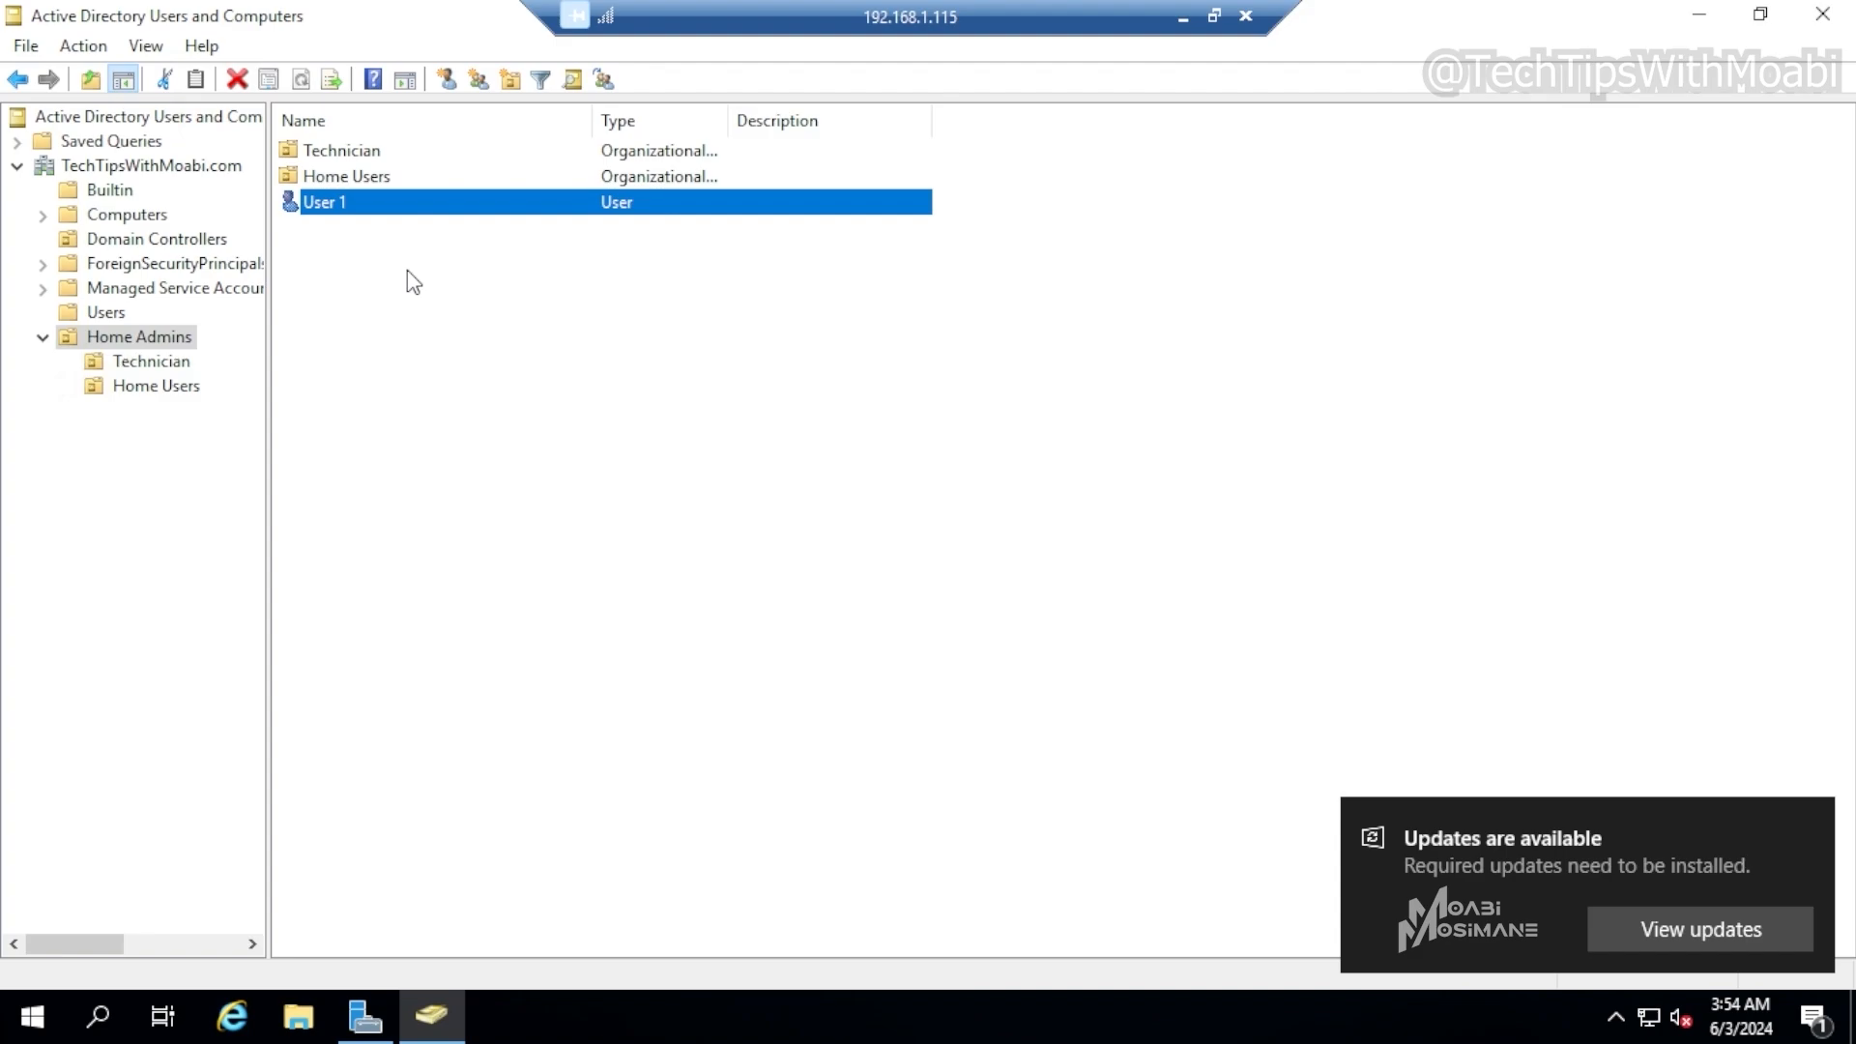
{"action": "right_click", "coordinate": [417, 207]}
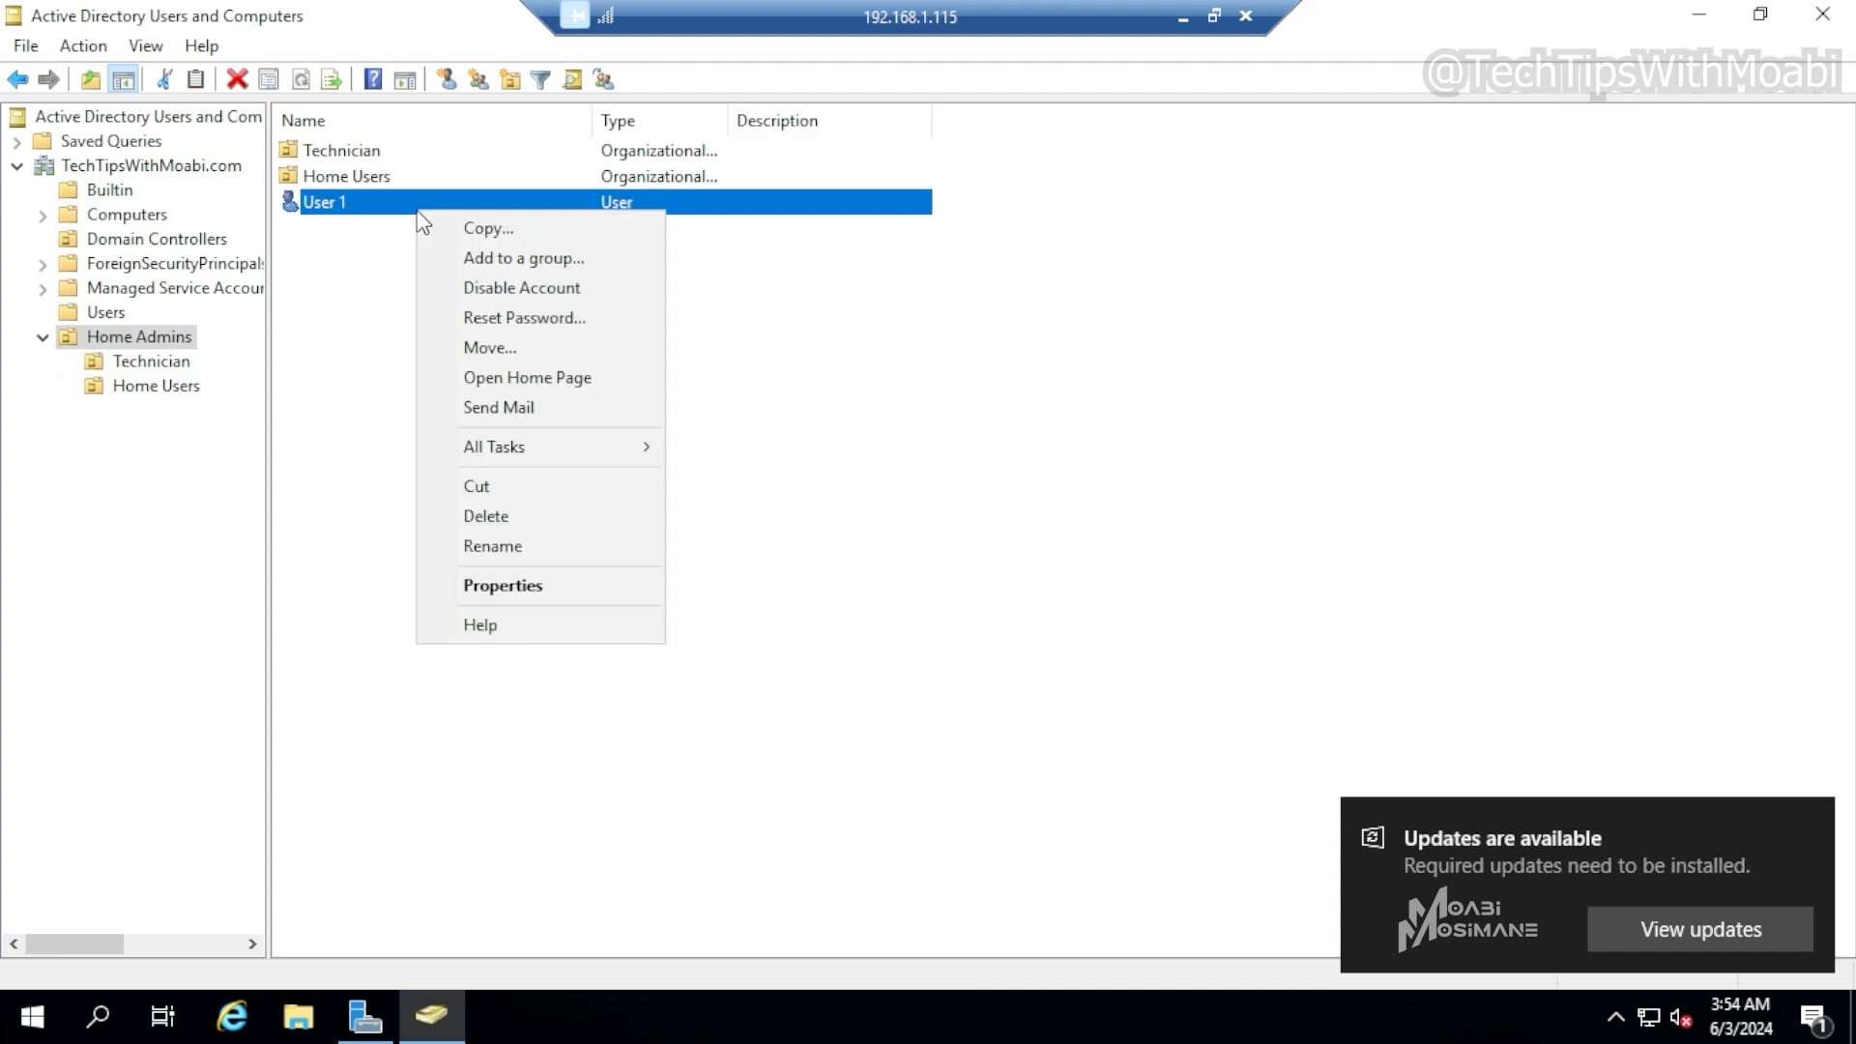
{"action": "left_click", "coordinate": [514, 351]}
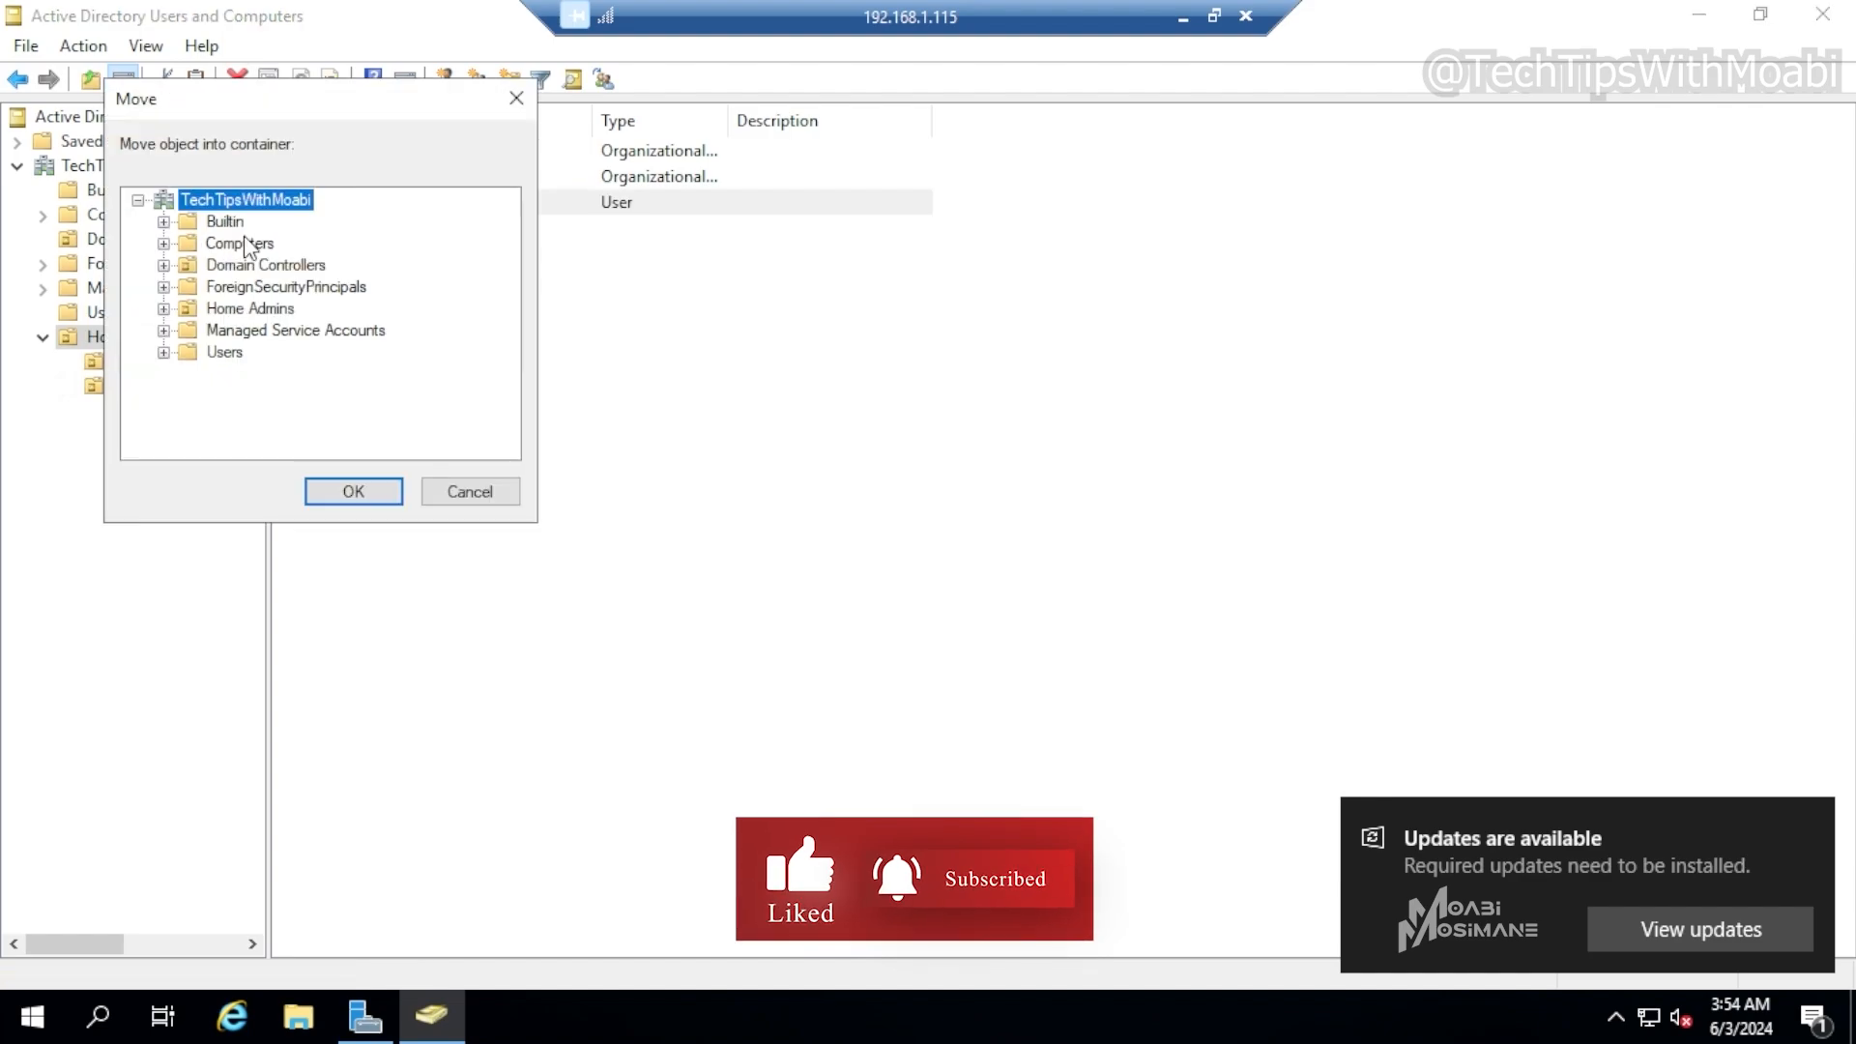
{"action": "double_click", "coordinate": [232, 309]}
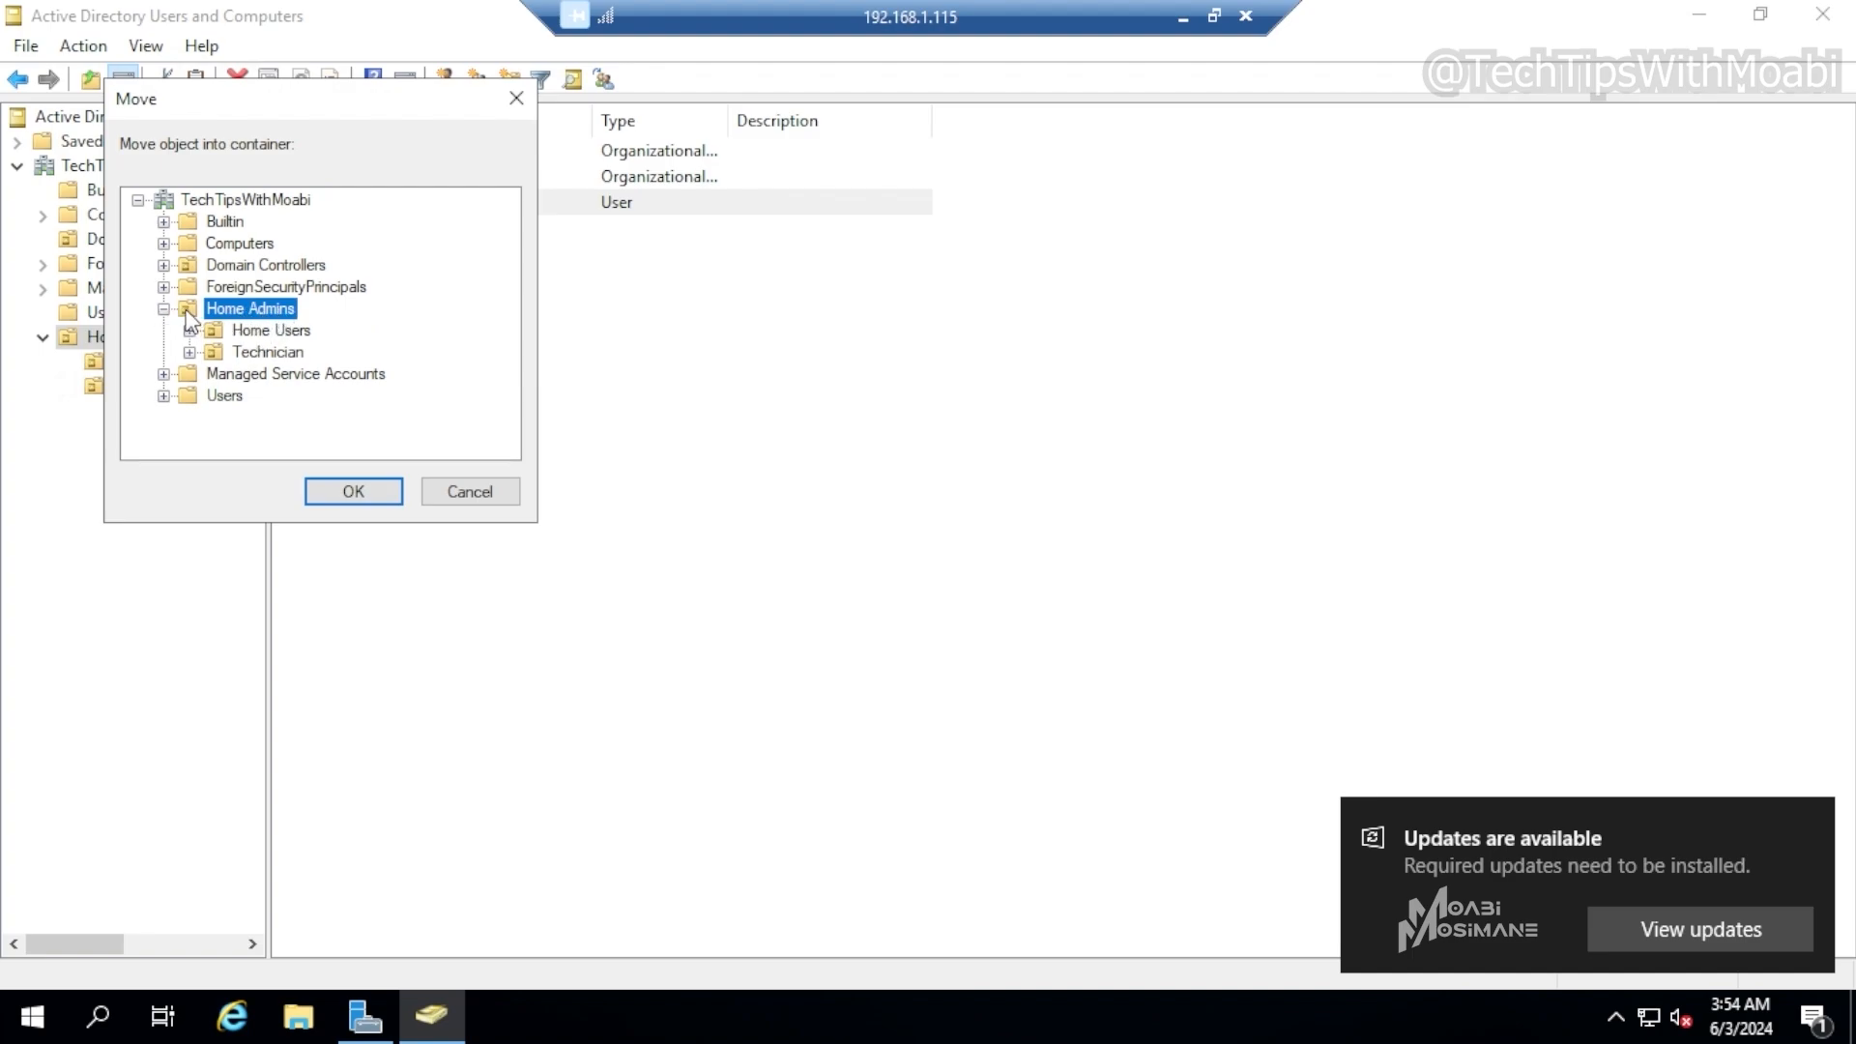
{"action": "left_click", "coordinate": [235, 333]}
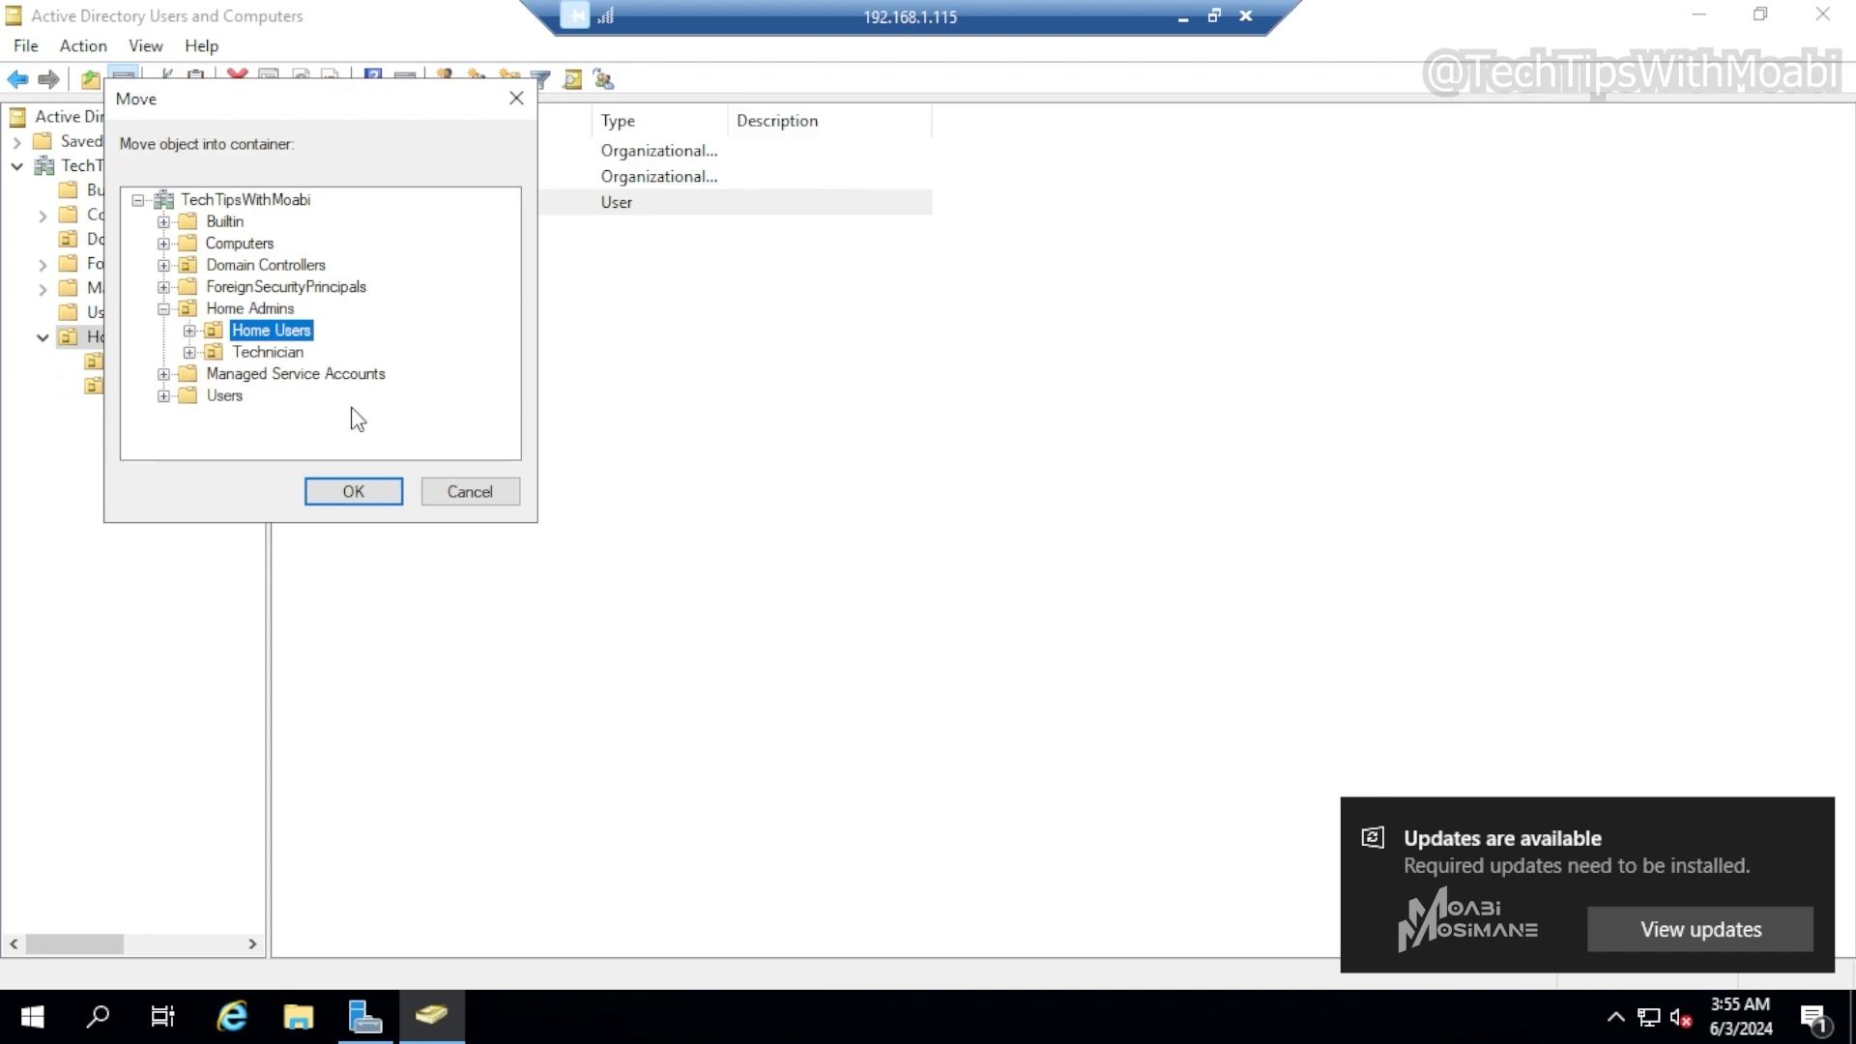
{"action": "left_click", "coordinate": [447, 495]}
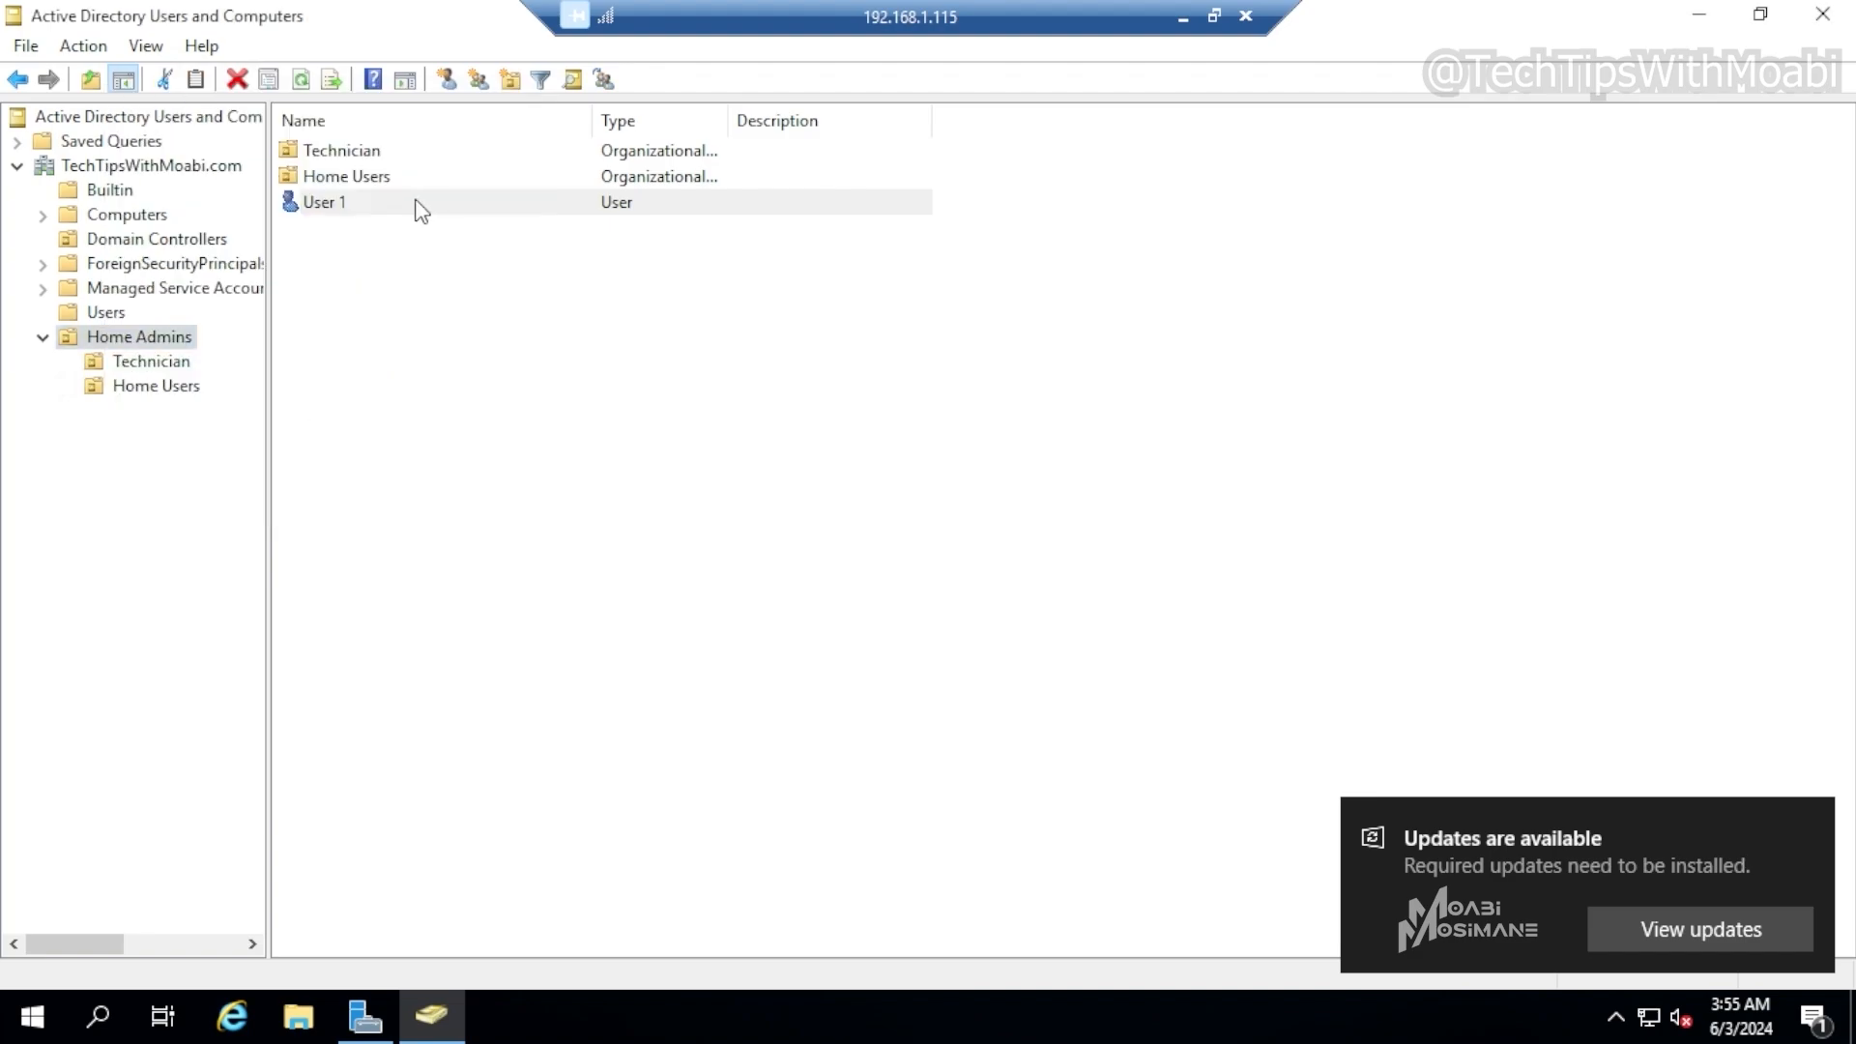
Move User 1 from the Home Admins OU into the Home Users OU, accepting the move
{"action": "left_click", "coordinate": [426, 202]}
{"action": "left_click_drag", "start_coordinate": [528, 211], "coordinate": [359, 185]}
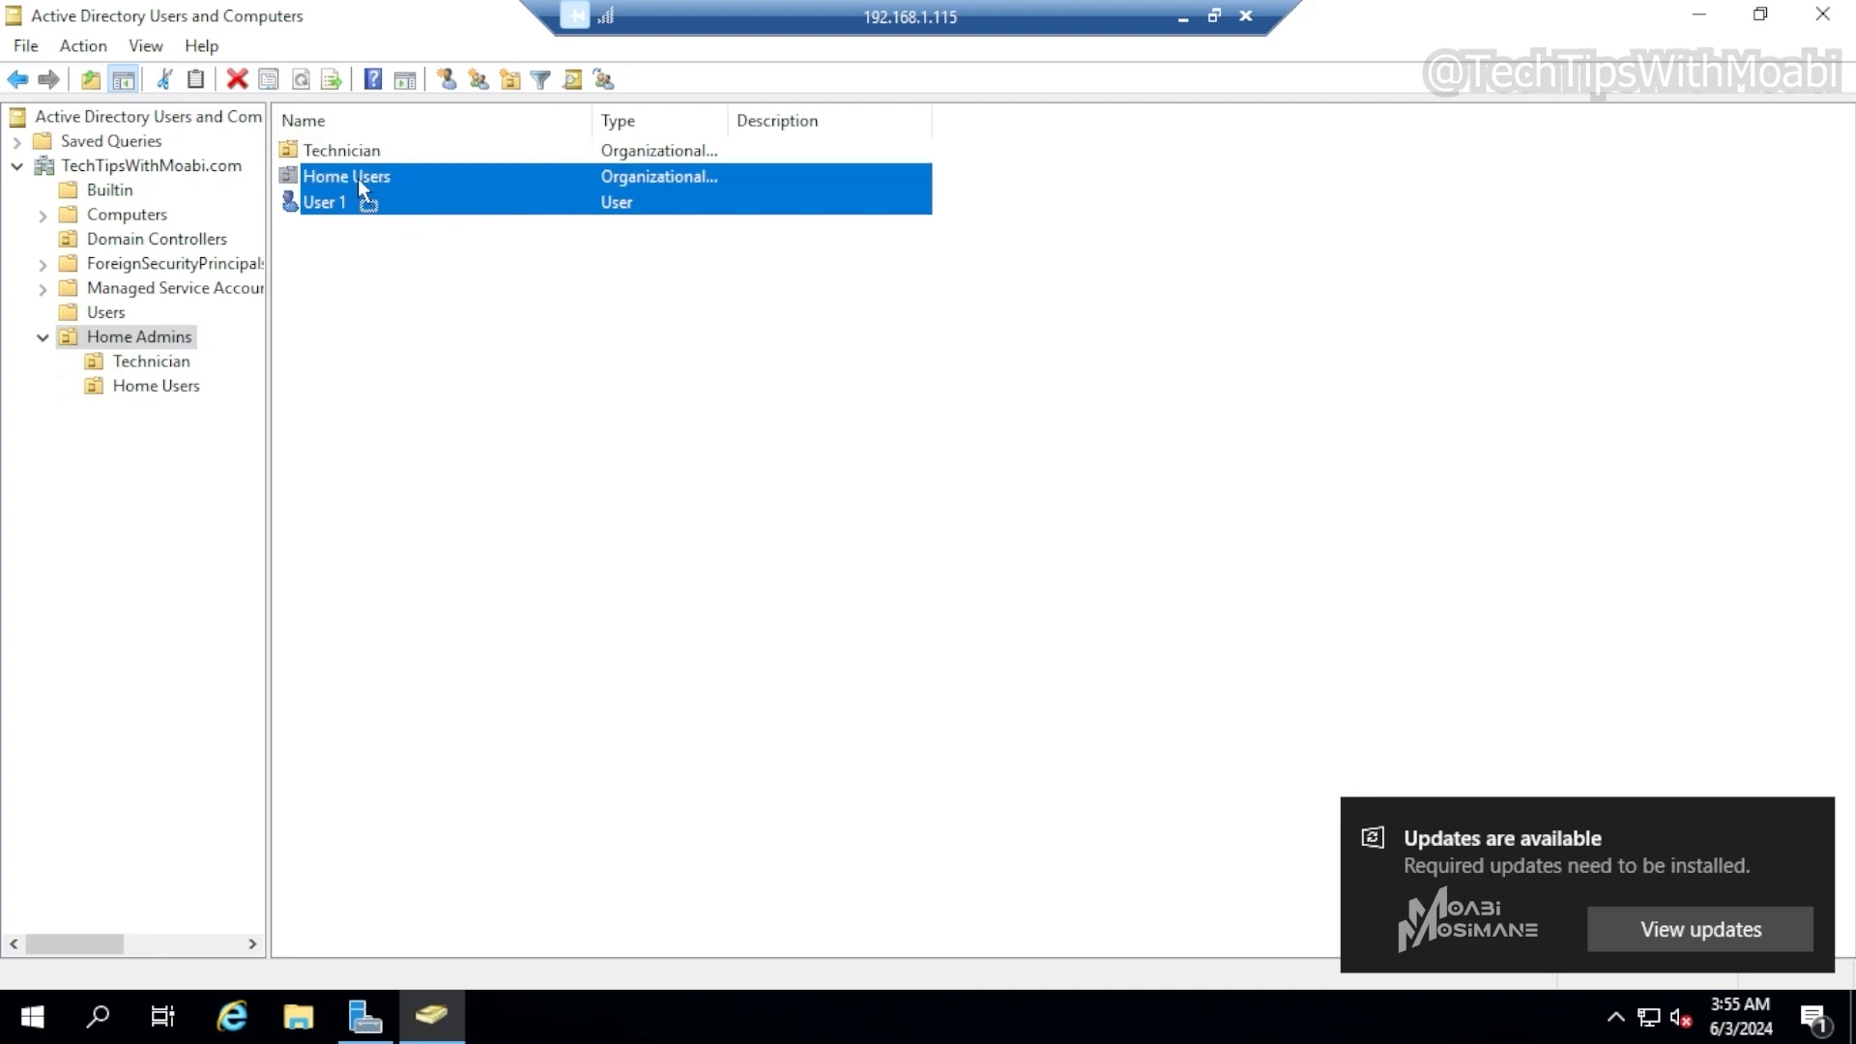
{"action": "left_click_drag", "start_coordinate": [358, 178], "coordinate": [358, 178]}
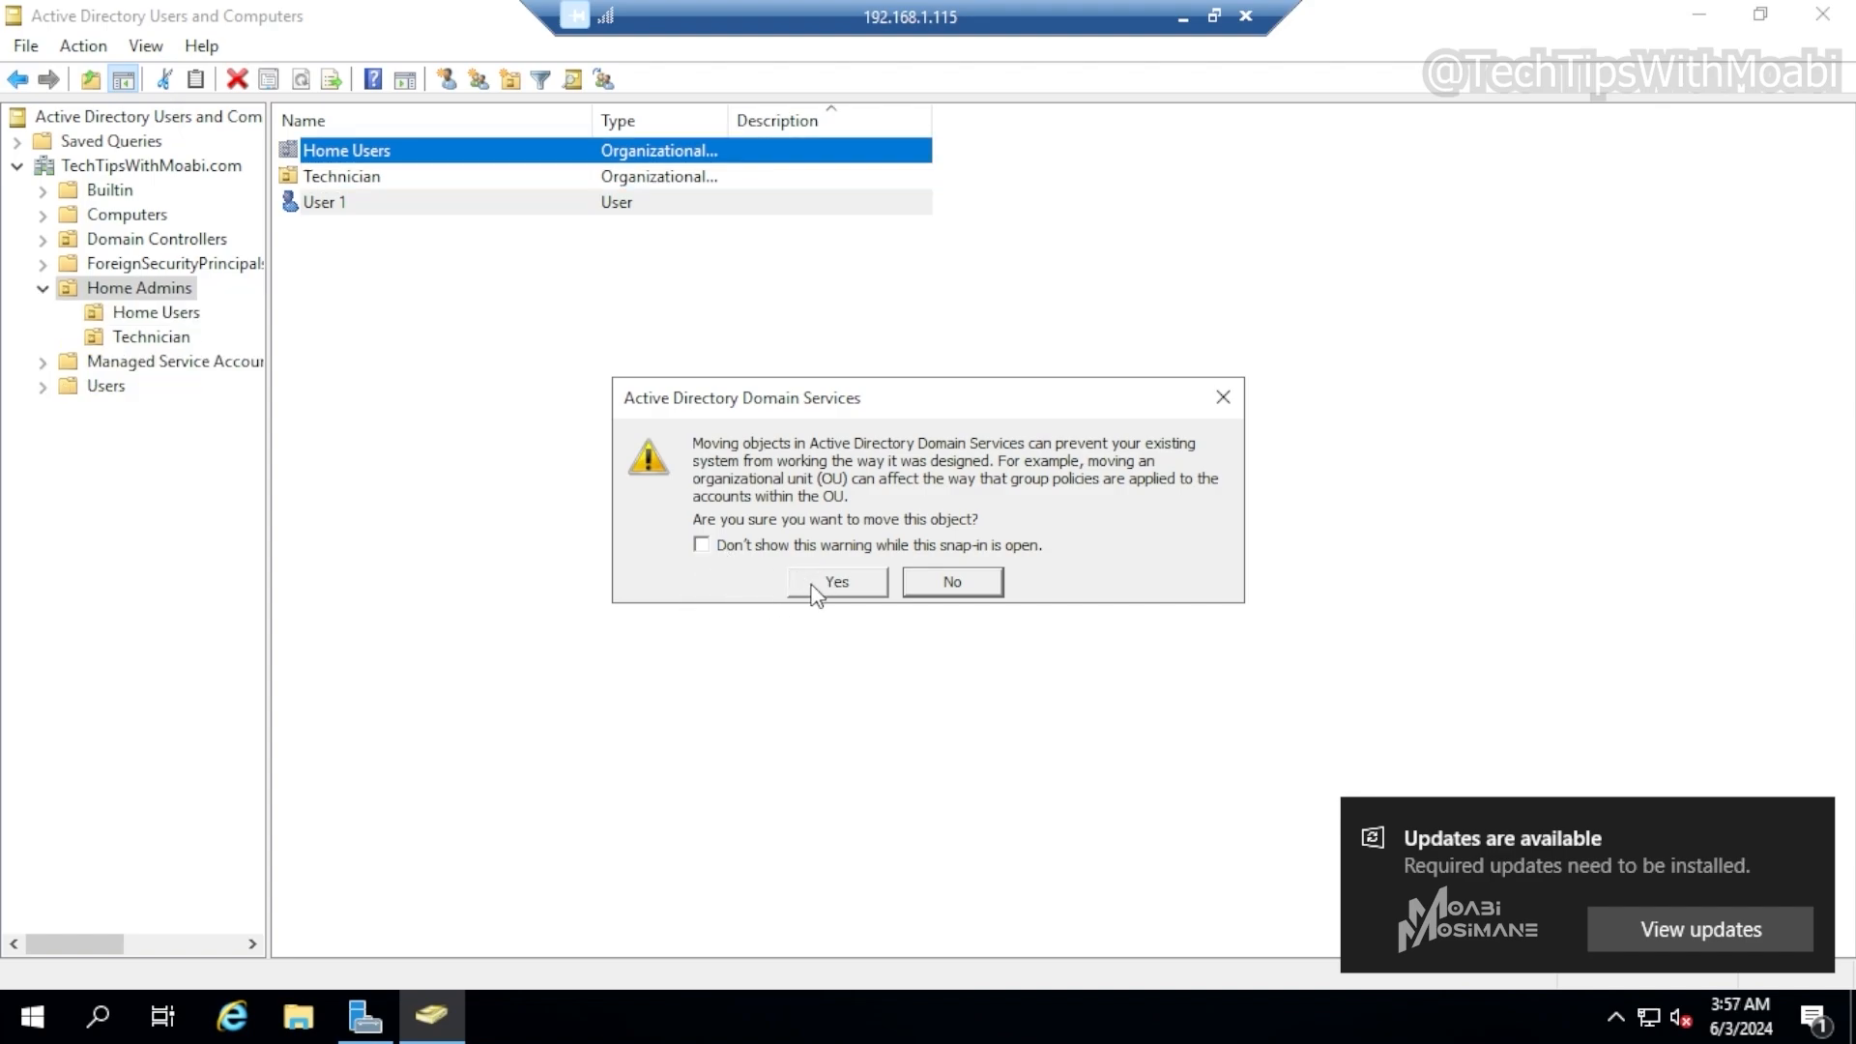
{"action": "left_click", "coordinate": [813, 586]}
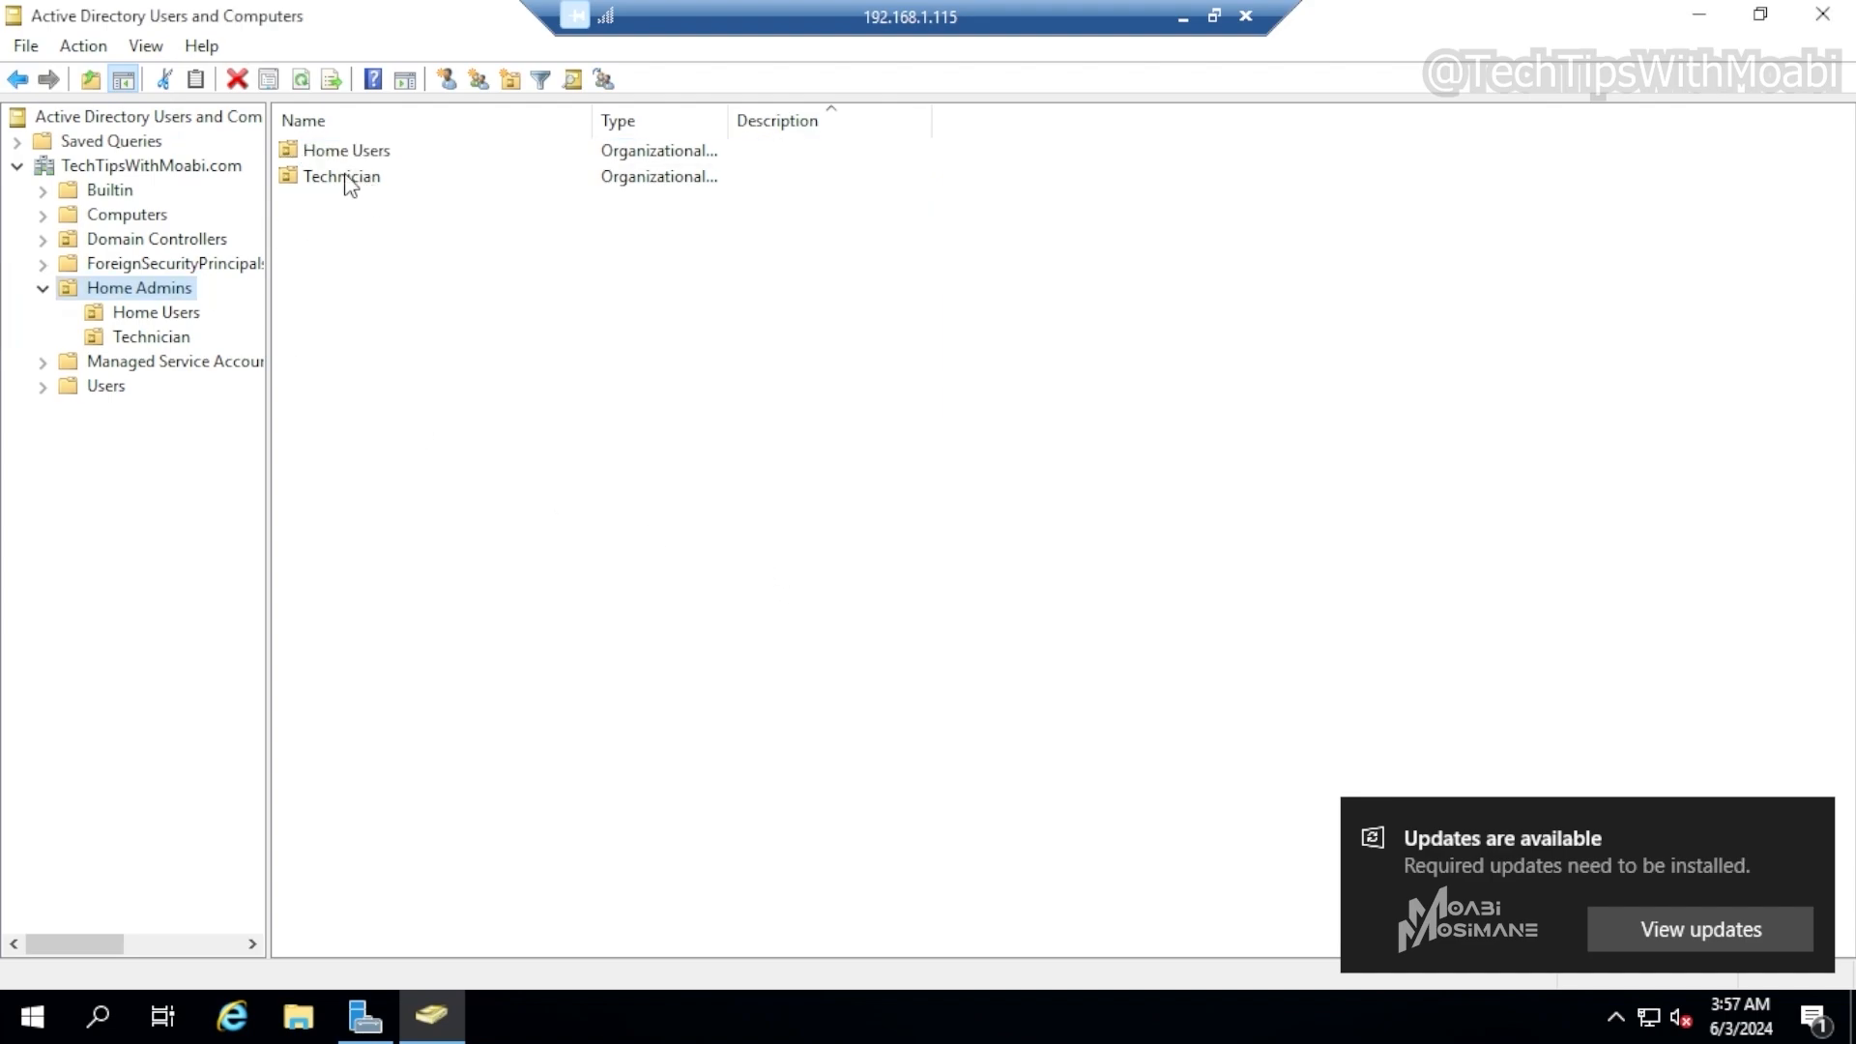
Refresh the domain and check the contents of the Home Users, Technician and Home Admins OUs
{"action": "left_click", "coordinate": [180, 169]}
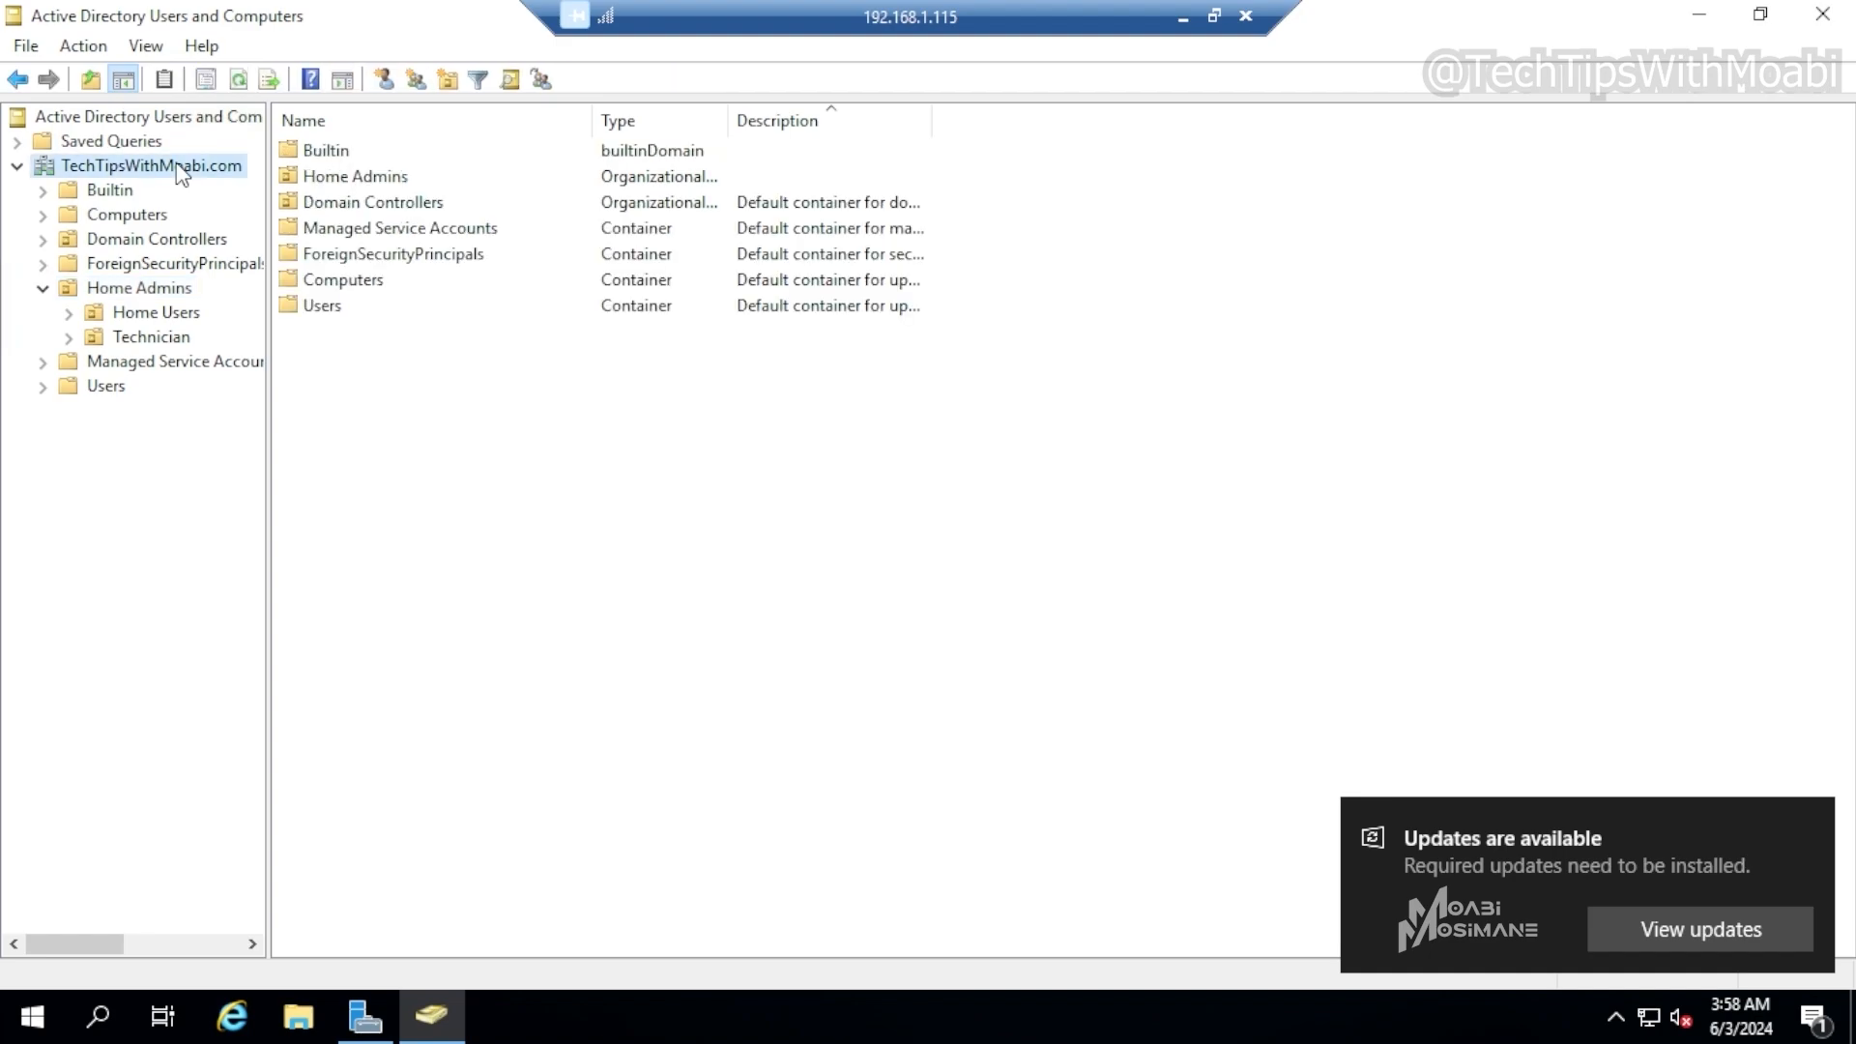
{"action": "left_click", "coordinate": [240, 83]}
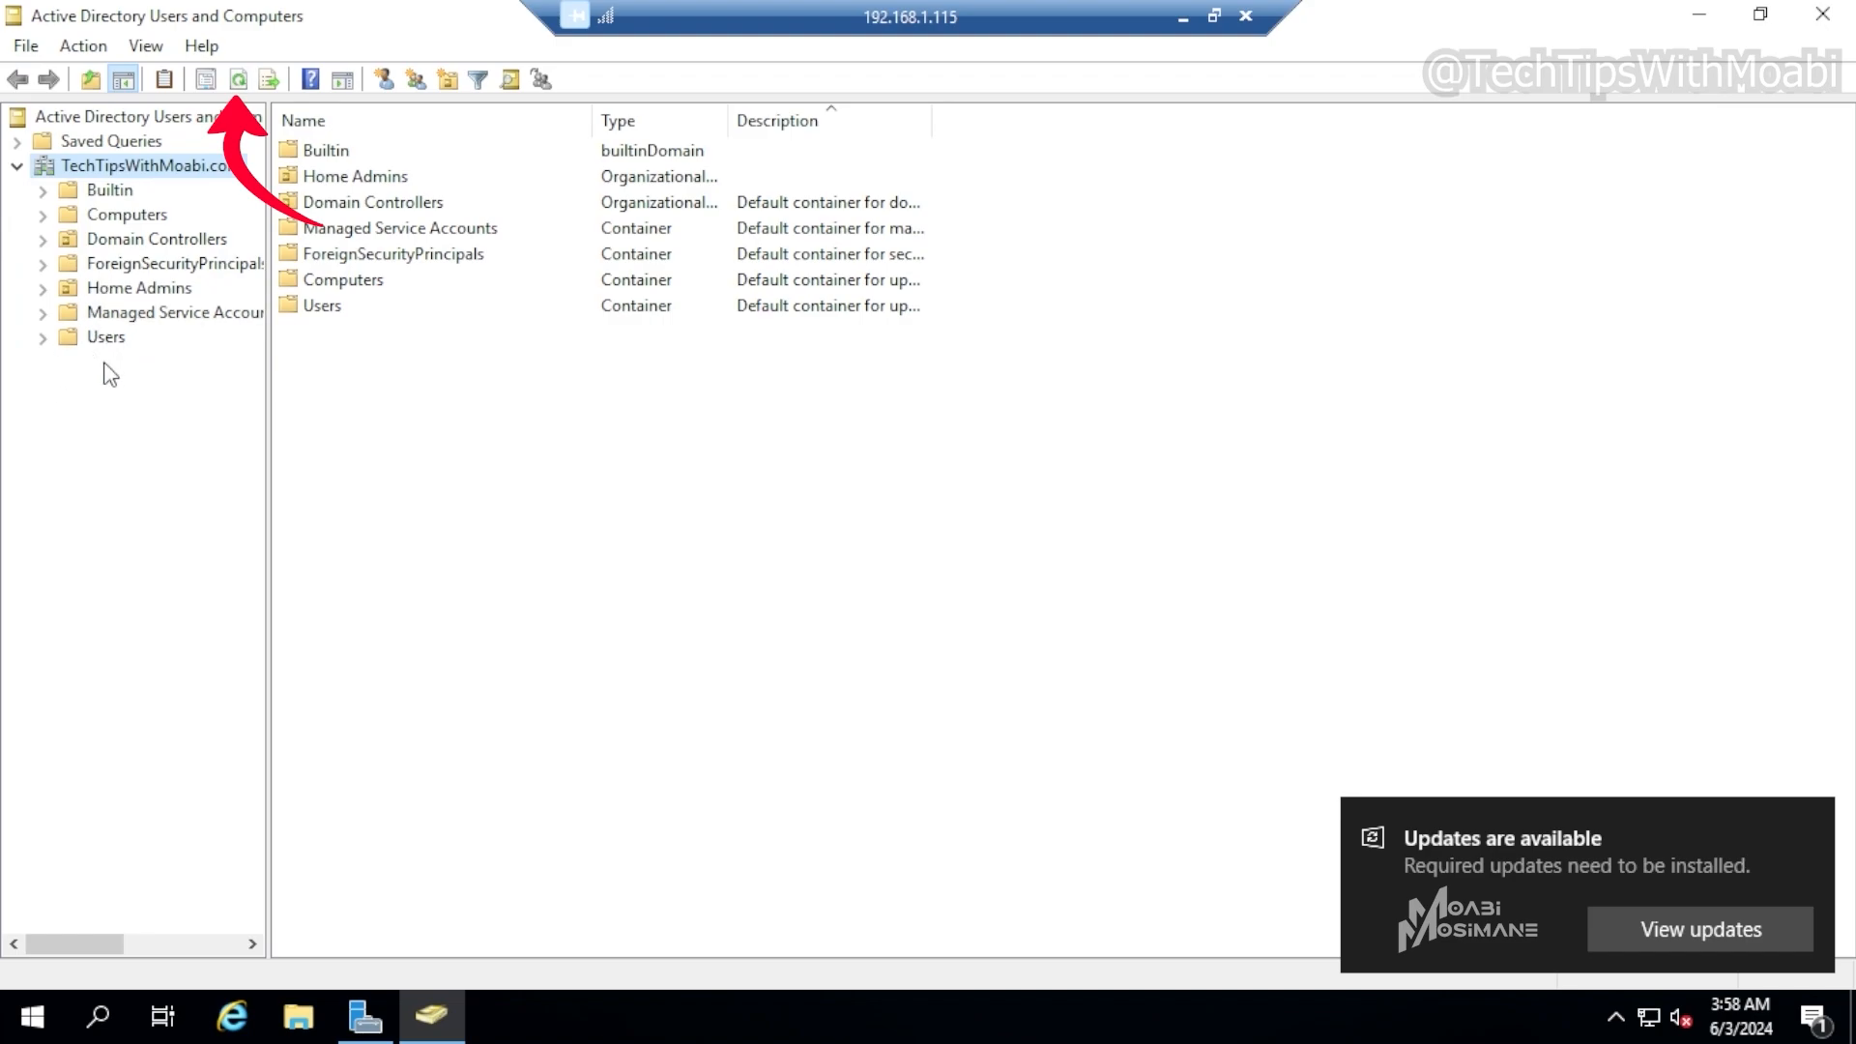
{"action": "double_click", "coordinate": [136, 288]}
{"action": "left_click", "coordinate": [154, 314]}
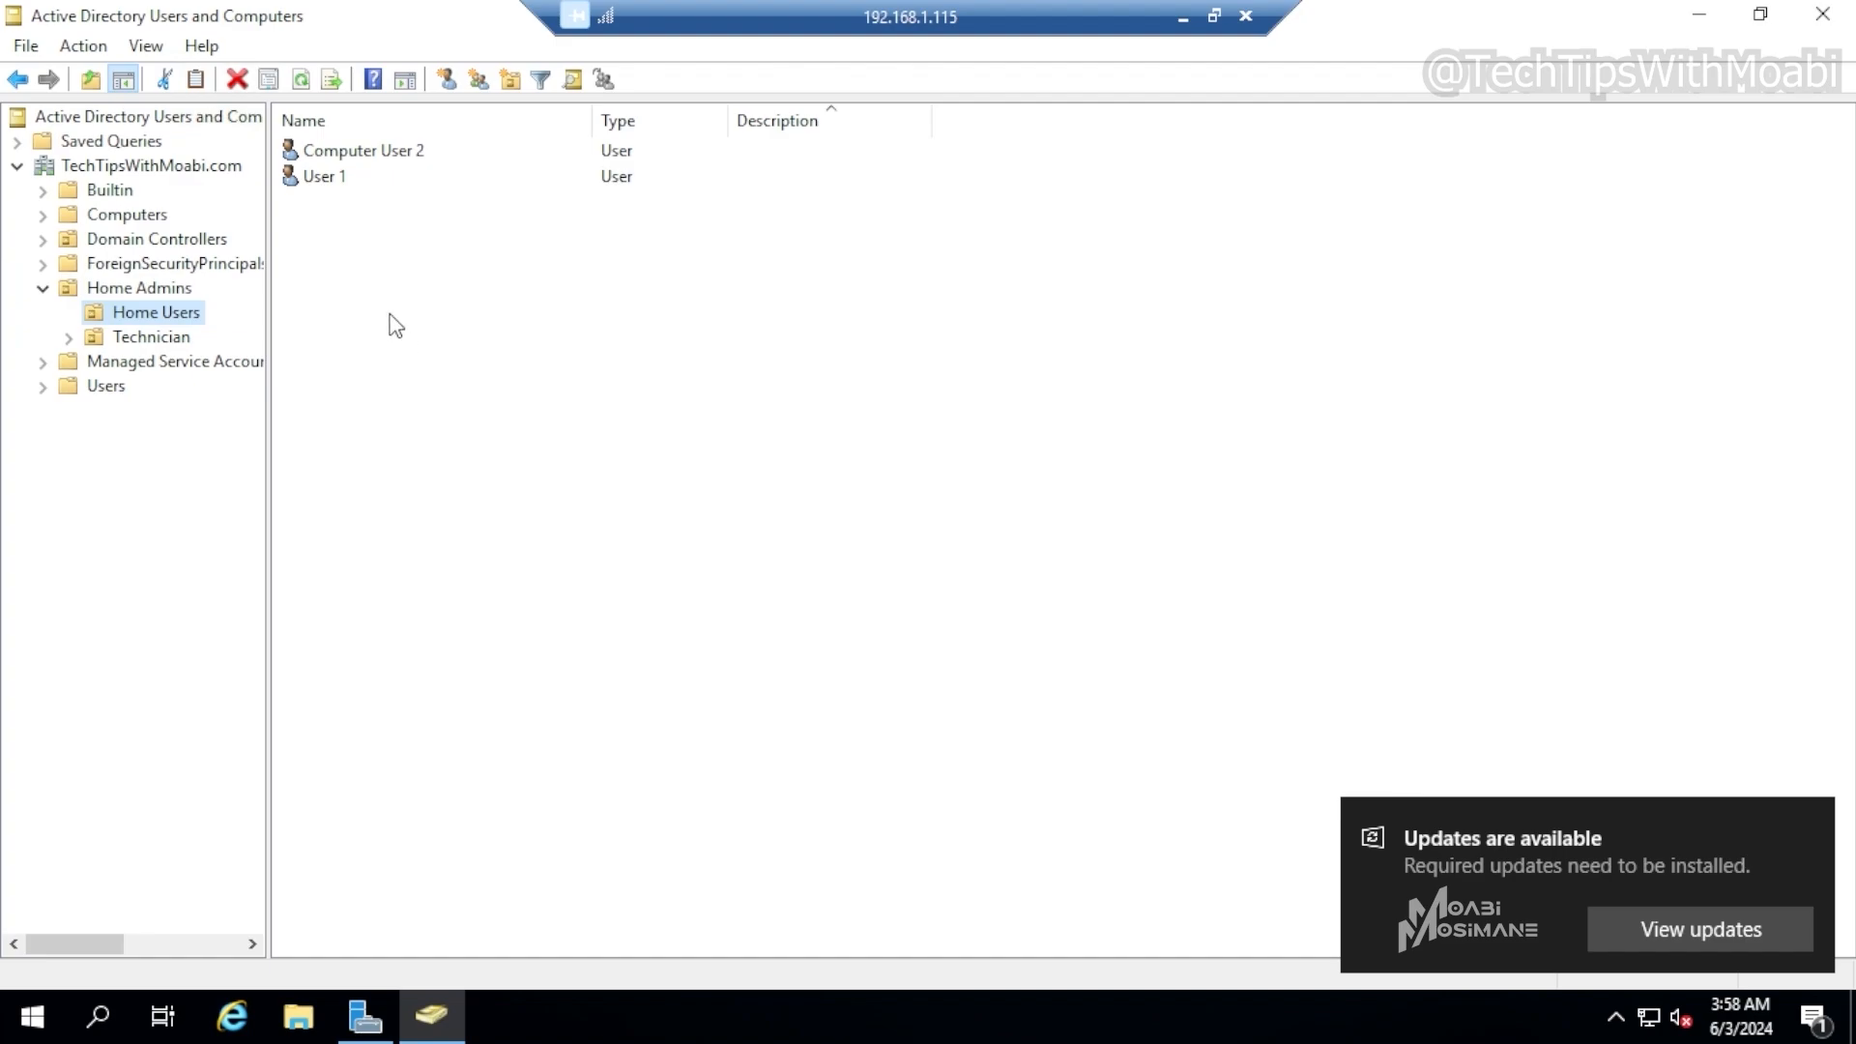
{"action": "left_click", "coordinate": [145, 340]}
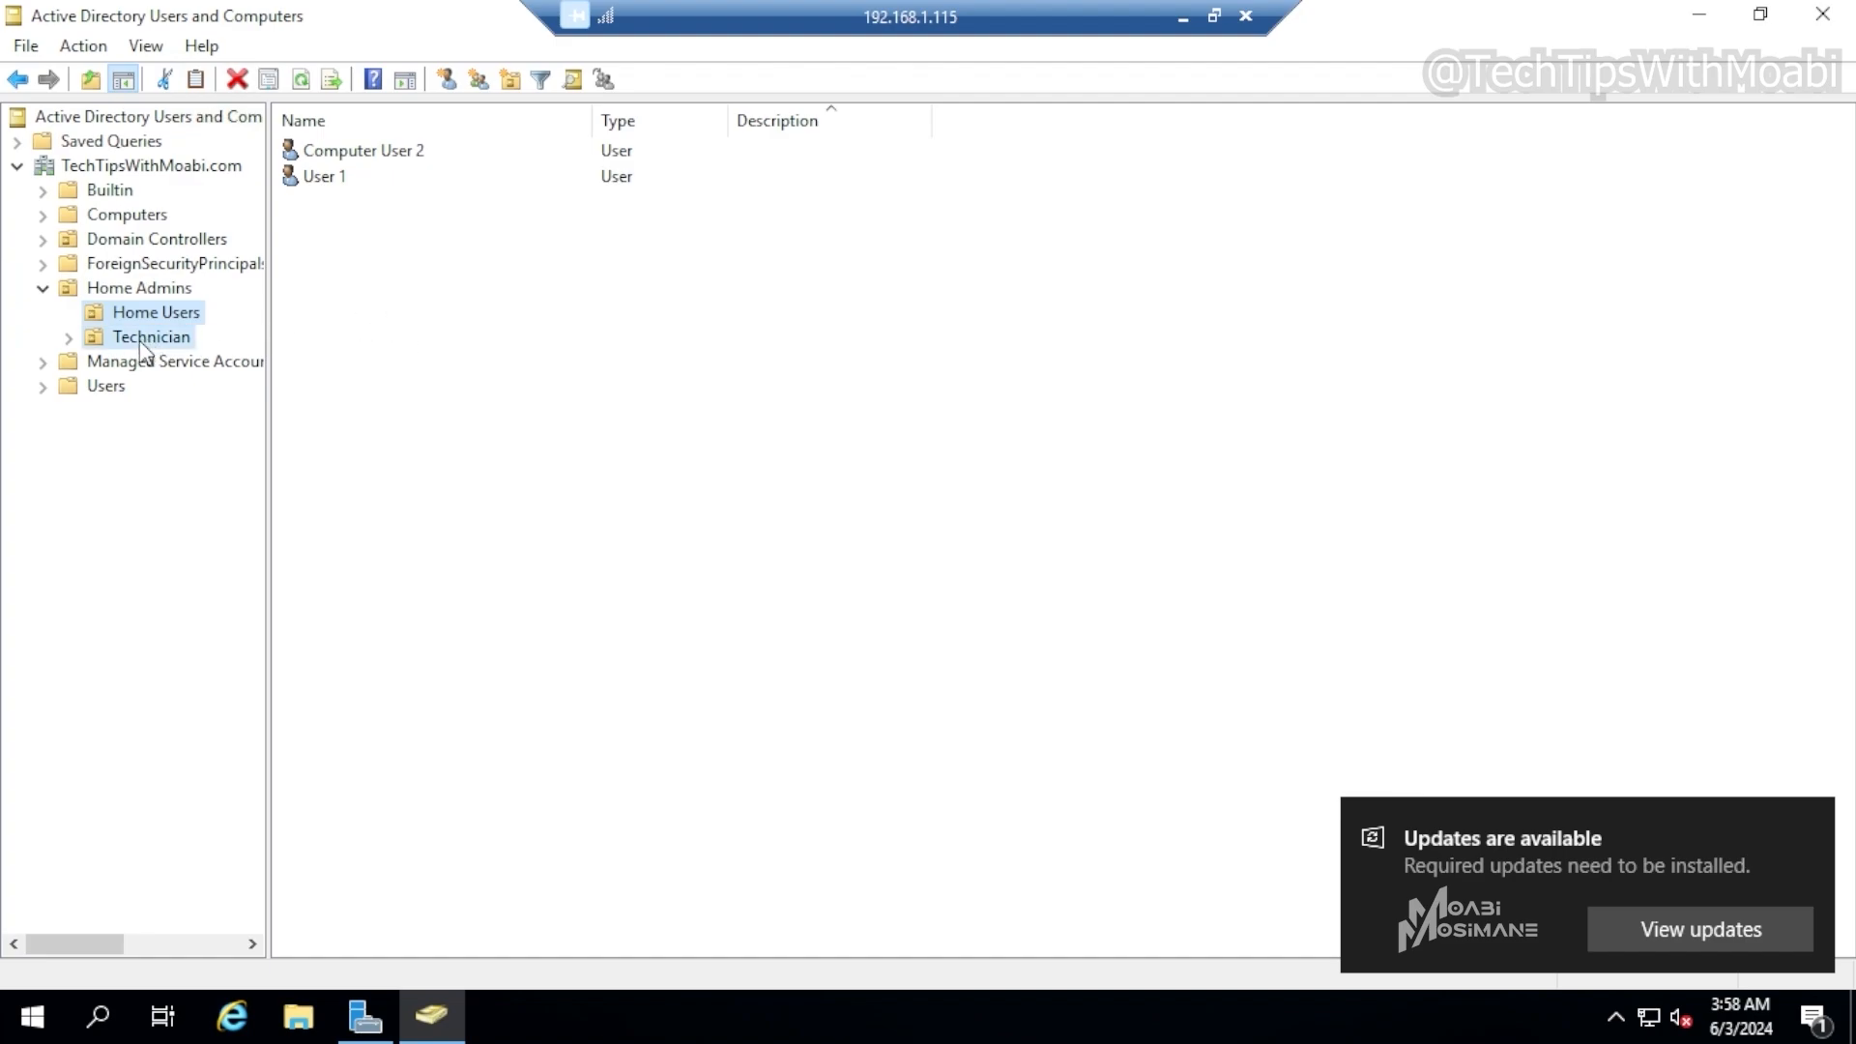
{"action": "left_click", "coordinate": [139, 288]}
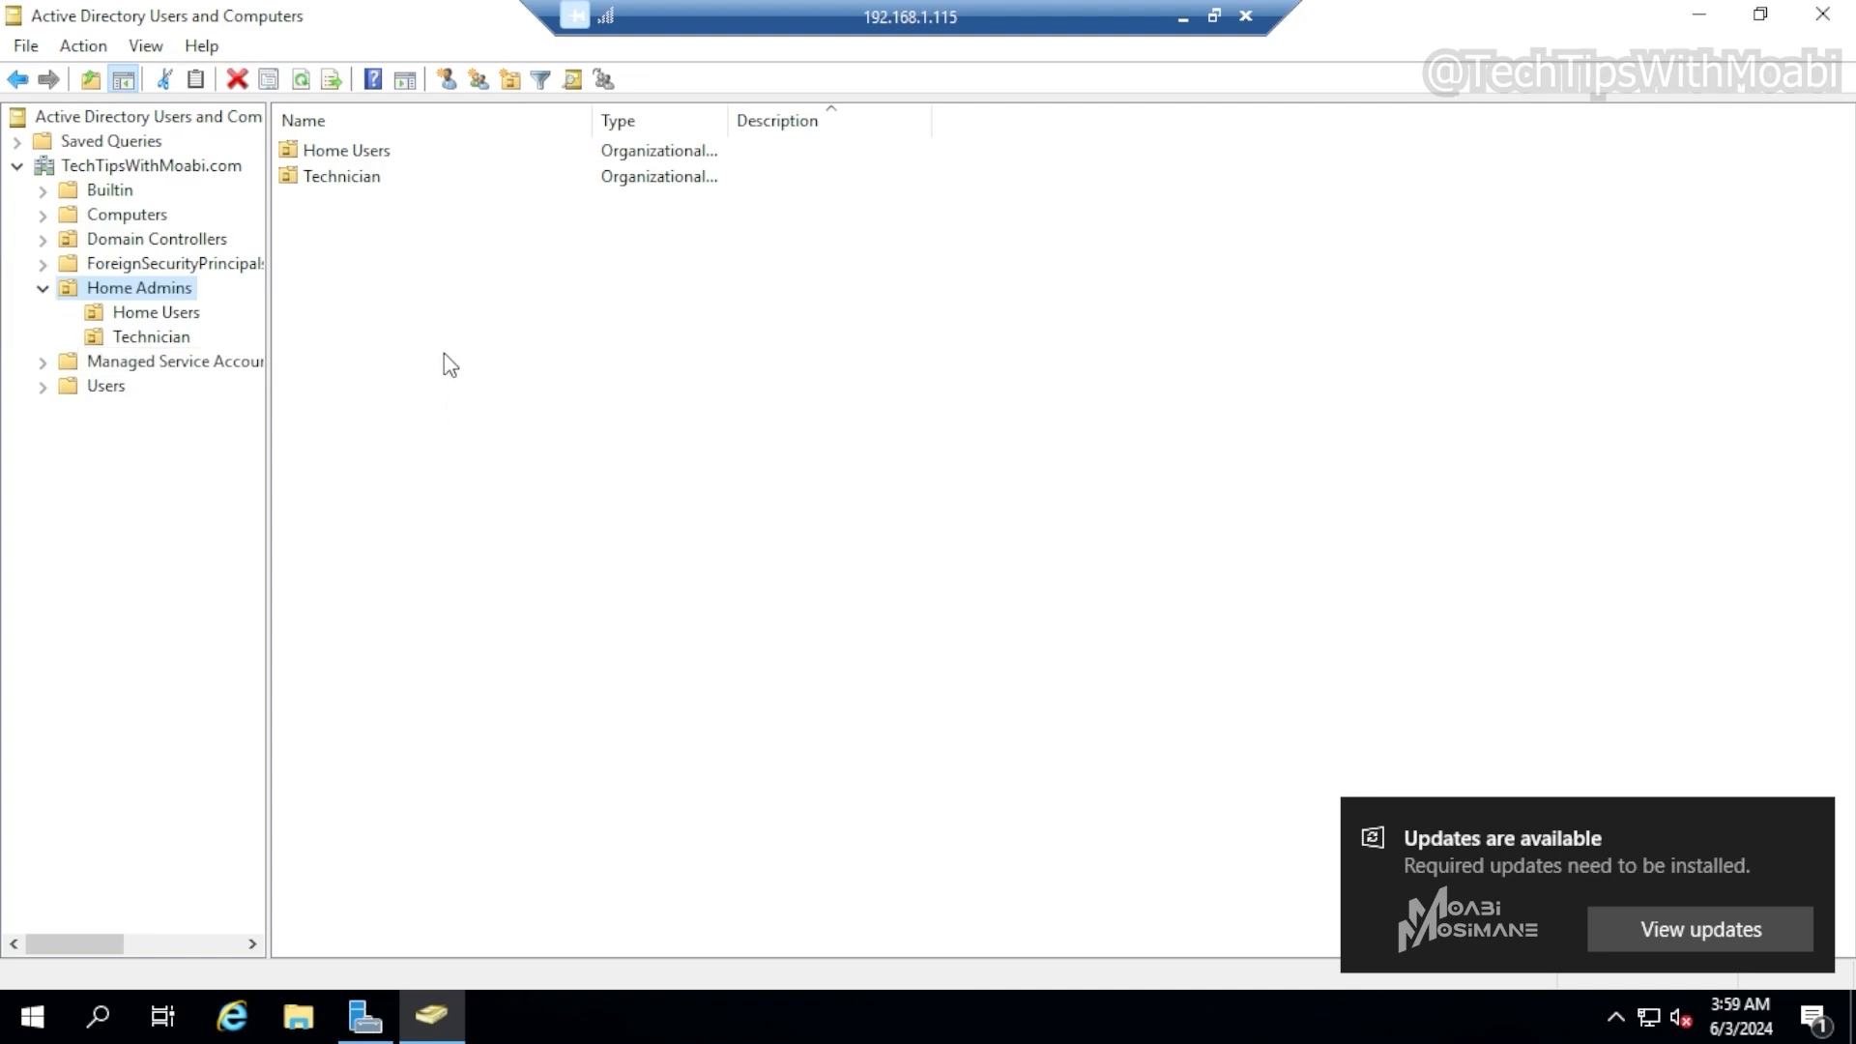
Browse the Home Users and Technician OUs and return to the Home Admins OU
{"action": "right_click", "coordinate": [147, 292]}
{"action": "left_click", "coordinate": [148, 319]}
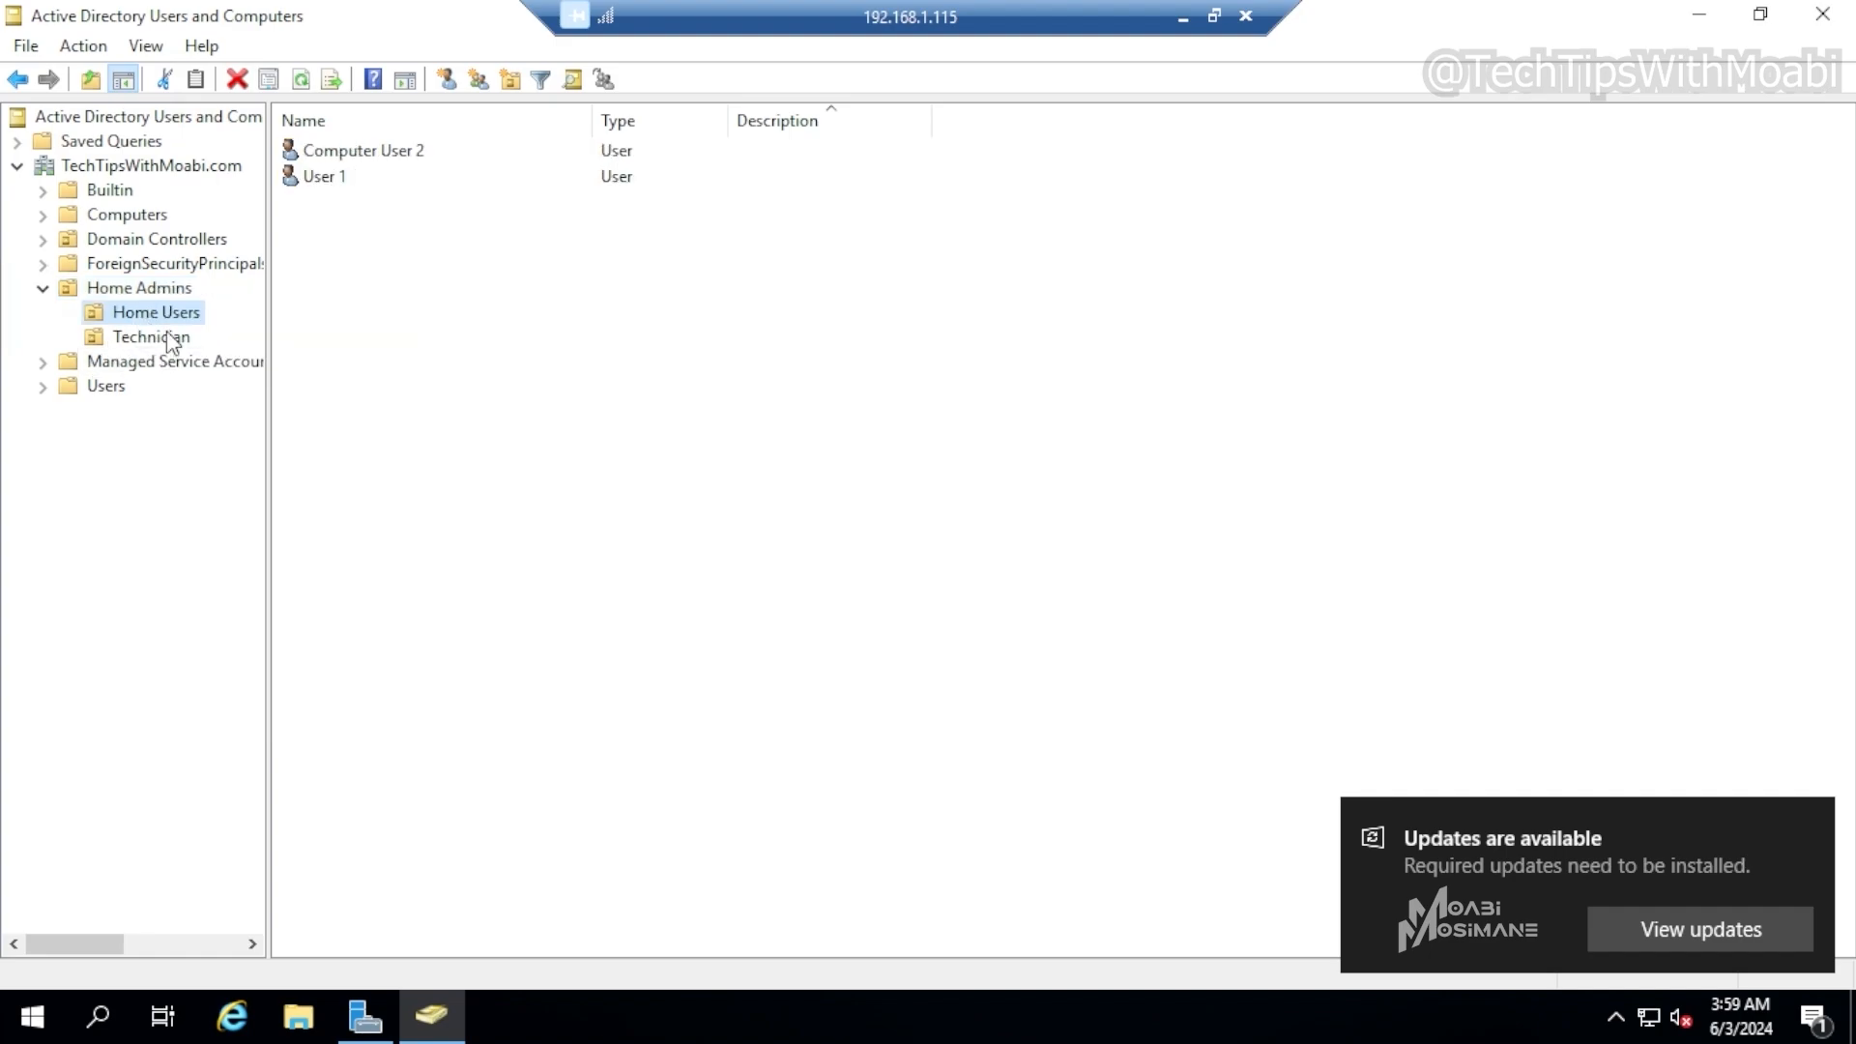
{"action": "left_click", "coordinate": [170, 339]}
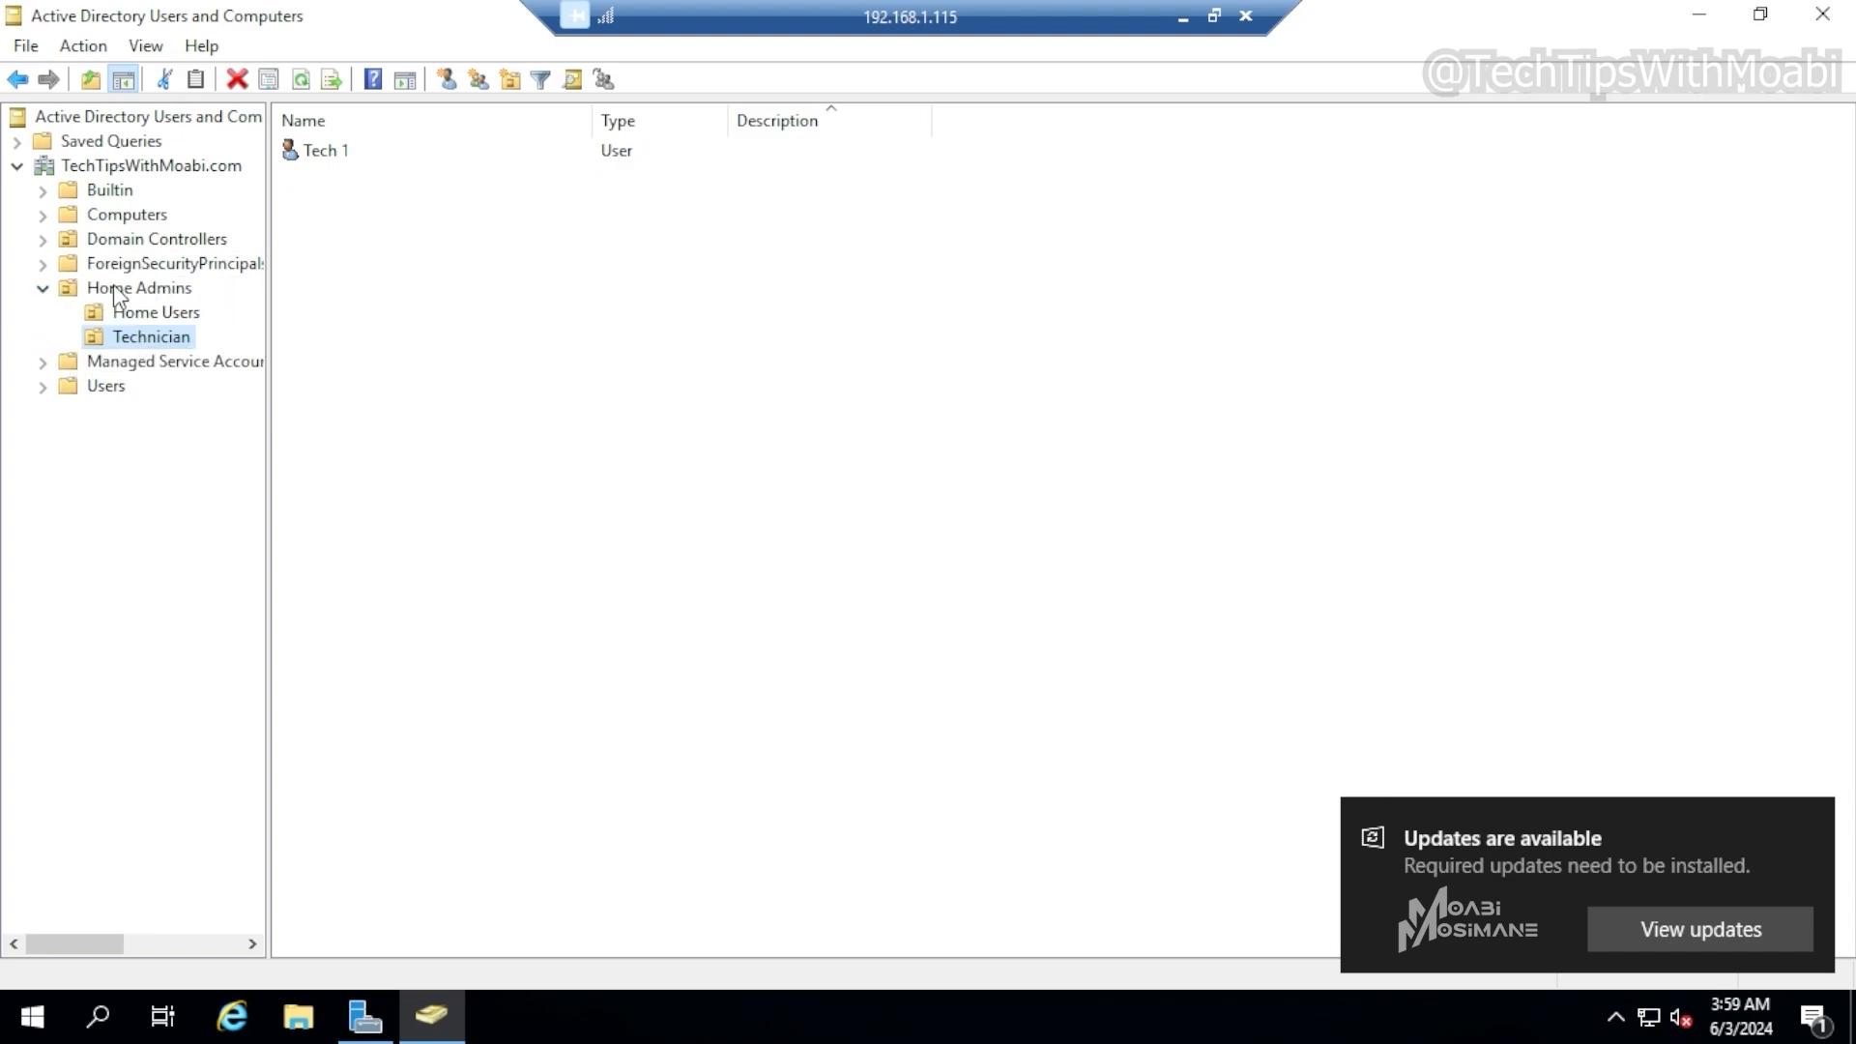
{"action": "left_click", "coordinate": [142, 292]}
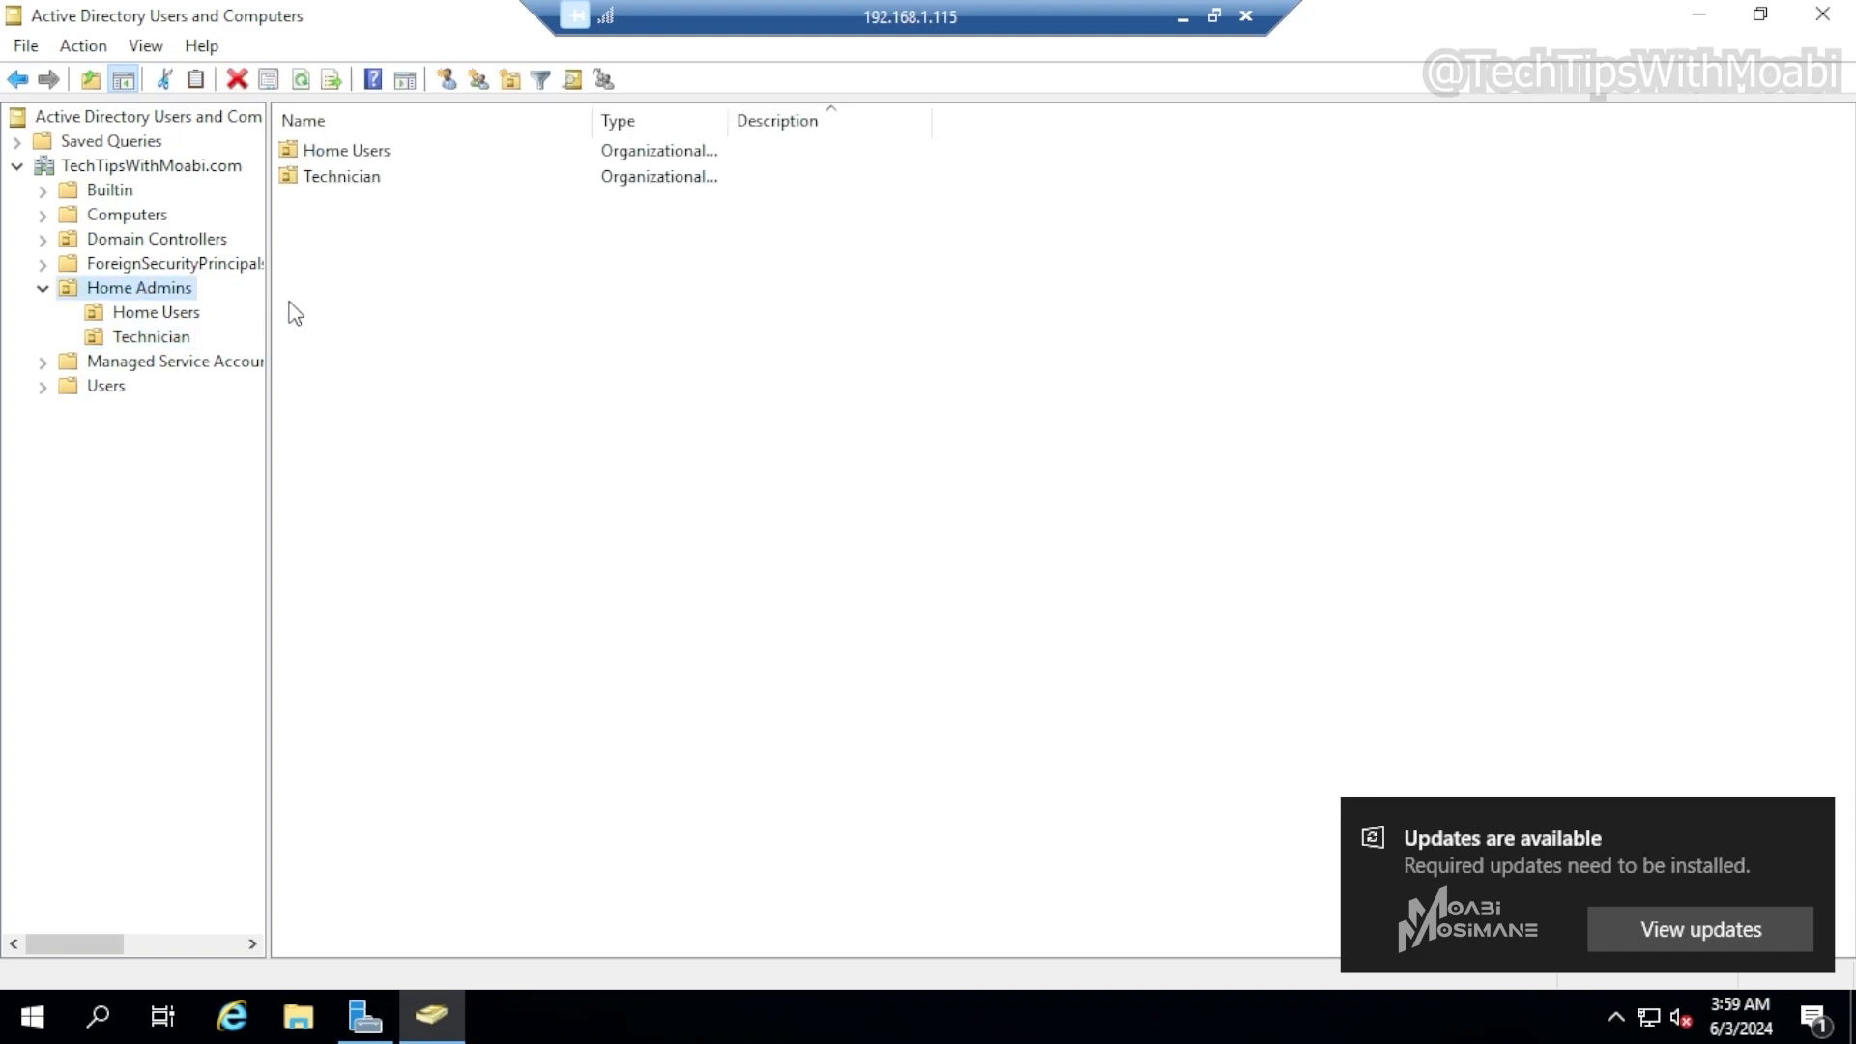
Create a new group named Group 1 in the Home Admins OU
{"action": "right_click", "coordinate": [405, 303]}
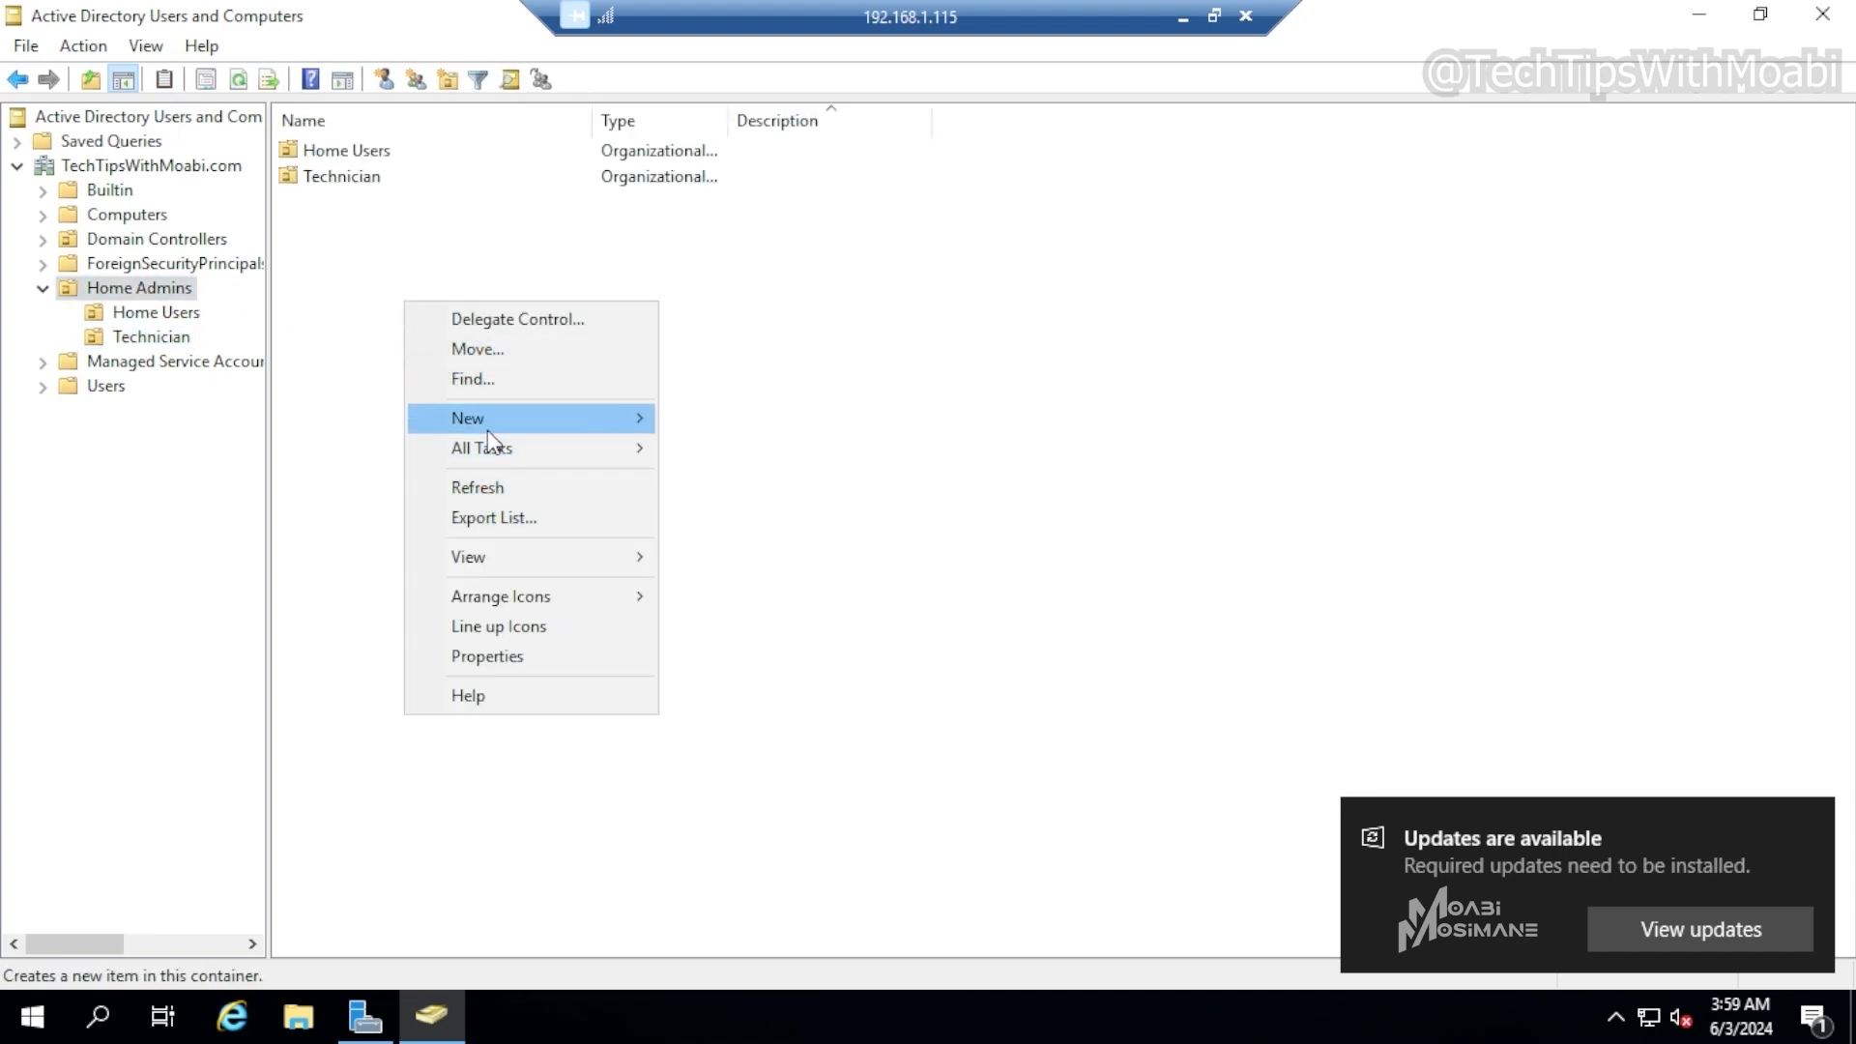
{"action": "mouse_move", "coordinate": [490, 421]}
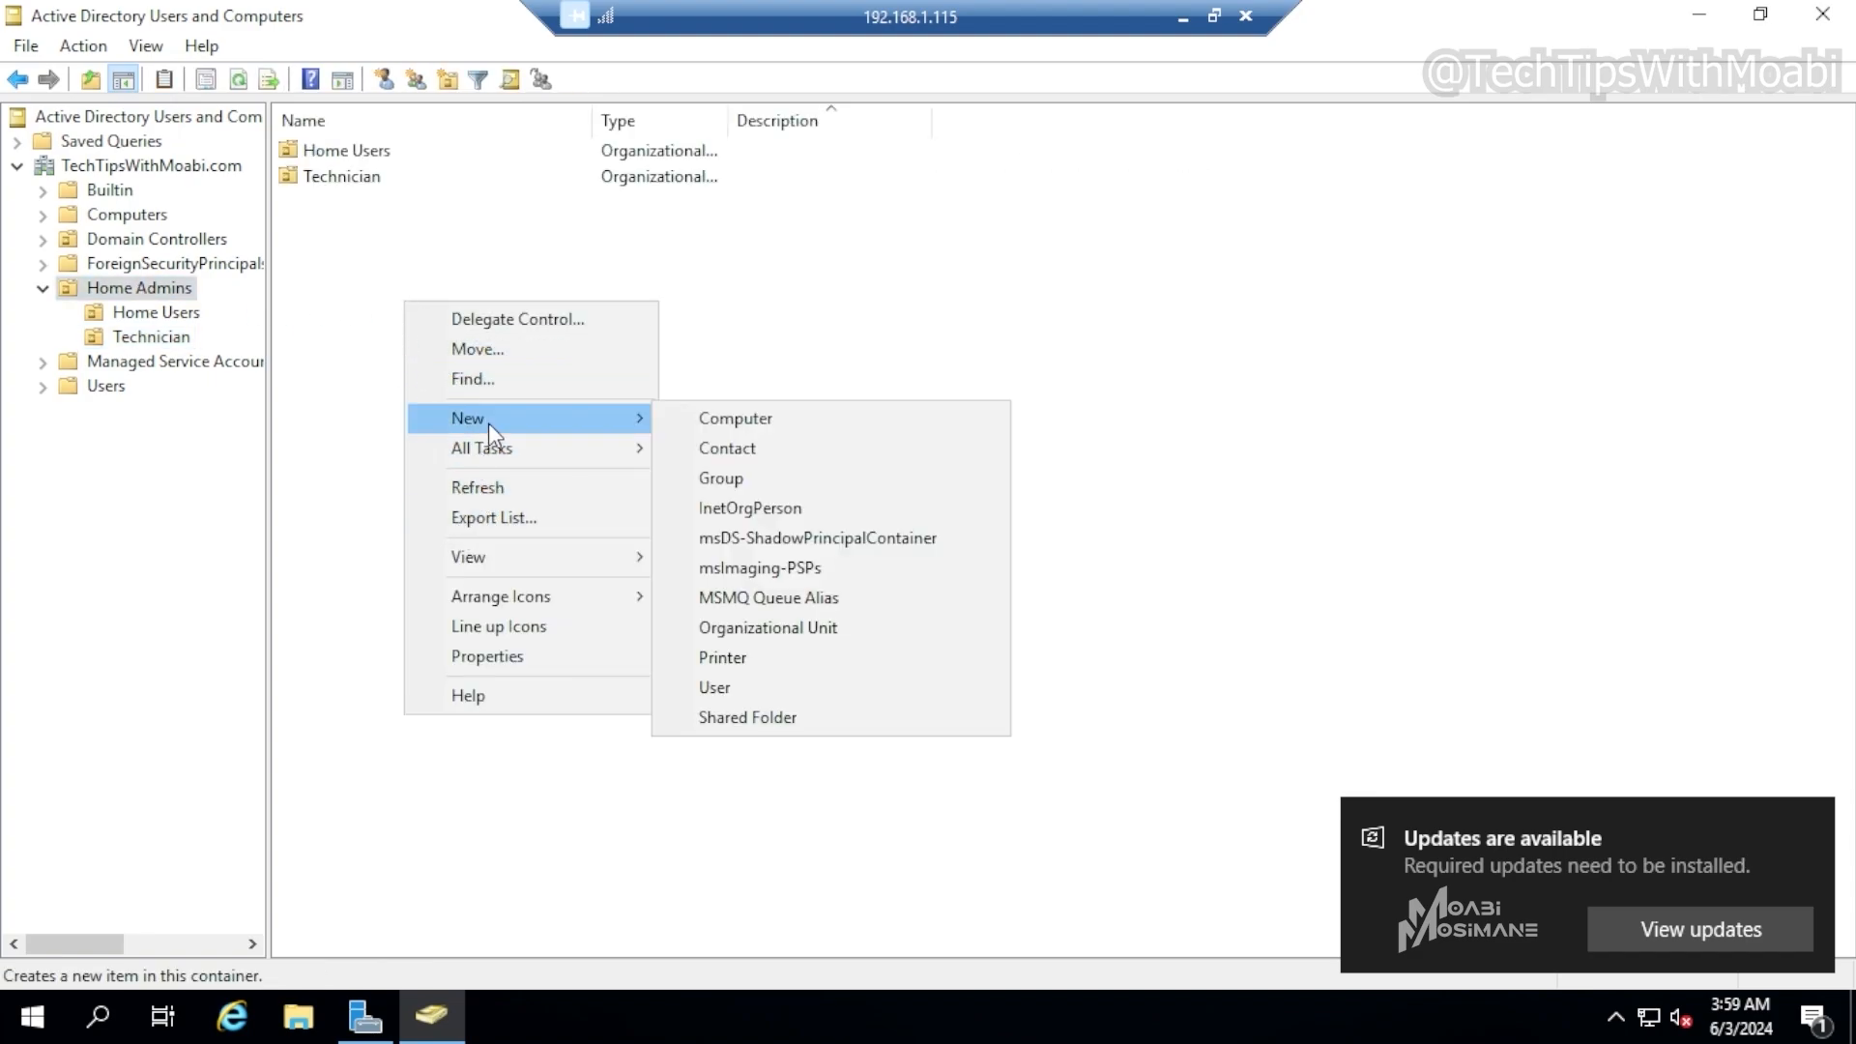
{"action": "left_click", "coordinate": [734, 478]}
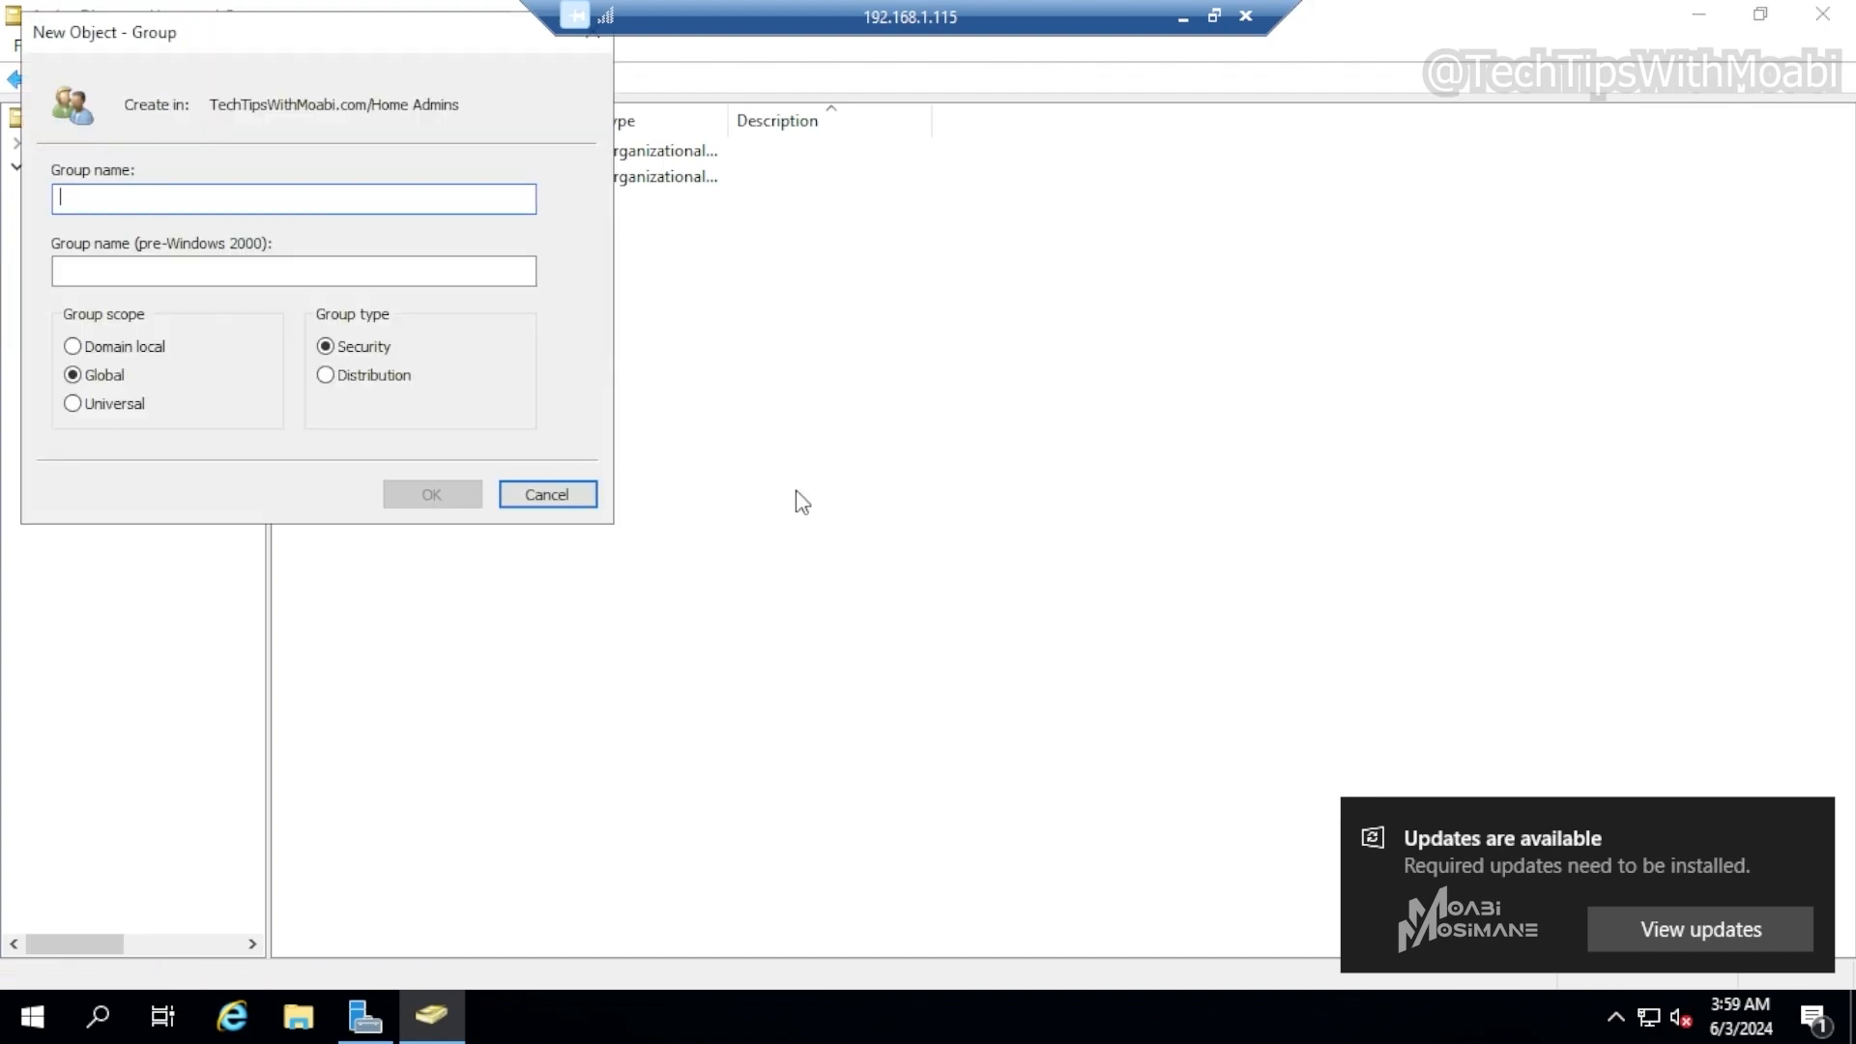
{"action": "type", "text": "G"}
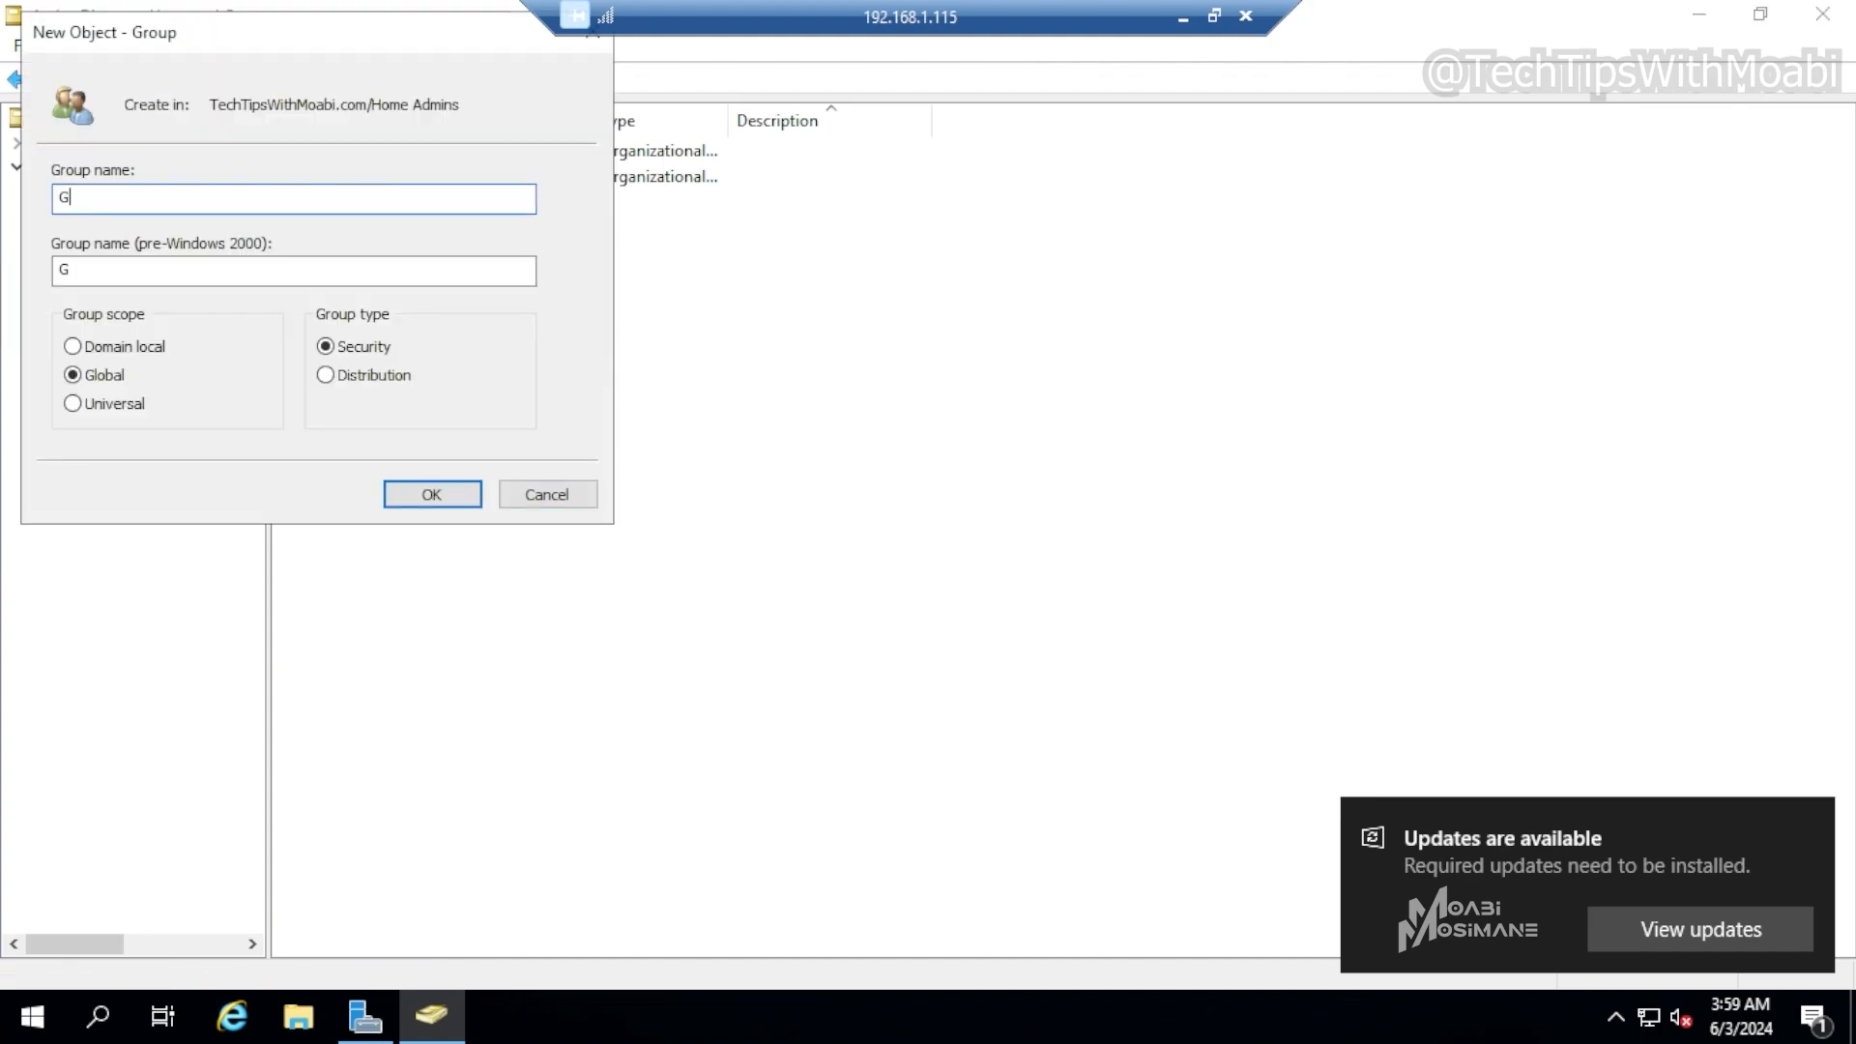
{"action": "type", "text": "roup 1"}
{"action": "key", "text": "Return"}
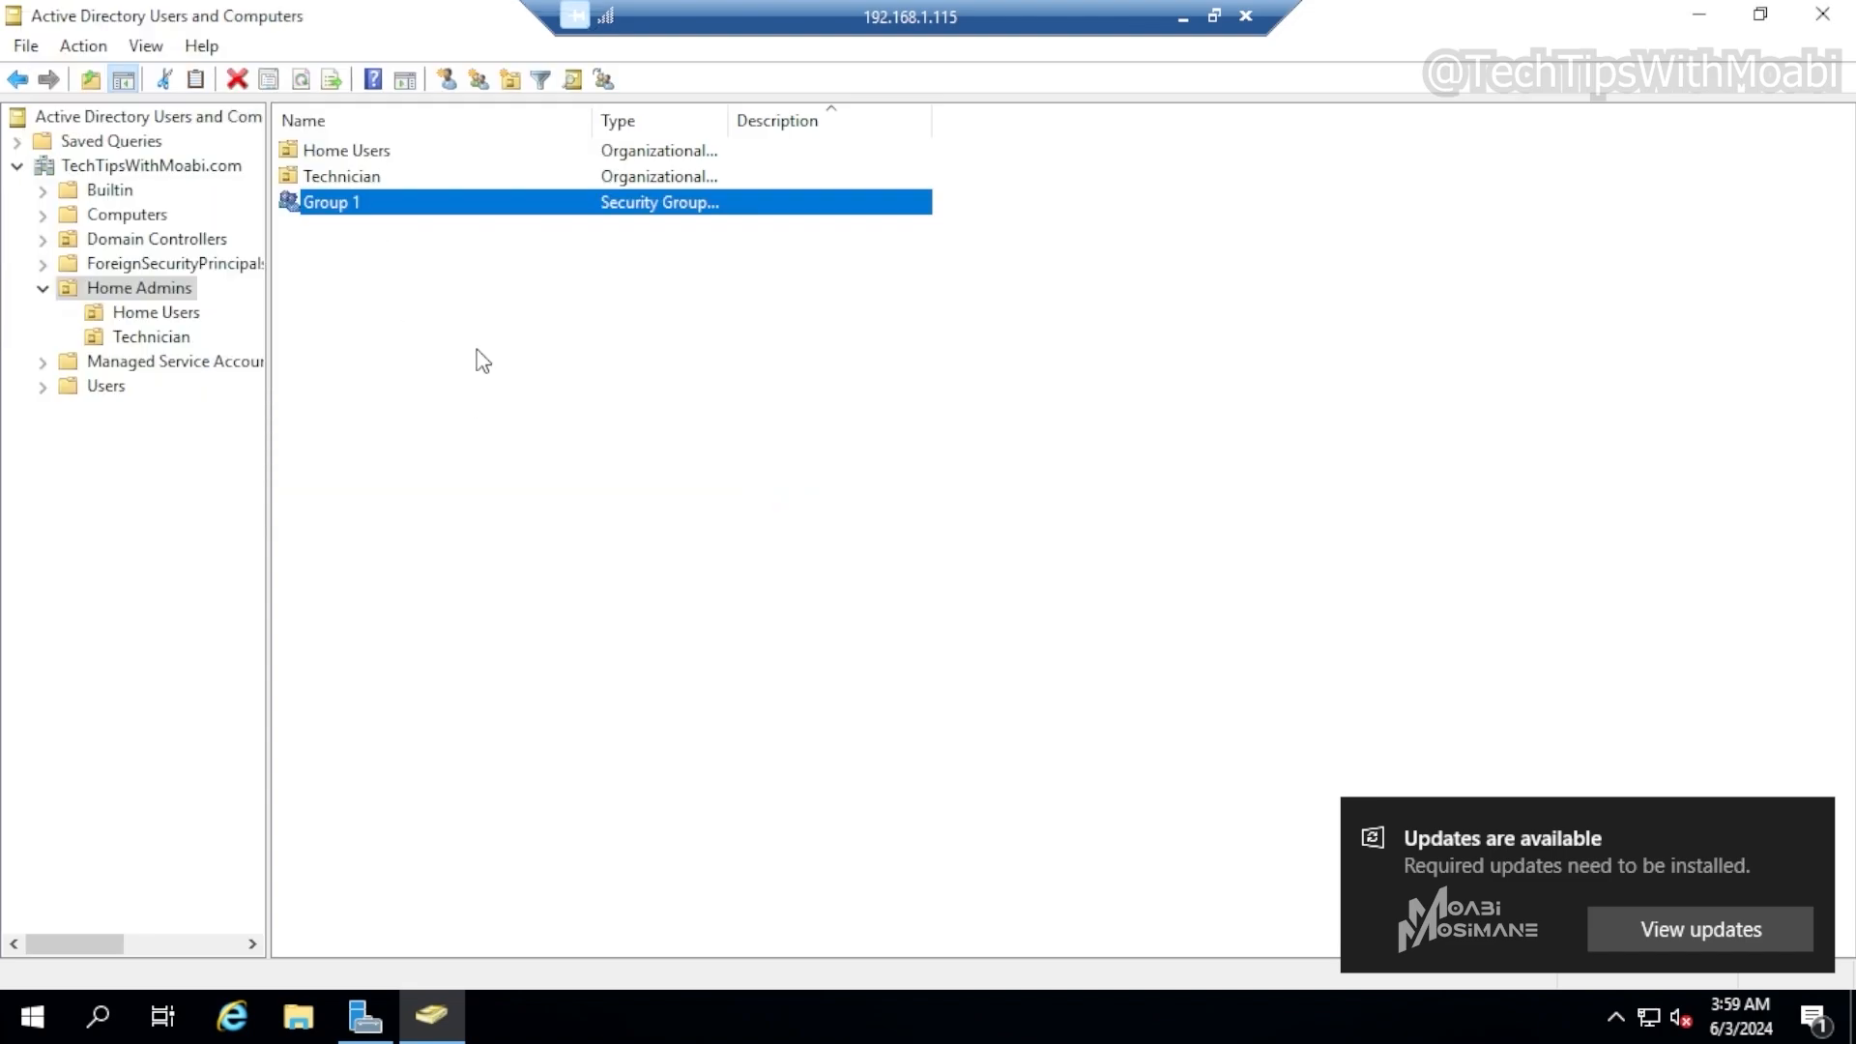
Create a second new group named Tech Group in the Home Admins OU
{"action": "left_click", "coordinate": [483, 362]}
{"action": "right_click", "coordinate": [669, 349]}
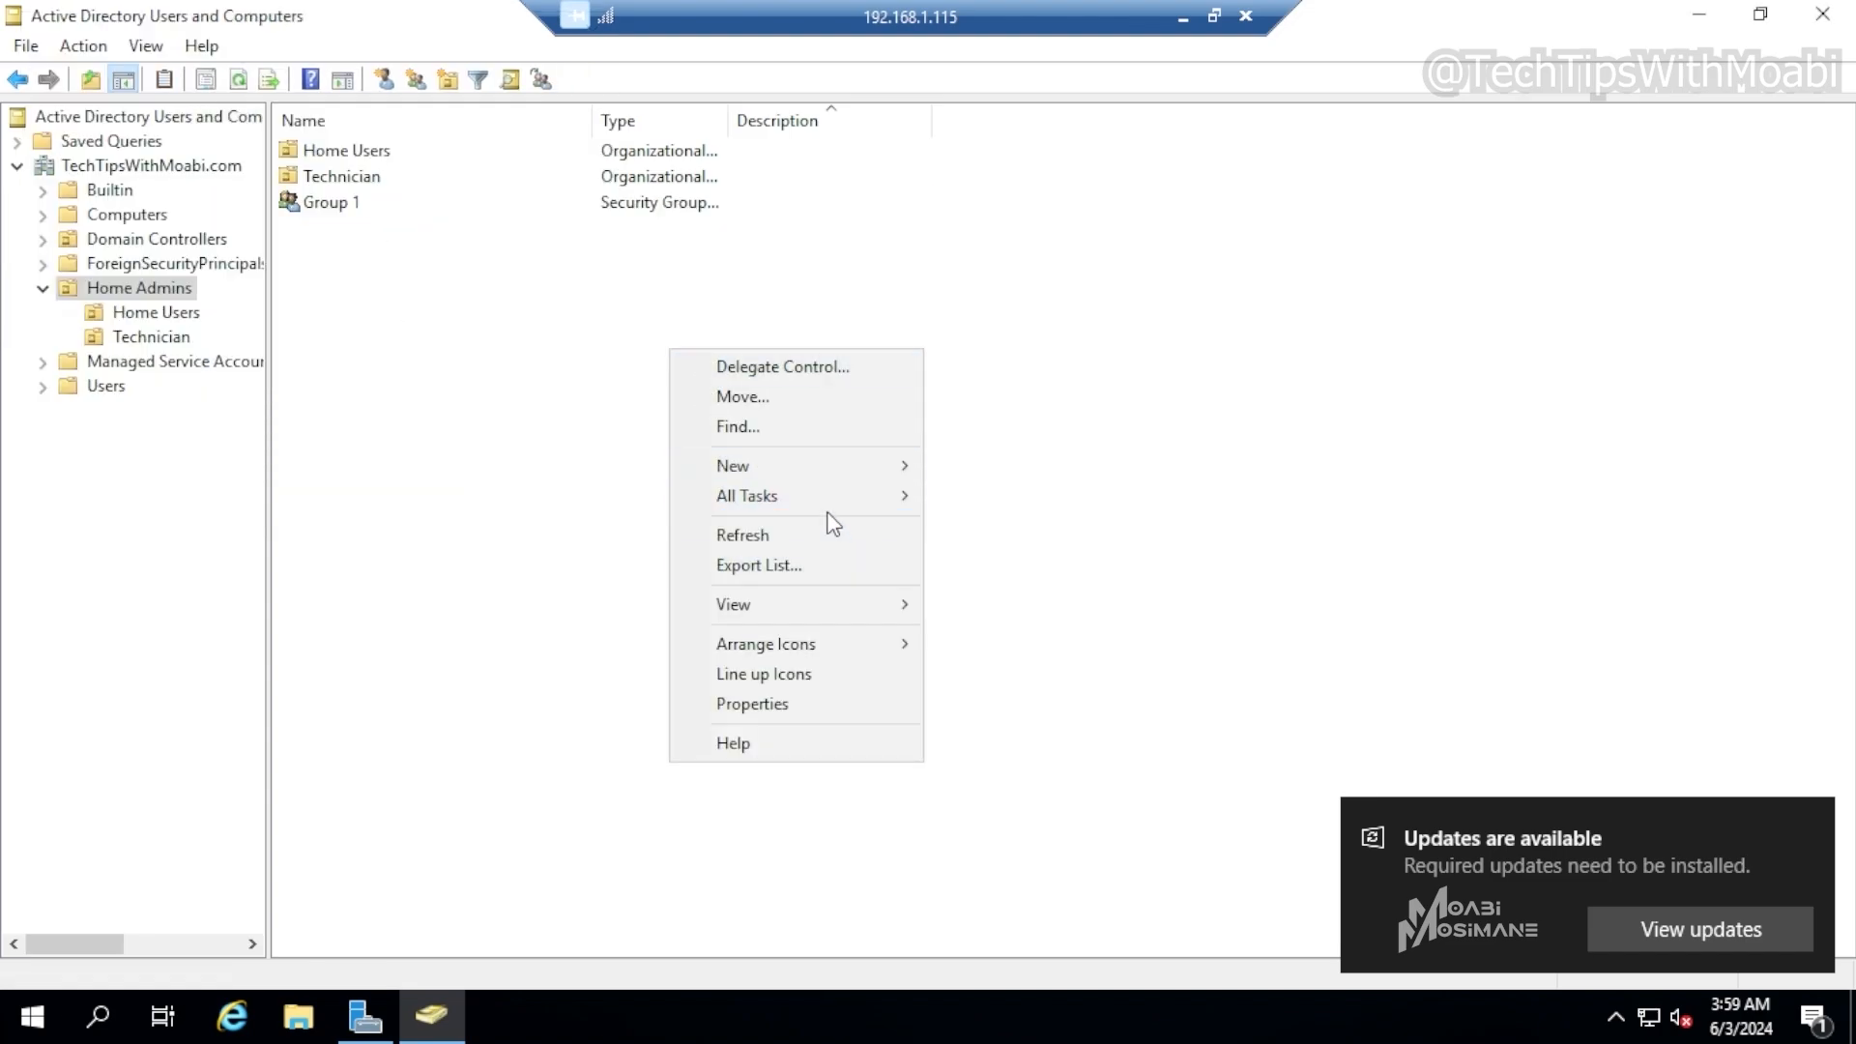
{"action": "mouse_move", "coordinate": [821, 465]}
{"action": "left_click", "coordinate": [1036, 528]}
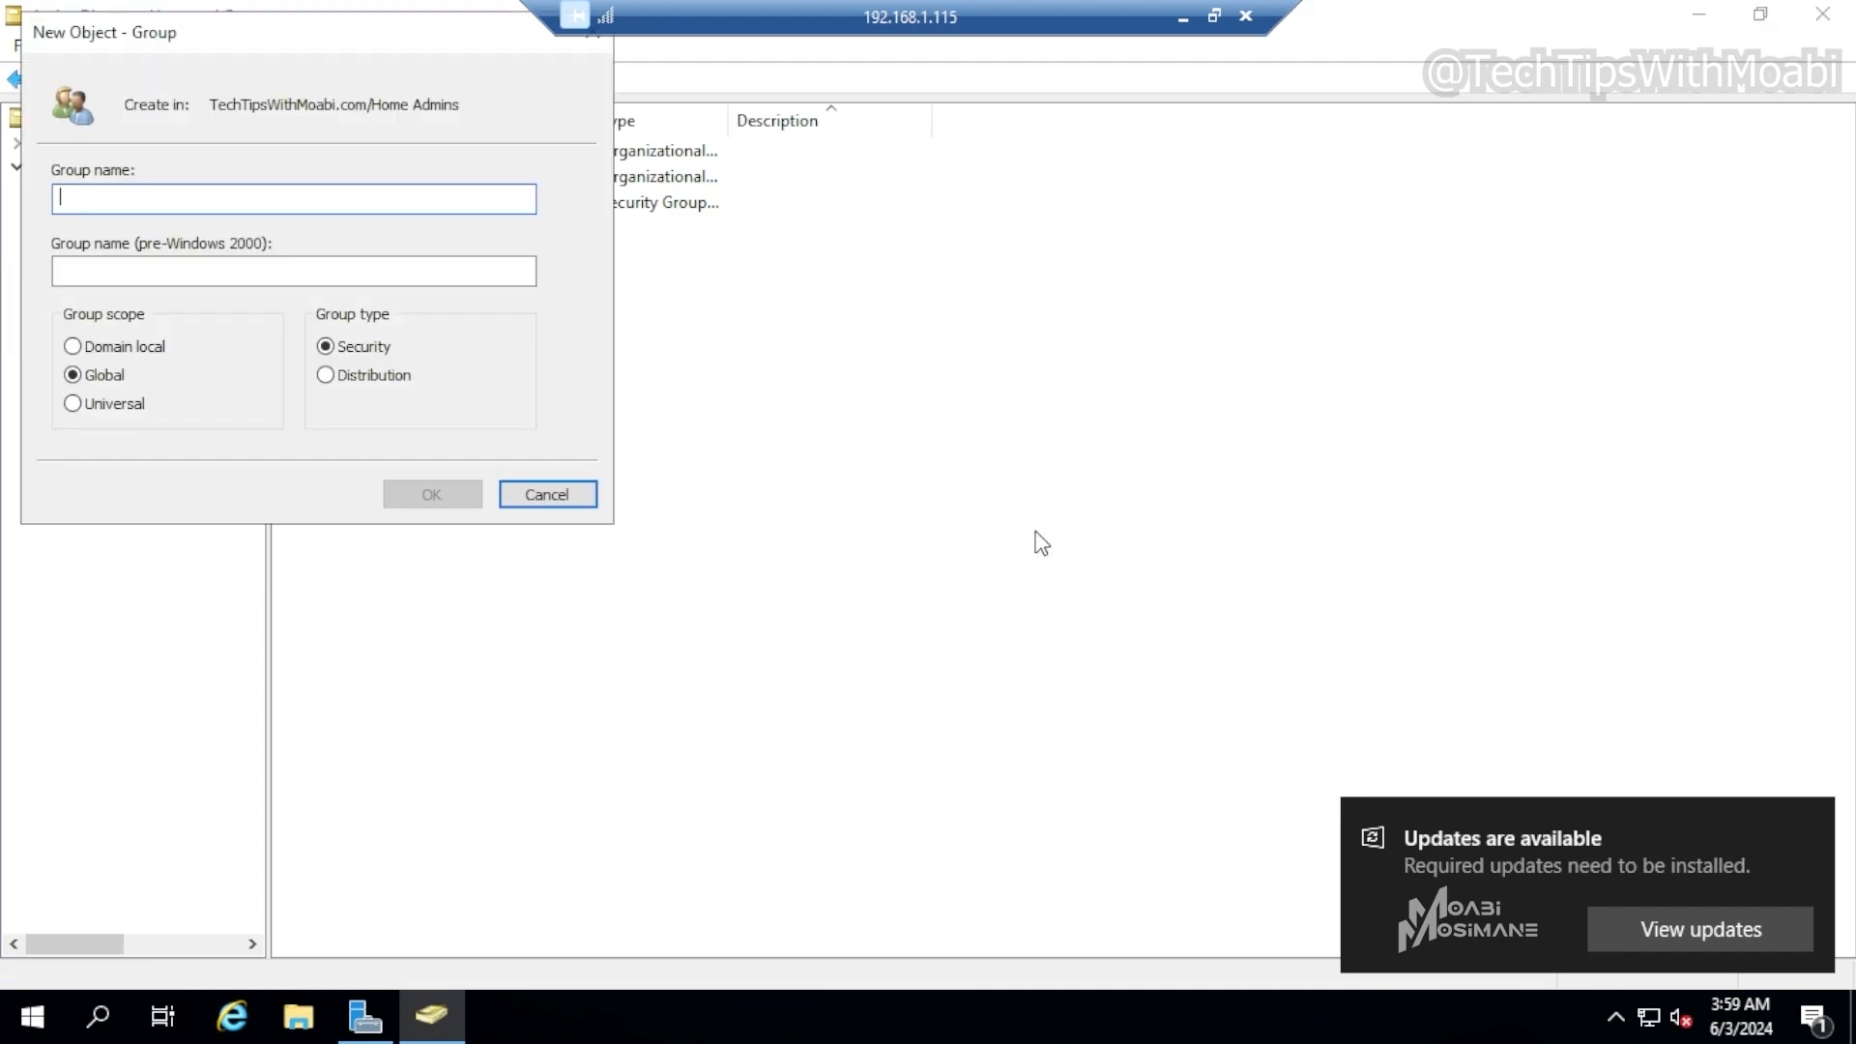
{"action": "type", "text": "Tech"}
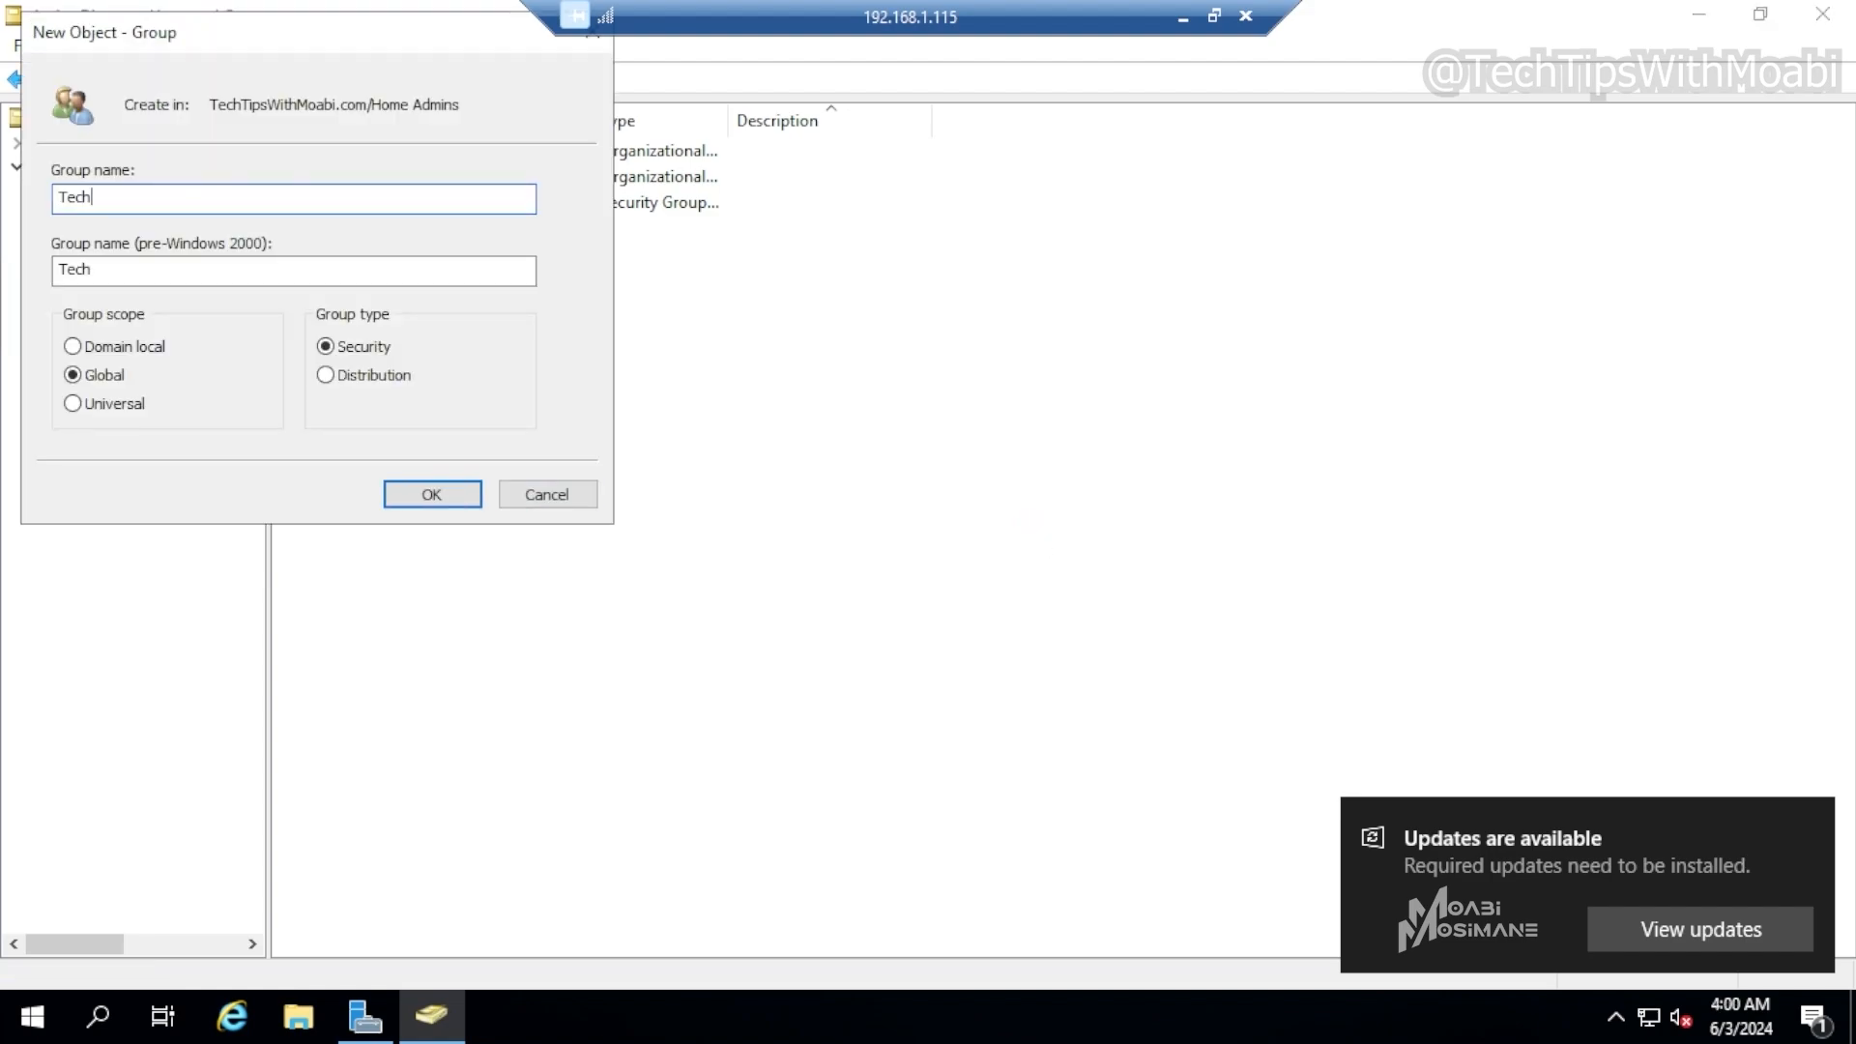
{"action": "type", "text": " Group"}
{"action": "left_click", "coordinate": [431, 497]}
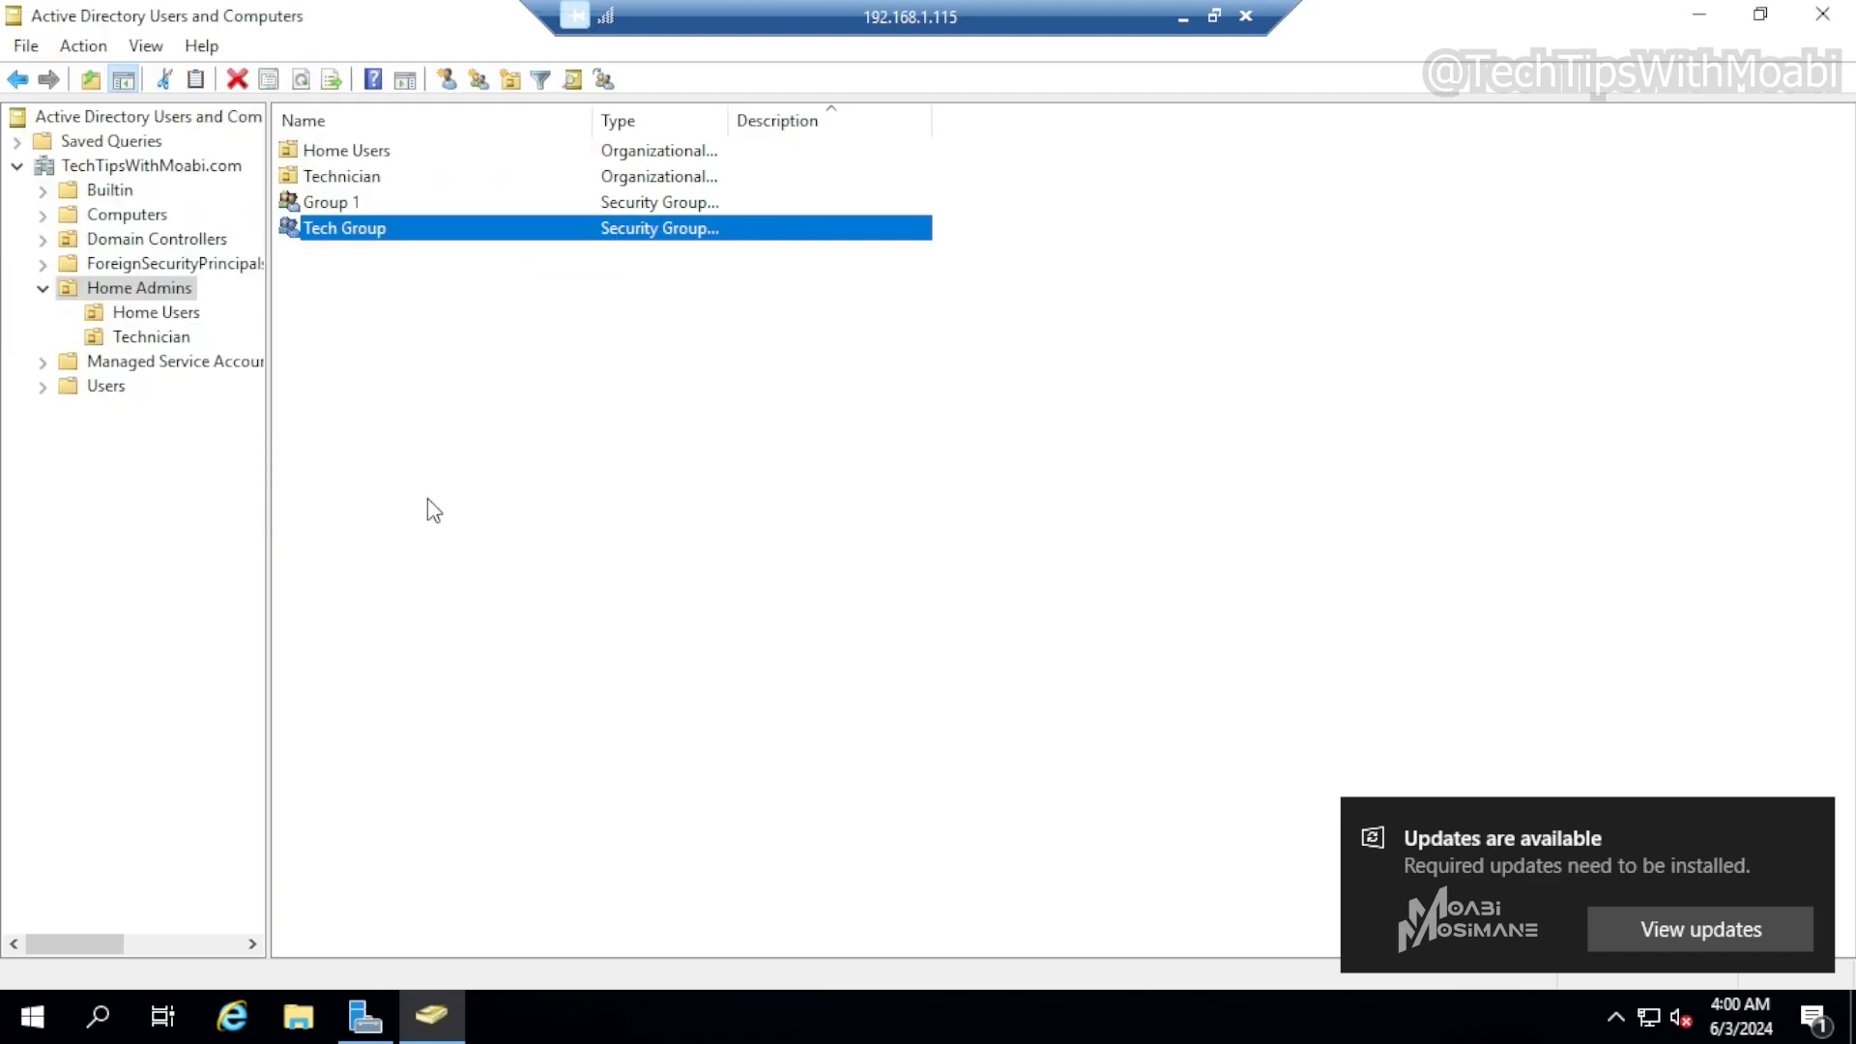
Try to make Tech Group a member of the Administrators group through its properties, cancelling both dialogs
{"action": "right_click", "coordinate": [431, 228]}
{"action": "left_click", "coordinate": [561, 479]}
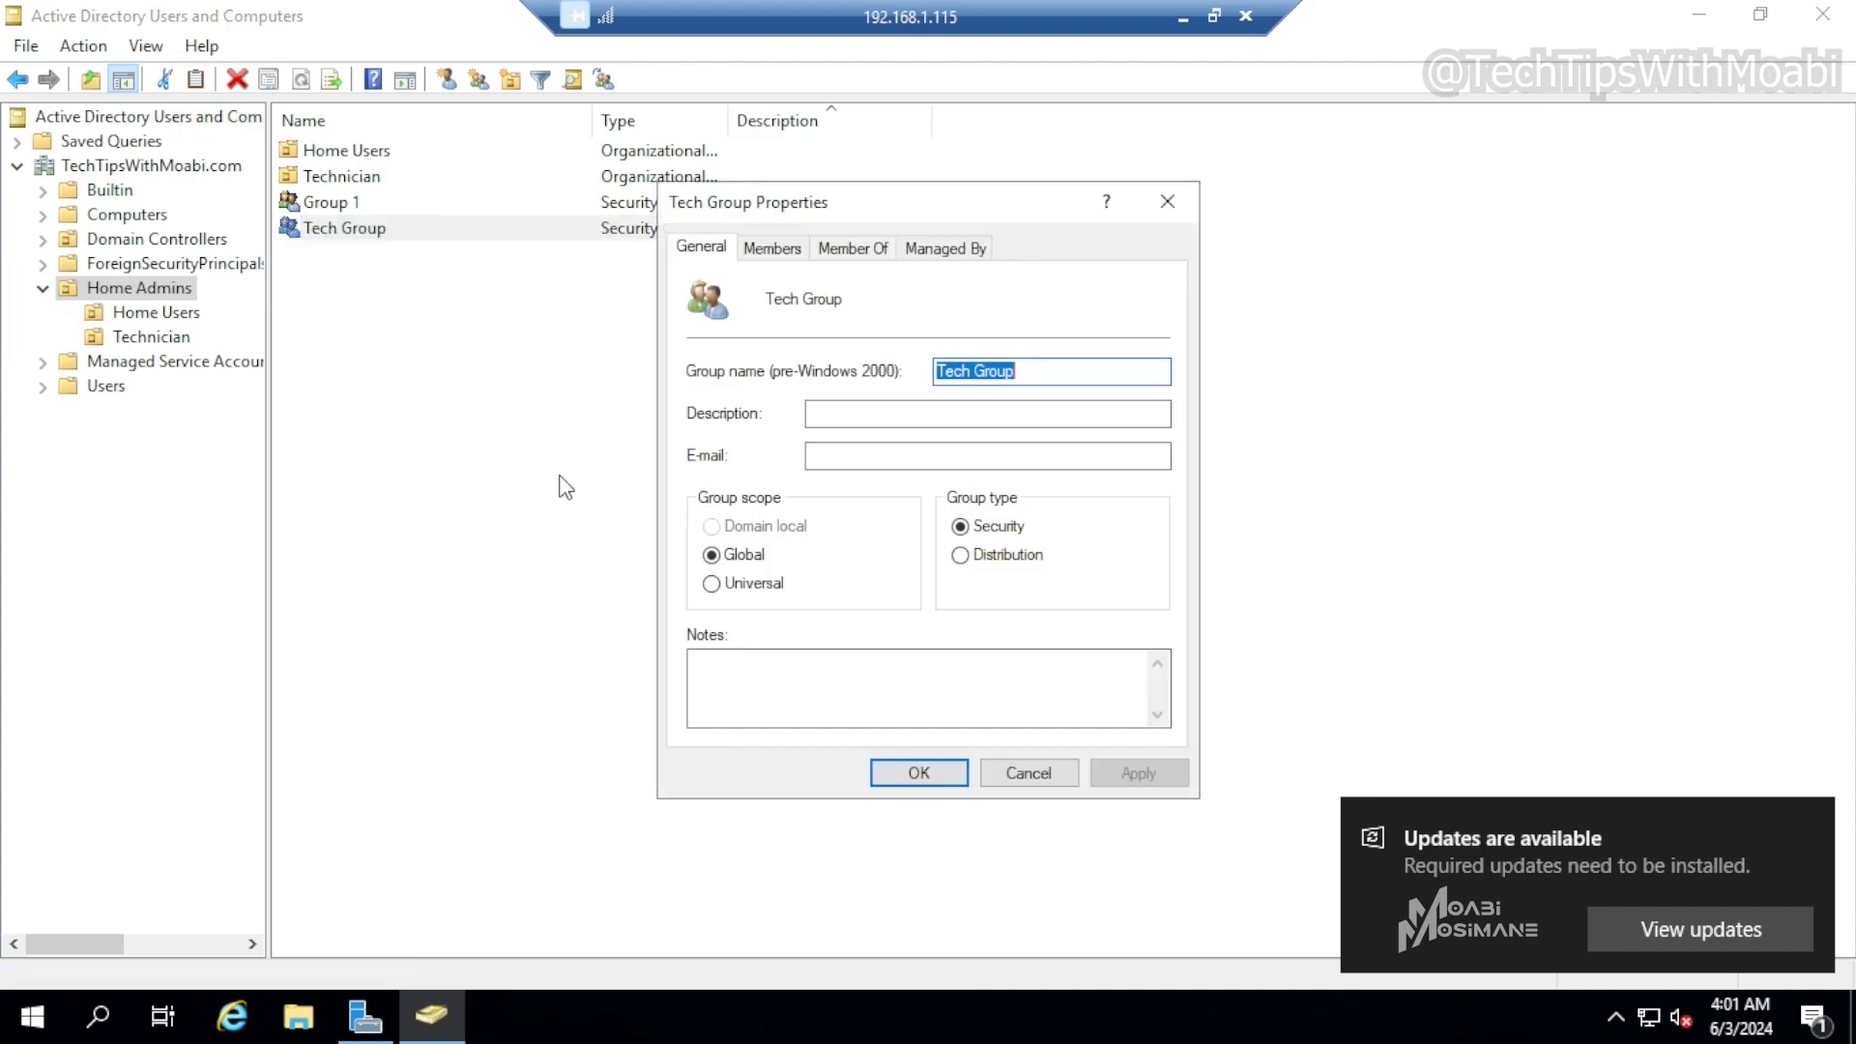
{"action": "left_click", "coordinate": [772, 249]}
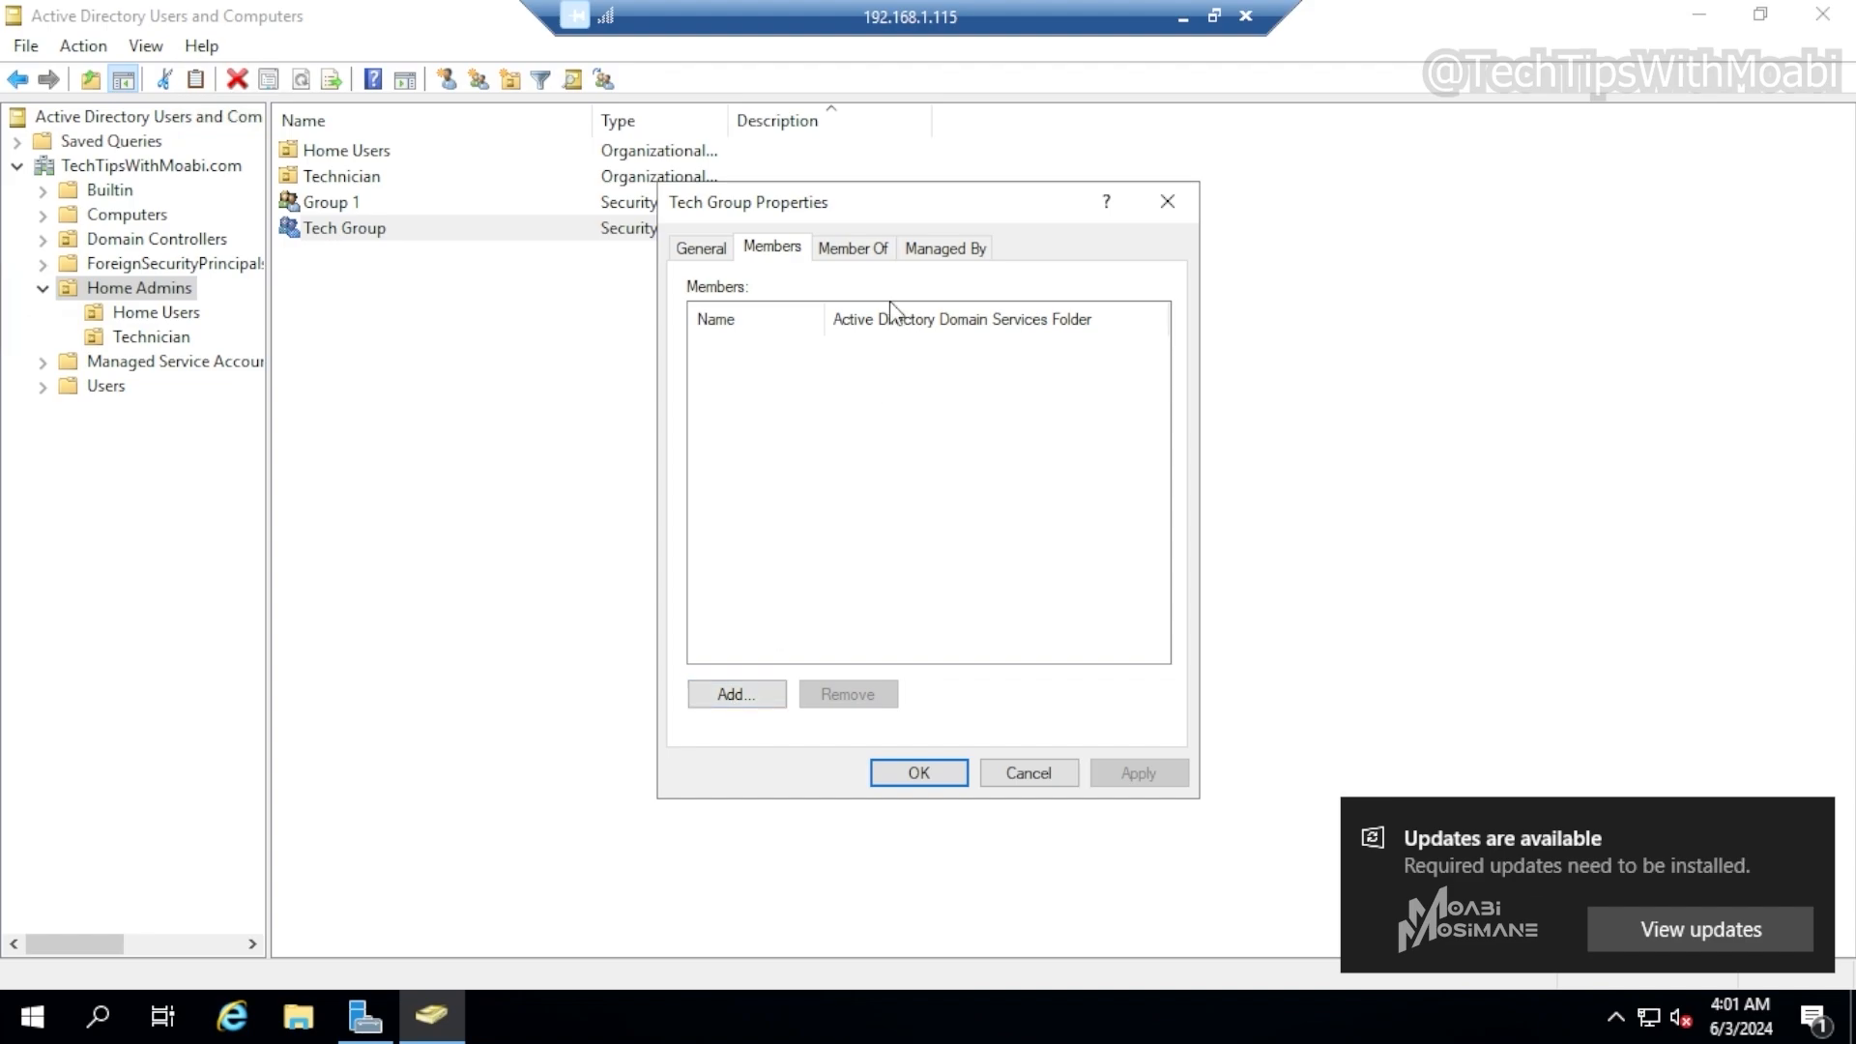
{"action": "left_click", "coordinate": [878, 250]}
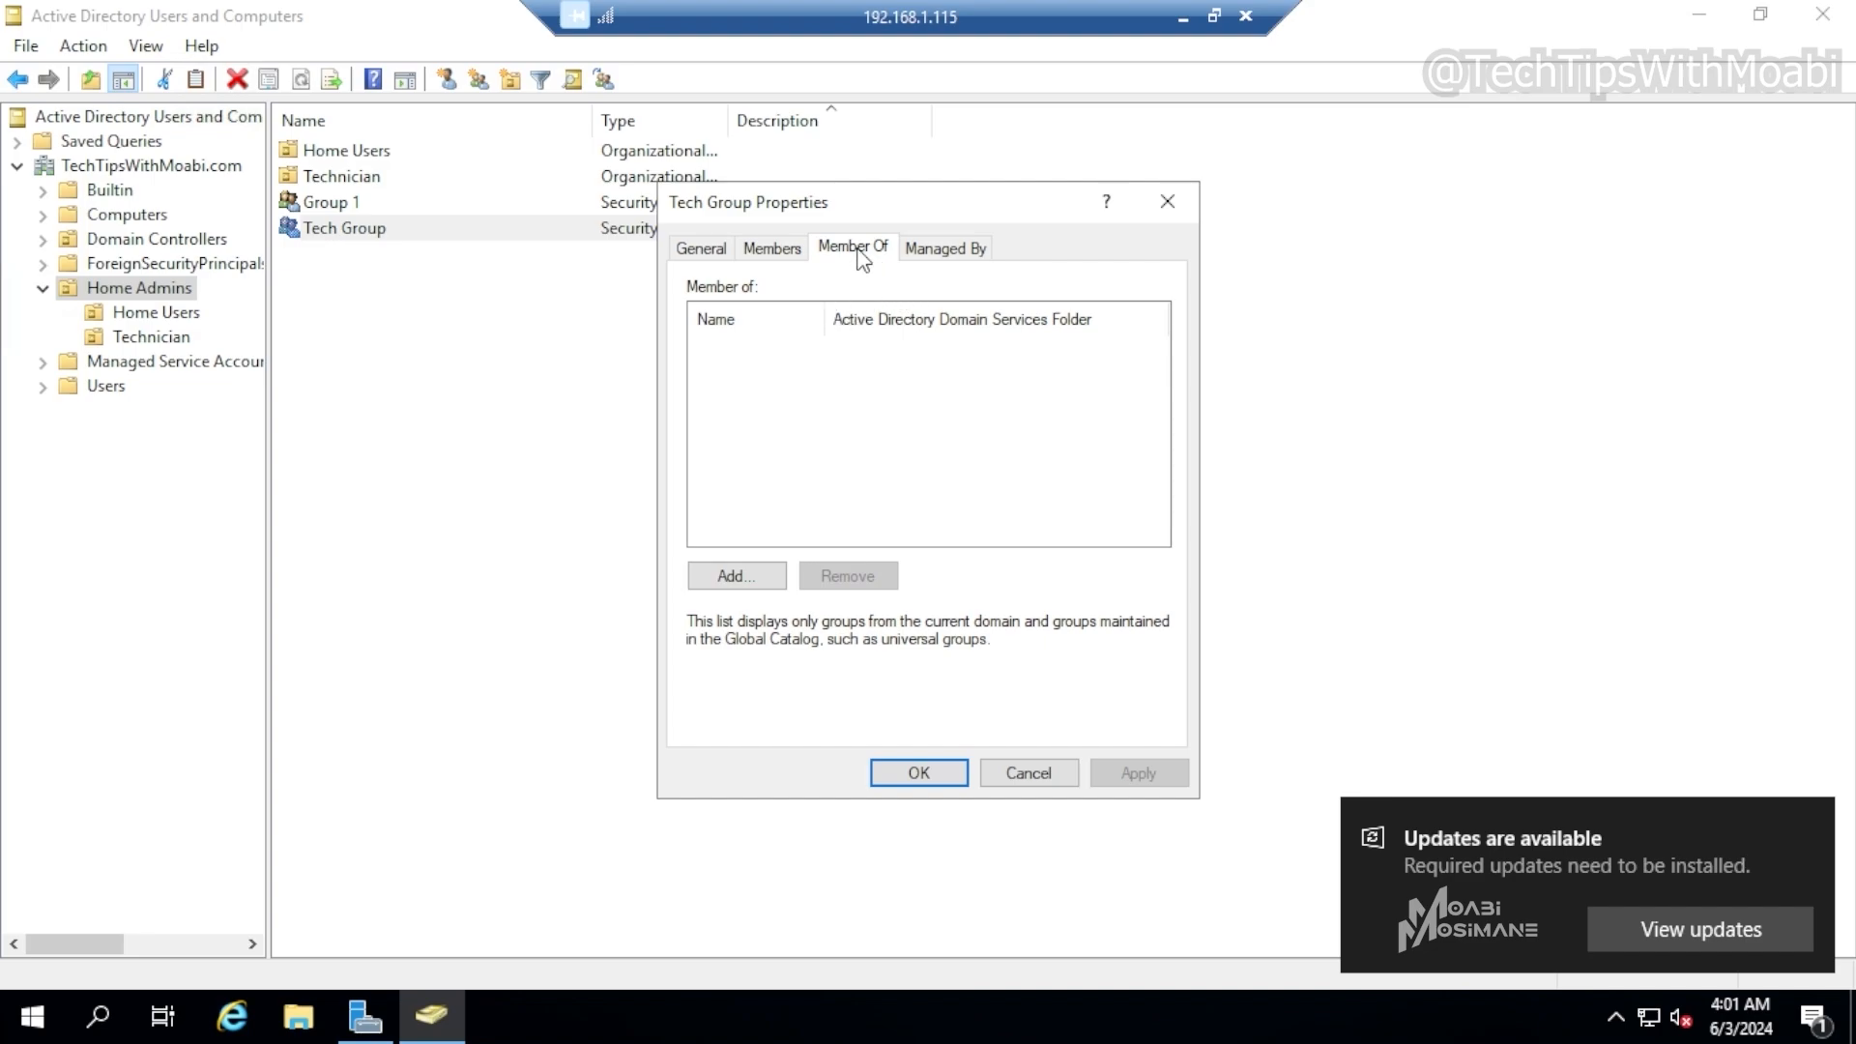
{"action": "left_click", "coordinate": [731, 578]}
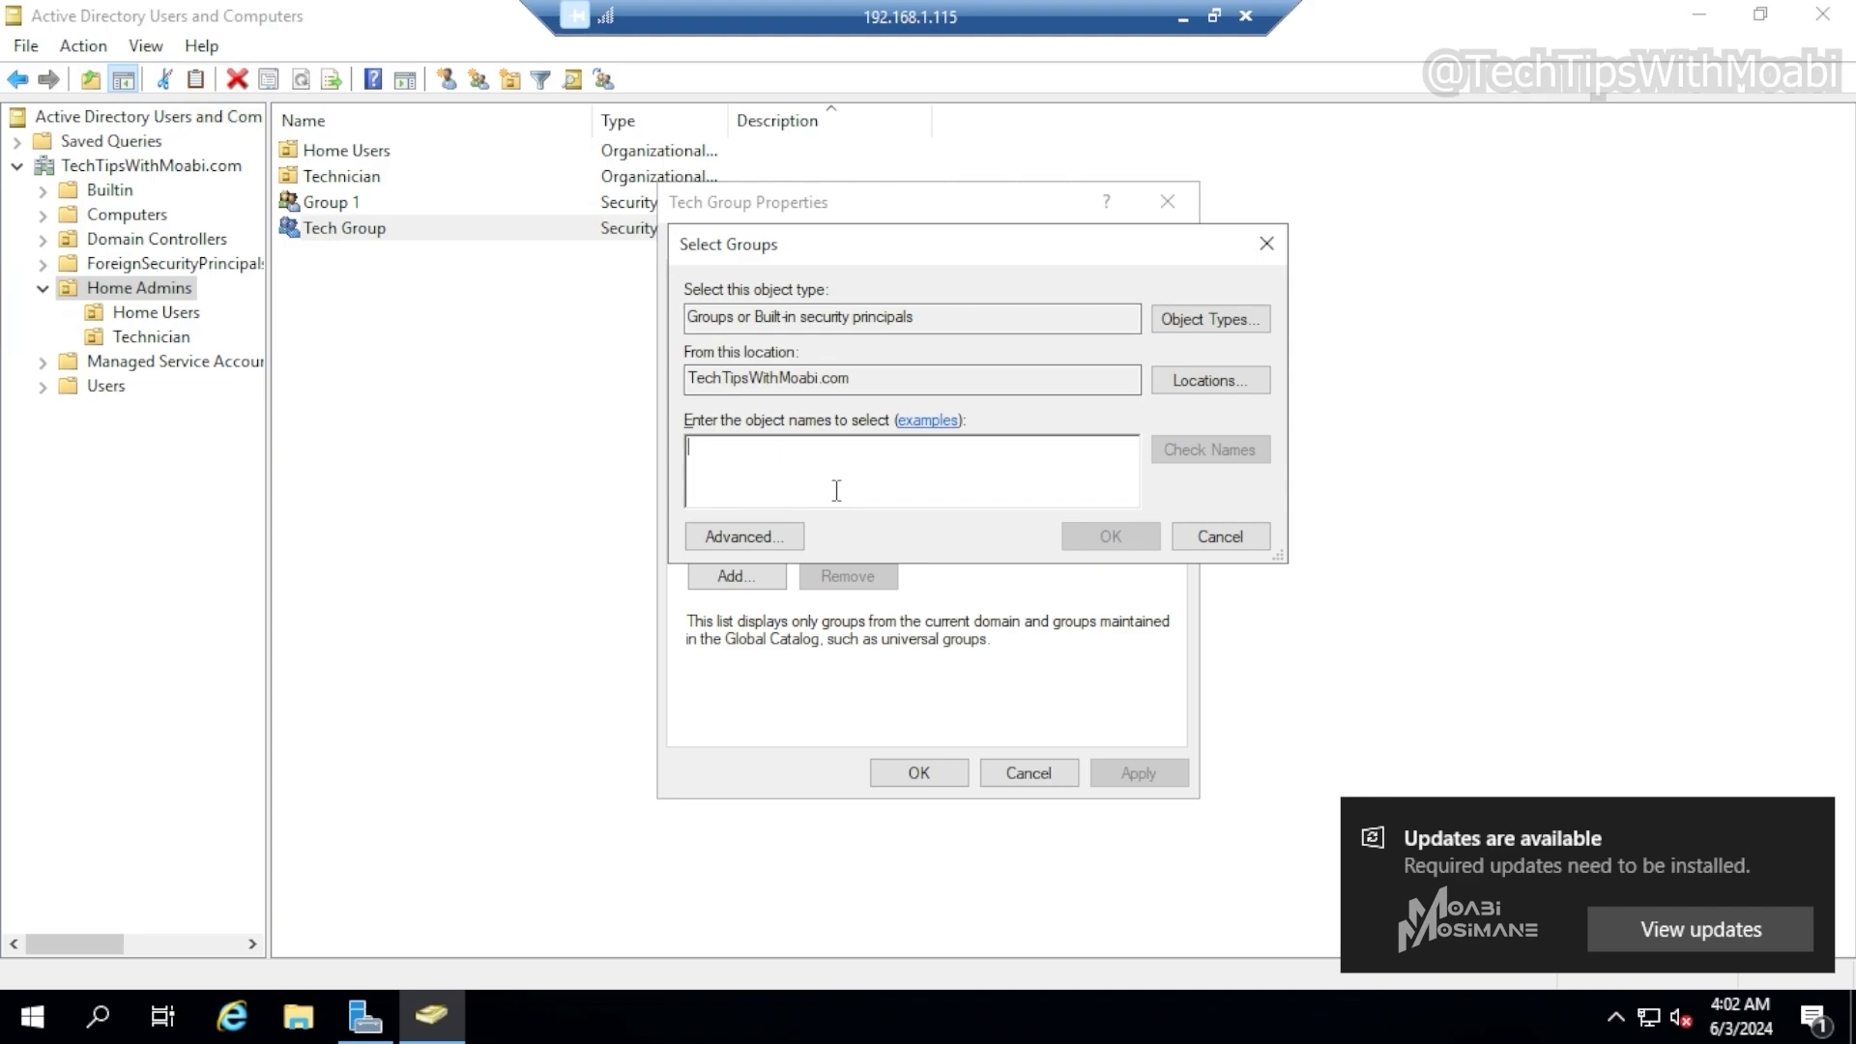
{"action": "type", "text": "Admin"}
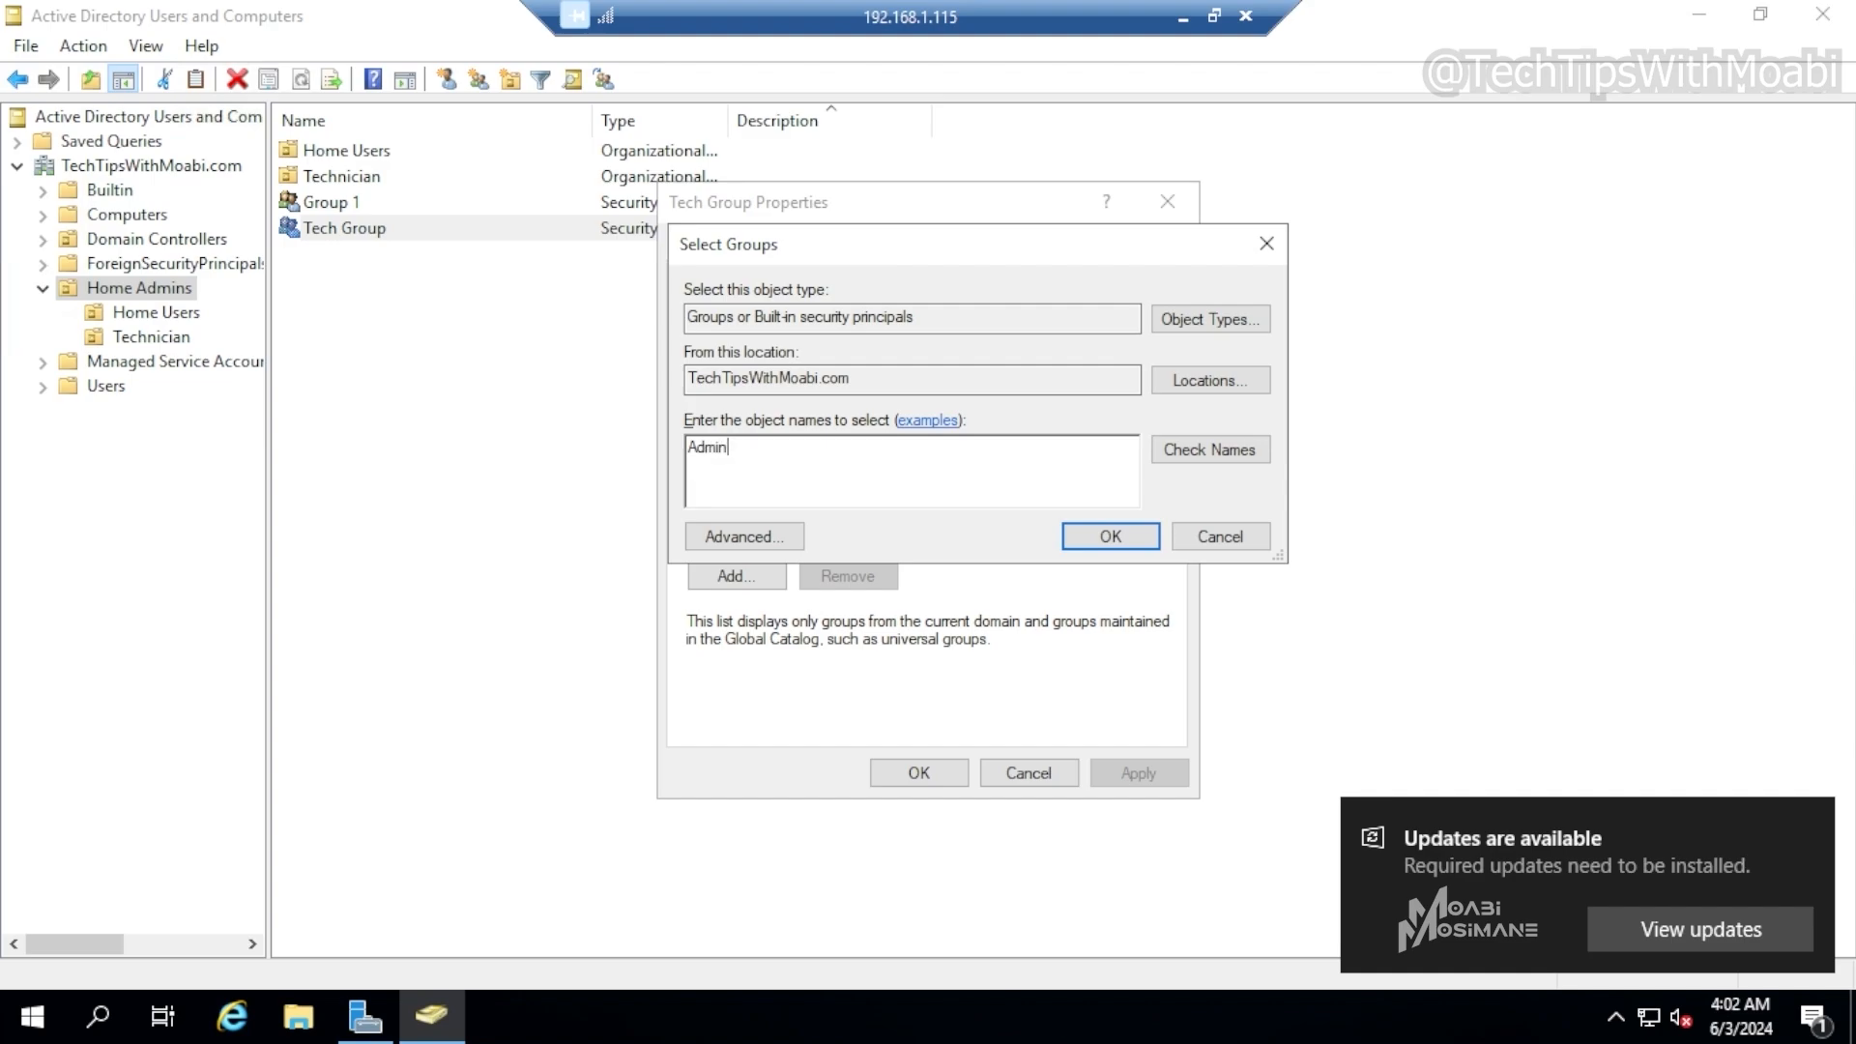
{"action": "type", "text": "istrator"}
{"action": "key", "text": "Tab"}
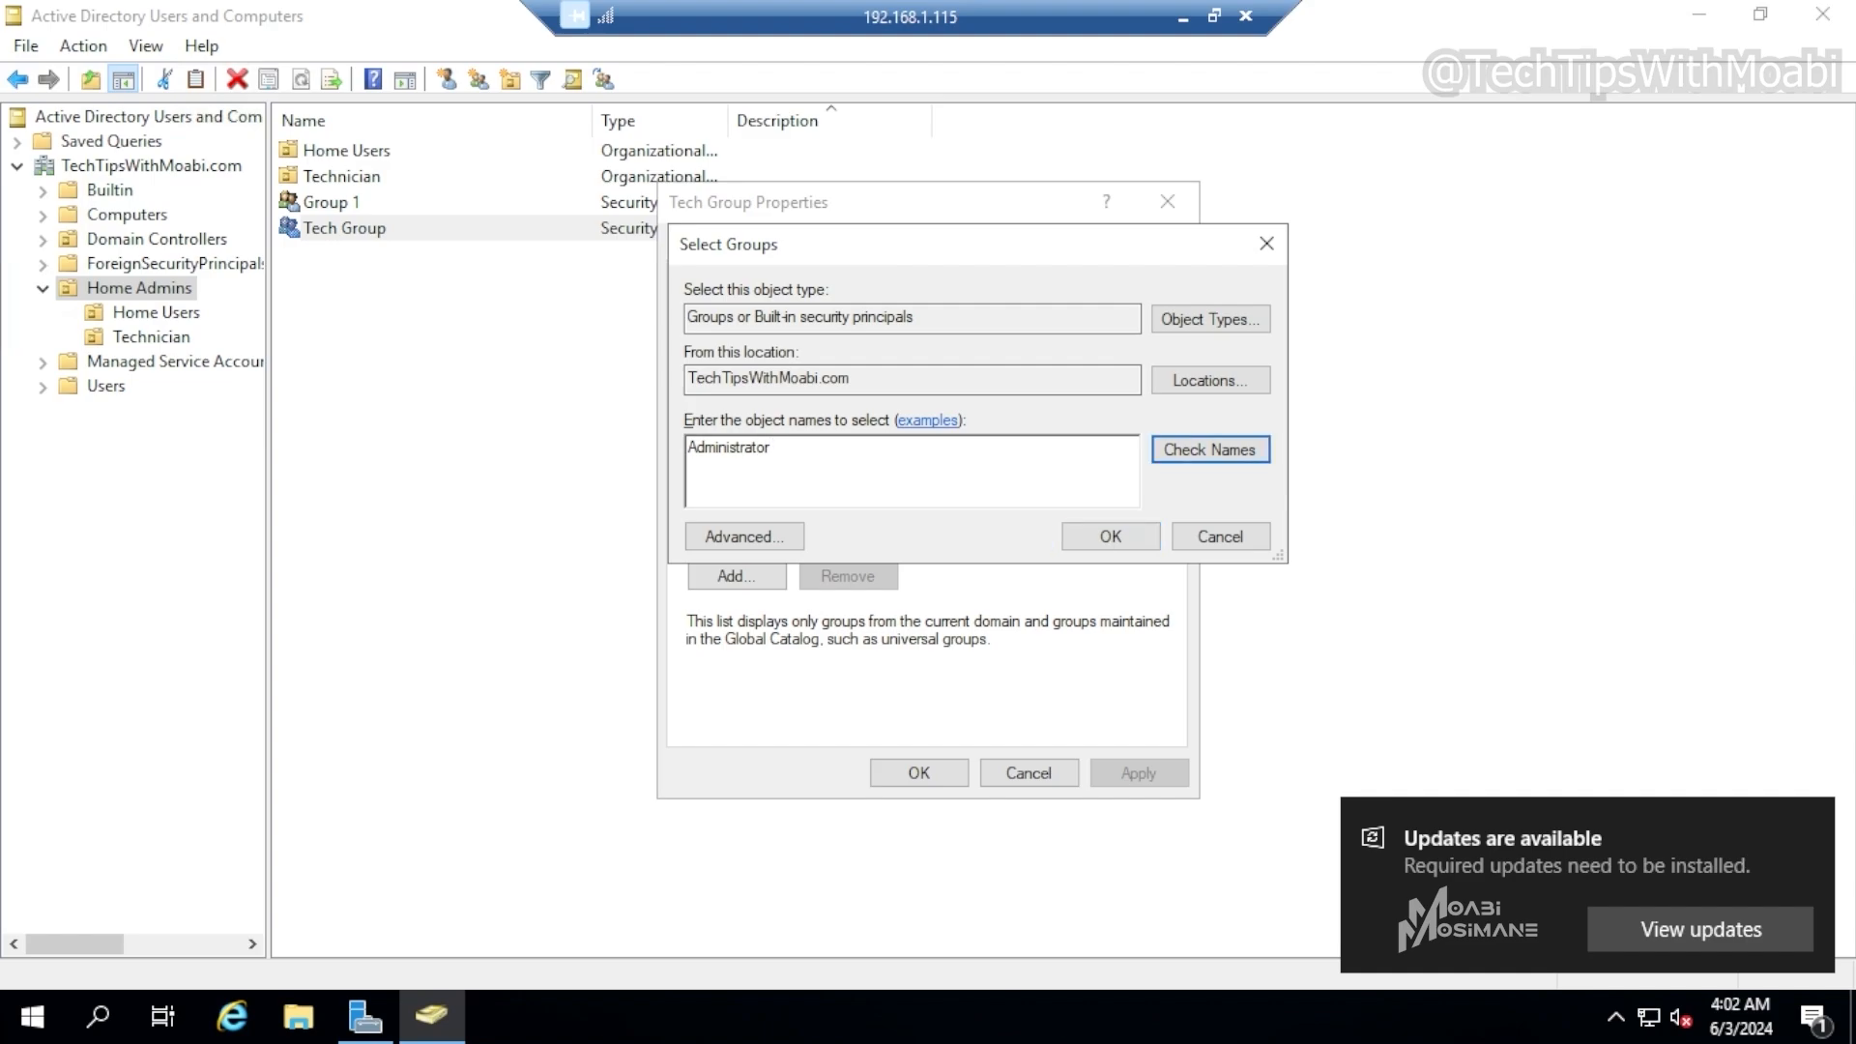
{"action": "key", "text": "Return"}
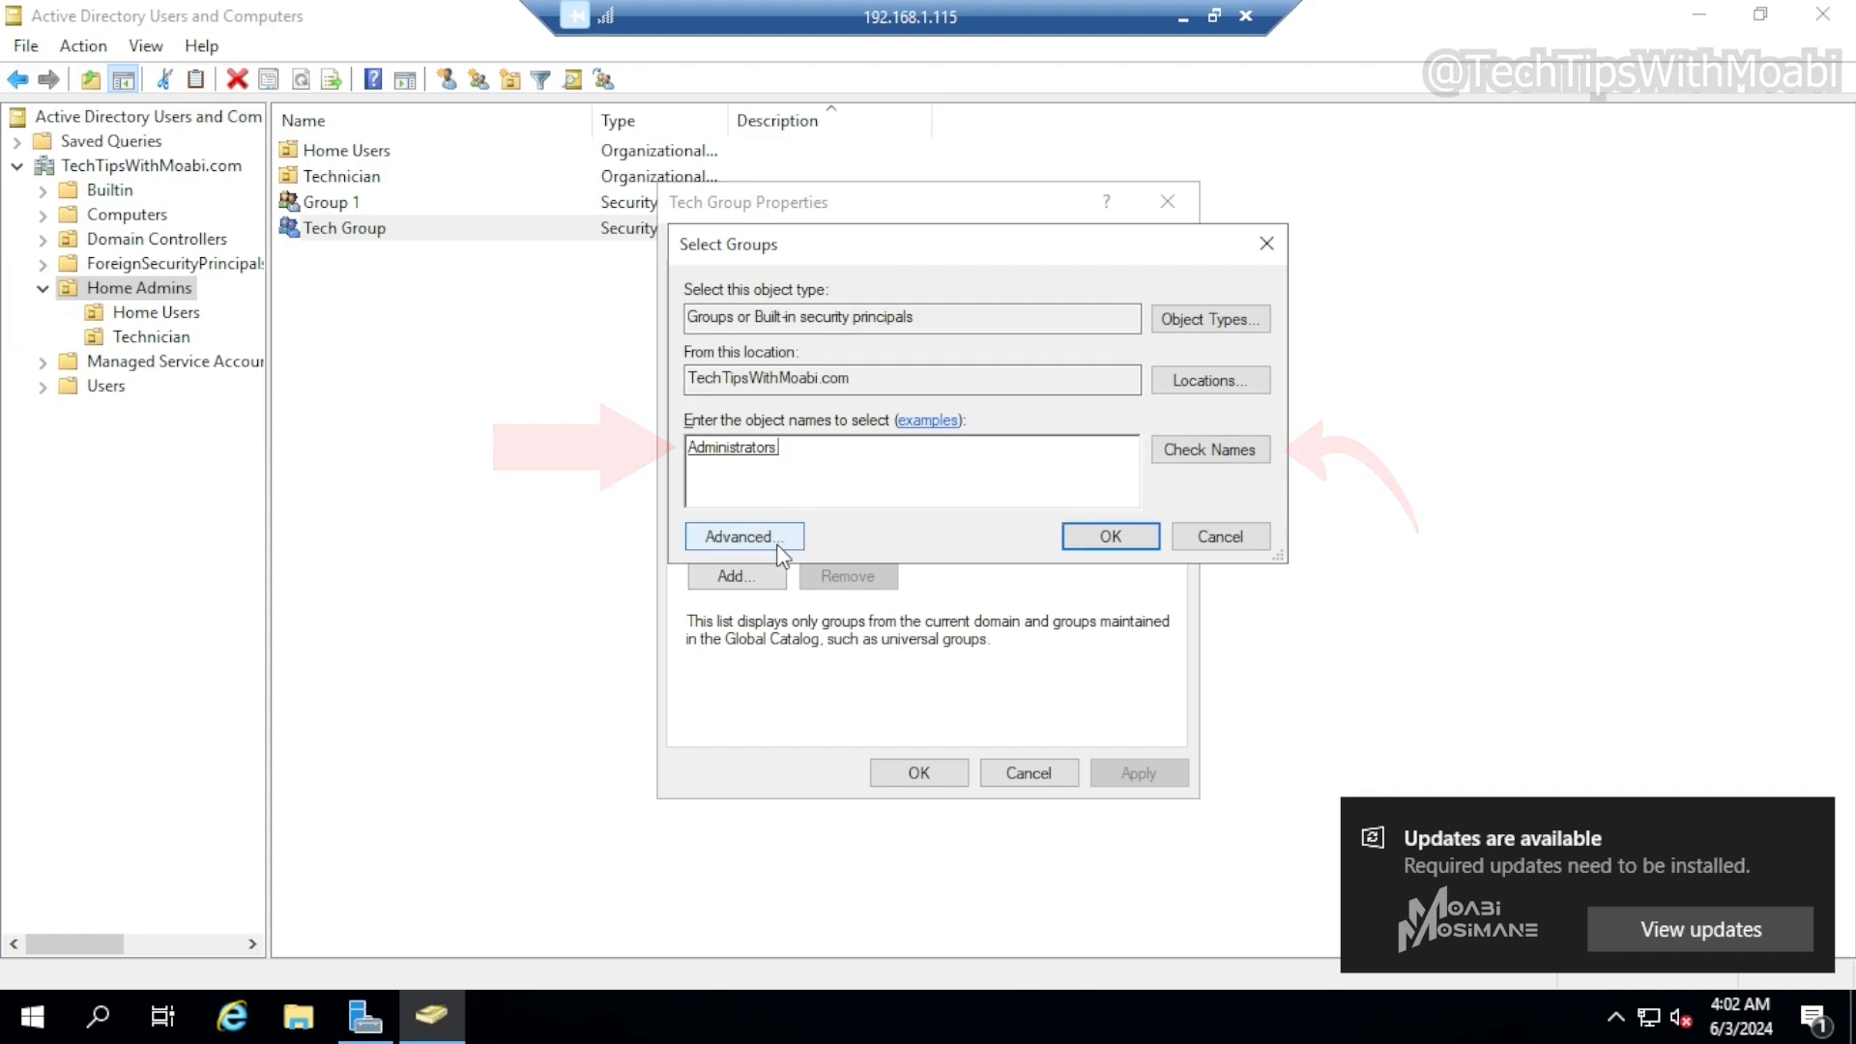
{"action": "left_click", "coordinate": [1210, 538]}
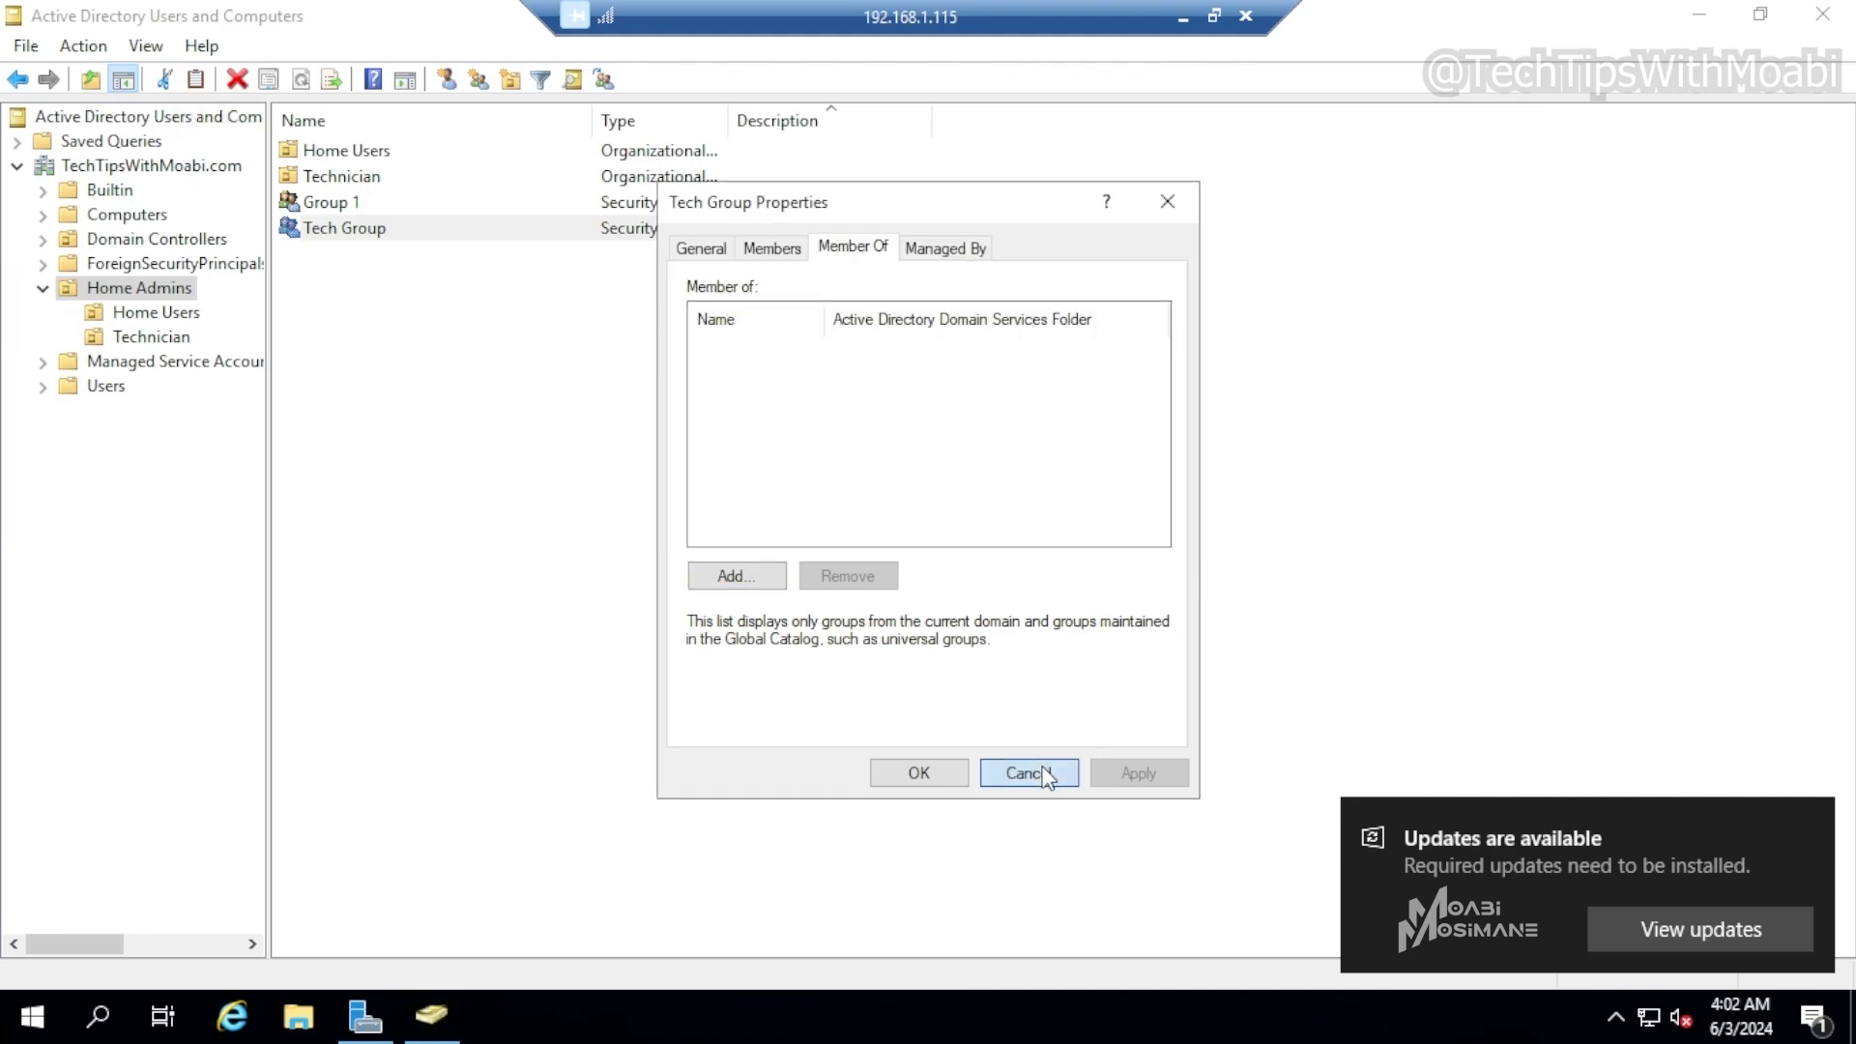
{"action": "left_click", "coordinate": [1039, 773]}
Examine the groups in the Users container, sorted by type, and the groups in the Builtin container
{"action": "left_click", "coordinate": [114, 388]}
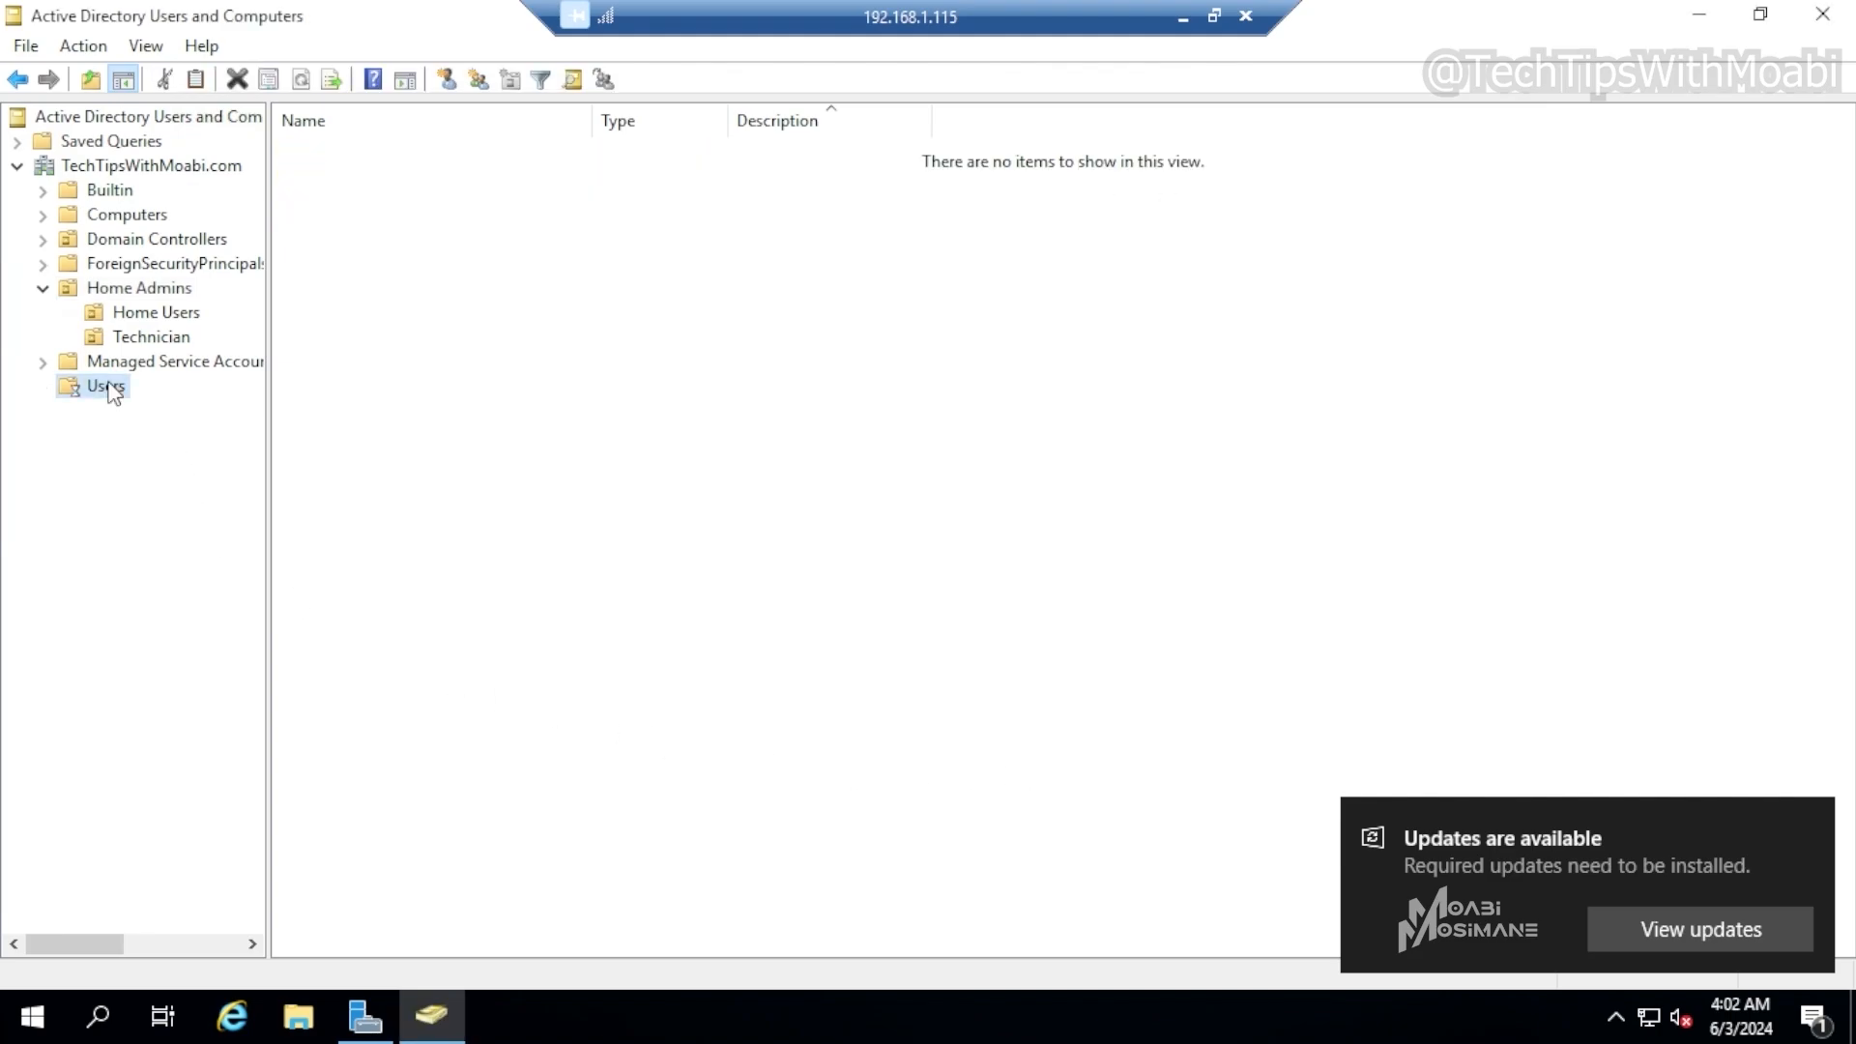
{"action": "left_click", "coordinate": [638, 123]}
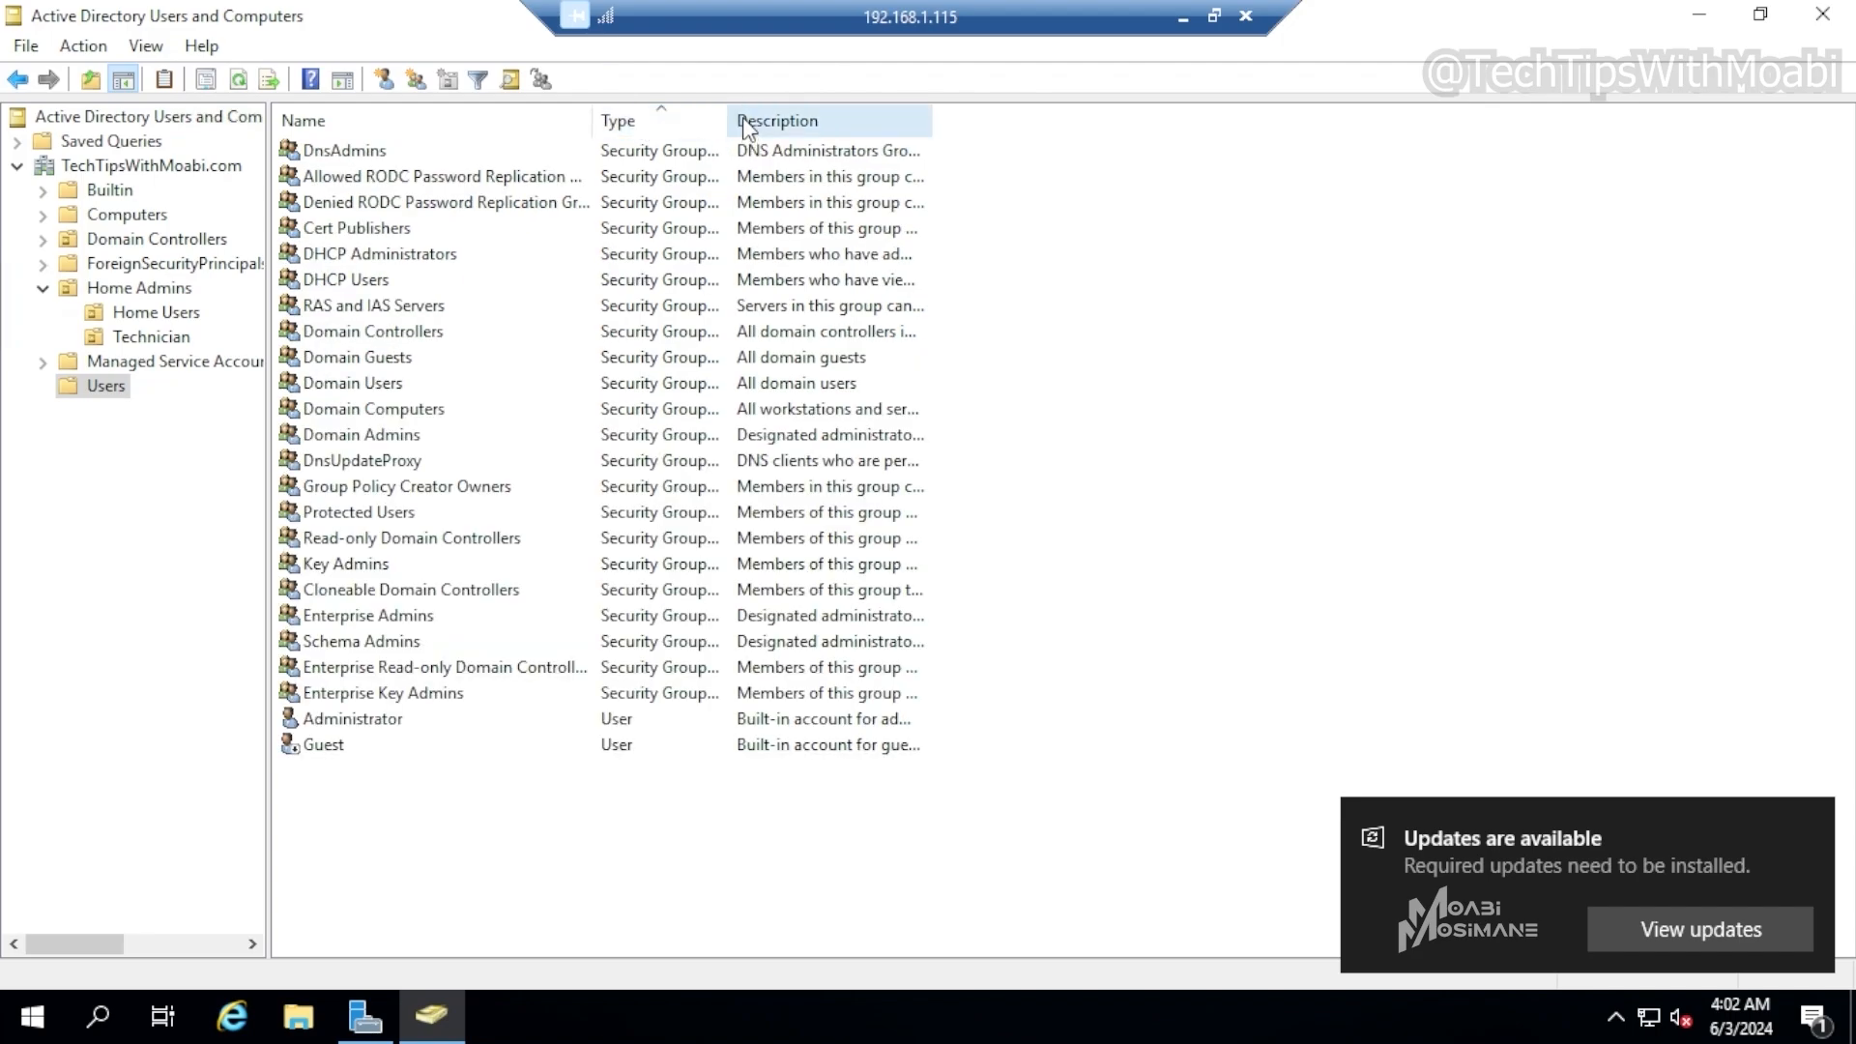
{"action": "left_click_drag", "start_coordinate": [732, 117], "coordinate": [920, 130]}
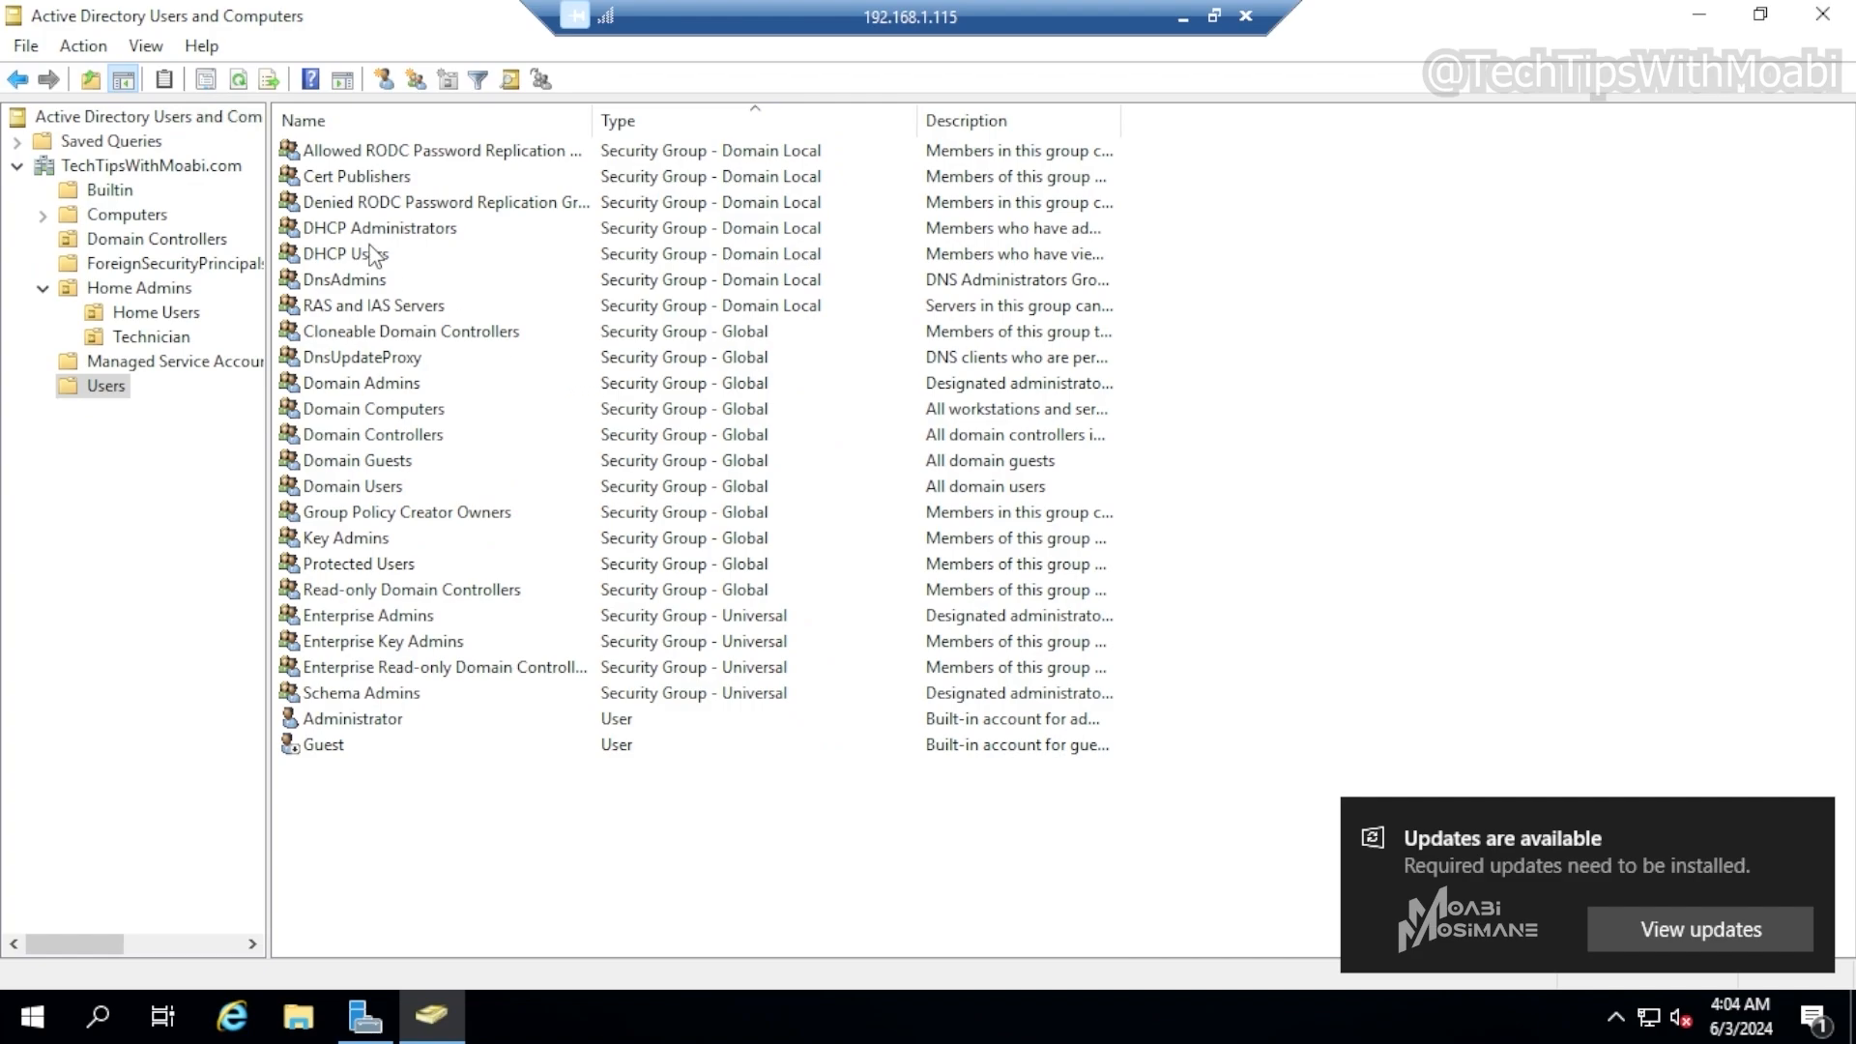
{"action": "left_click", "coordinate": [396, 237]}
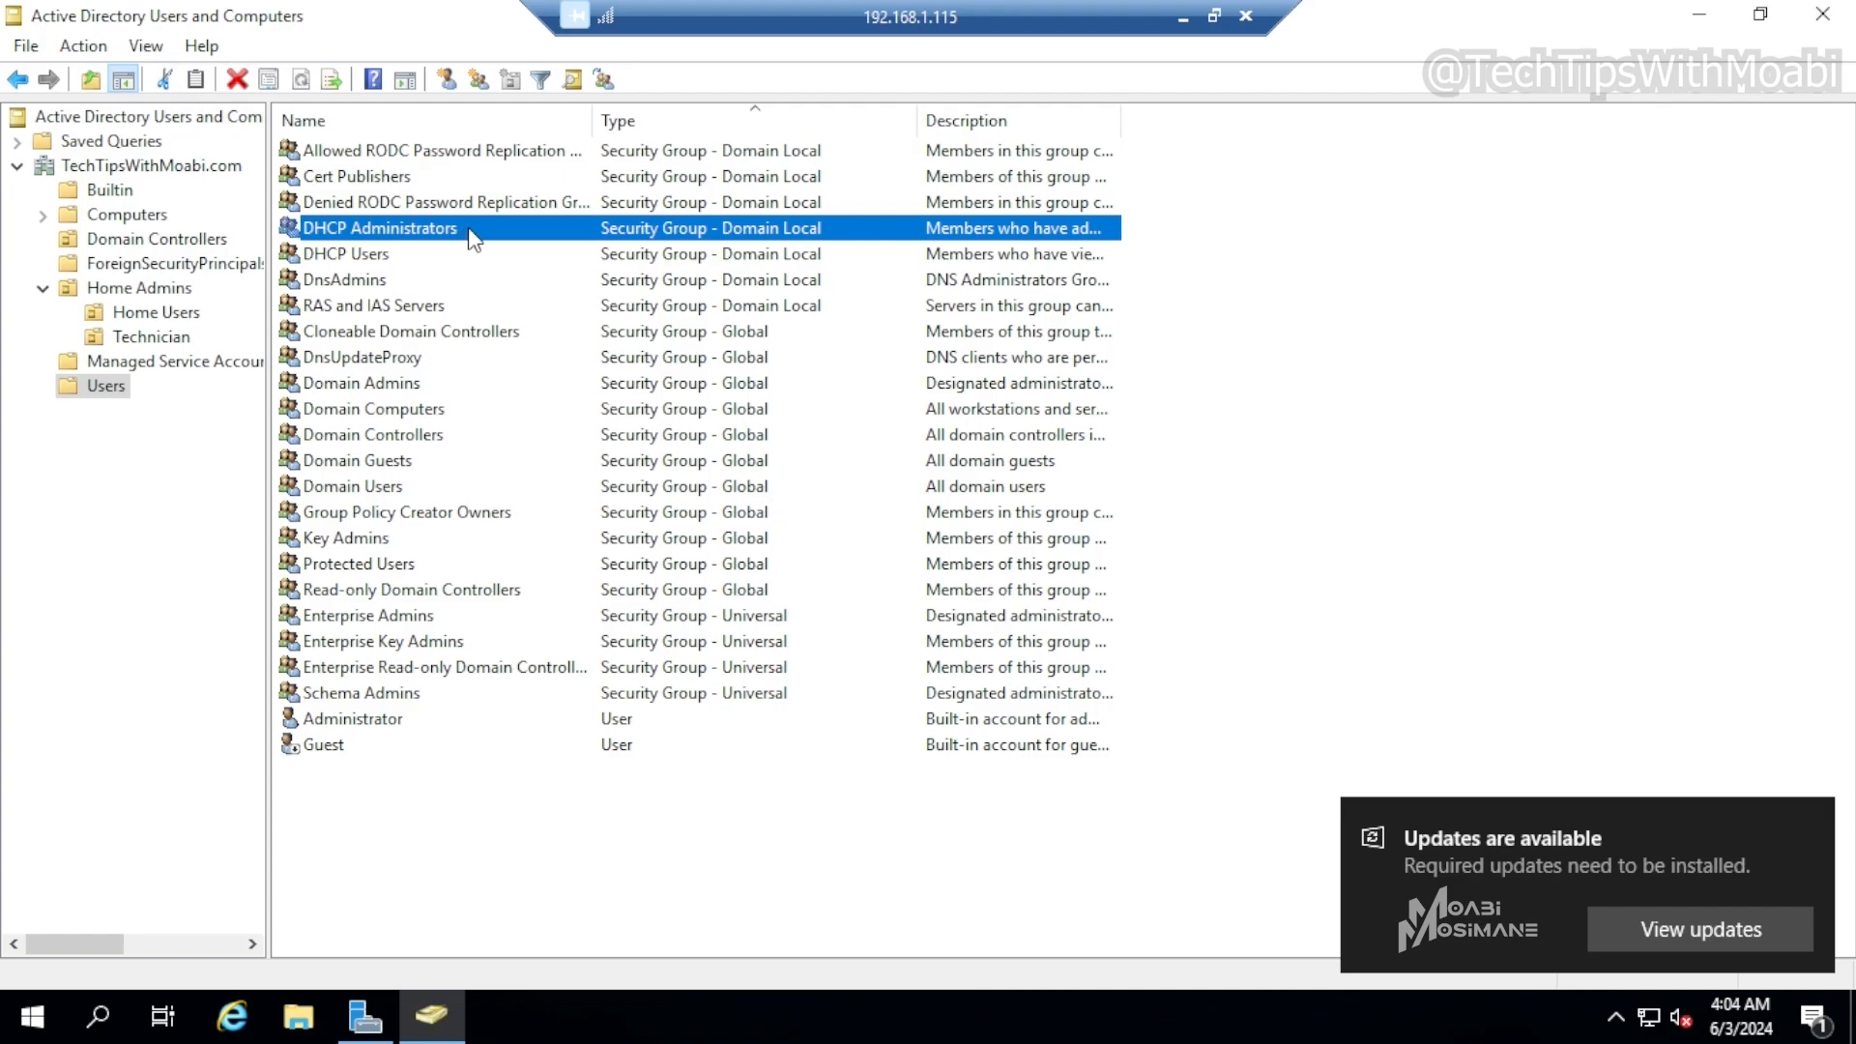
{"action": "left_click", "coordinate": [481, 283]}
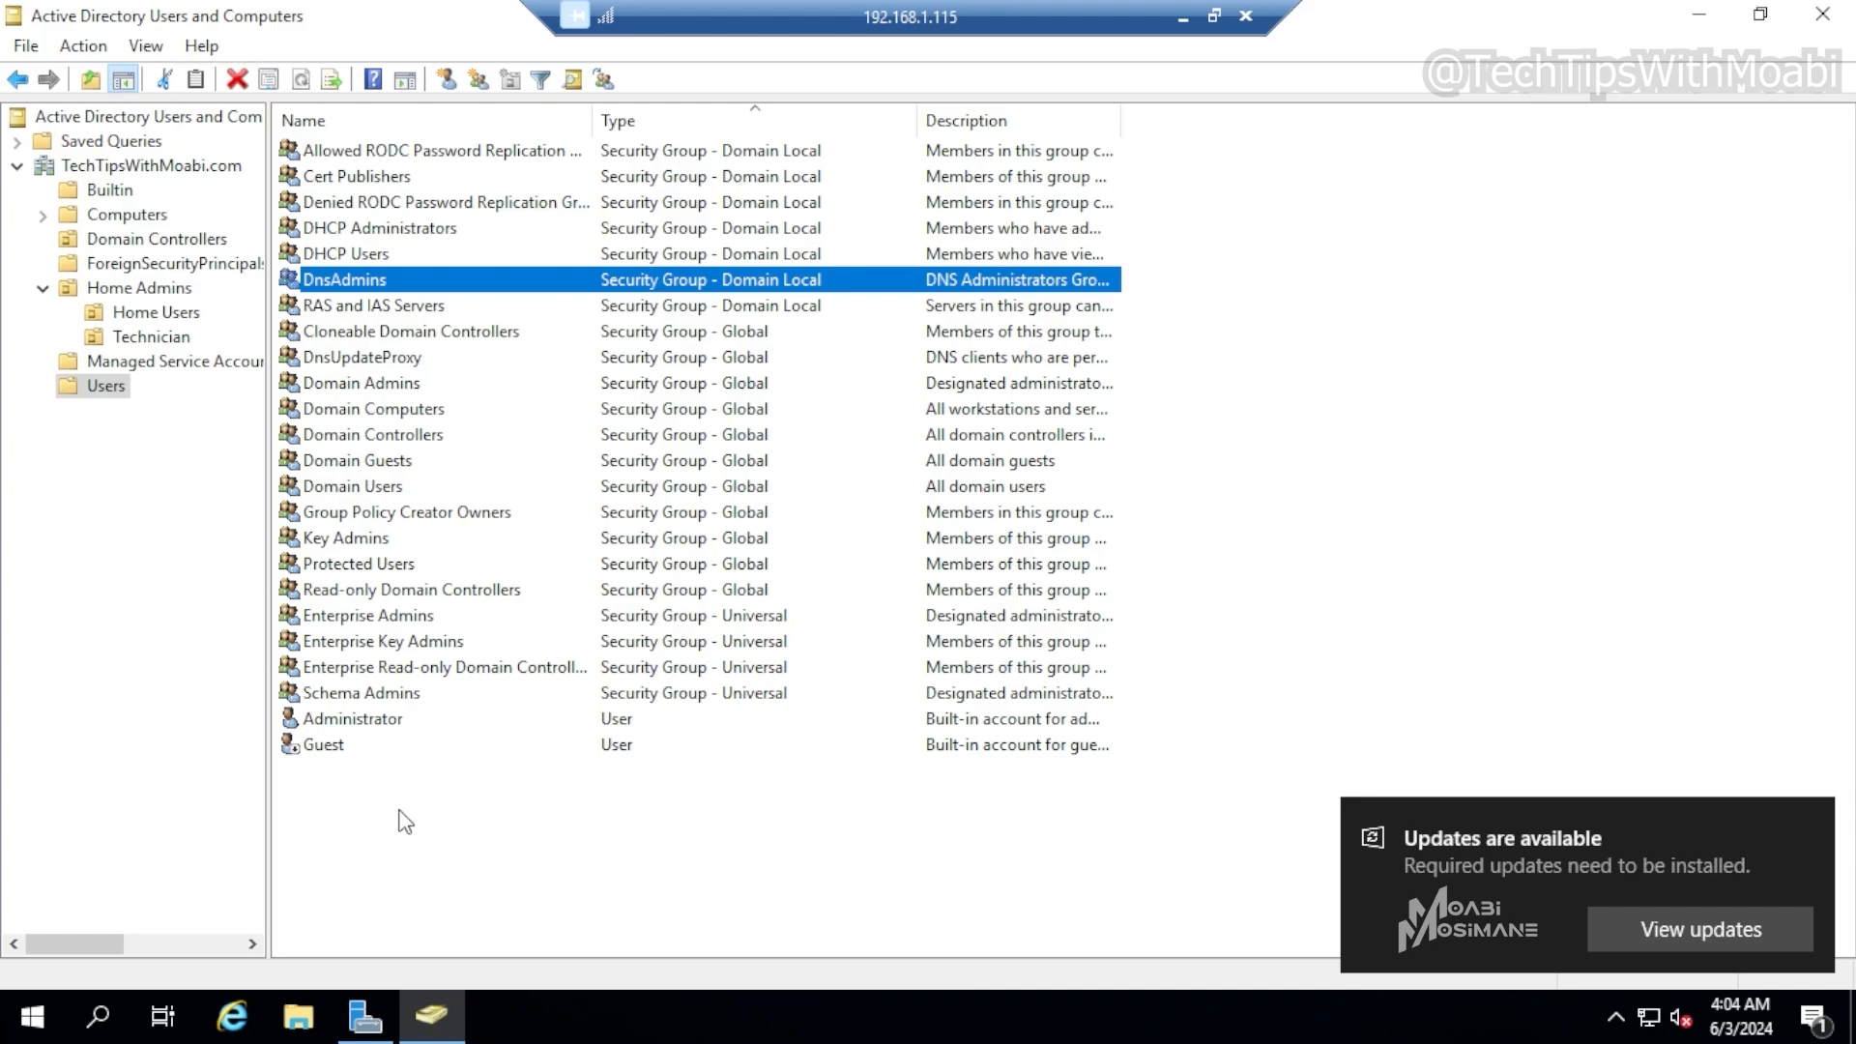
{"action": "left_click", "coordinate": [407, 389]}
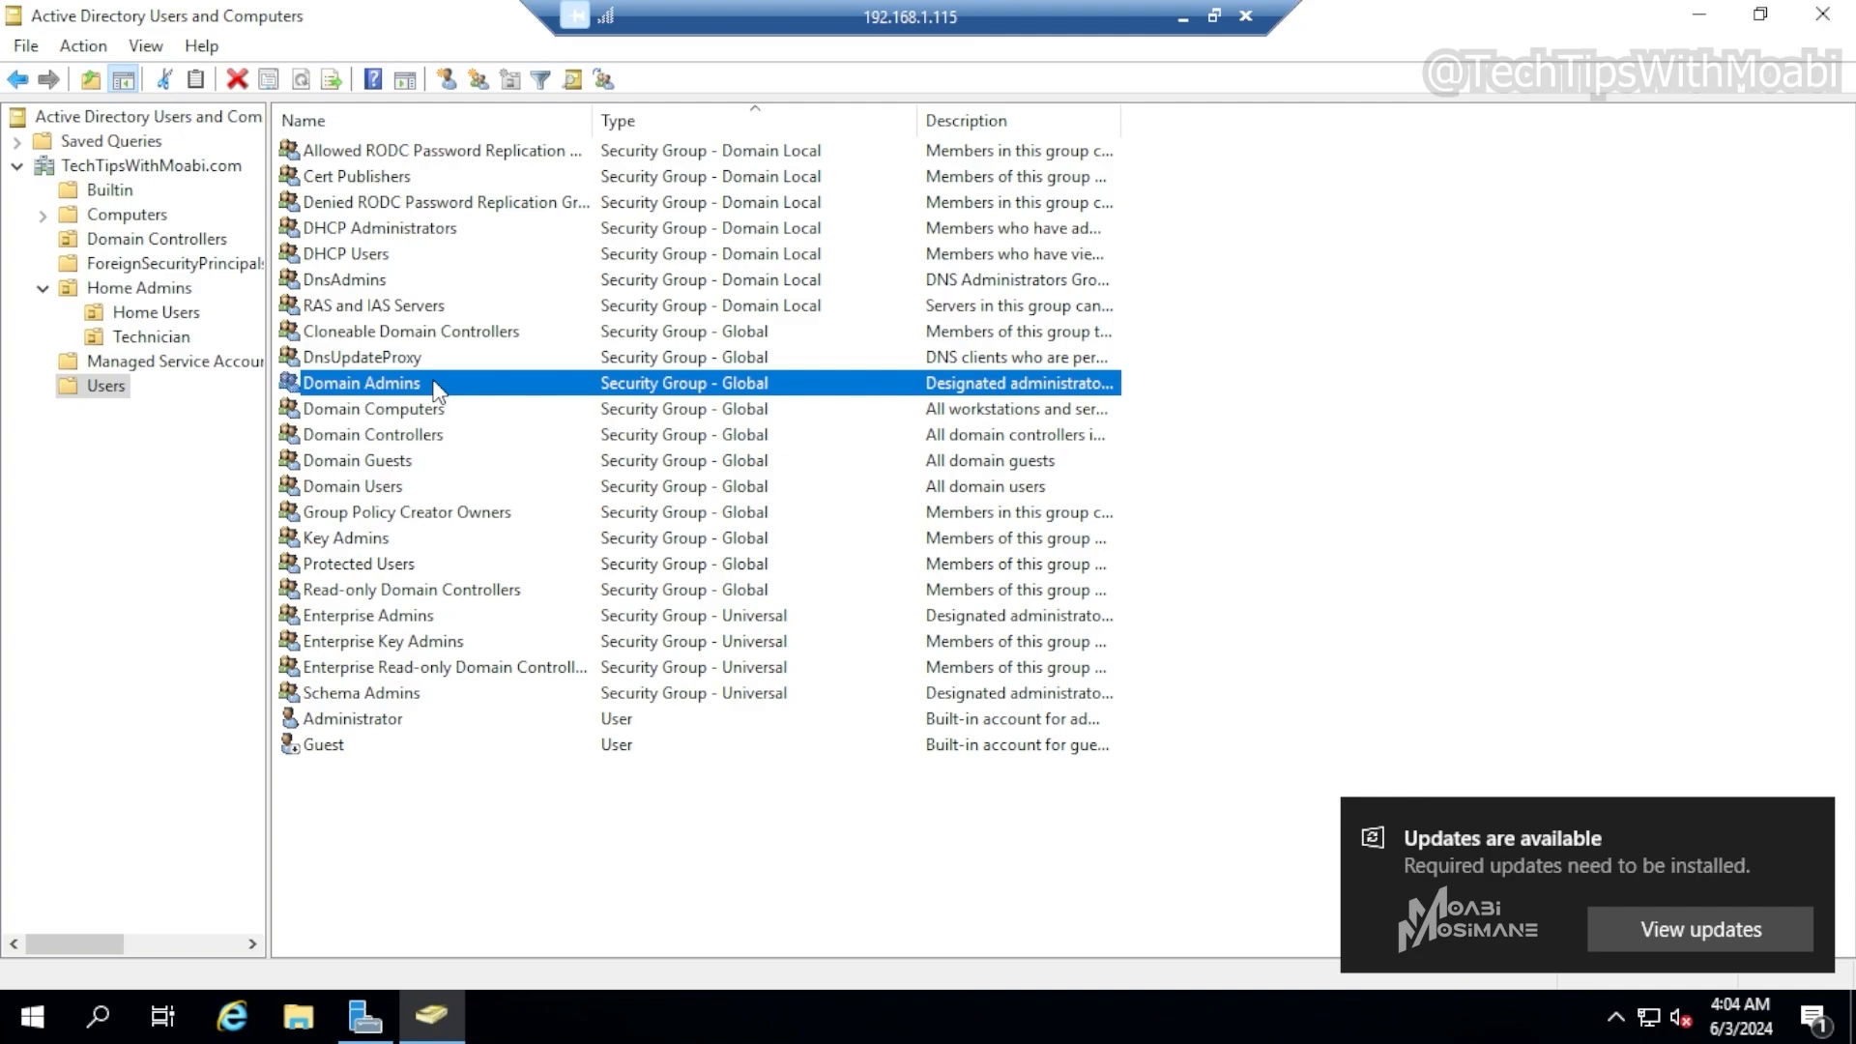
{"action": "left_click", "coordinate": [400, 727]}
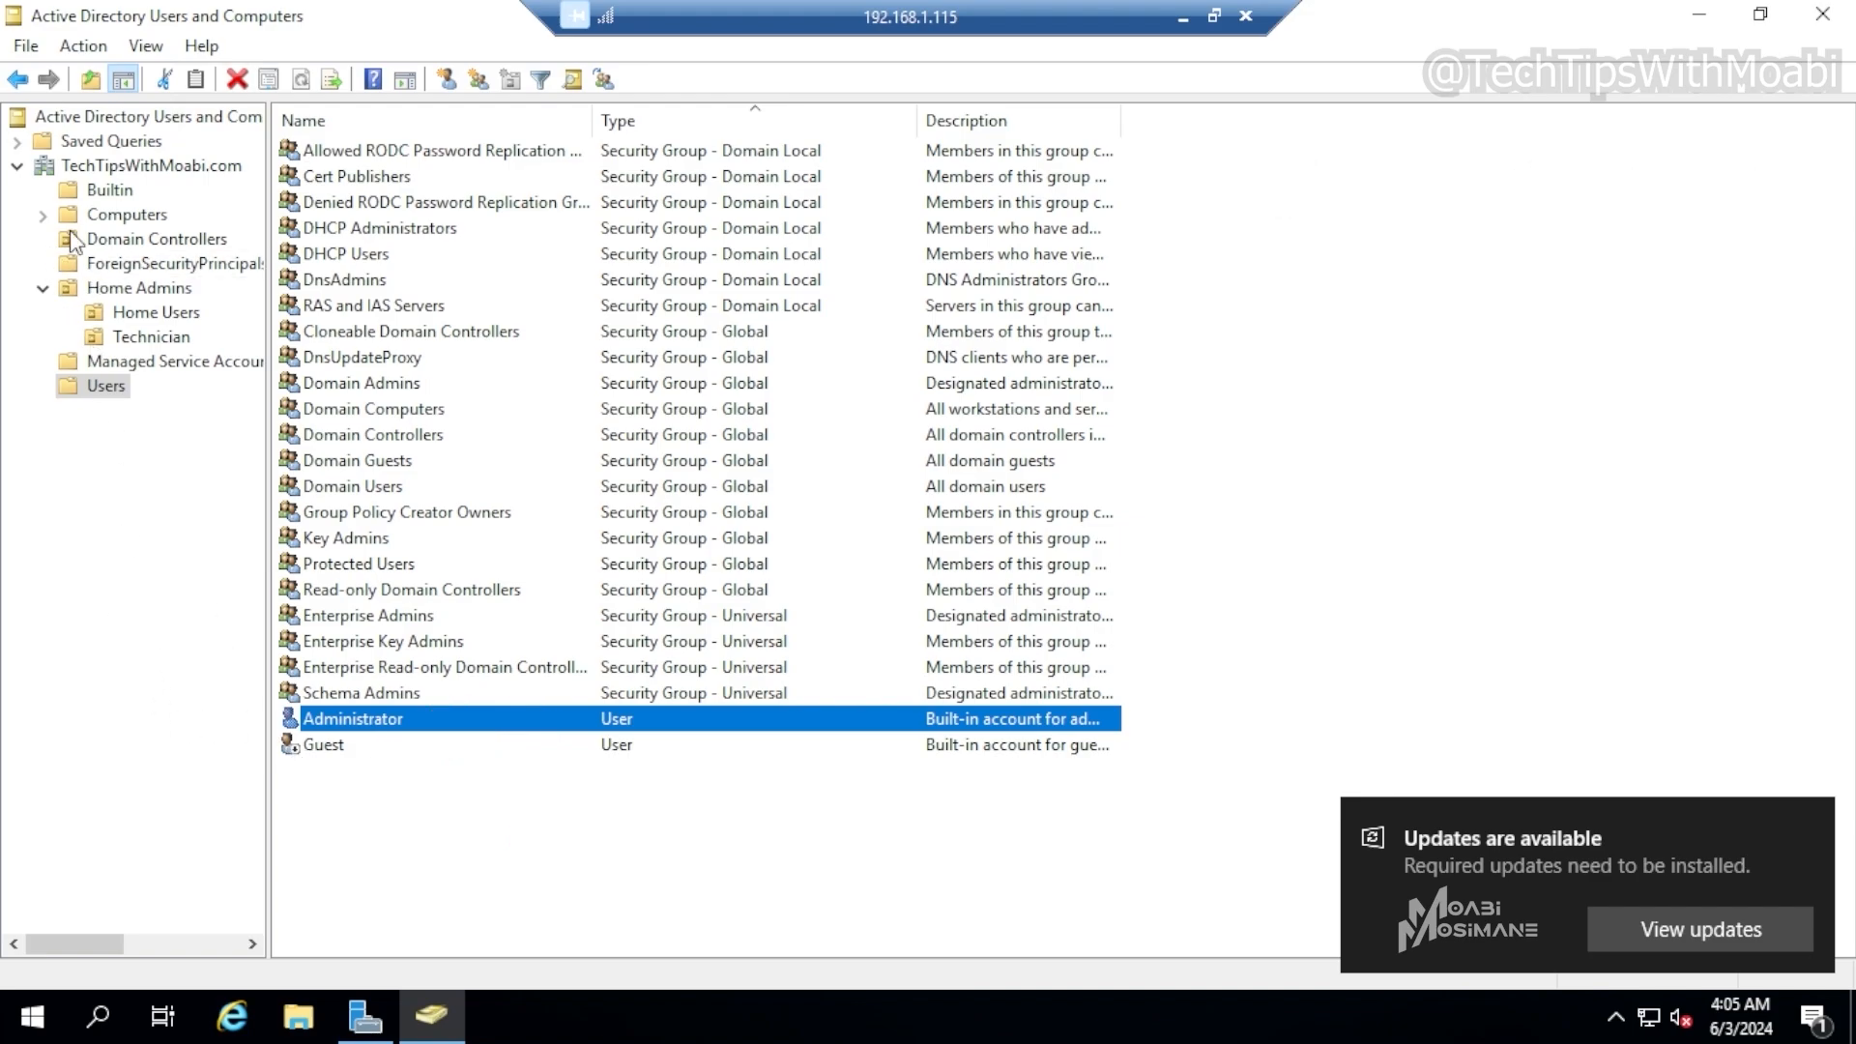
{"action": "left_click", "coordinate": [116, 198]}
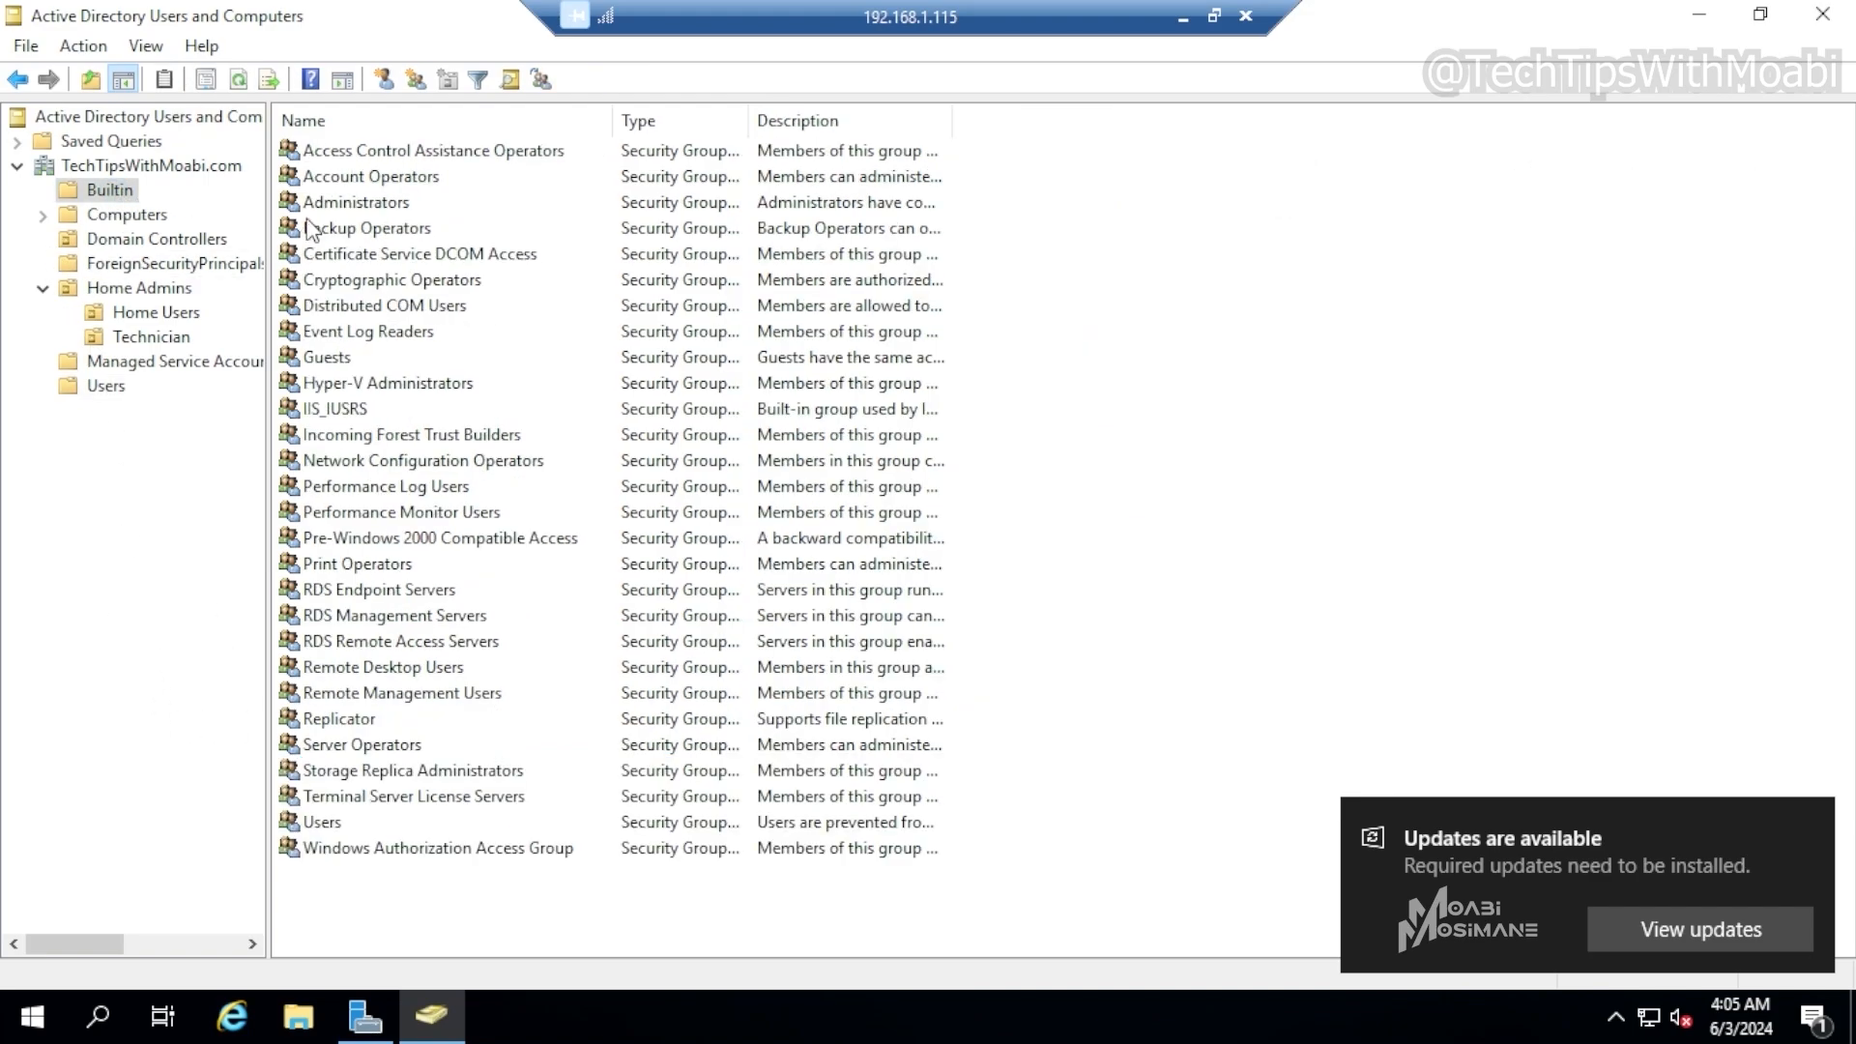
{"action": "left_click", "coordinate": [391, 205]}
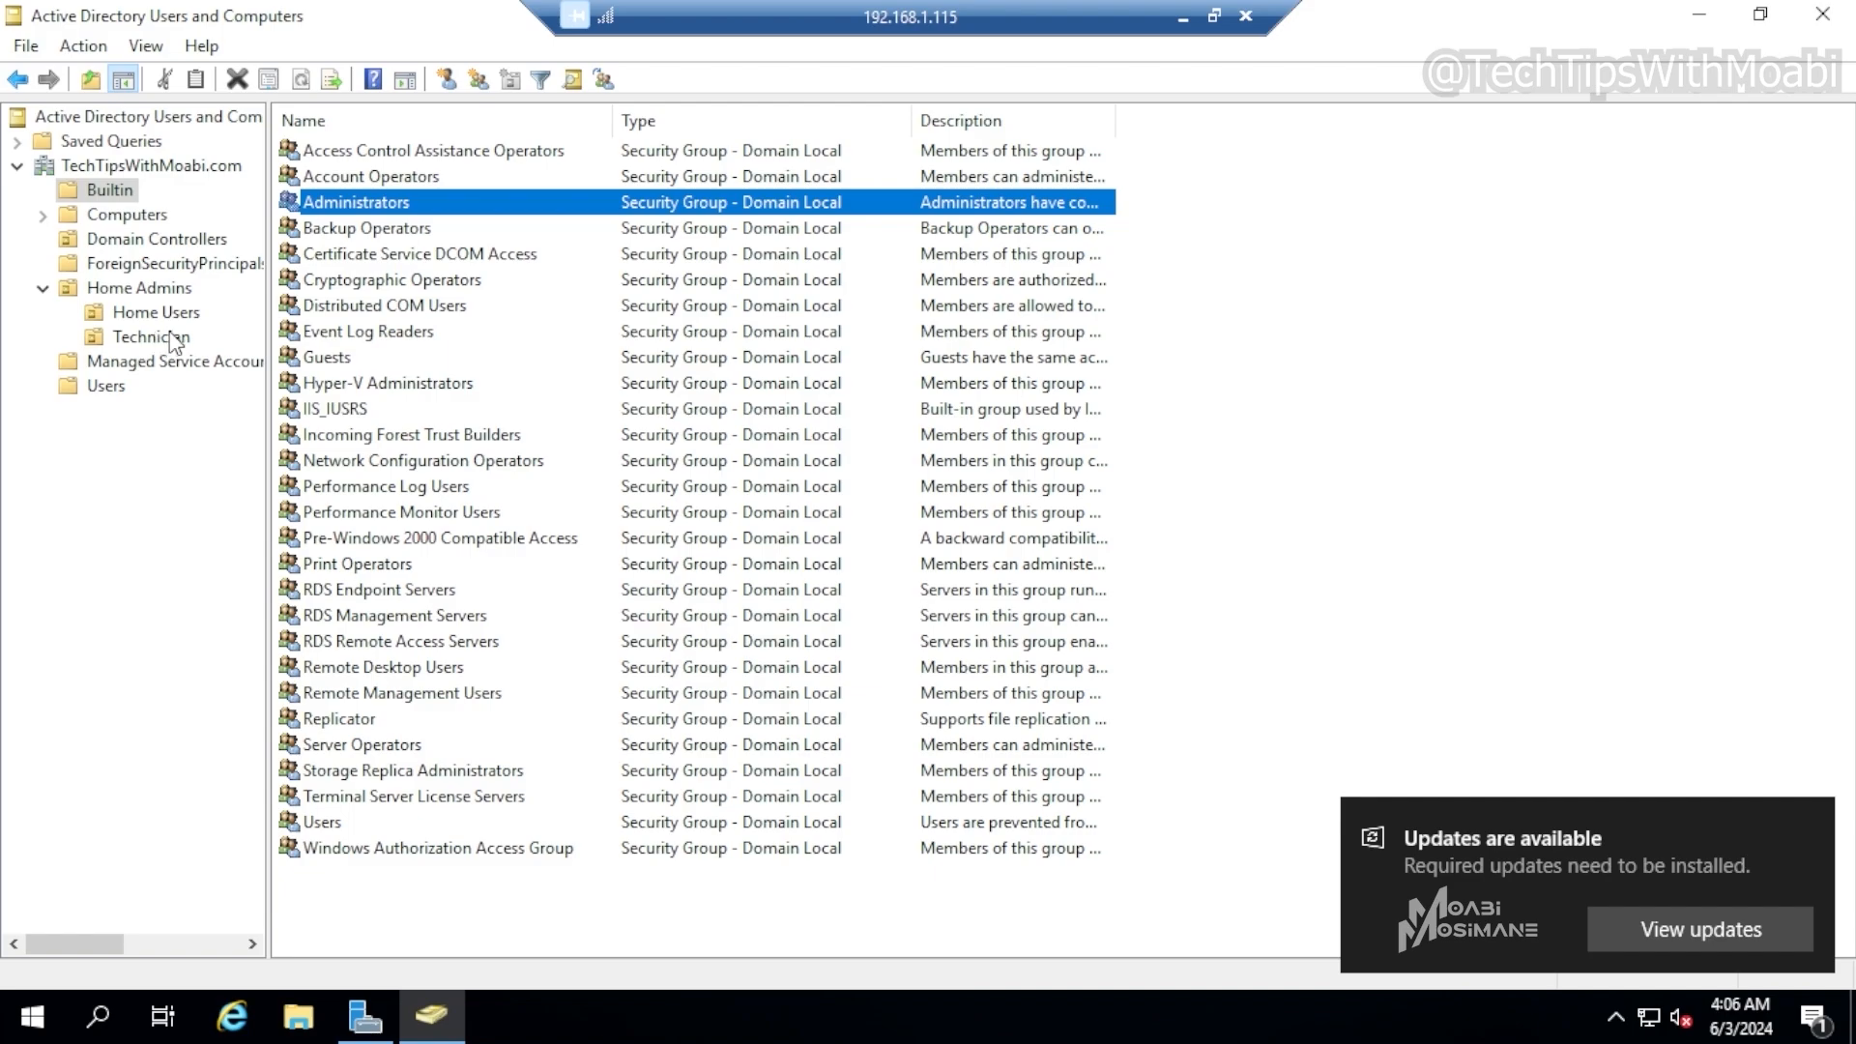
Make Tech Group in the Home Admins OU a member of the Administrators group through its properties
{"action": "left_click", "coordinate": [149, 287]}
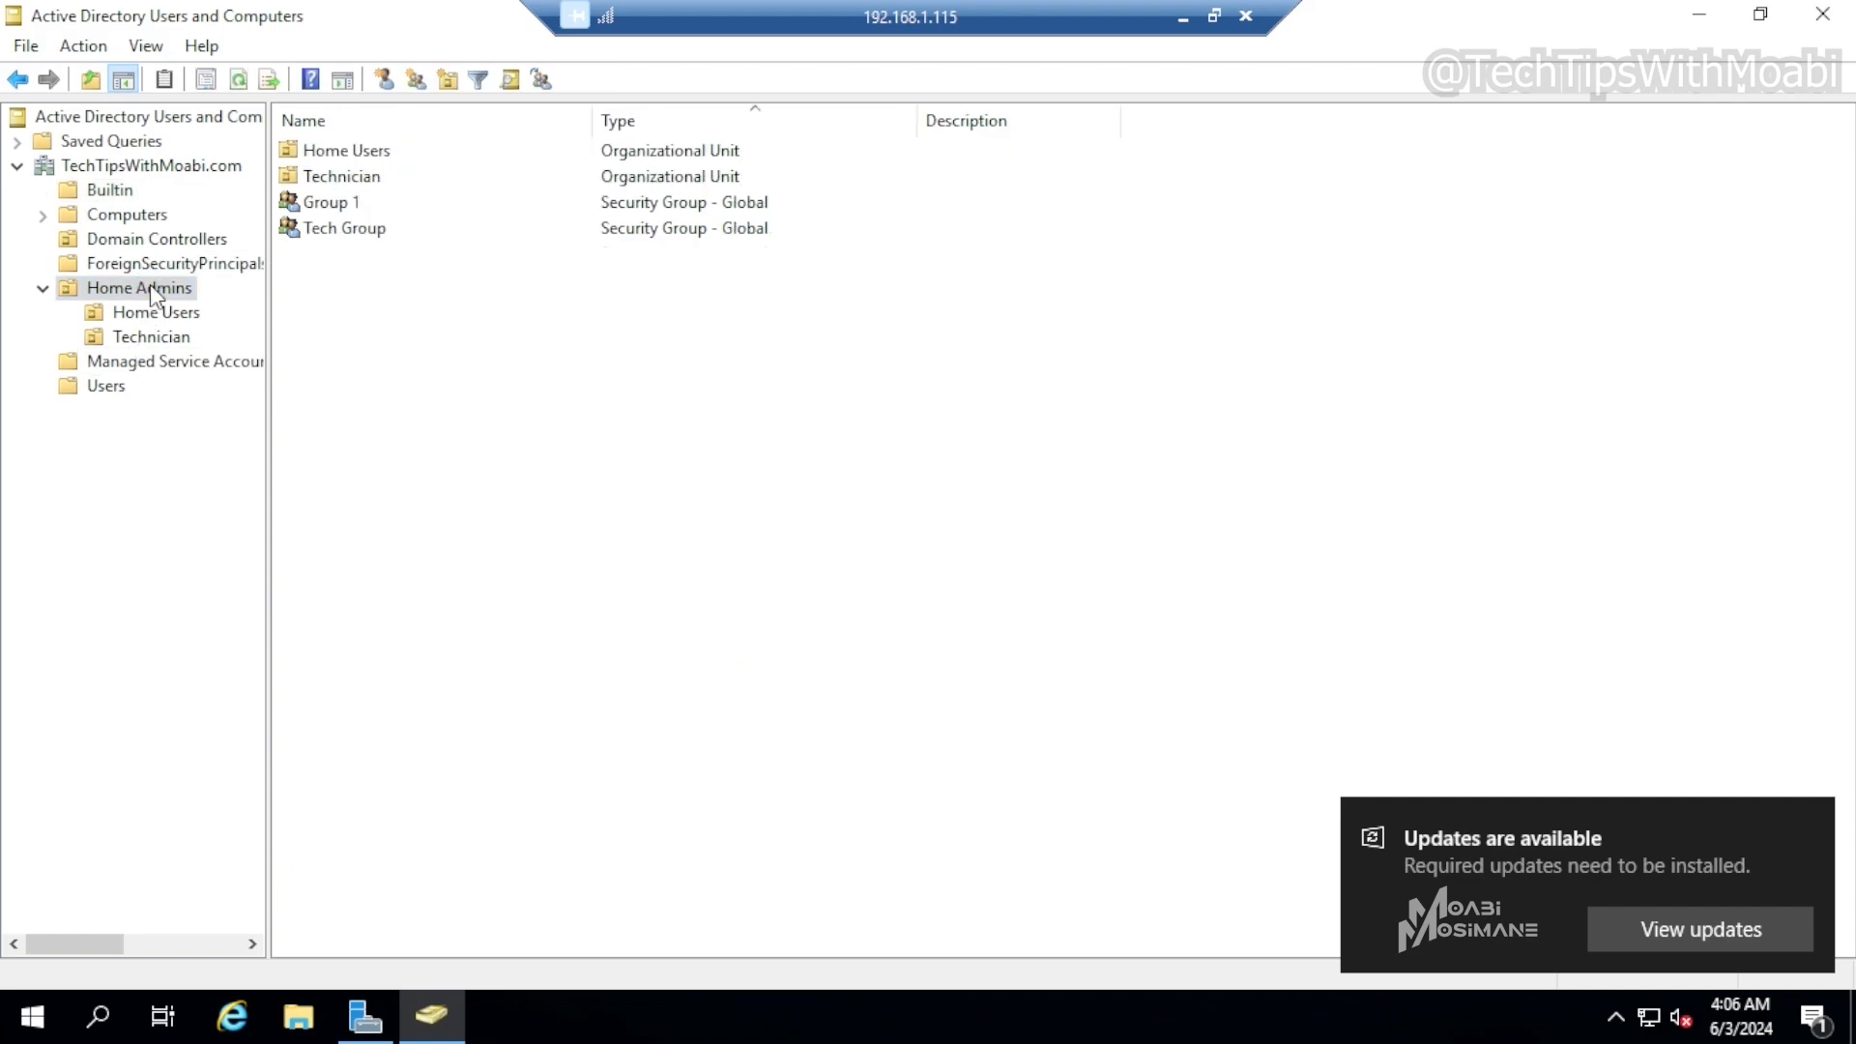
{"action": "left_click", "coordinate": [337, 230]}
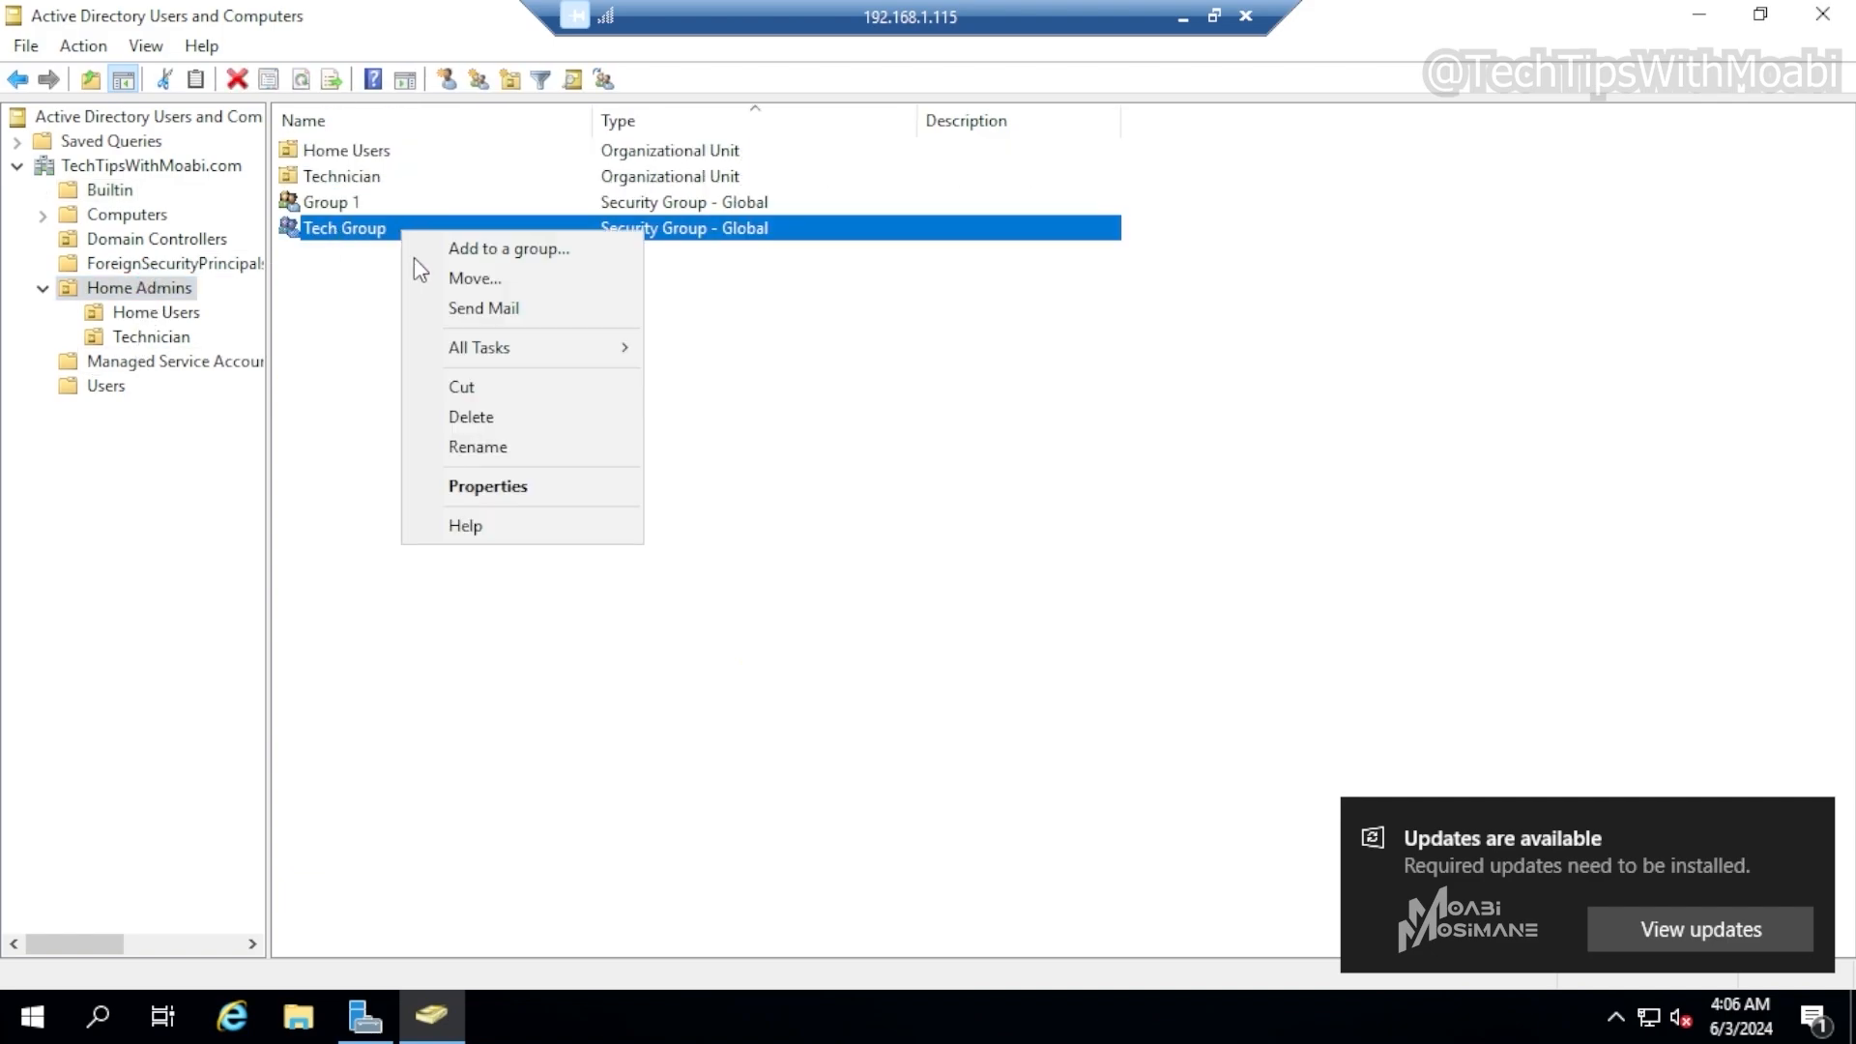
{"action": "right_click", "coordinate": [402, 232]}
{"action": "left_click", "coordinate": [491, 486]}
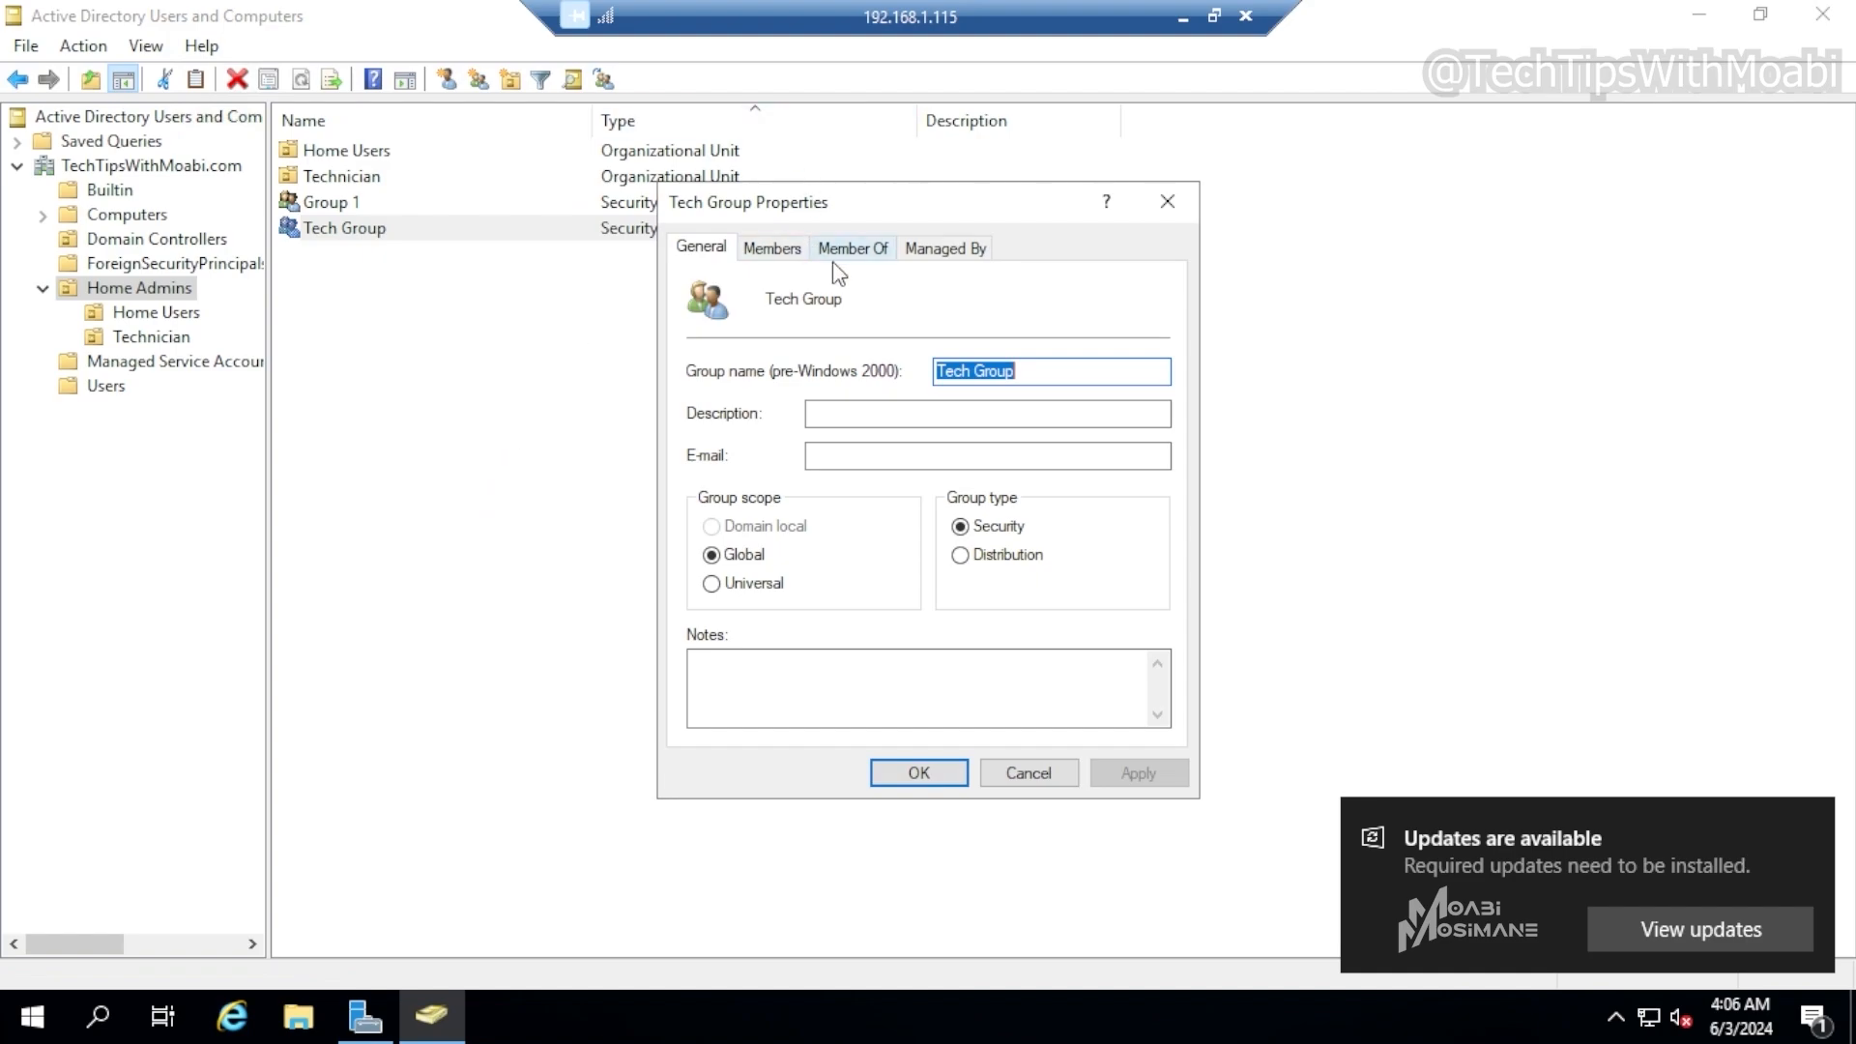
{"action": "left_click", "coordinate": [865, 251]}
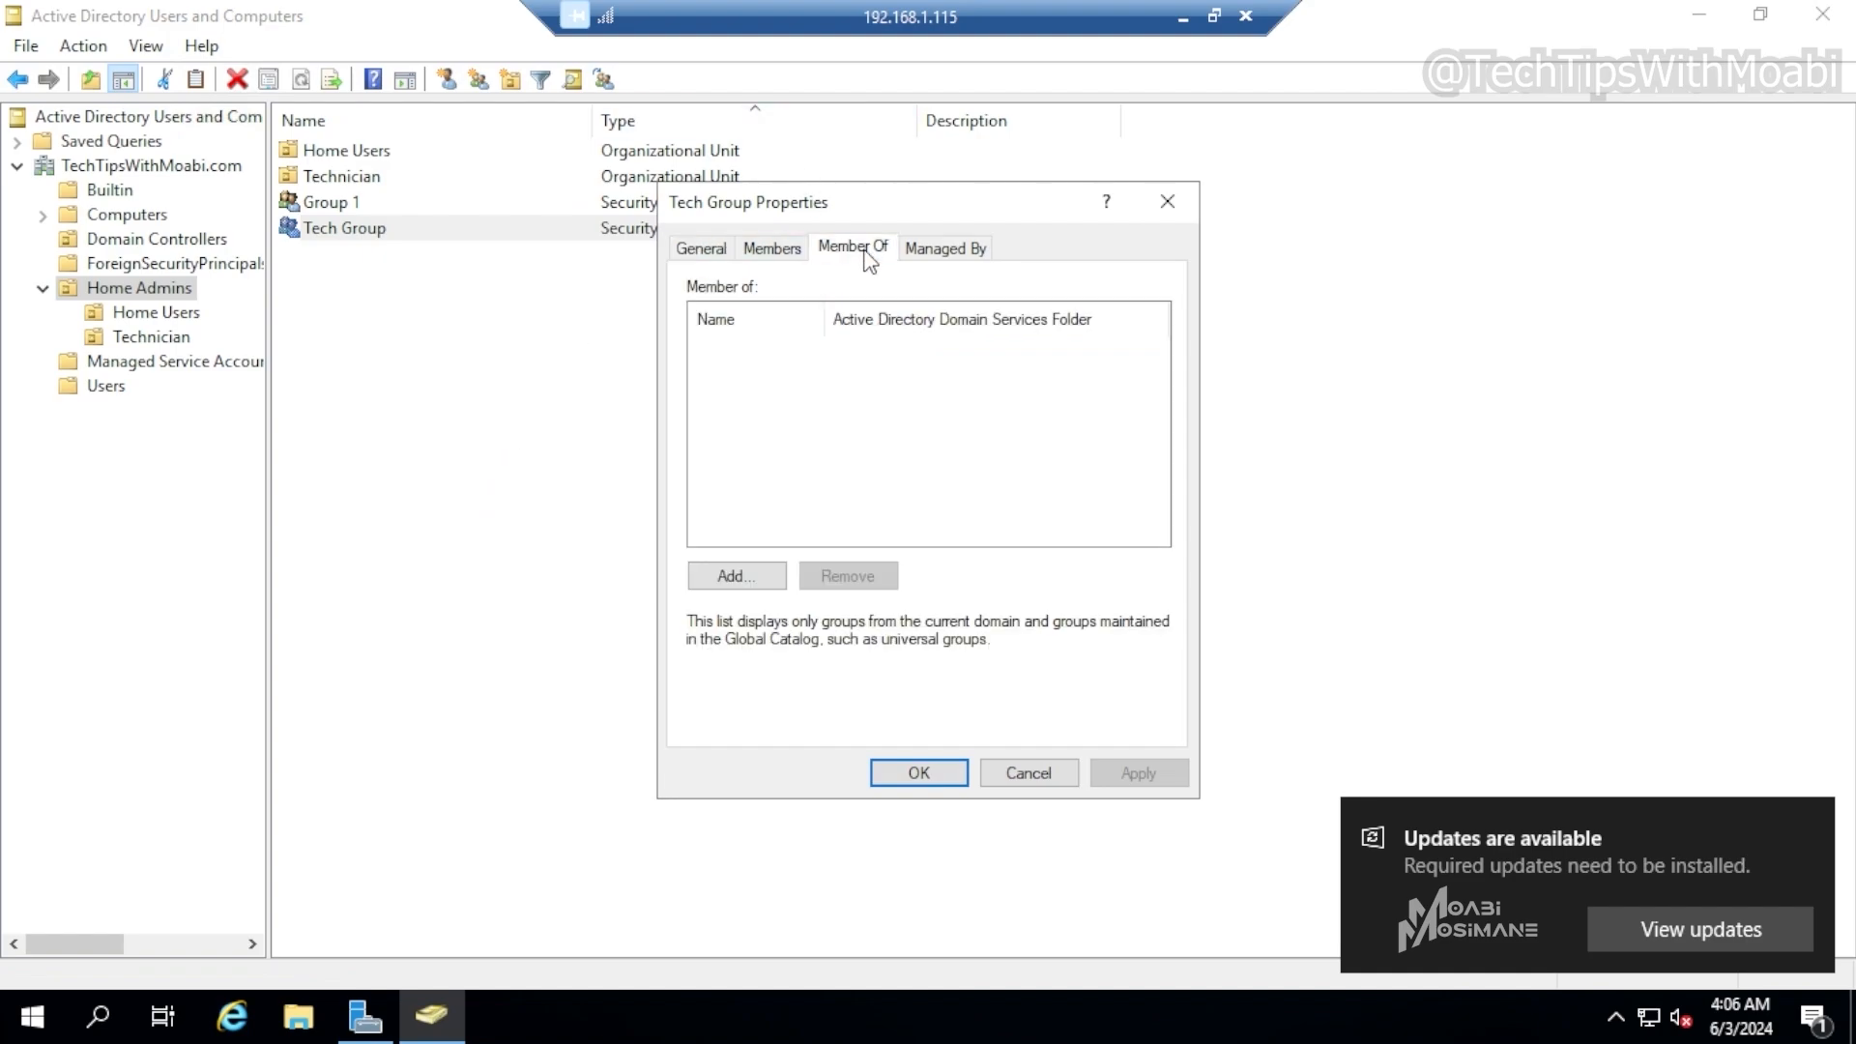
{"action": "left_click", "coordinate": [737, 577]}
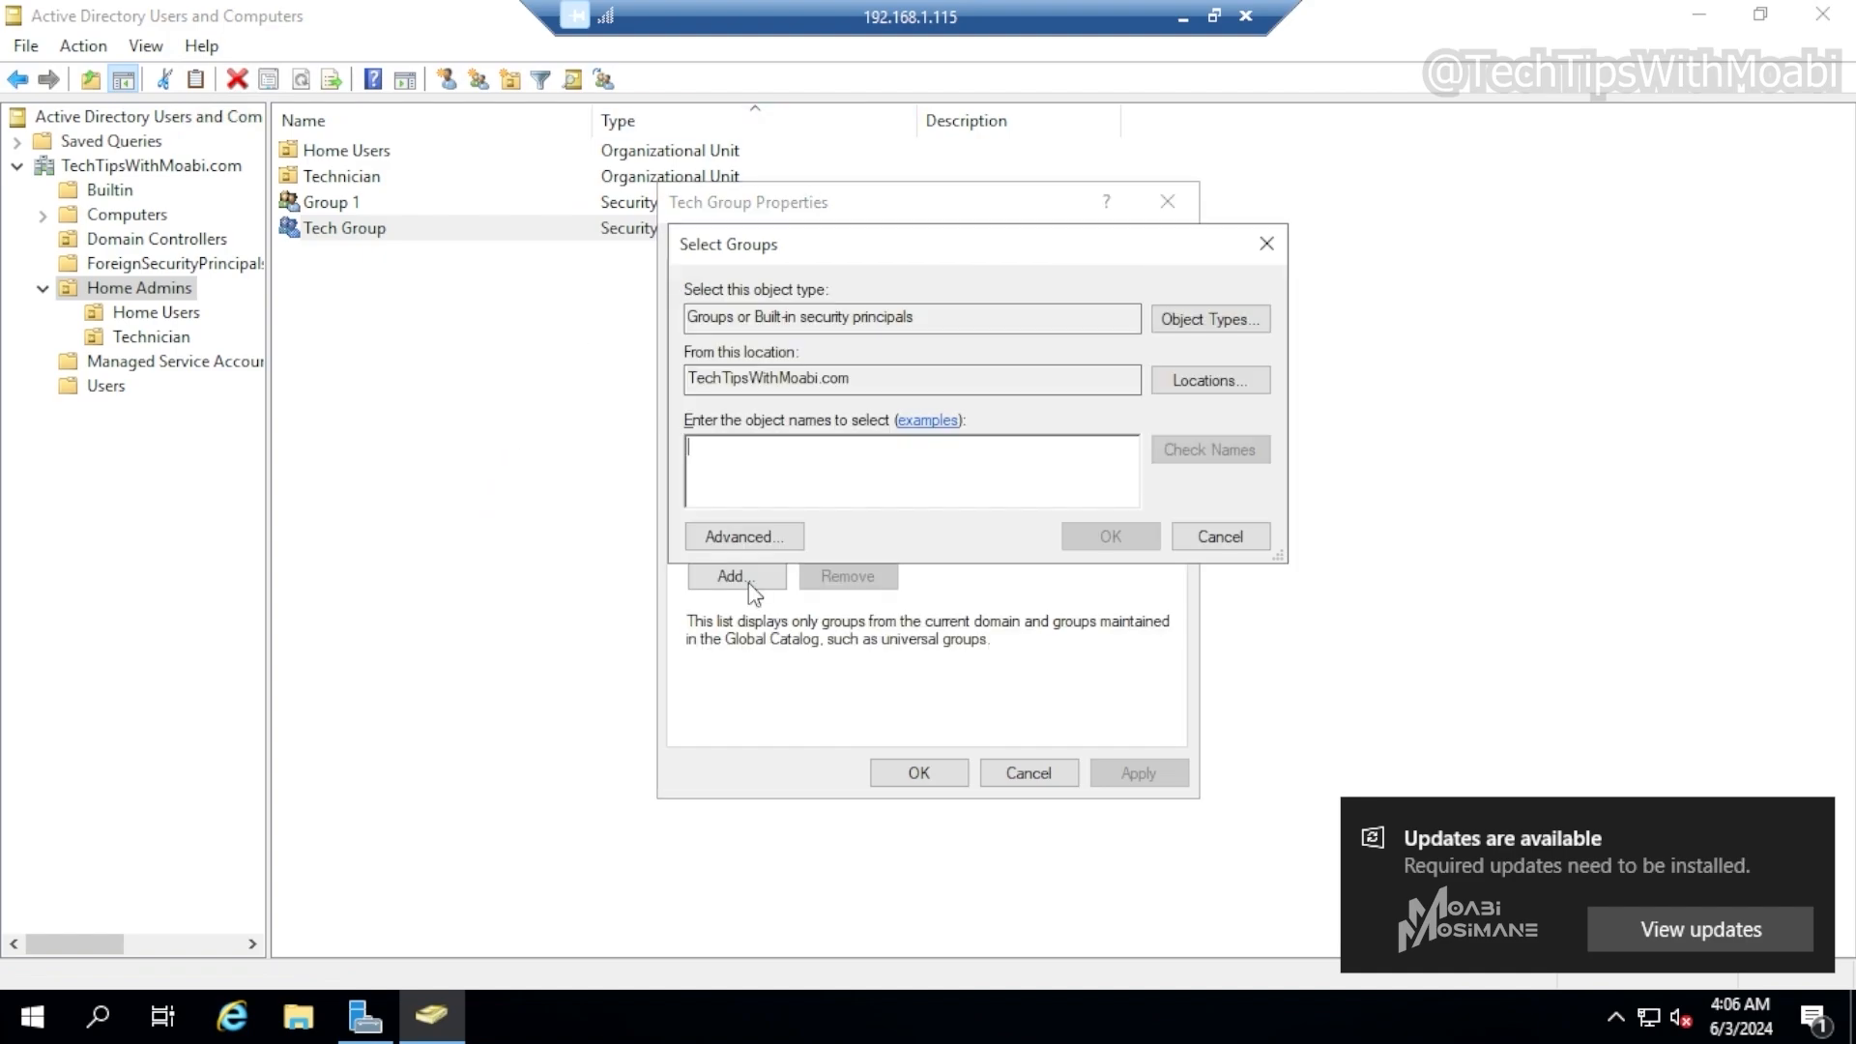
{"action": "left_click", "coordinate": [785, 545]}
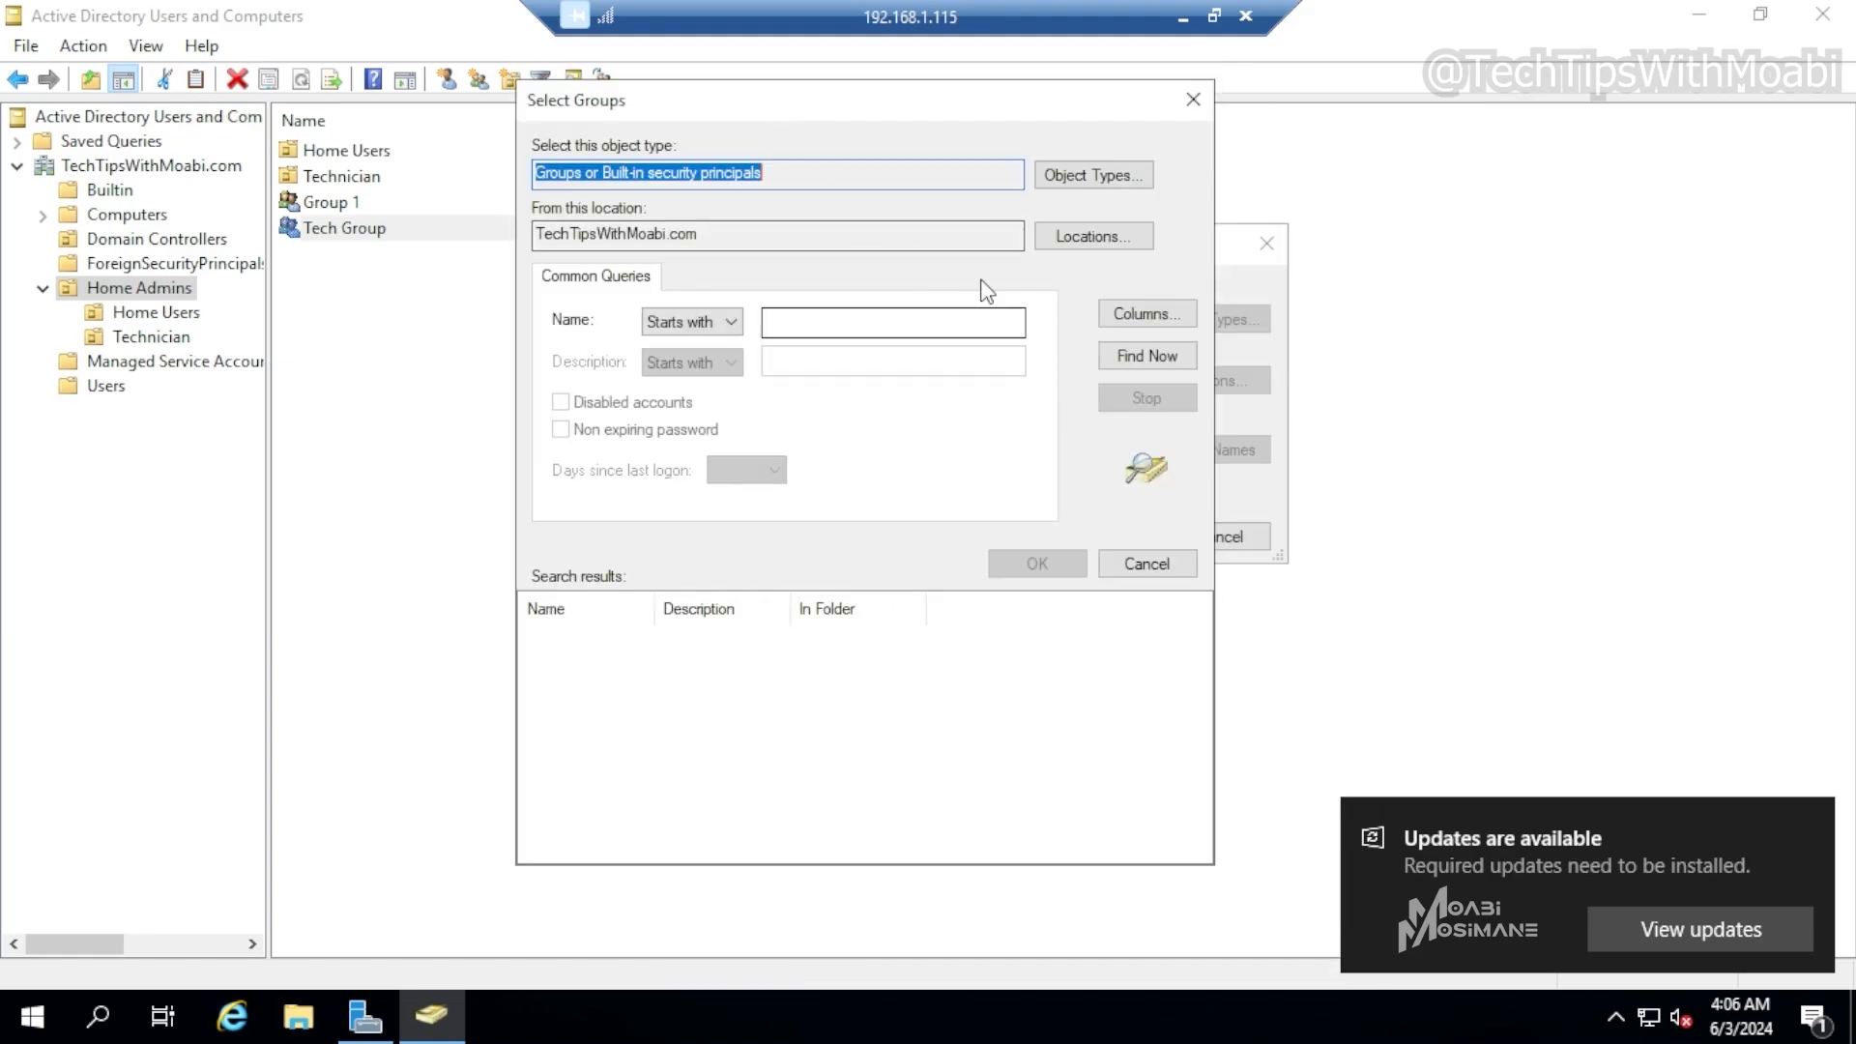
{"action": "left_click", "coordinate": [1121, 358]}
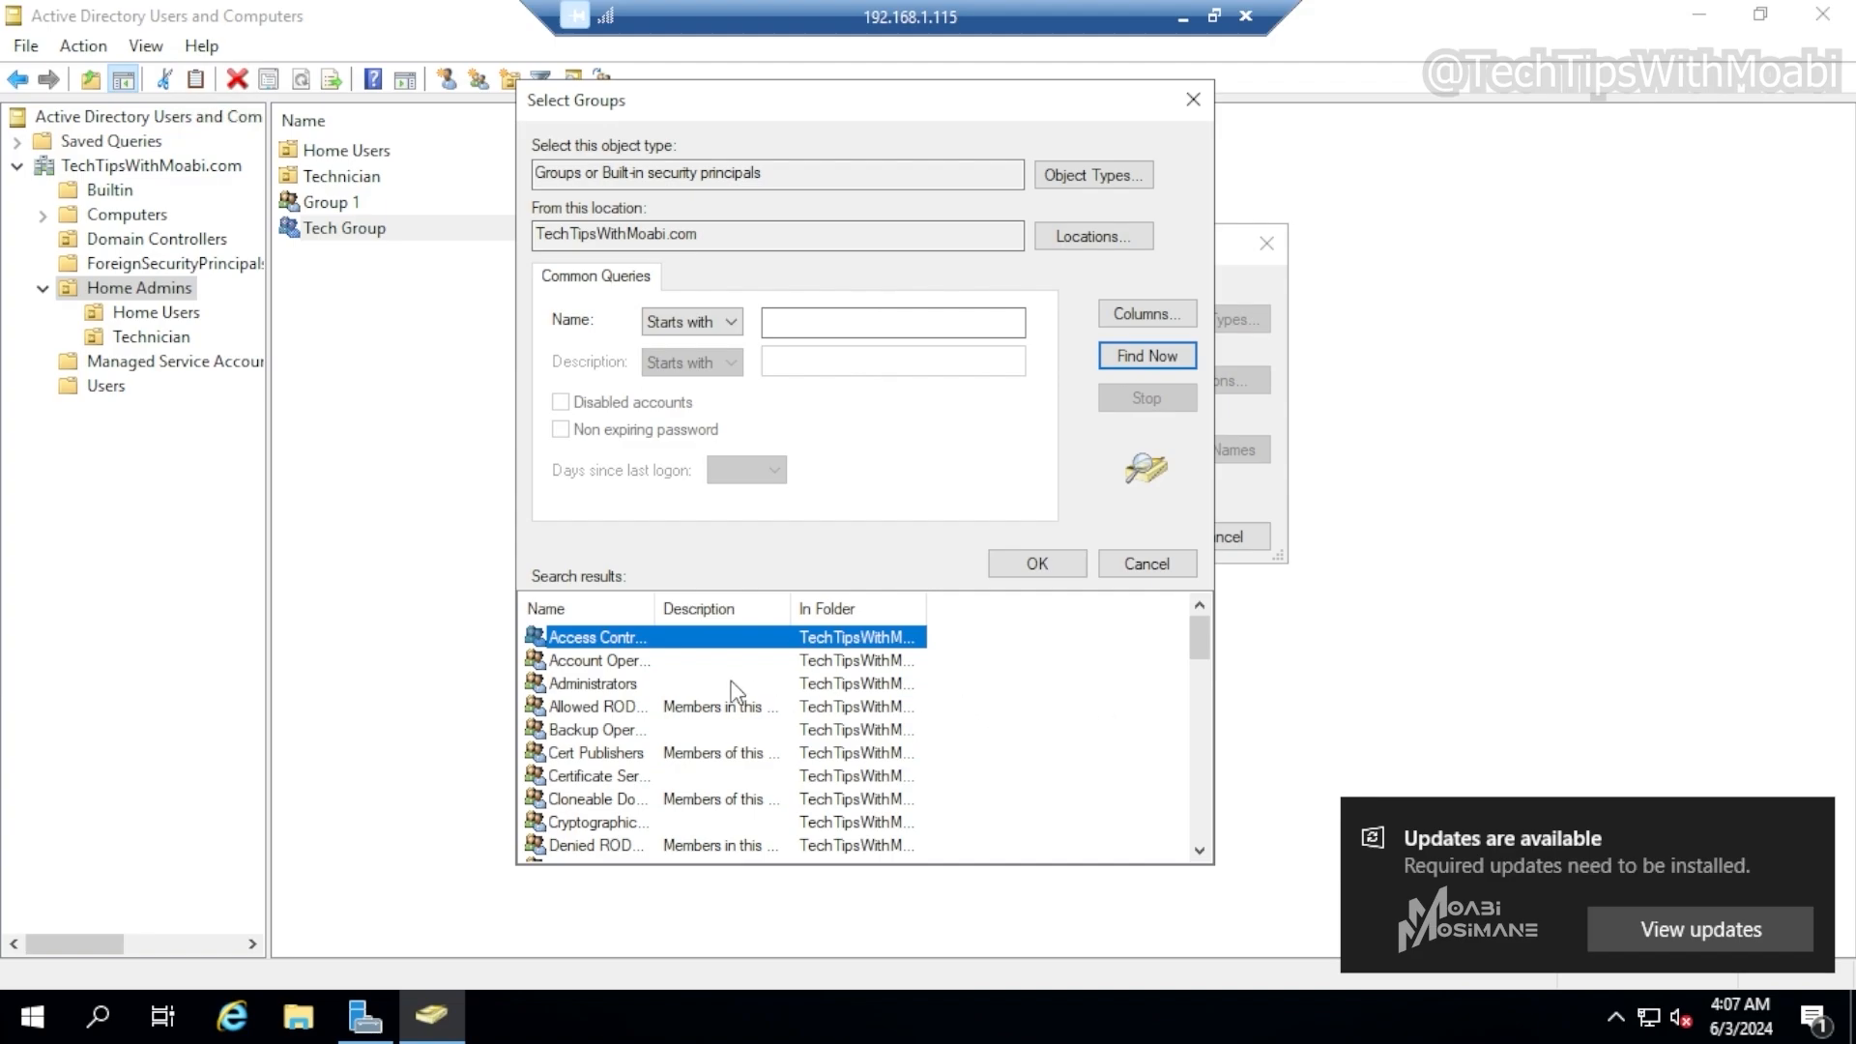
{"action": "left_click", "coordinate": [612, 684]}
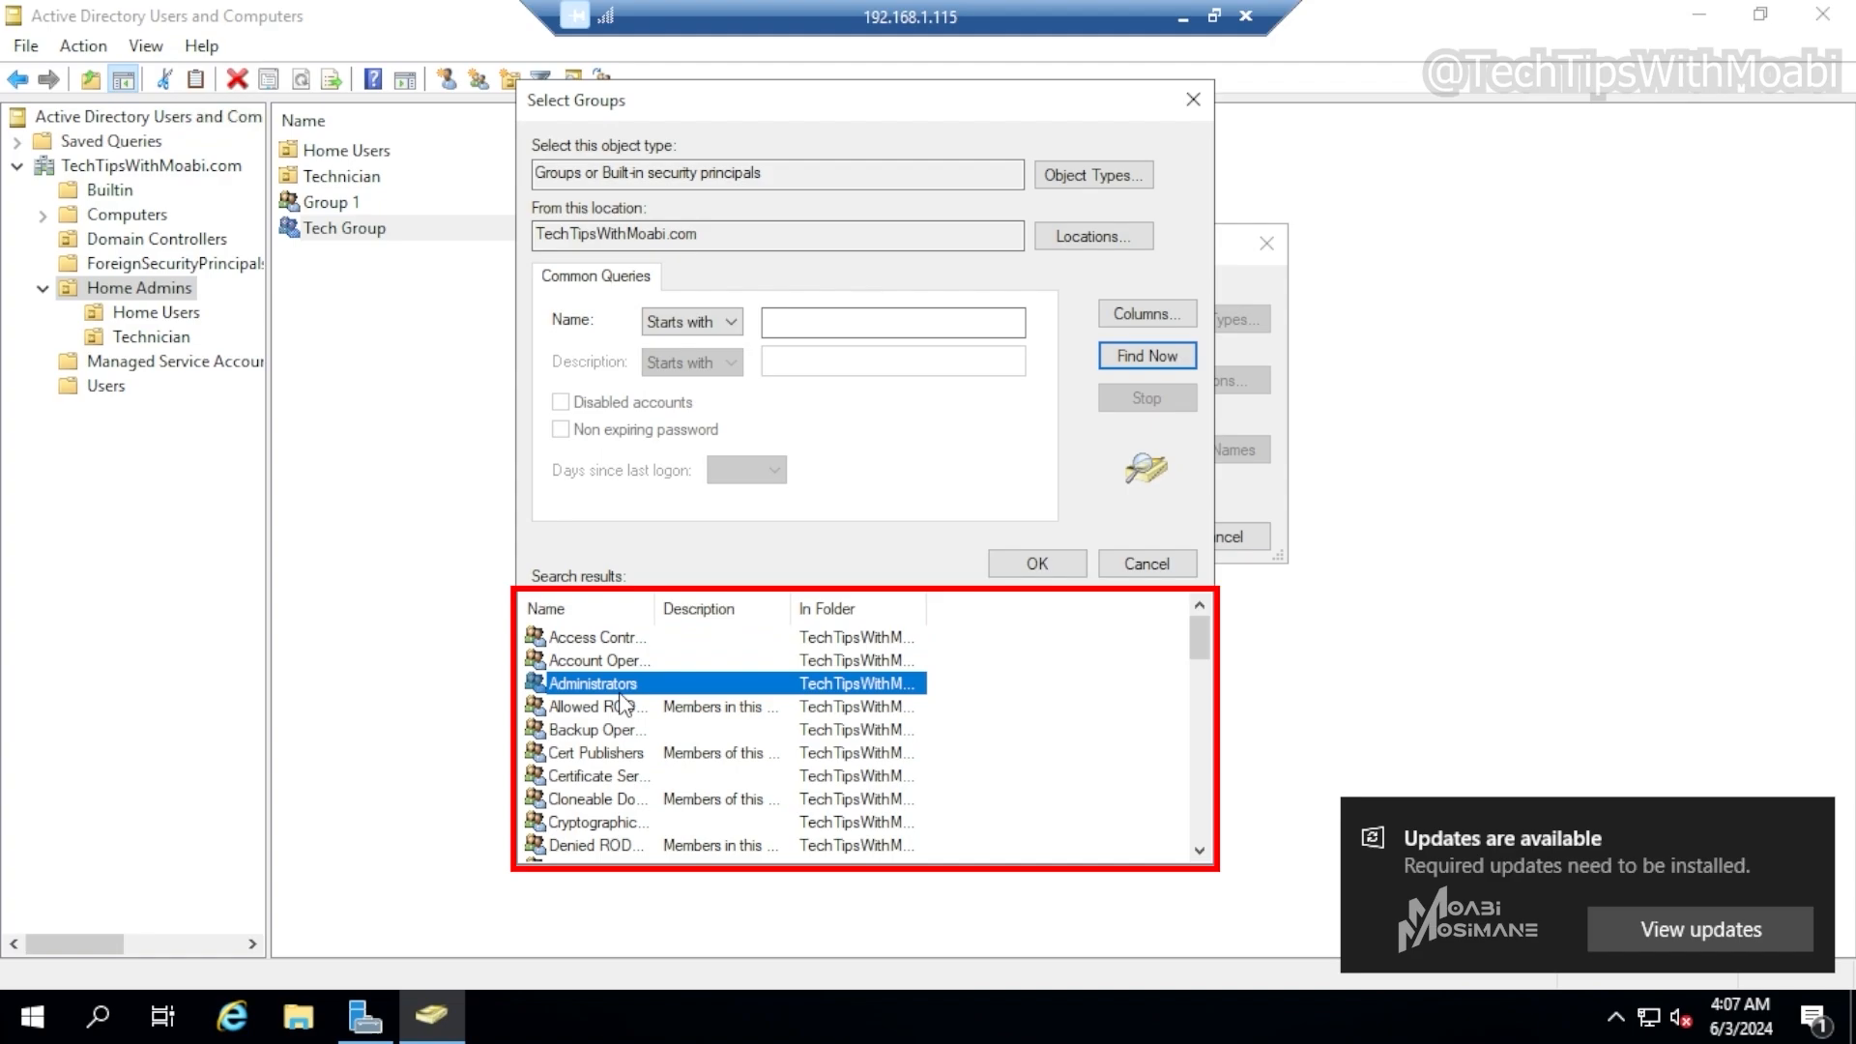
{"action": "left_click", "coordinate": [1058, 563]}
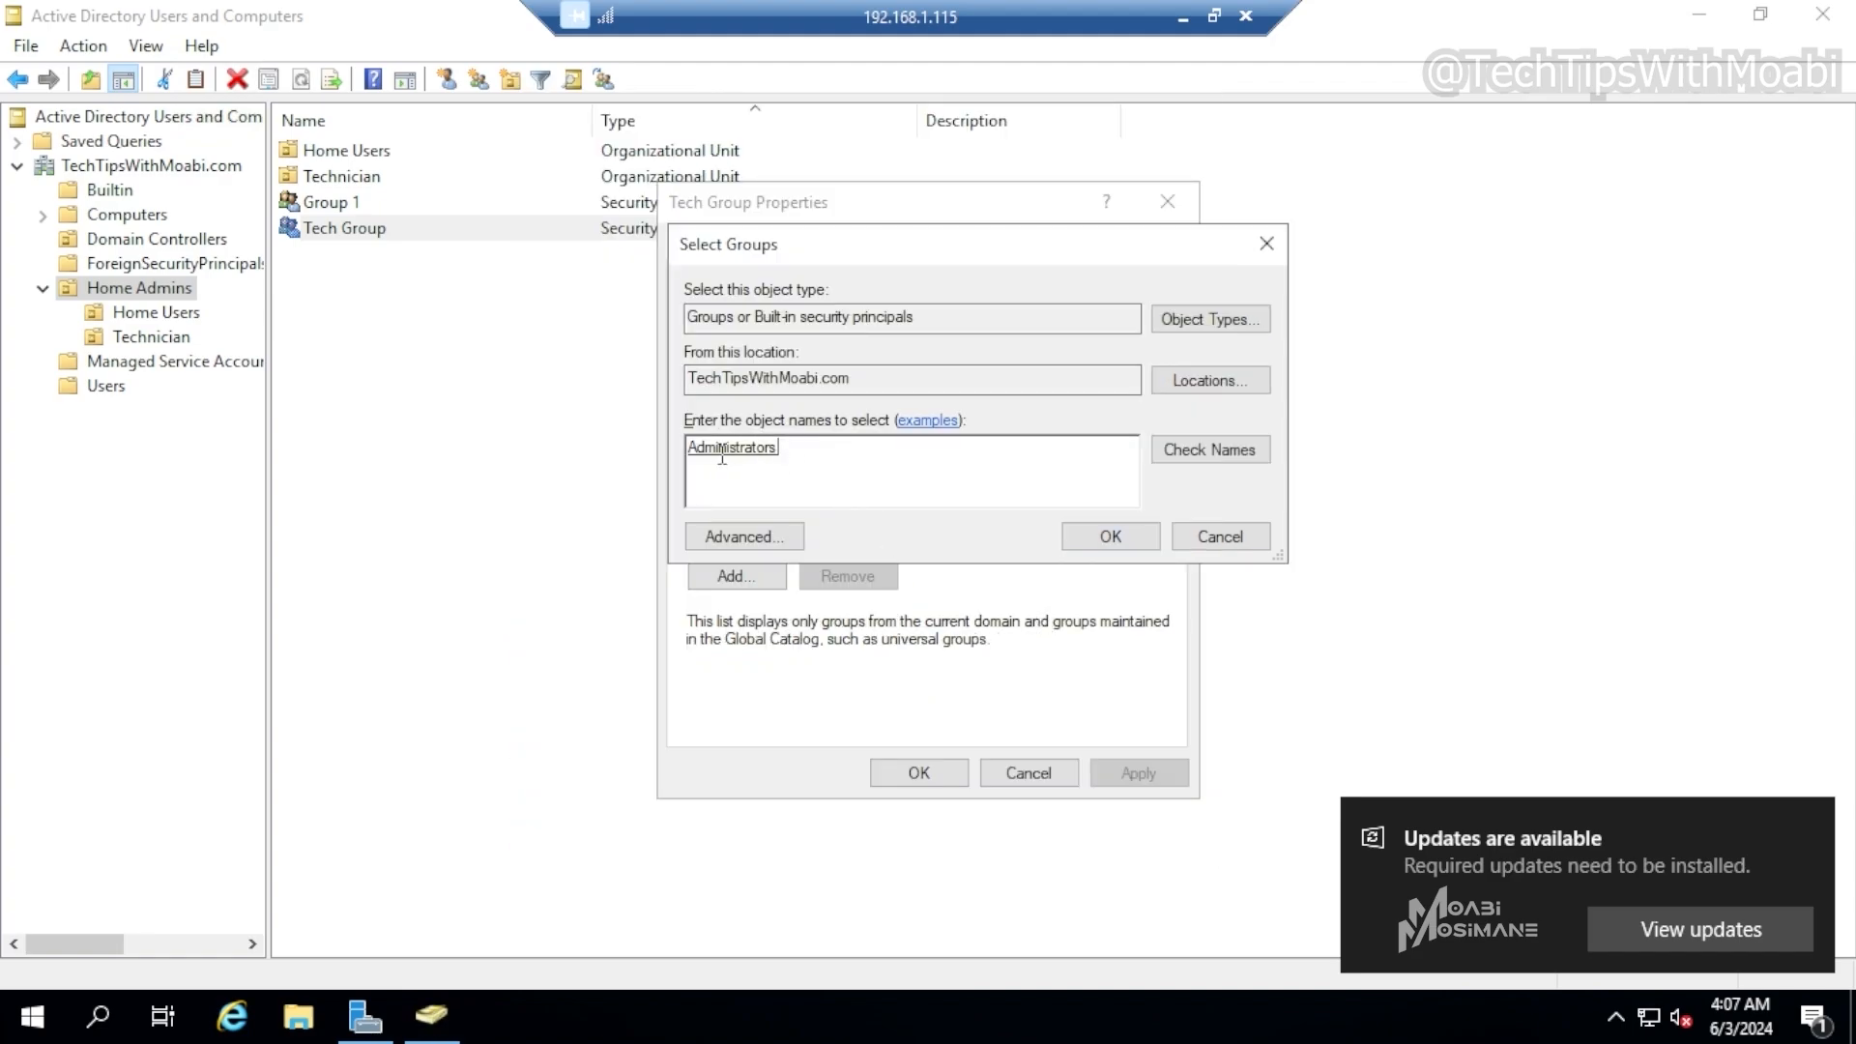
{"action": "left_click", "coordinate": [1105, 546]}
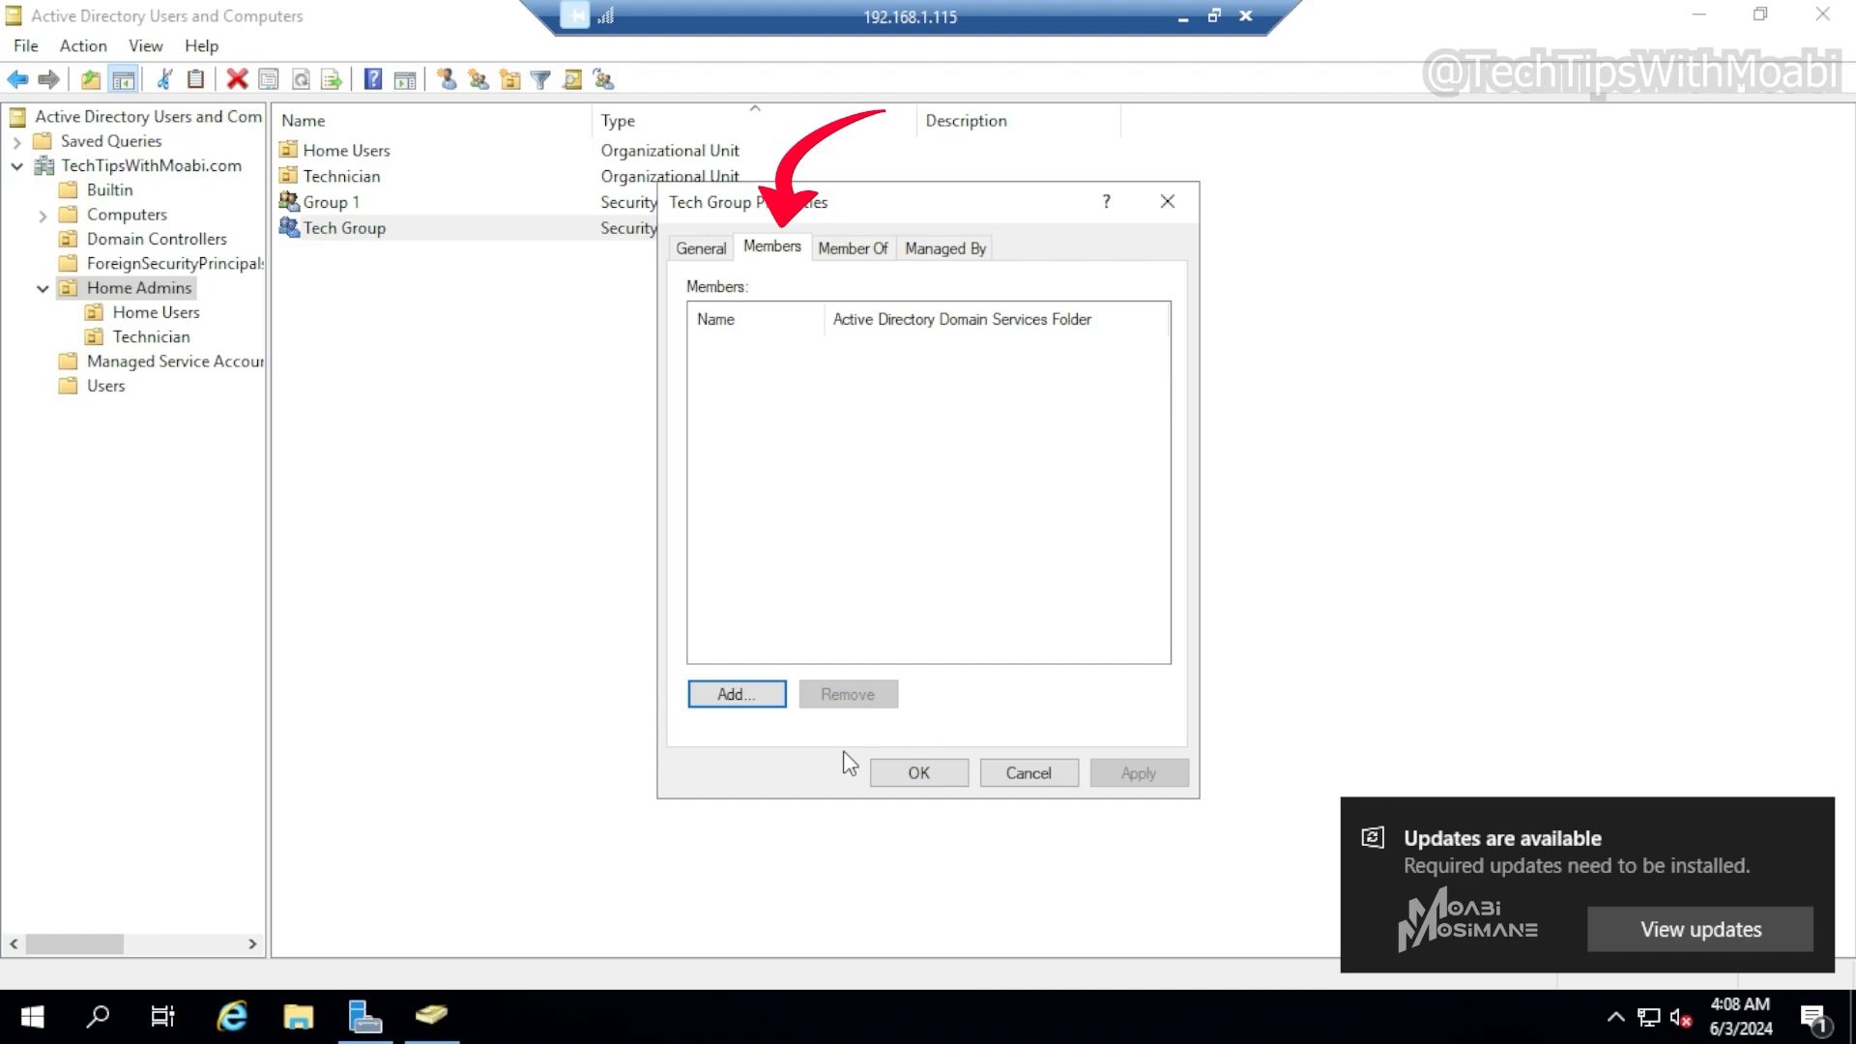
Add the user Tech 1 as a member of Tech Group, searching only the Users object type, and apply
{"action": "left_click", "coordinate": [739, 695]}
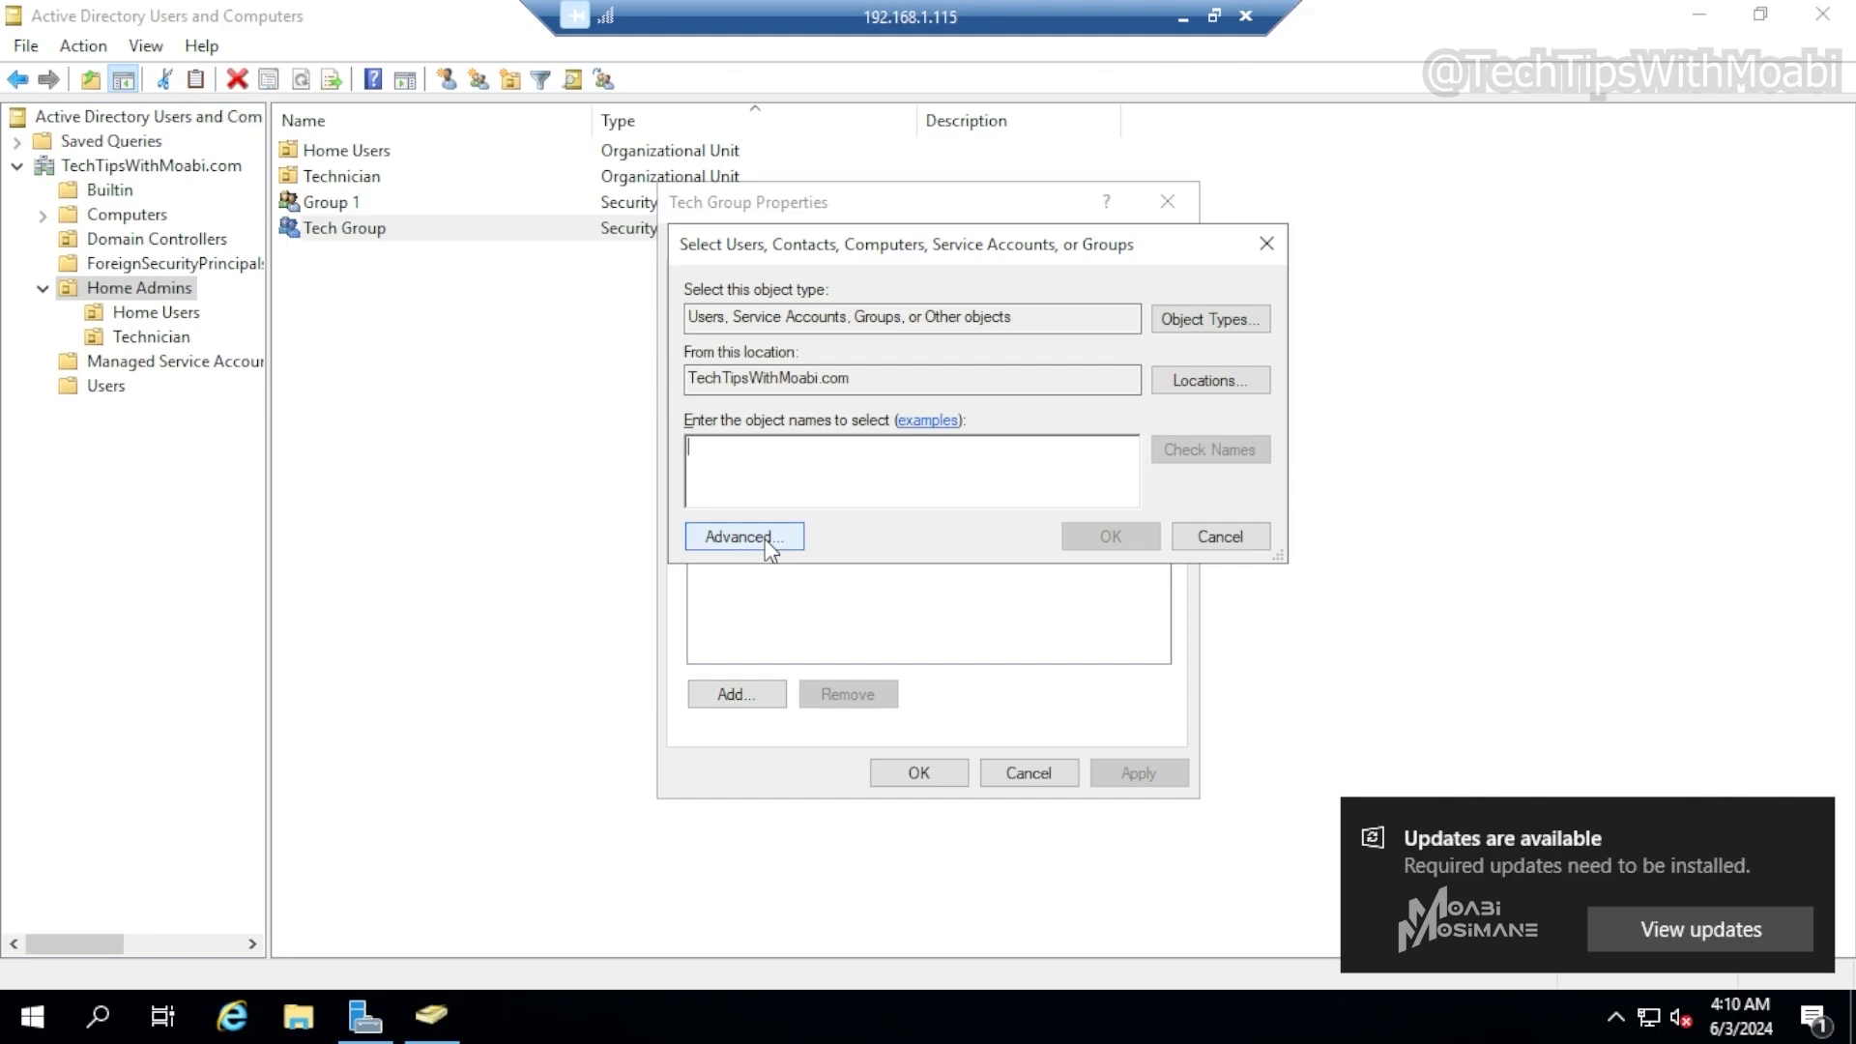
{"action": "left_click", "coordinate": [768, 539]}
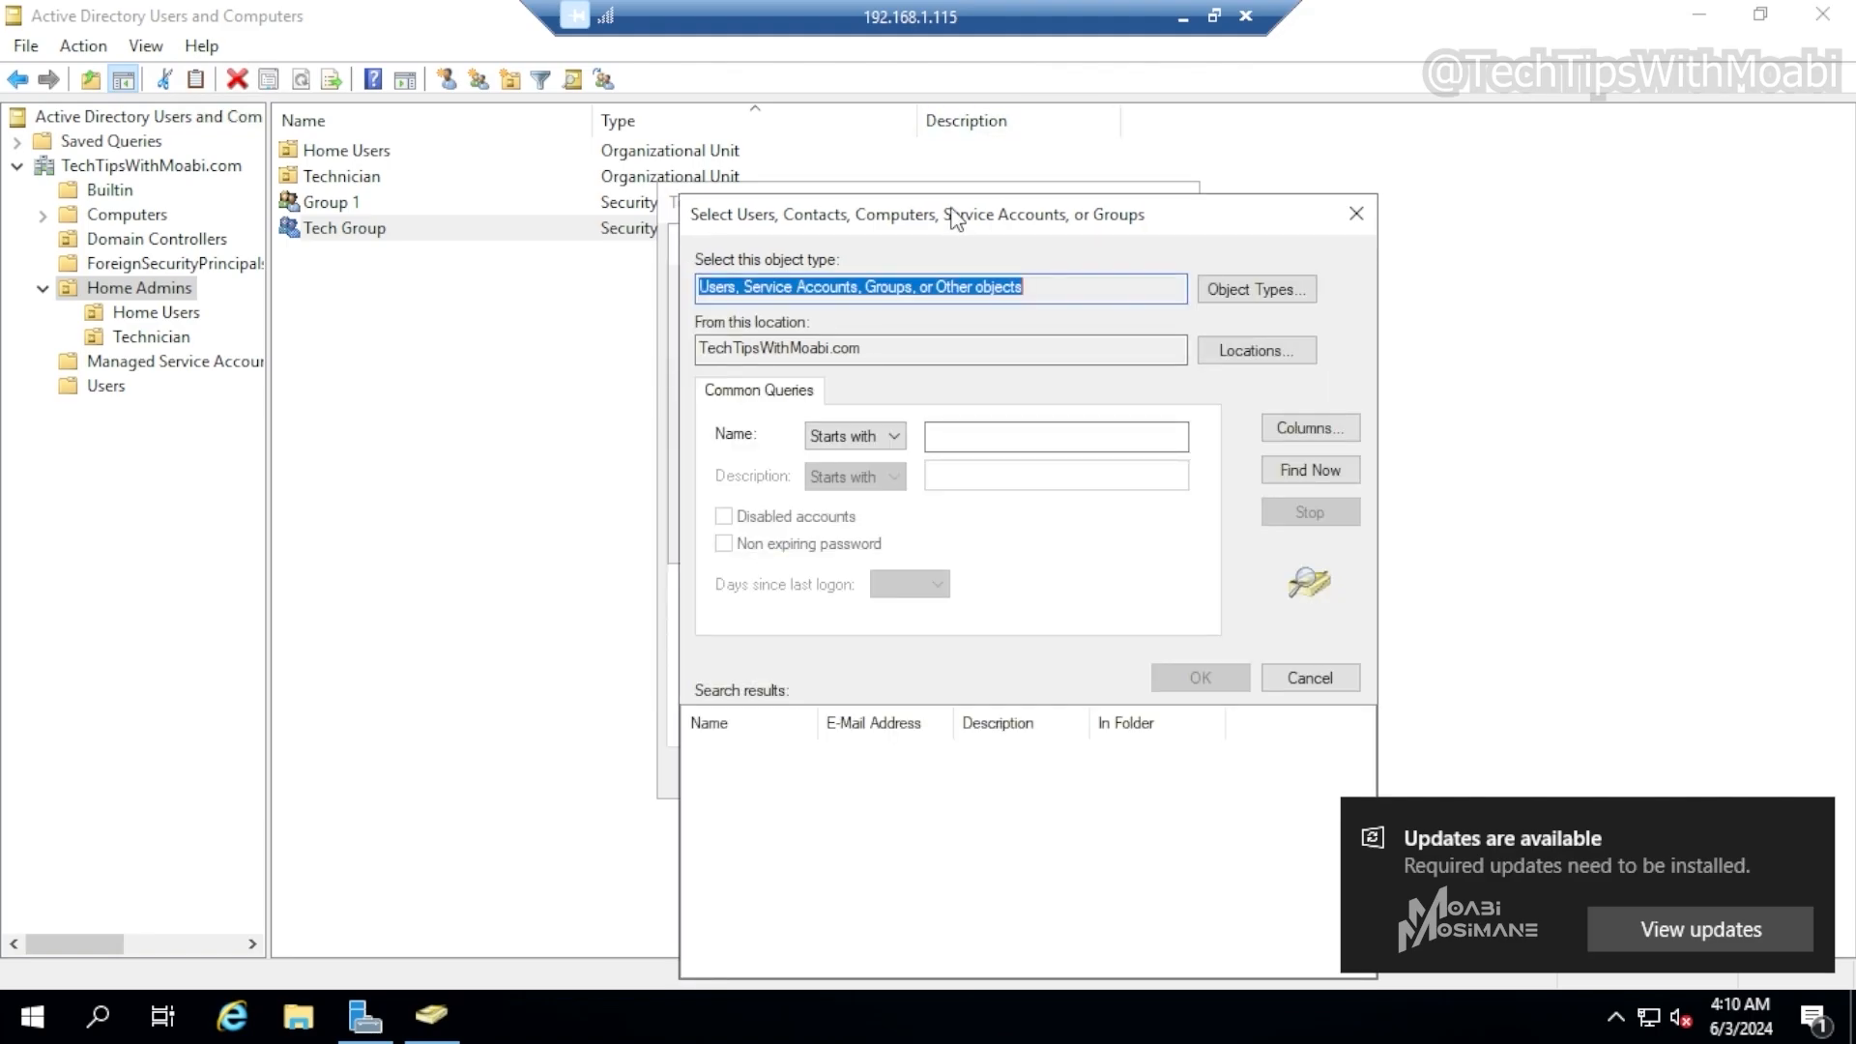
{"action": "left_click_drag", "start_coordinate": [881, 165], "coordinate": [811, 112]}
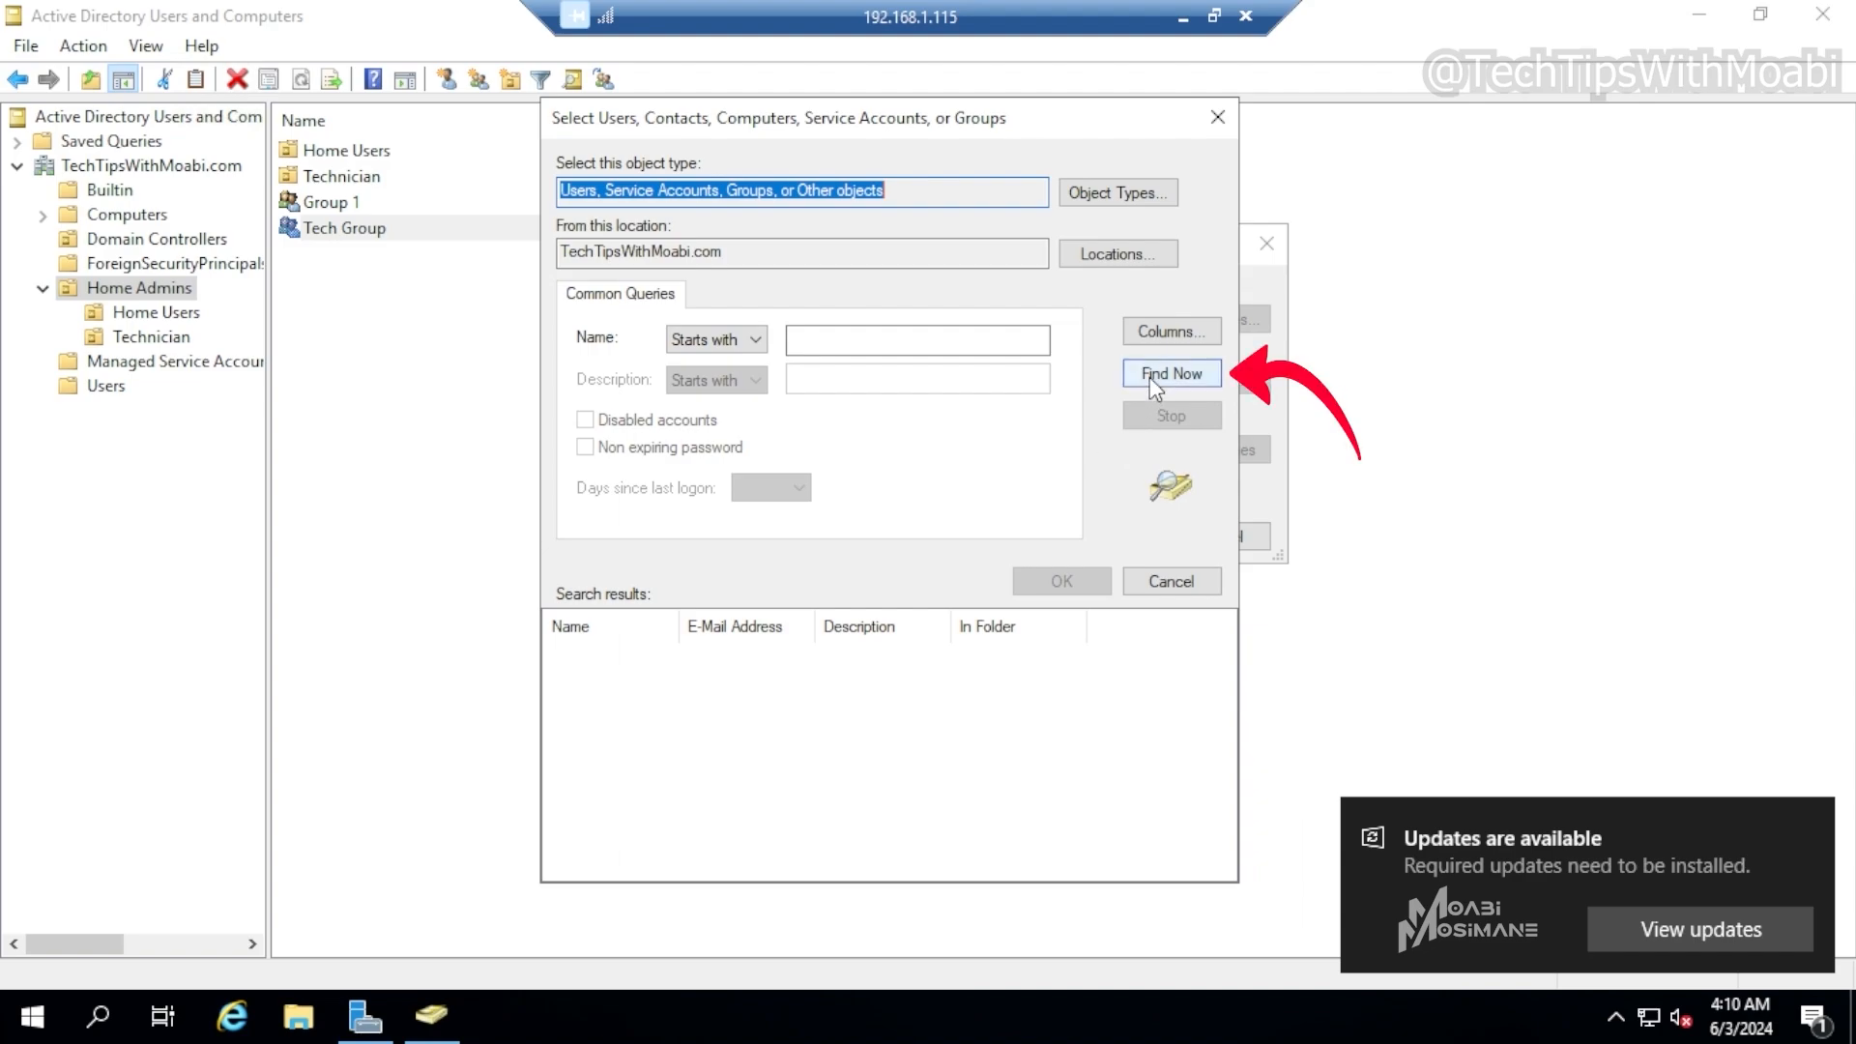
{"action": "left_click", "coordinate": [580, 190]}
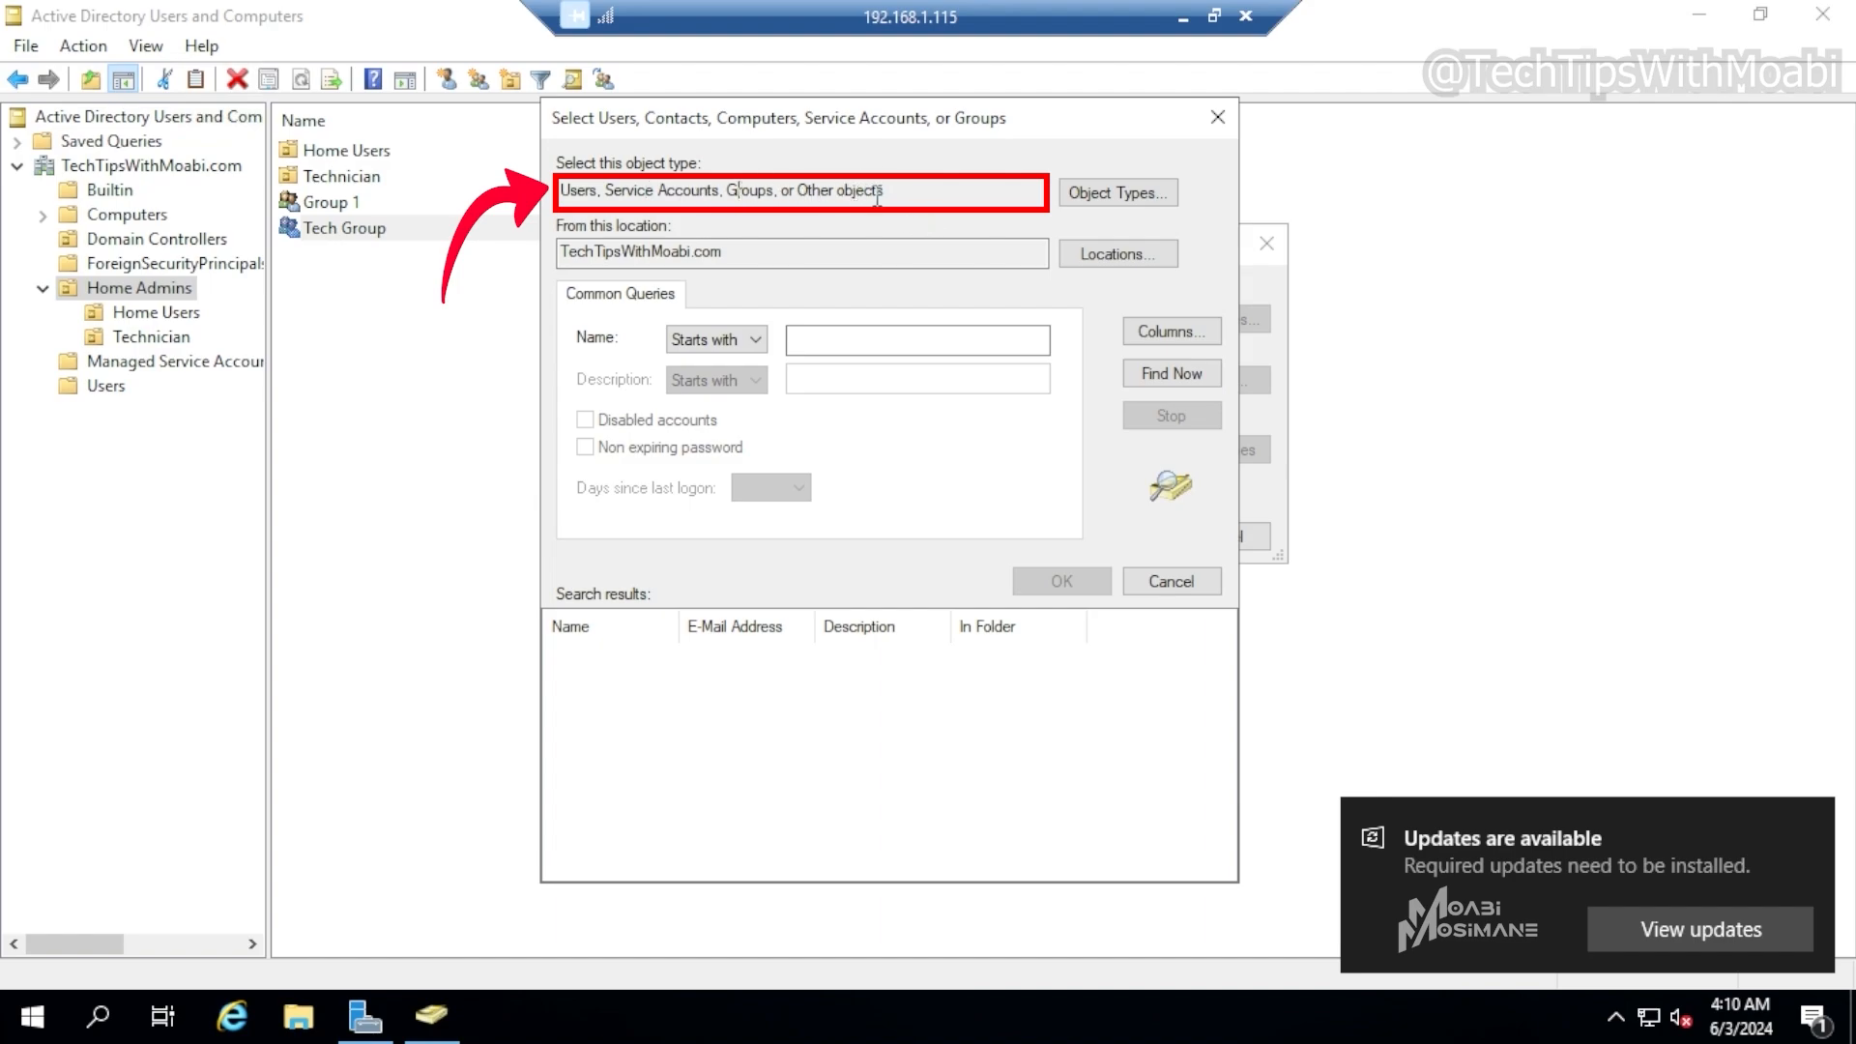
{"action": "left_click", "coordinate": [1089, 198]}
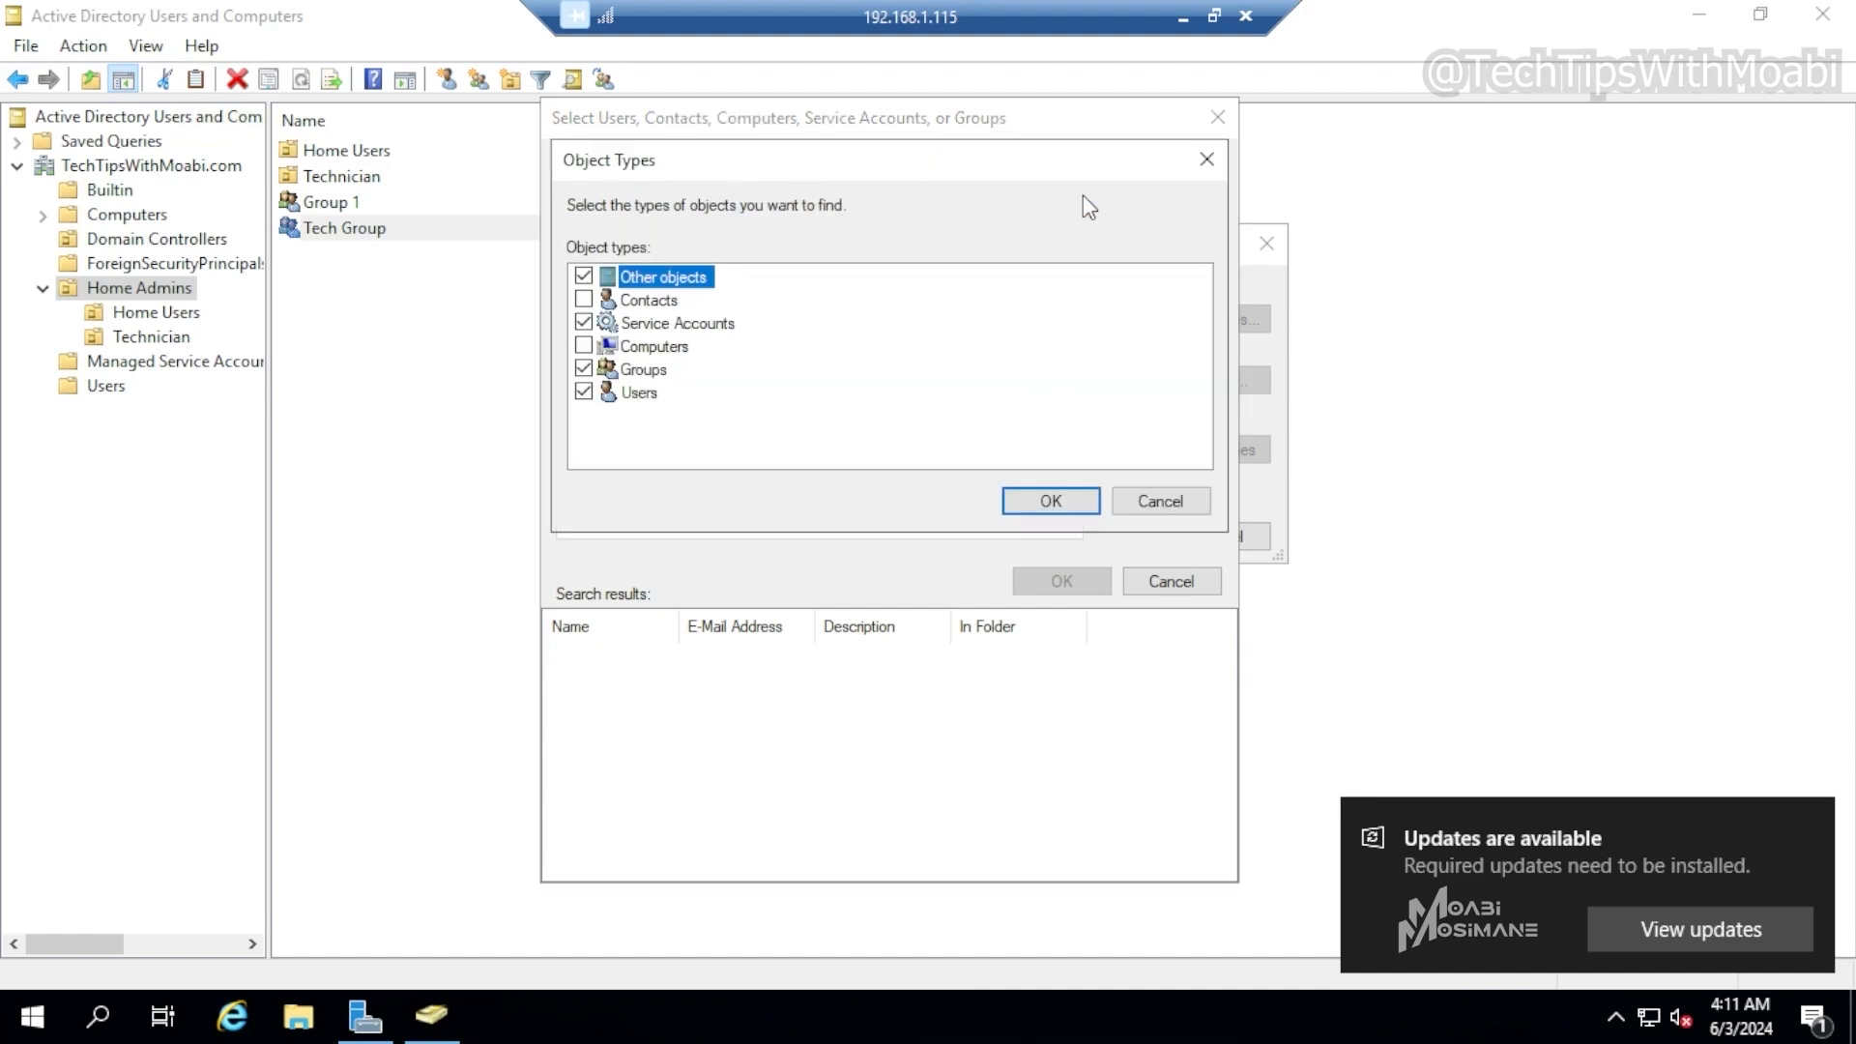
{"action": "left_click", "coordinate": [584, 278]}
{"action": "left_click", "coordinate": [584, 323]}
{"action": "left_click", "coordinate": [584, 368]}
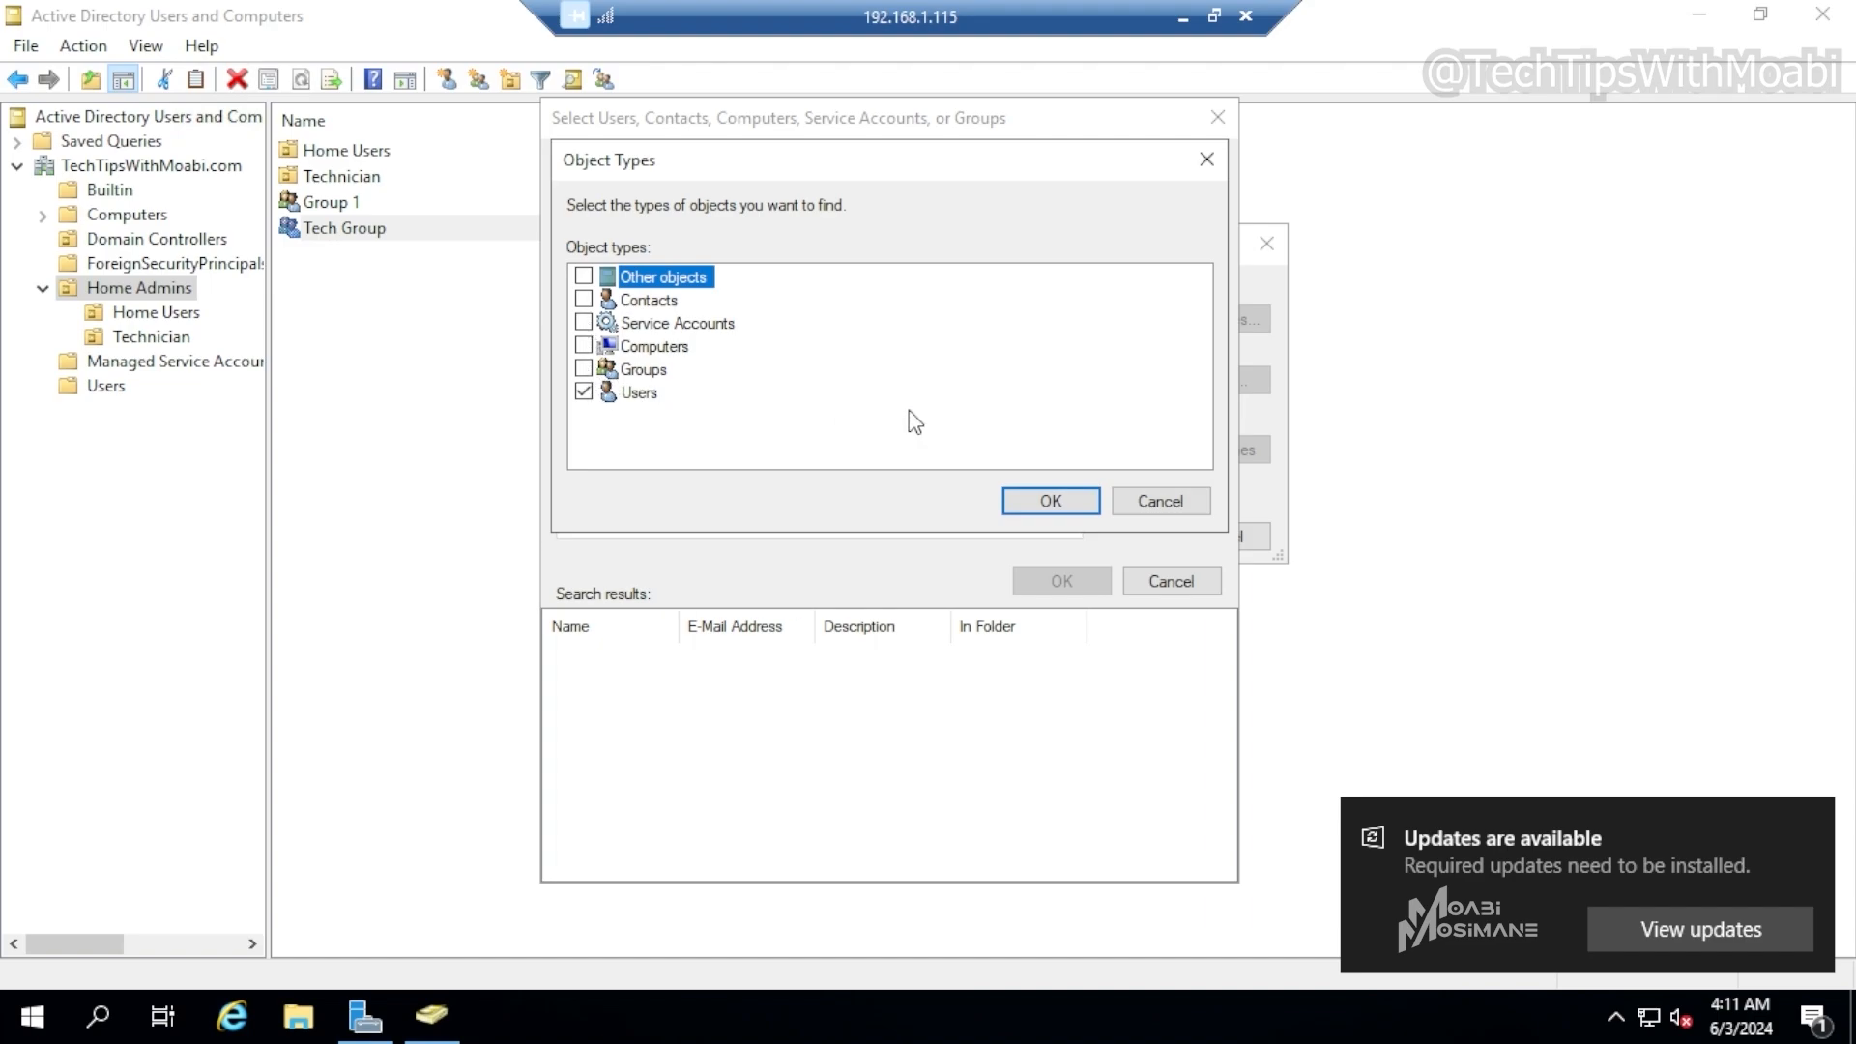
{"action": "left_click", "coordinate": [1049, 505]}
{"action": "left_click", "coordinate": [1172, 375]}
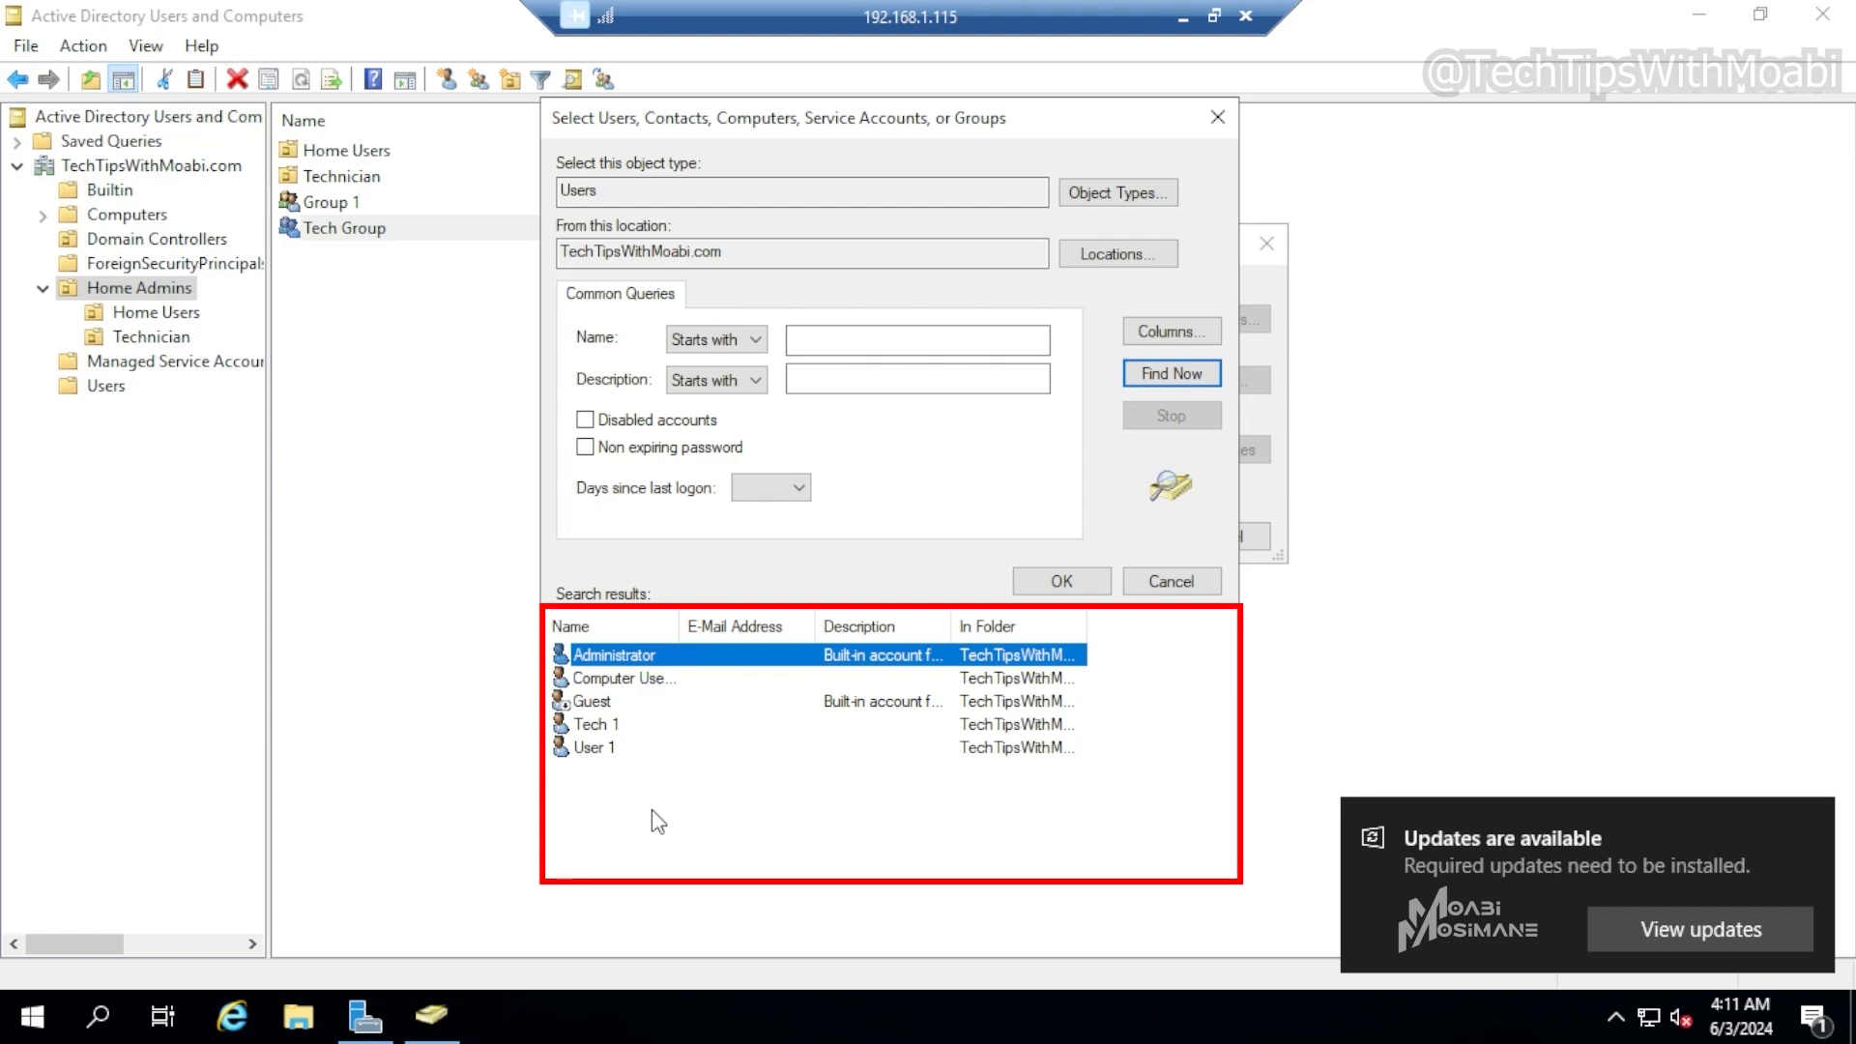
{"action": "left_click", "coordinate": [609, 724]}
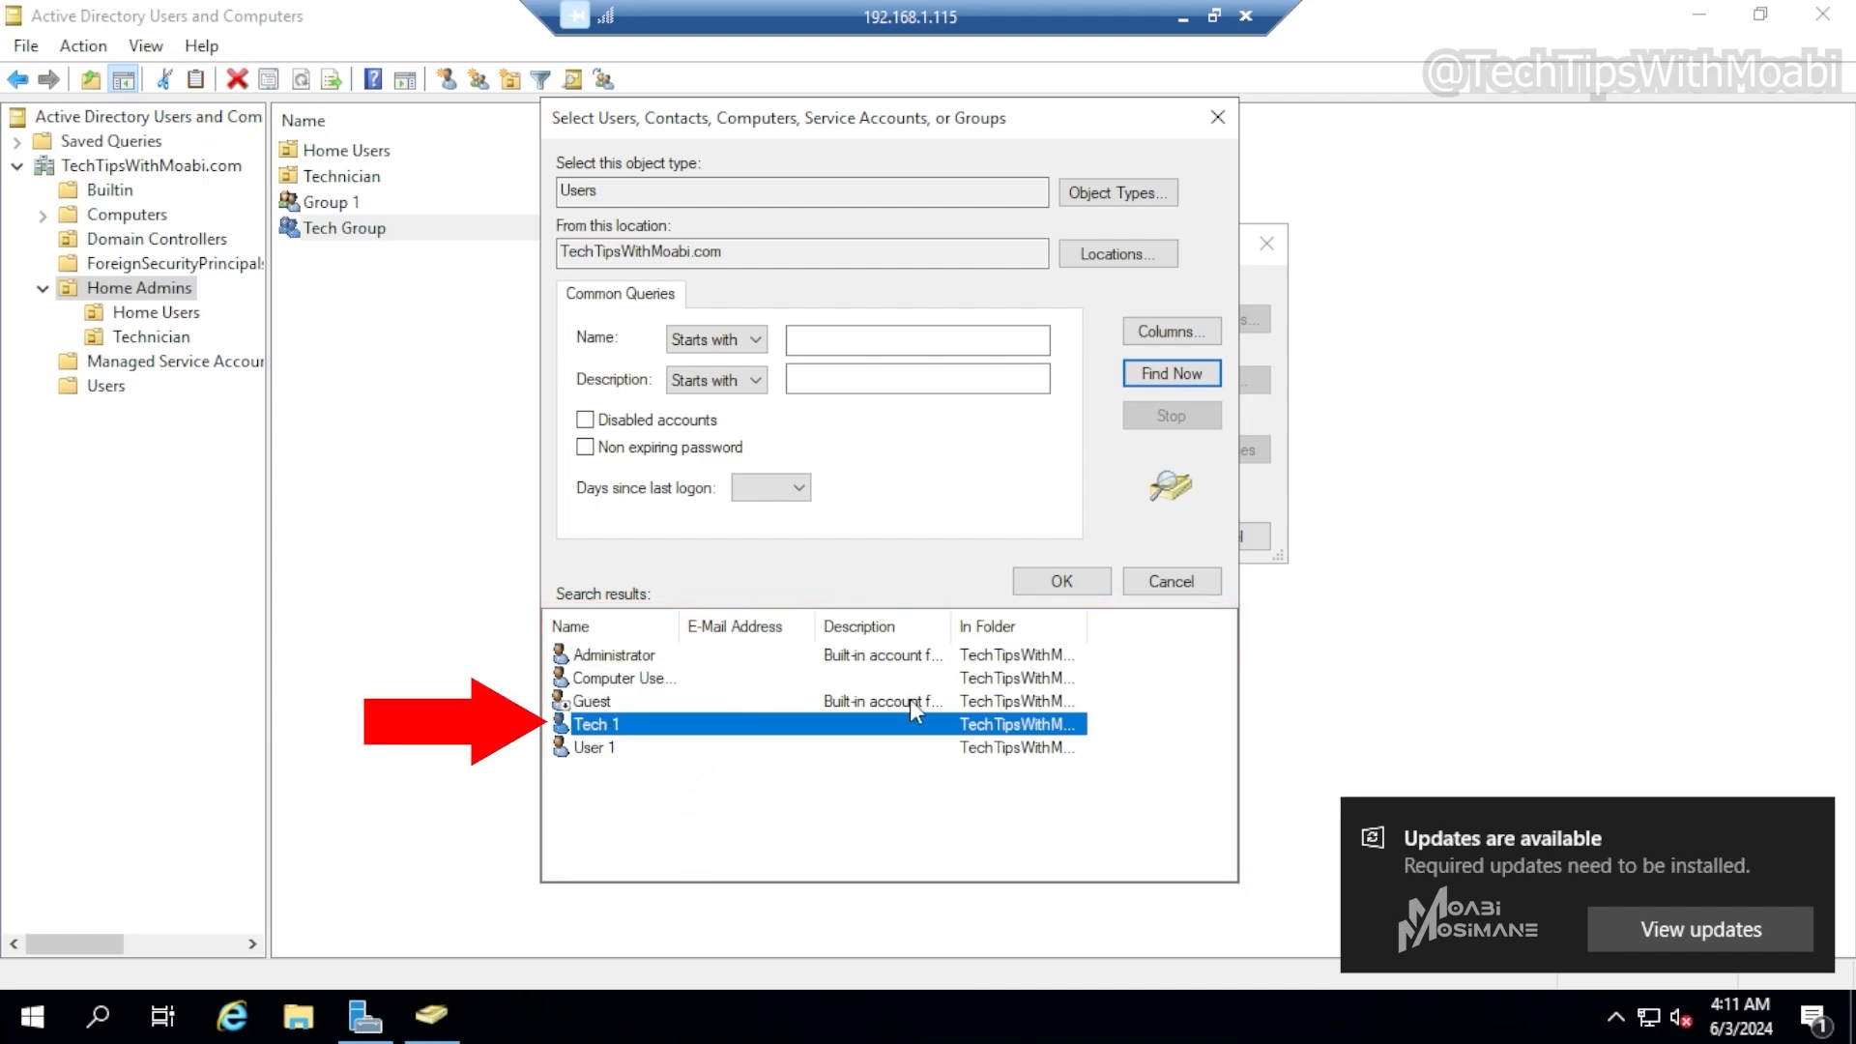
{"action": "left_click", "coordinate": [1055, 584]}
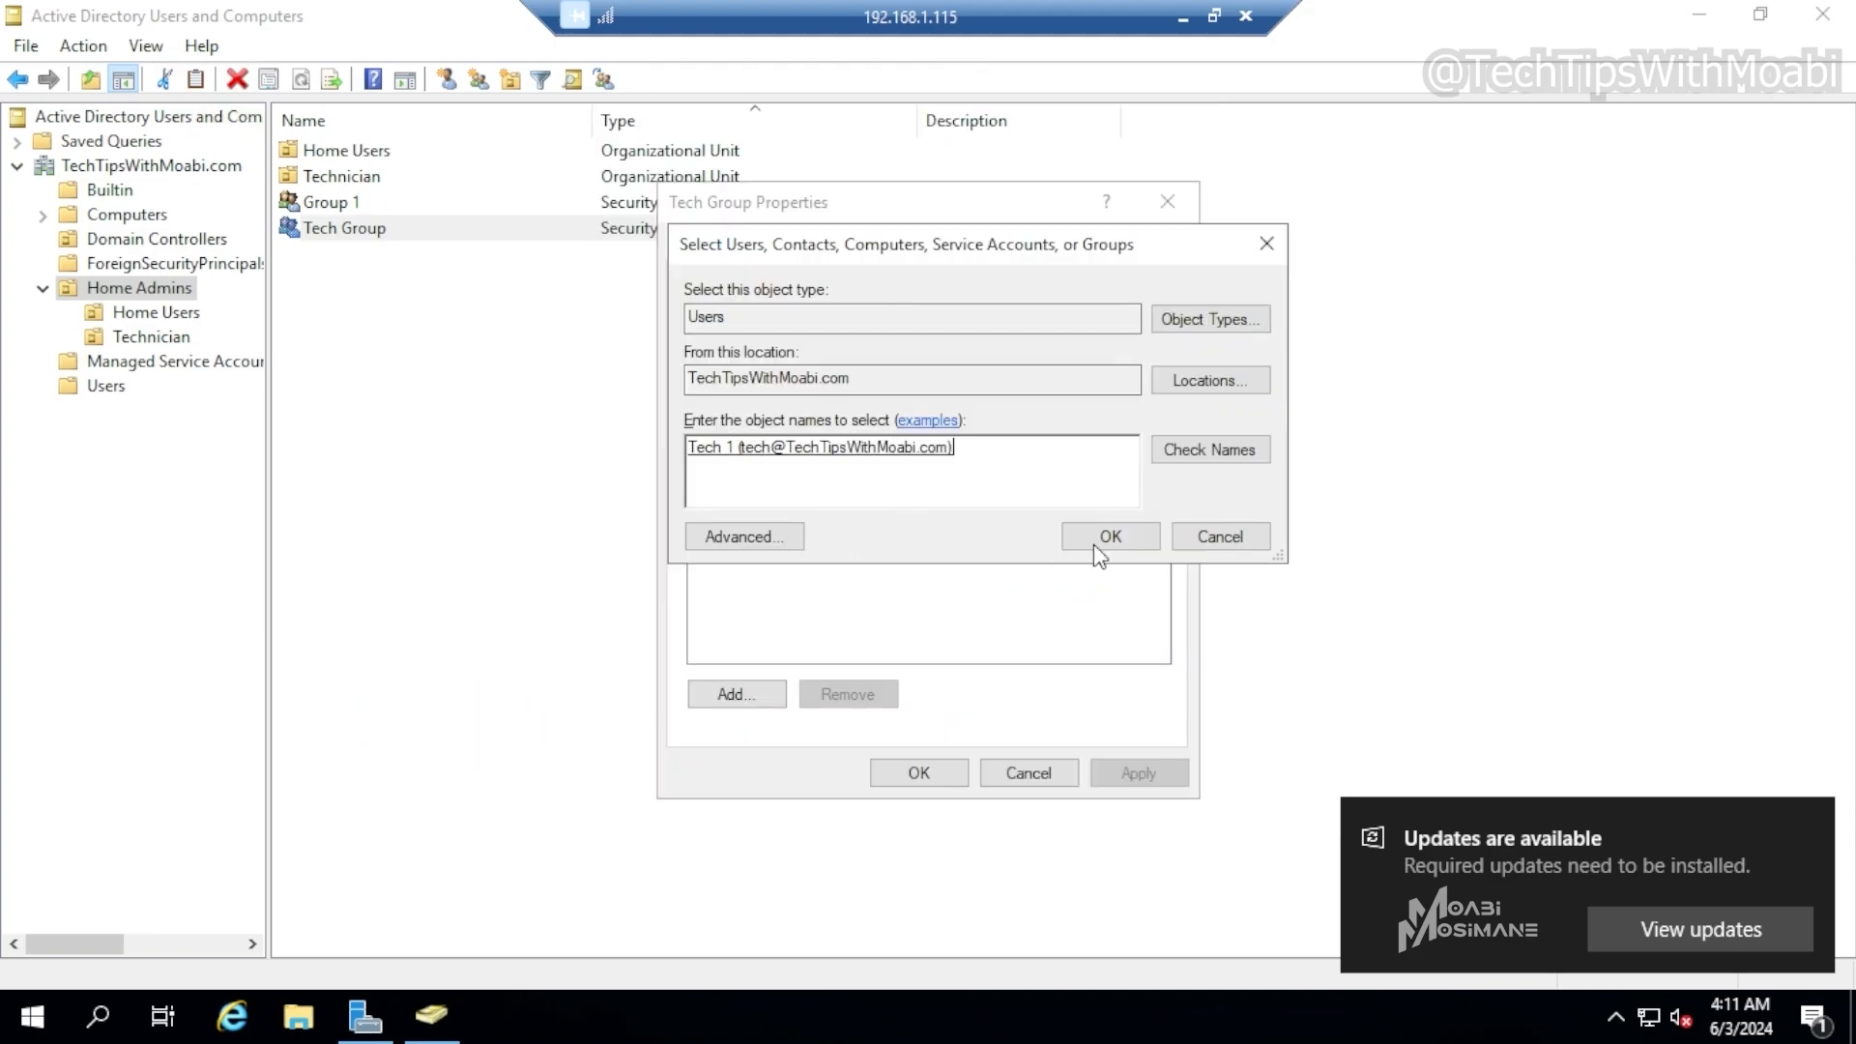
{"action": "left_click", "coordinate": [1110, 537]}
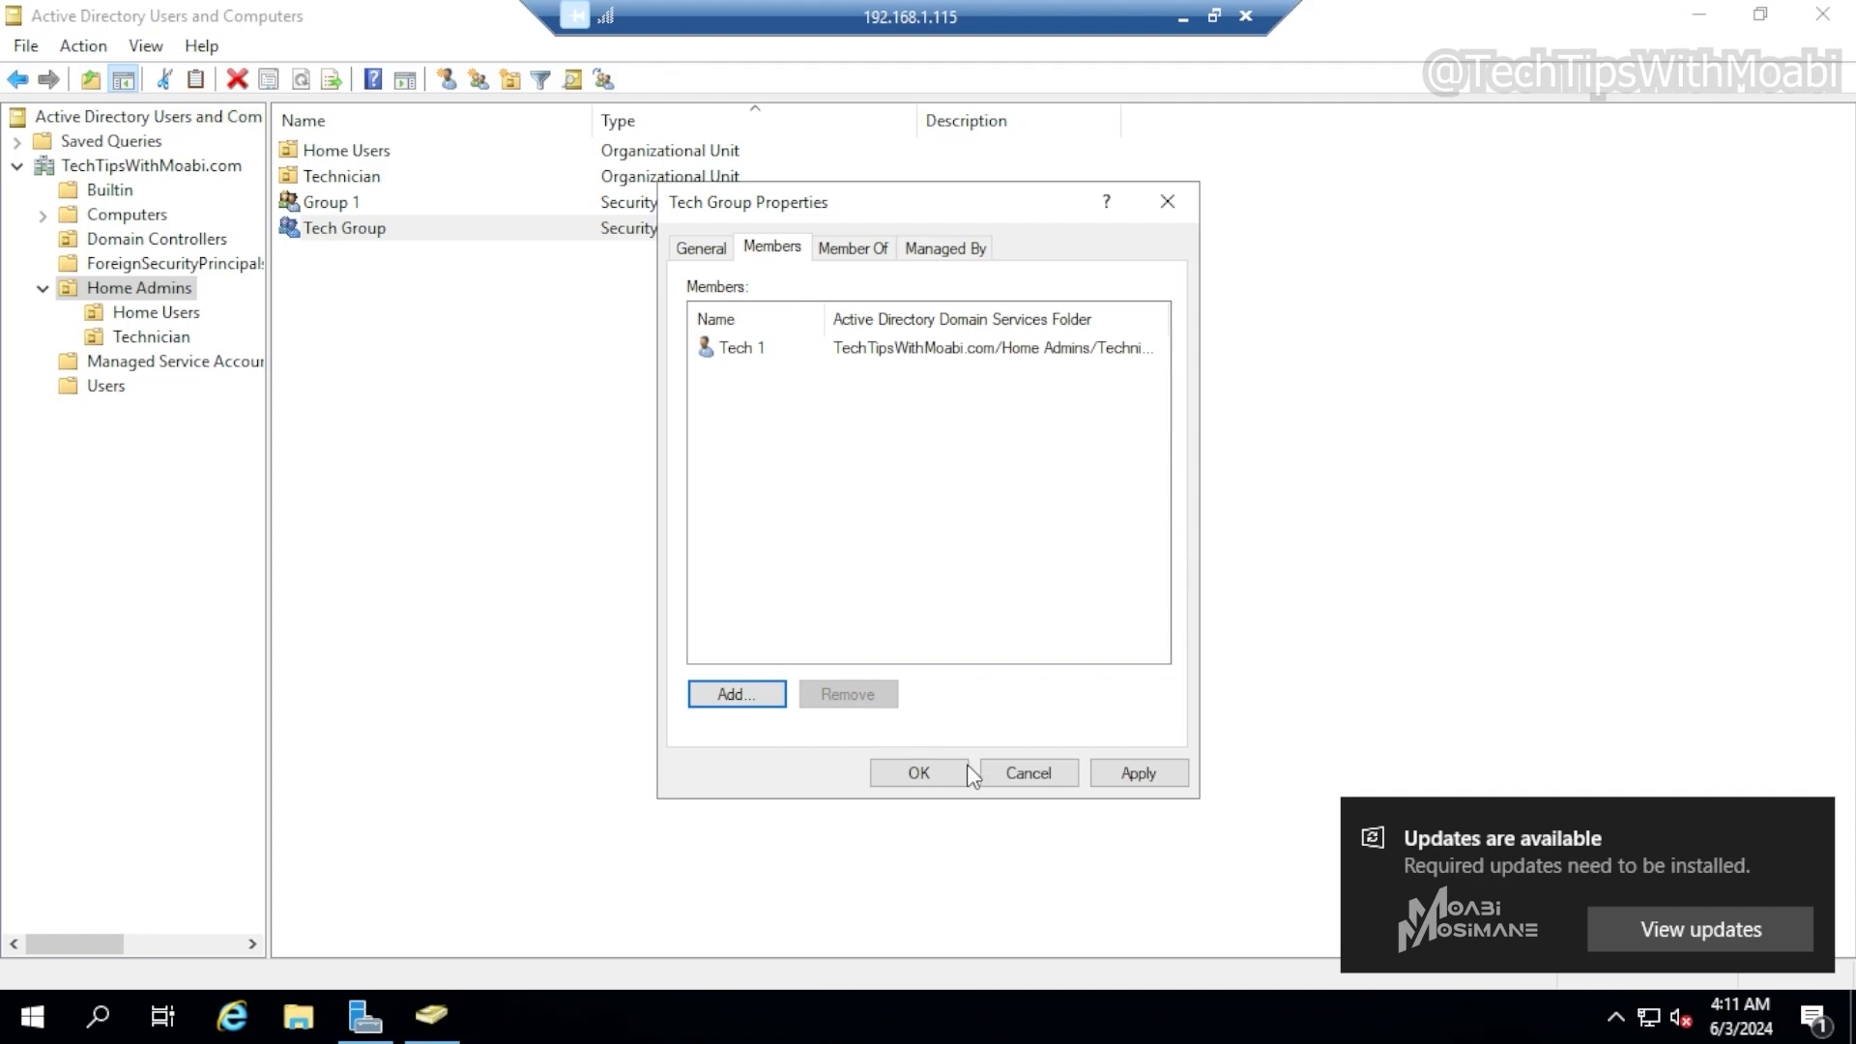
{"action": "left_click", "coordinate": [1147, 770]}
{"action": "left_click", "coordinate": [899, 770]}
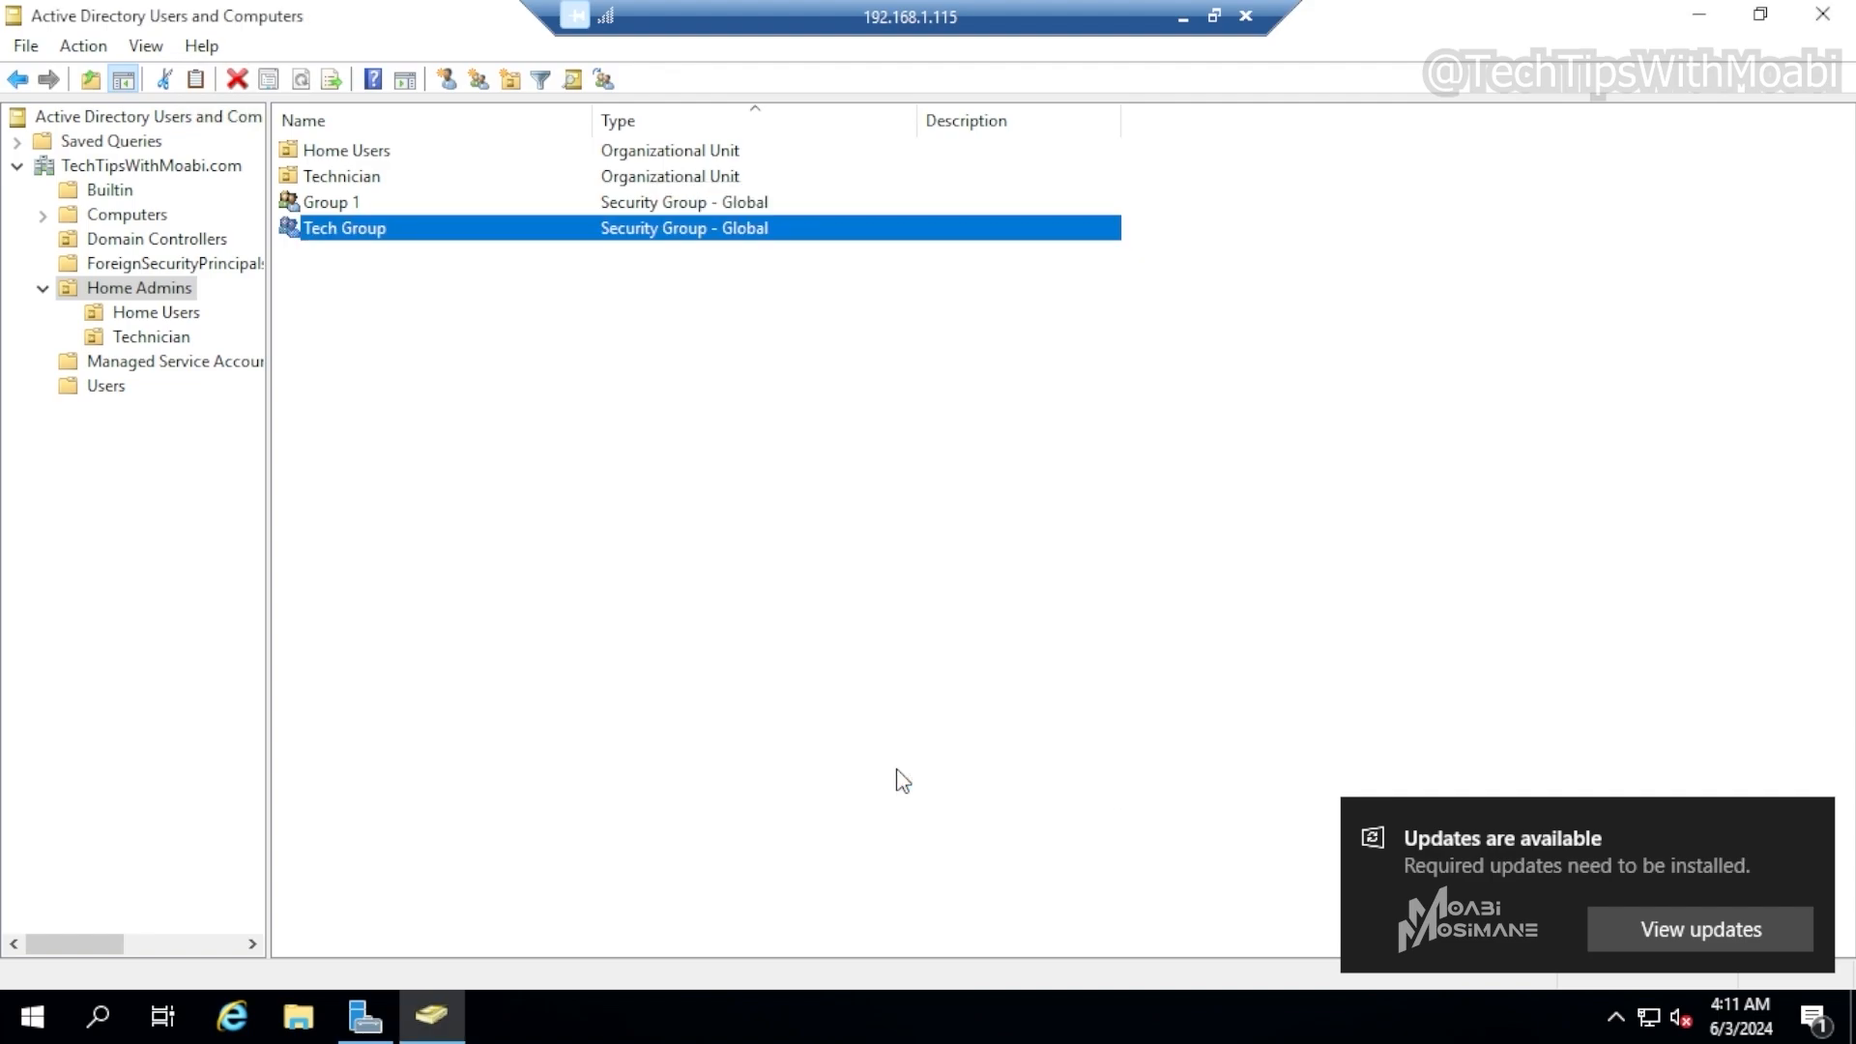
Check the group memberships of user Tech 1 in the Technician OU
{"action": "double_click", "coordinate": [350, 178]}
{"action": "left_click", "coordinate": [355, 152]}
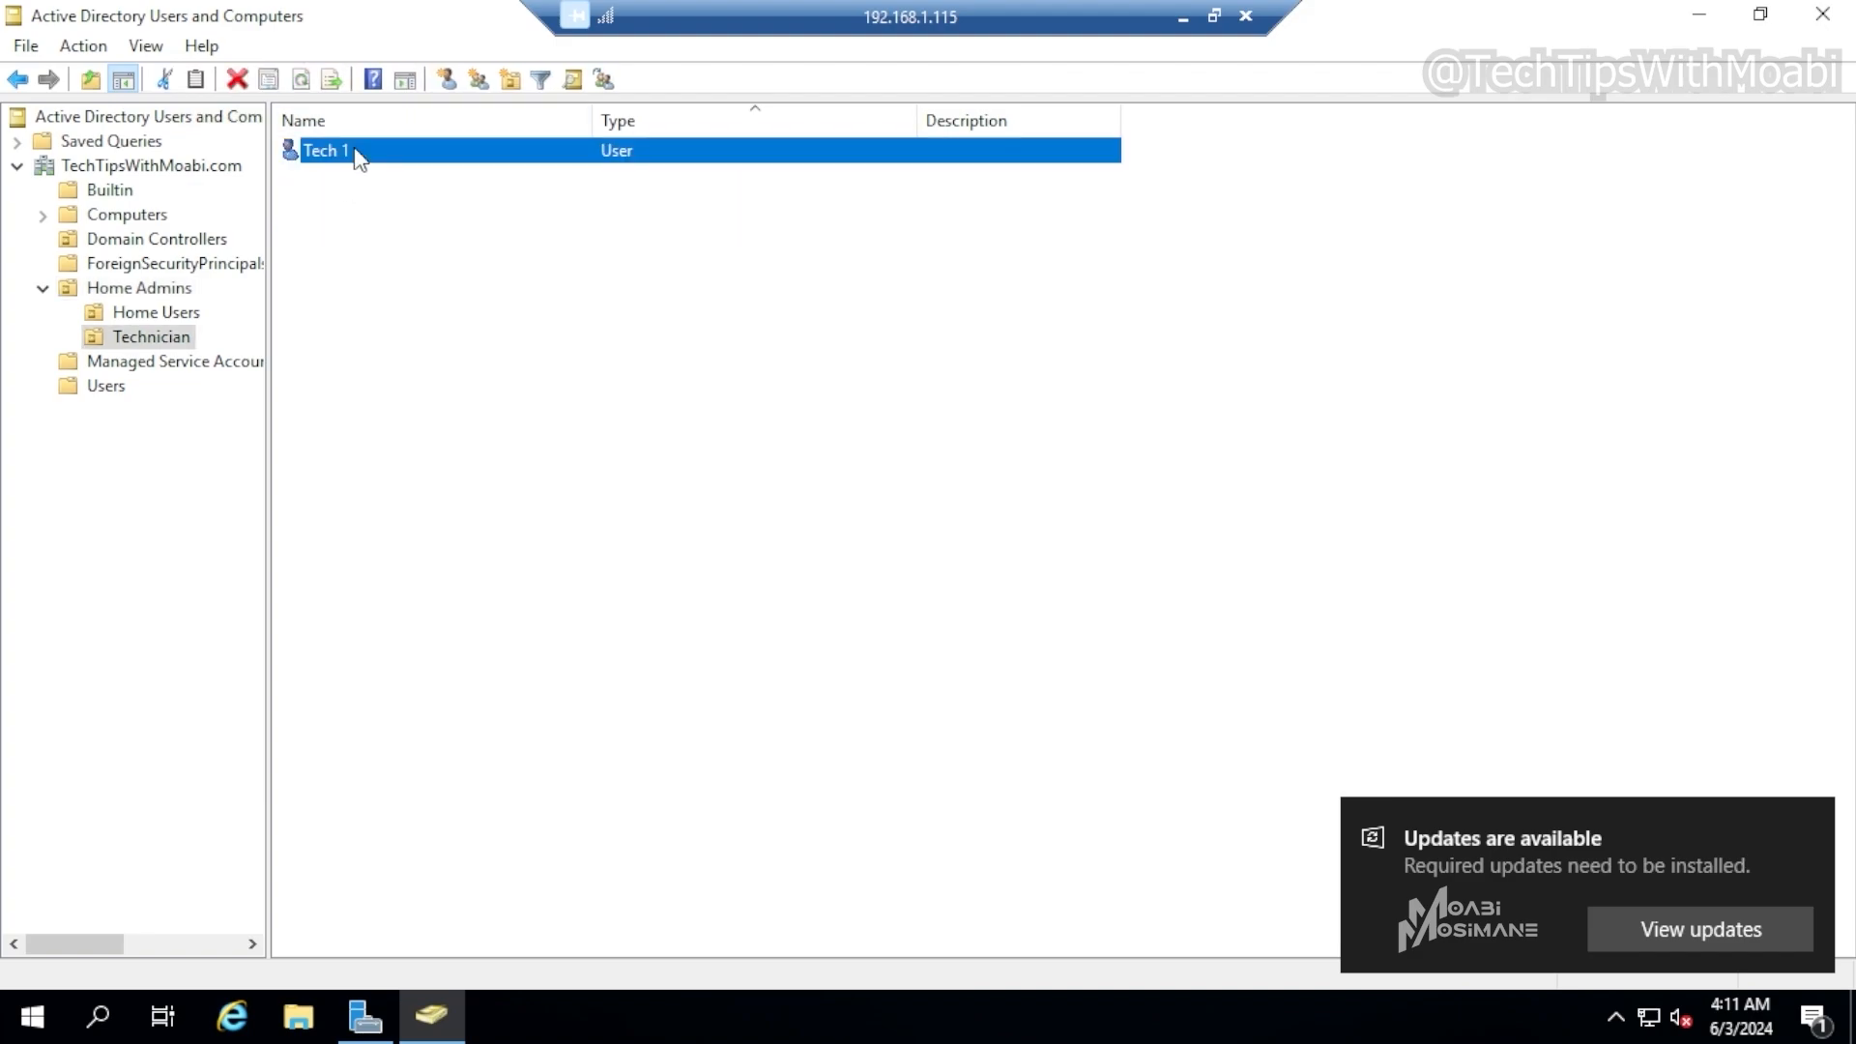
{"action": "right_click", "coordinate": [382, 157]}
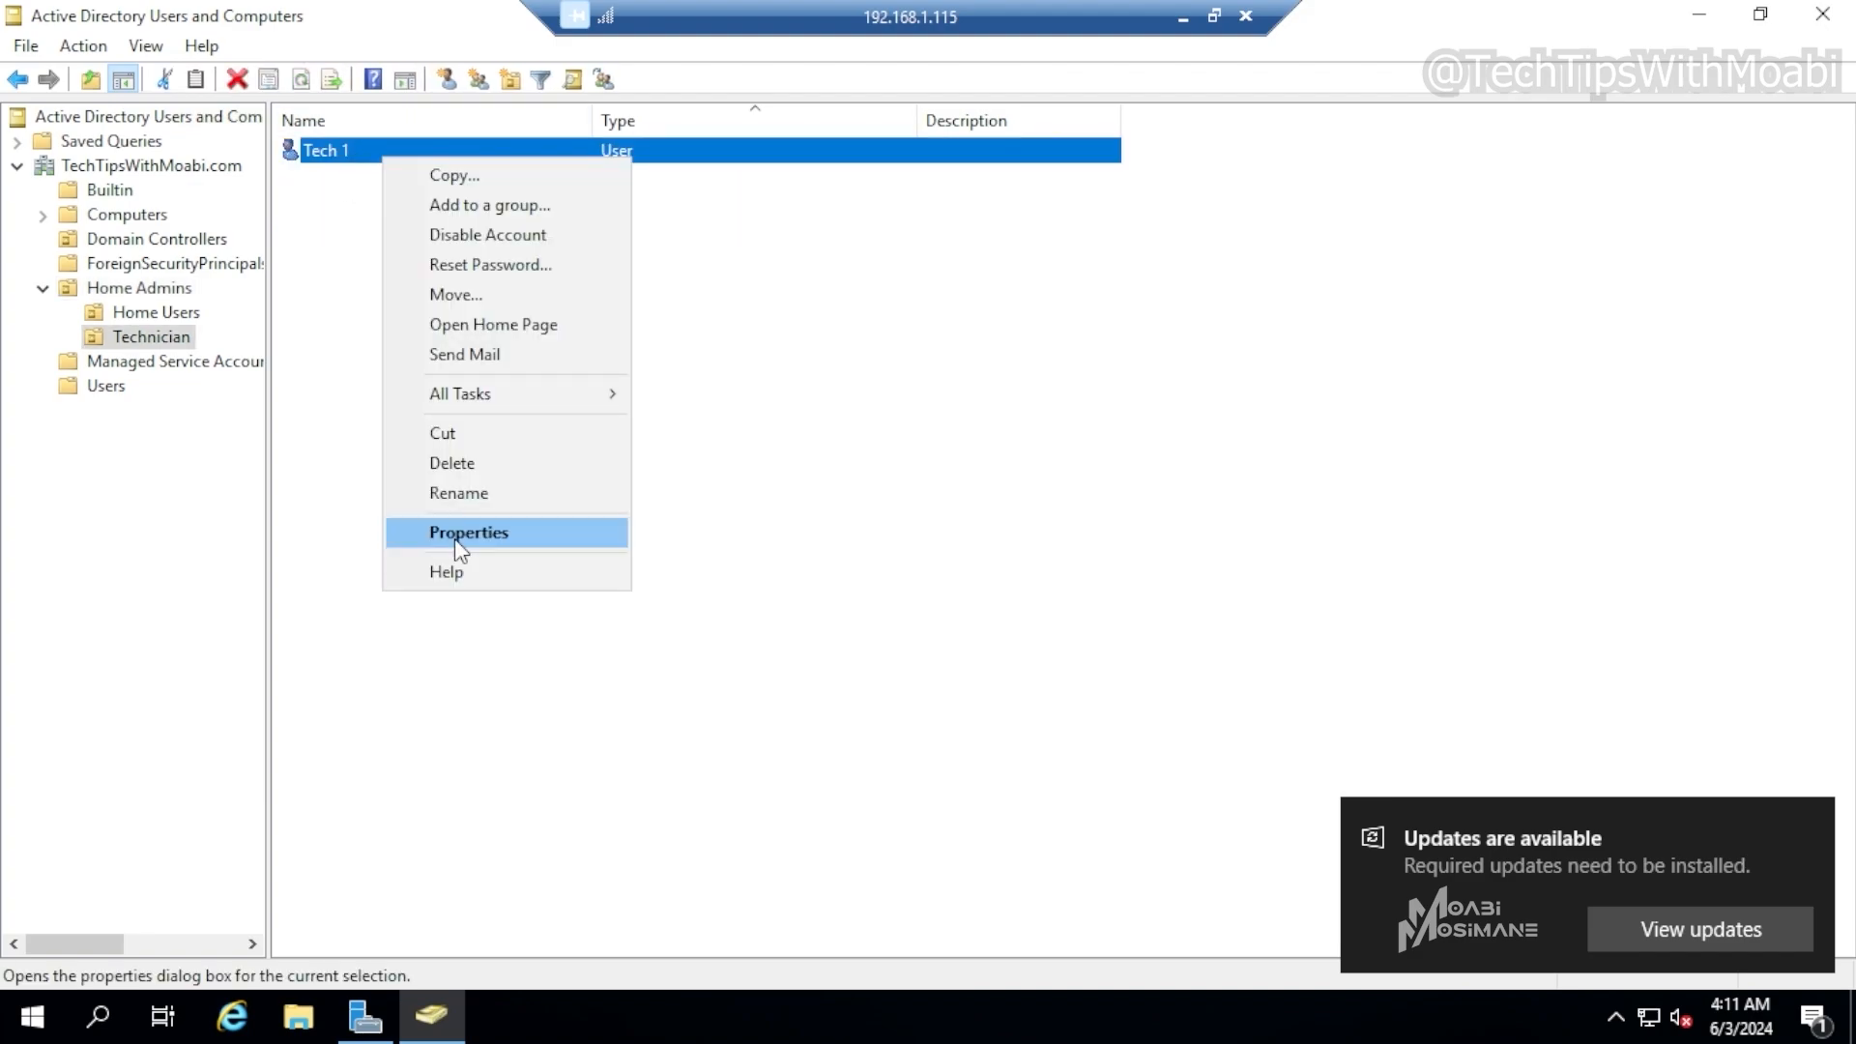
{"action": "left_click", "coordinate": [454, 536]}
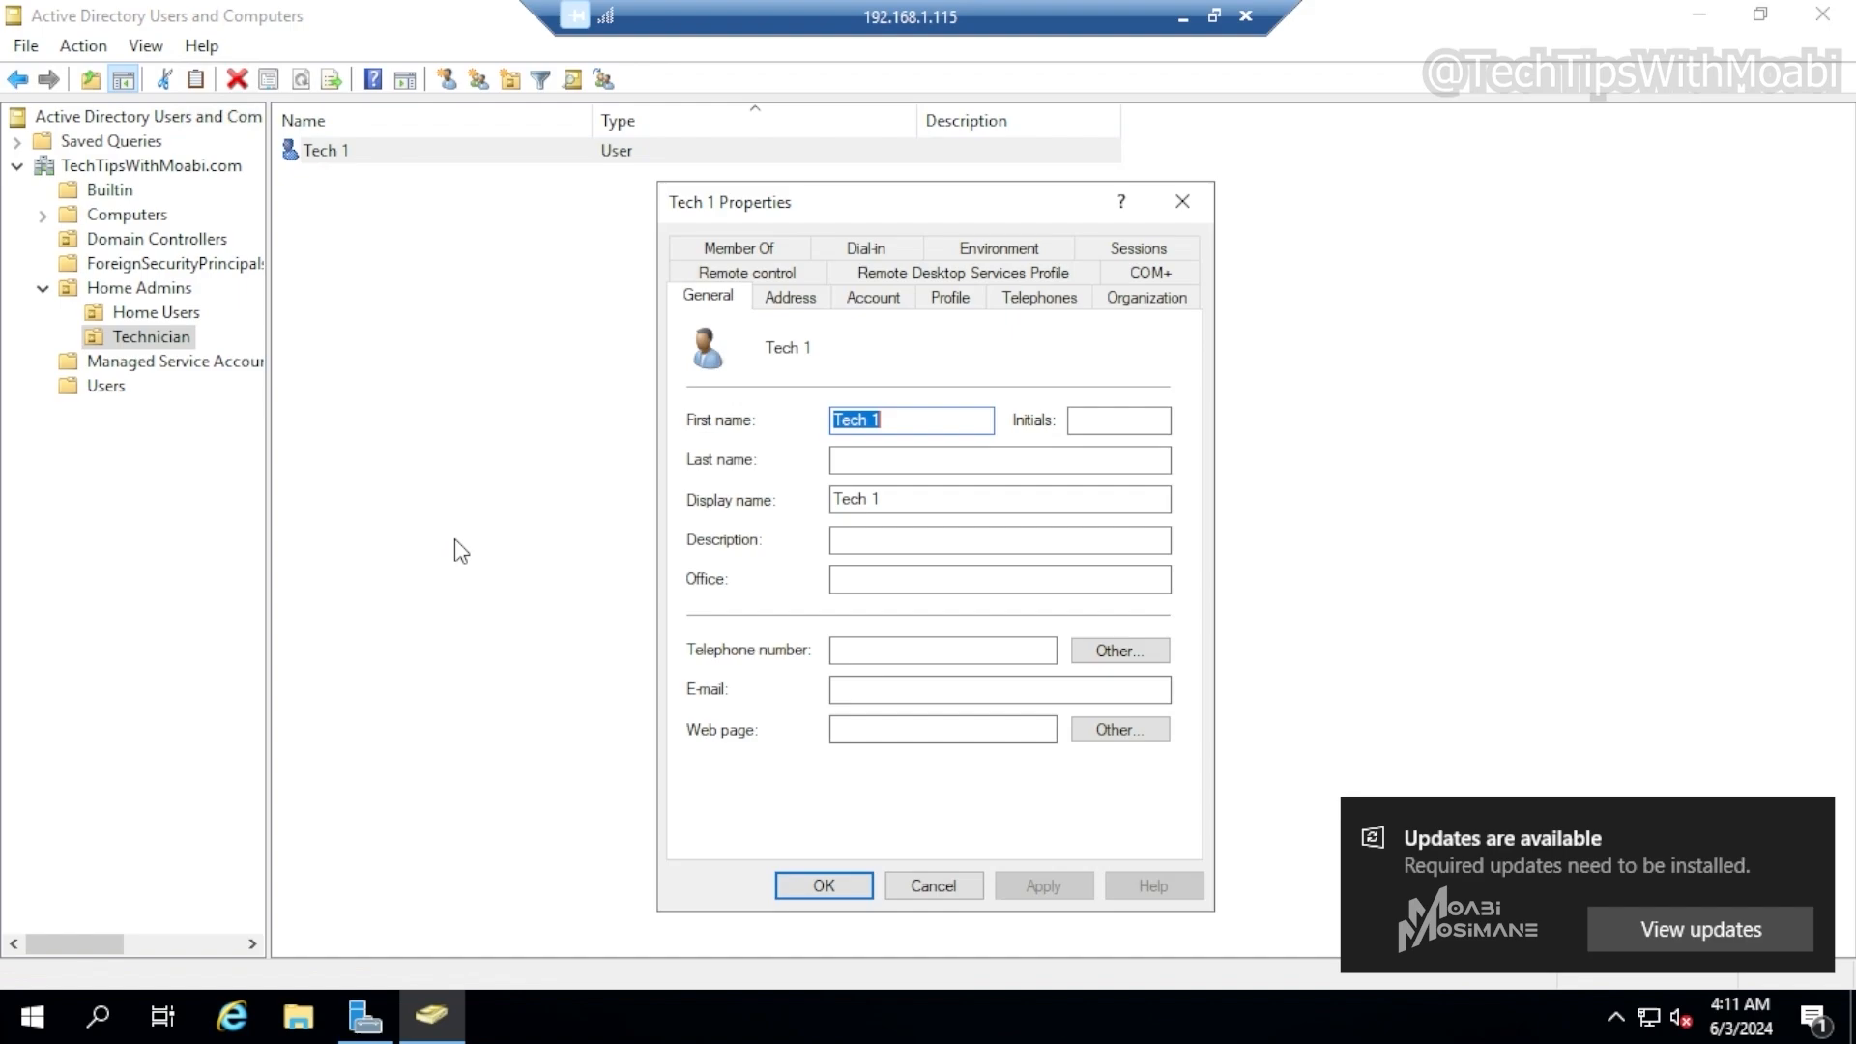
{"action": "left_click", "coordinate": [792, 247]}
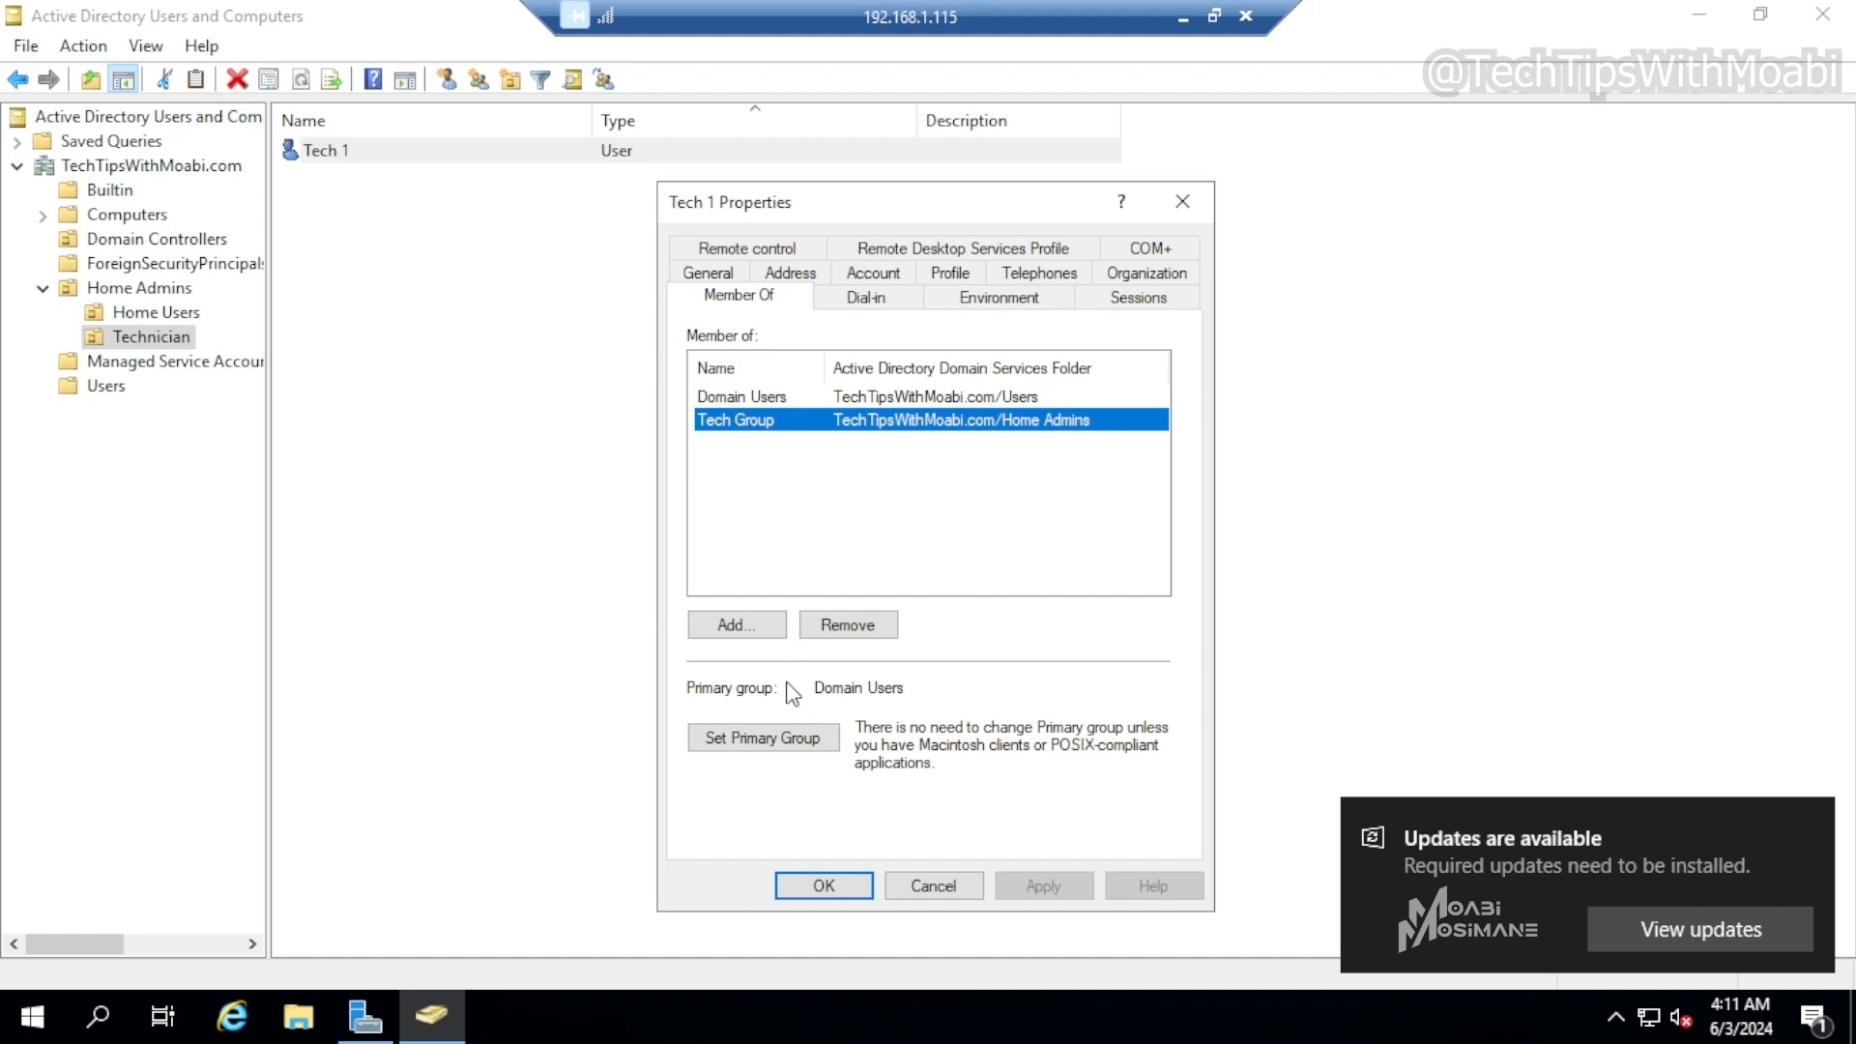
{"action": "left_click", "coordinate": [824, 885]}
Review Tech Group's Member Of and Members lists in its properties
{"action": "left_click", "coordinate": [126, 287]}
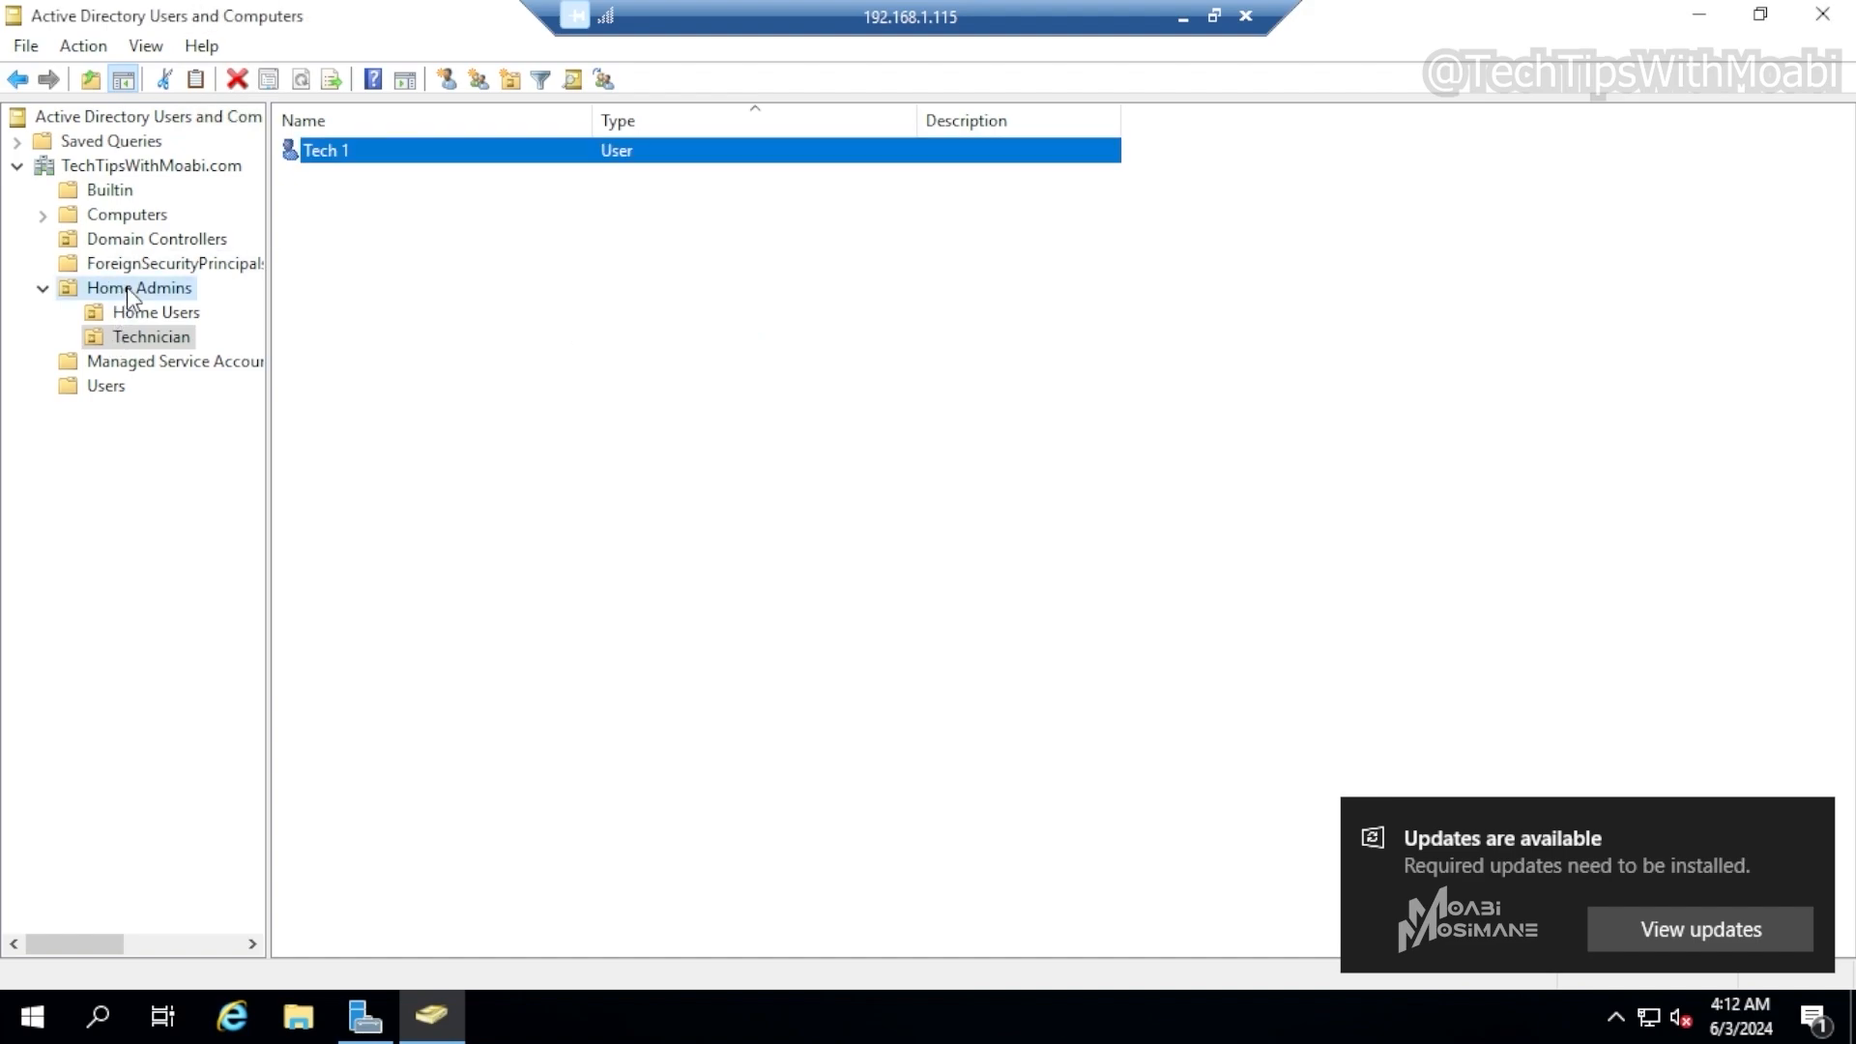
{"action": "left_click", "coordinate": [354, 235]}
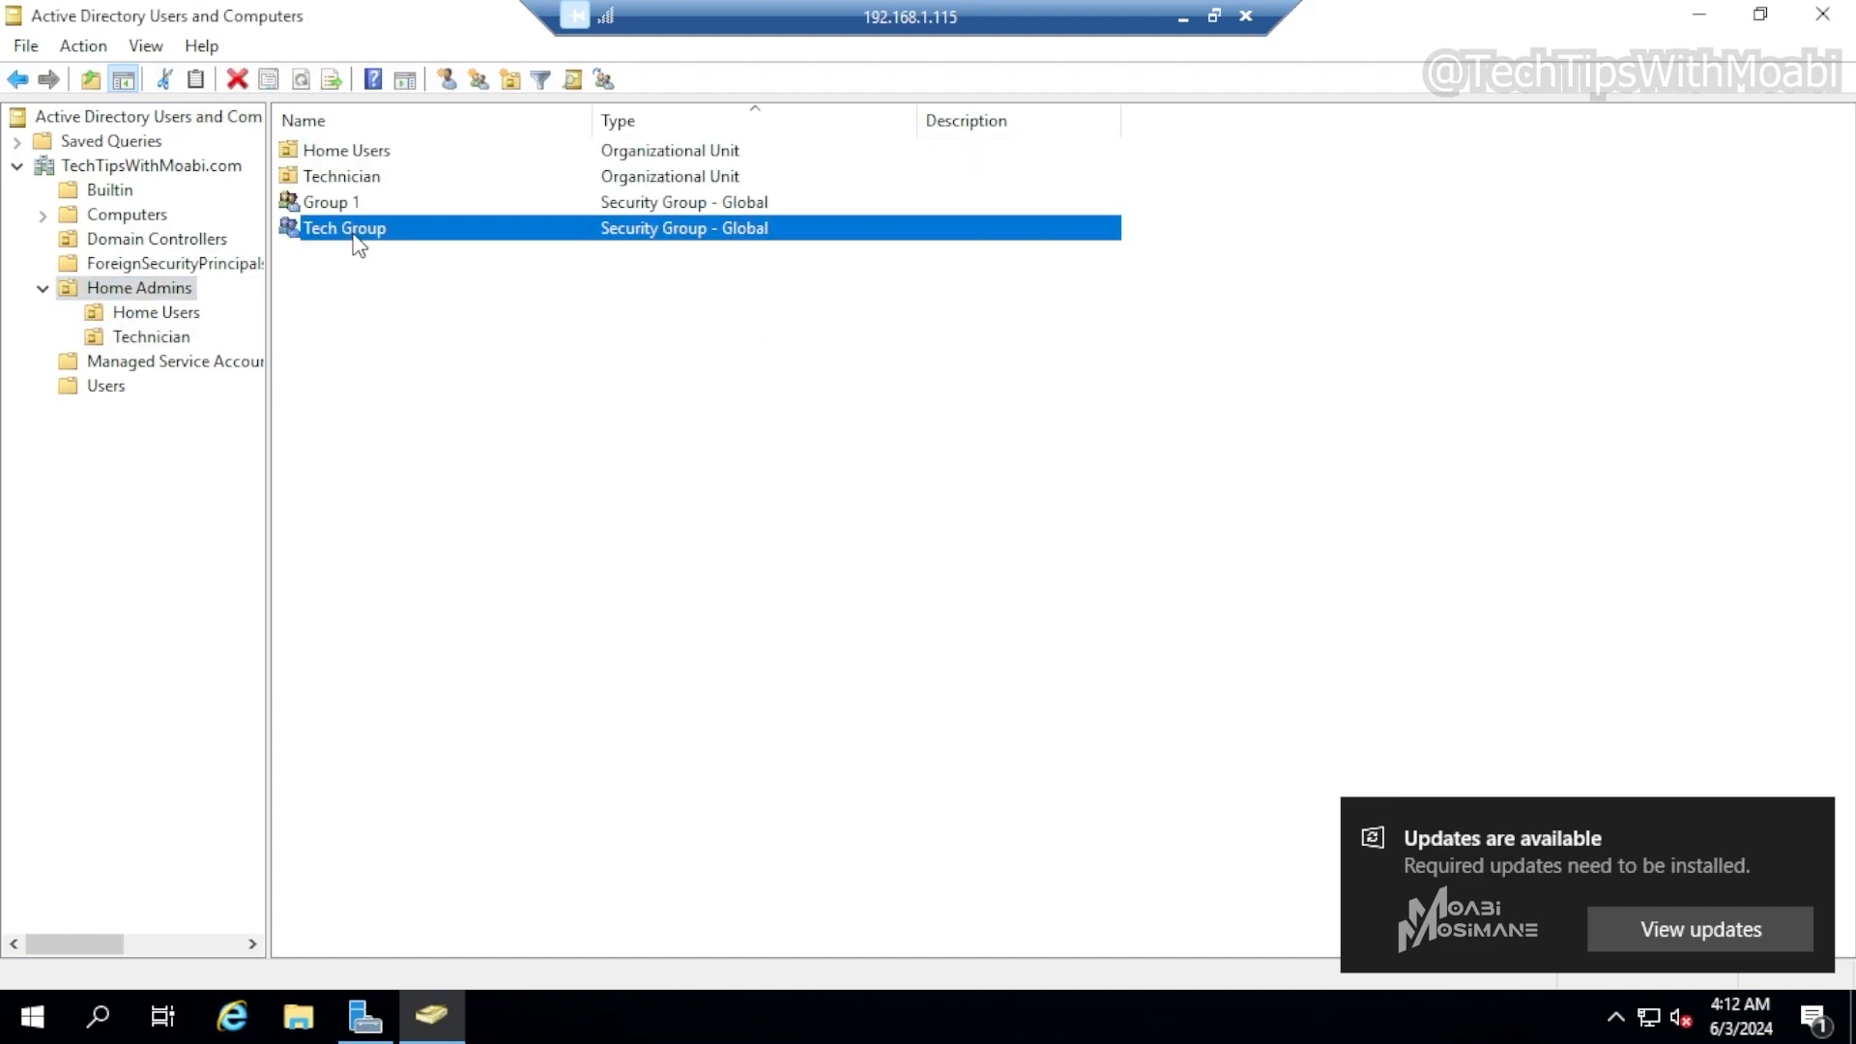
{"action": "right_click", "coordinate": [446, 234]}
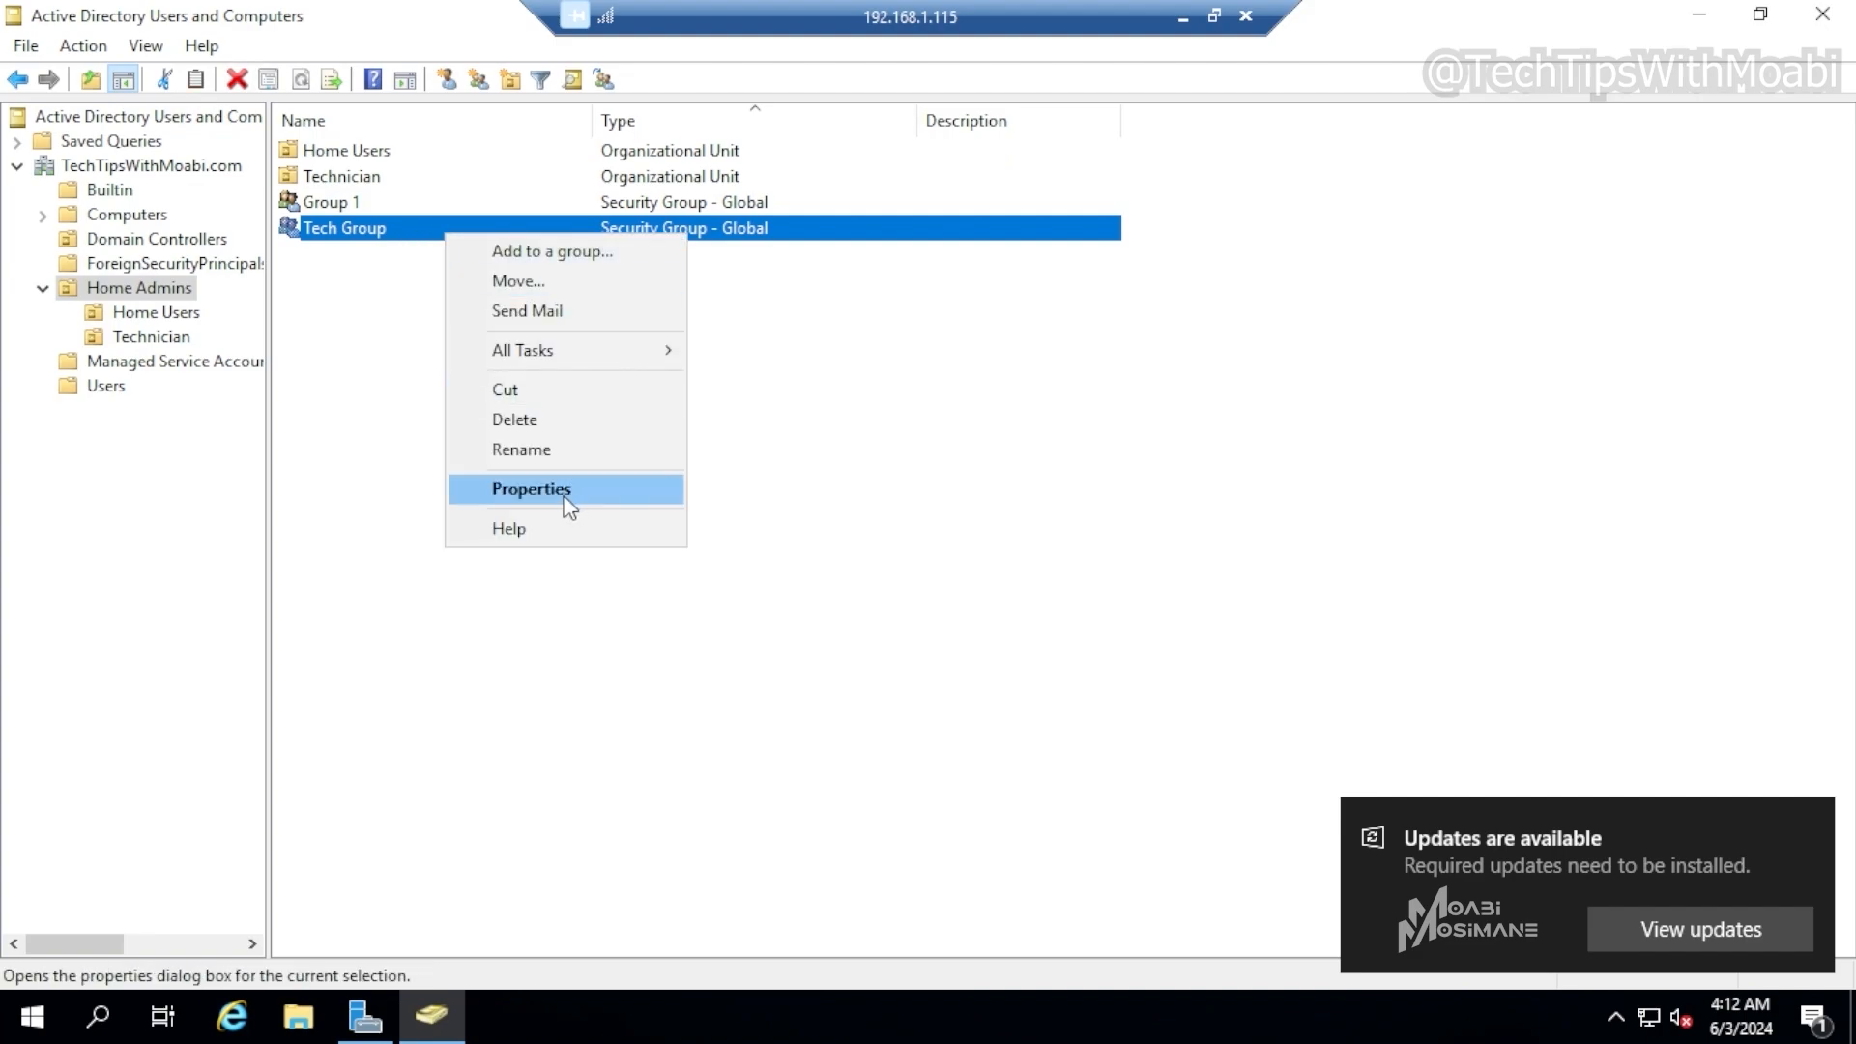
{"action": "left_click", "coordinate": [531, 489]}
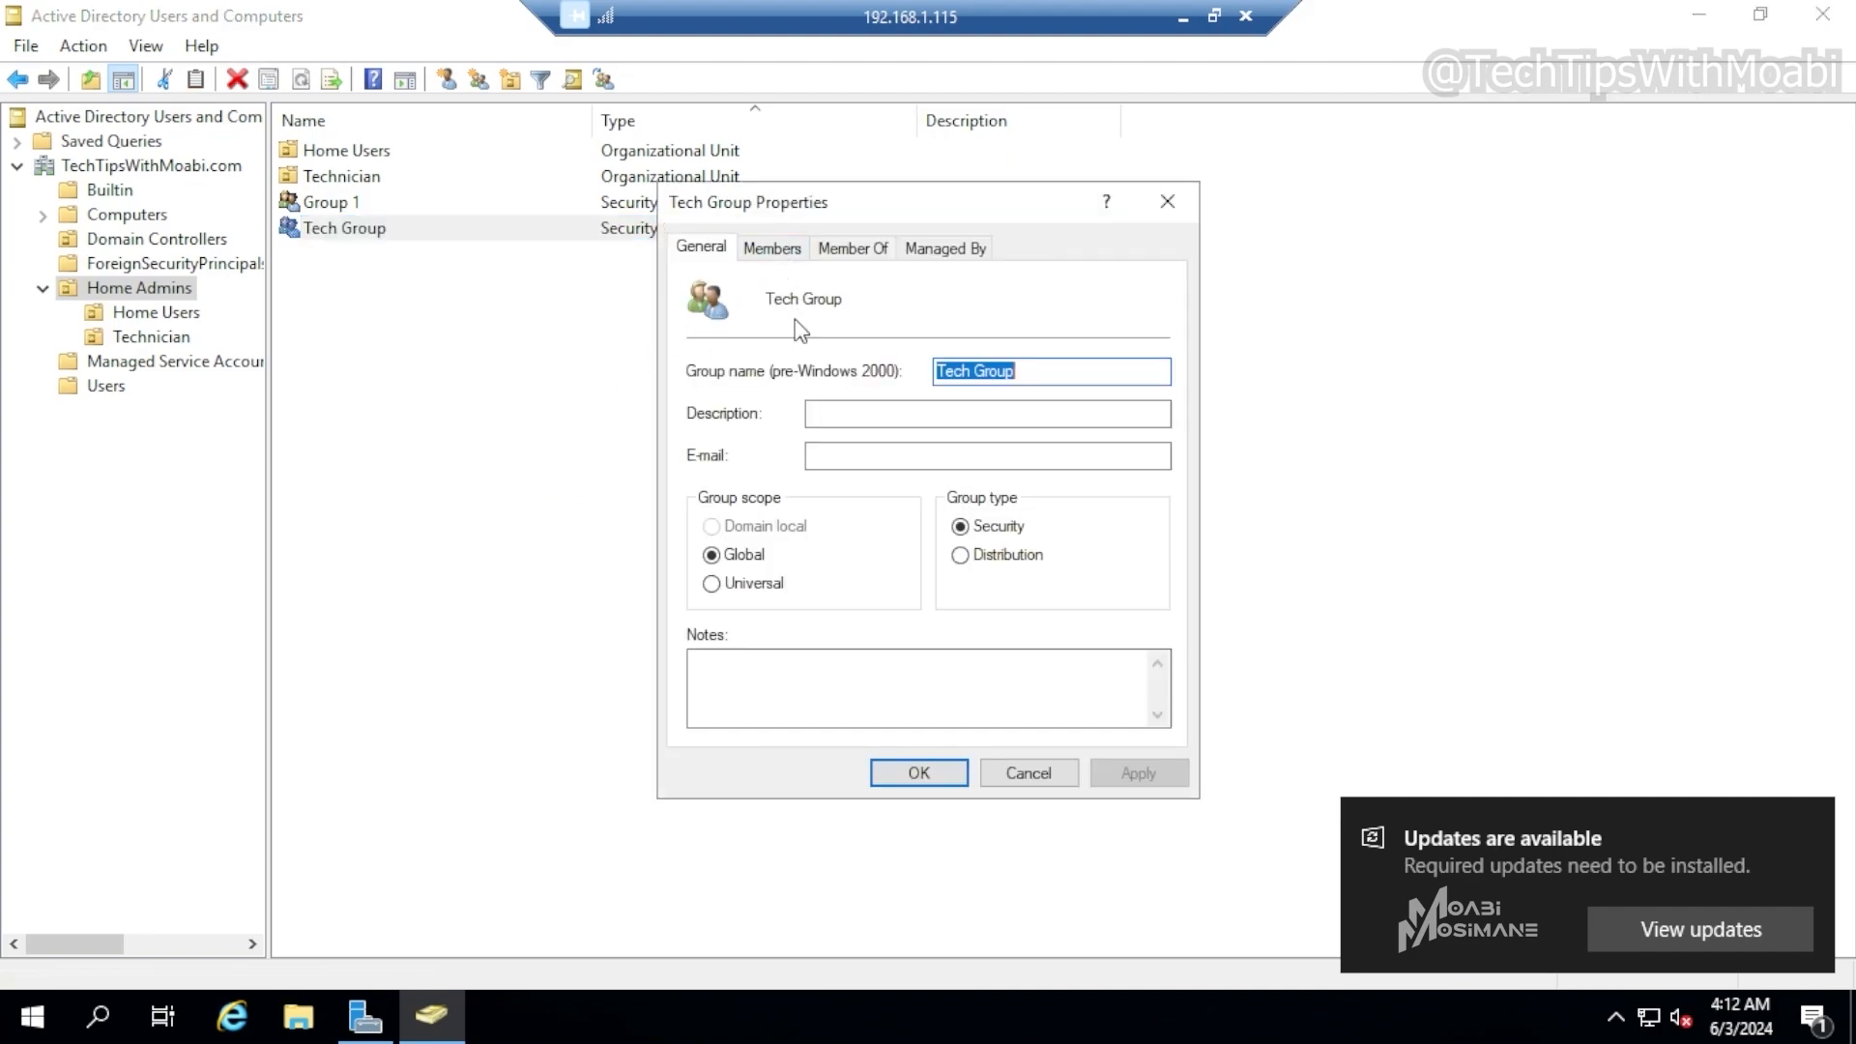
{"action": "left_click", "coordinate": [878, 251]}
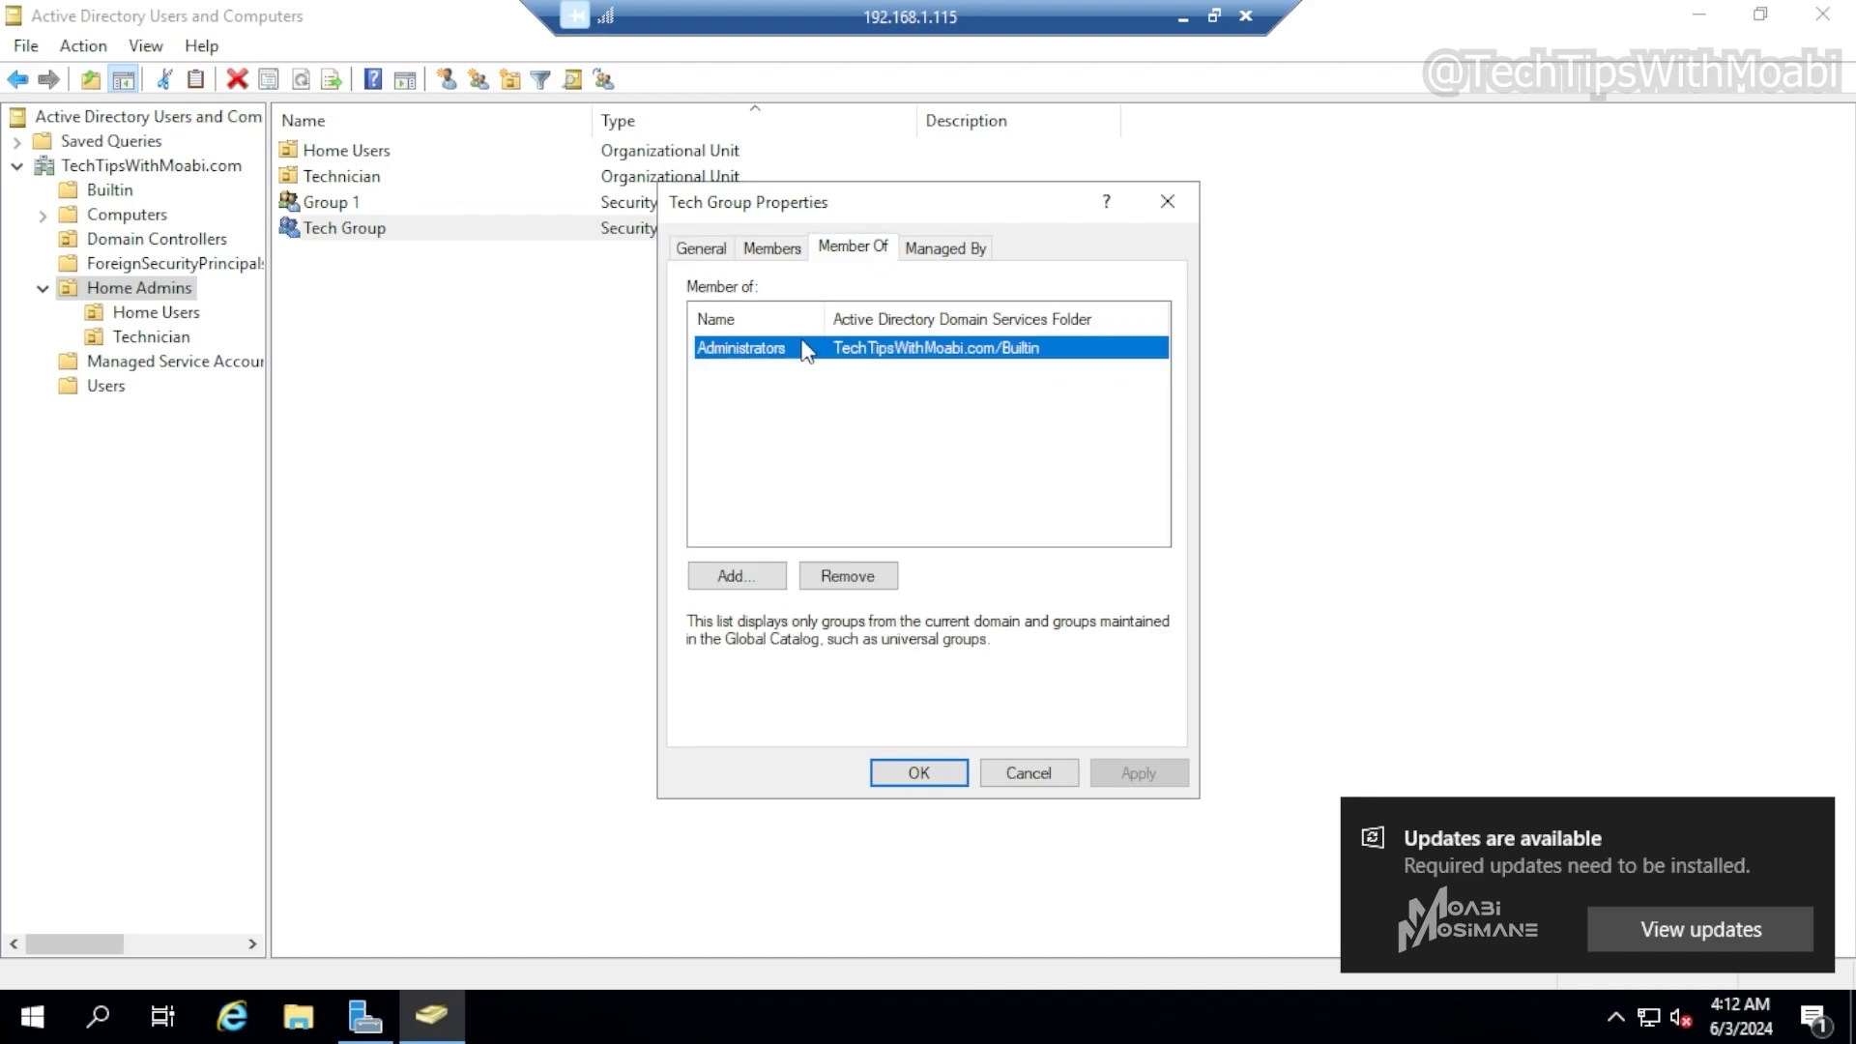
{"action": "left_click", "coordinate": [791, 249]}
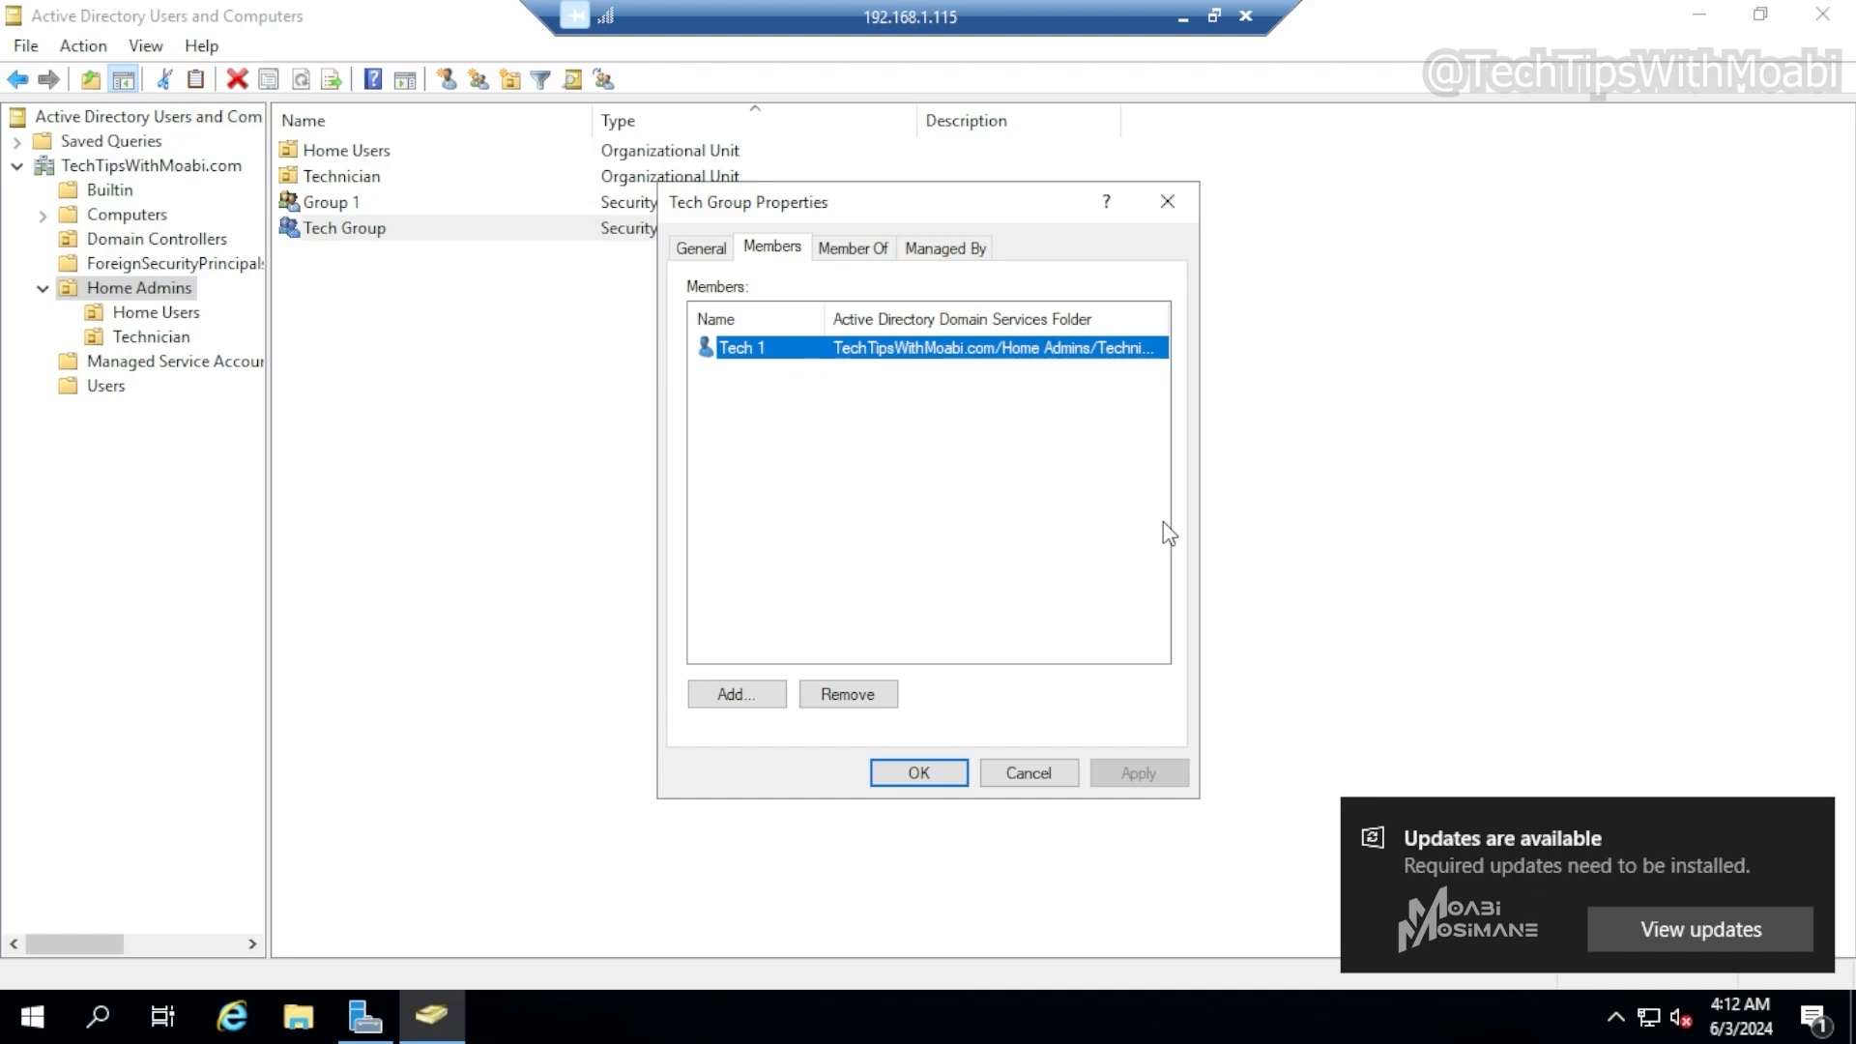
{"action": "left_click", "coordinate": [920, 773]}
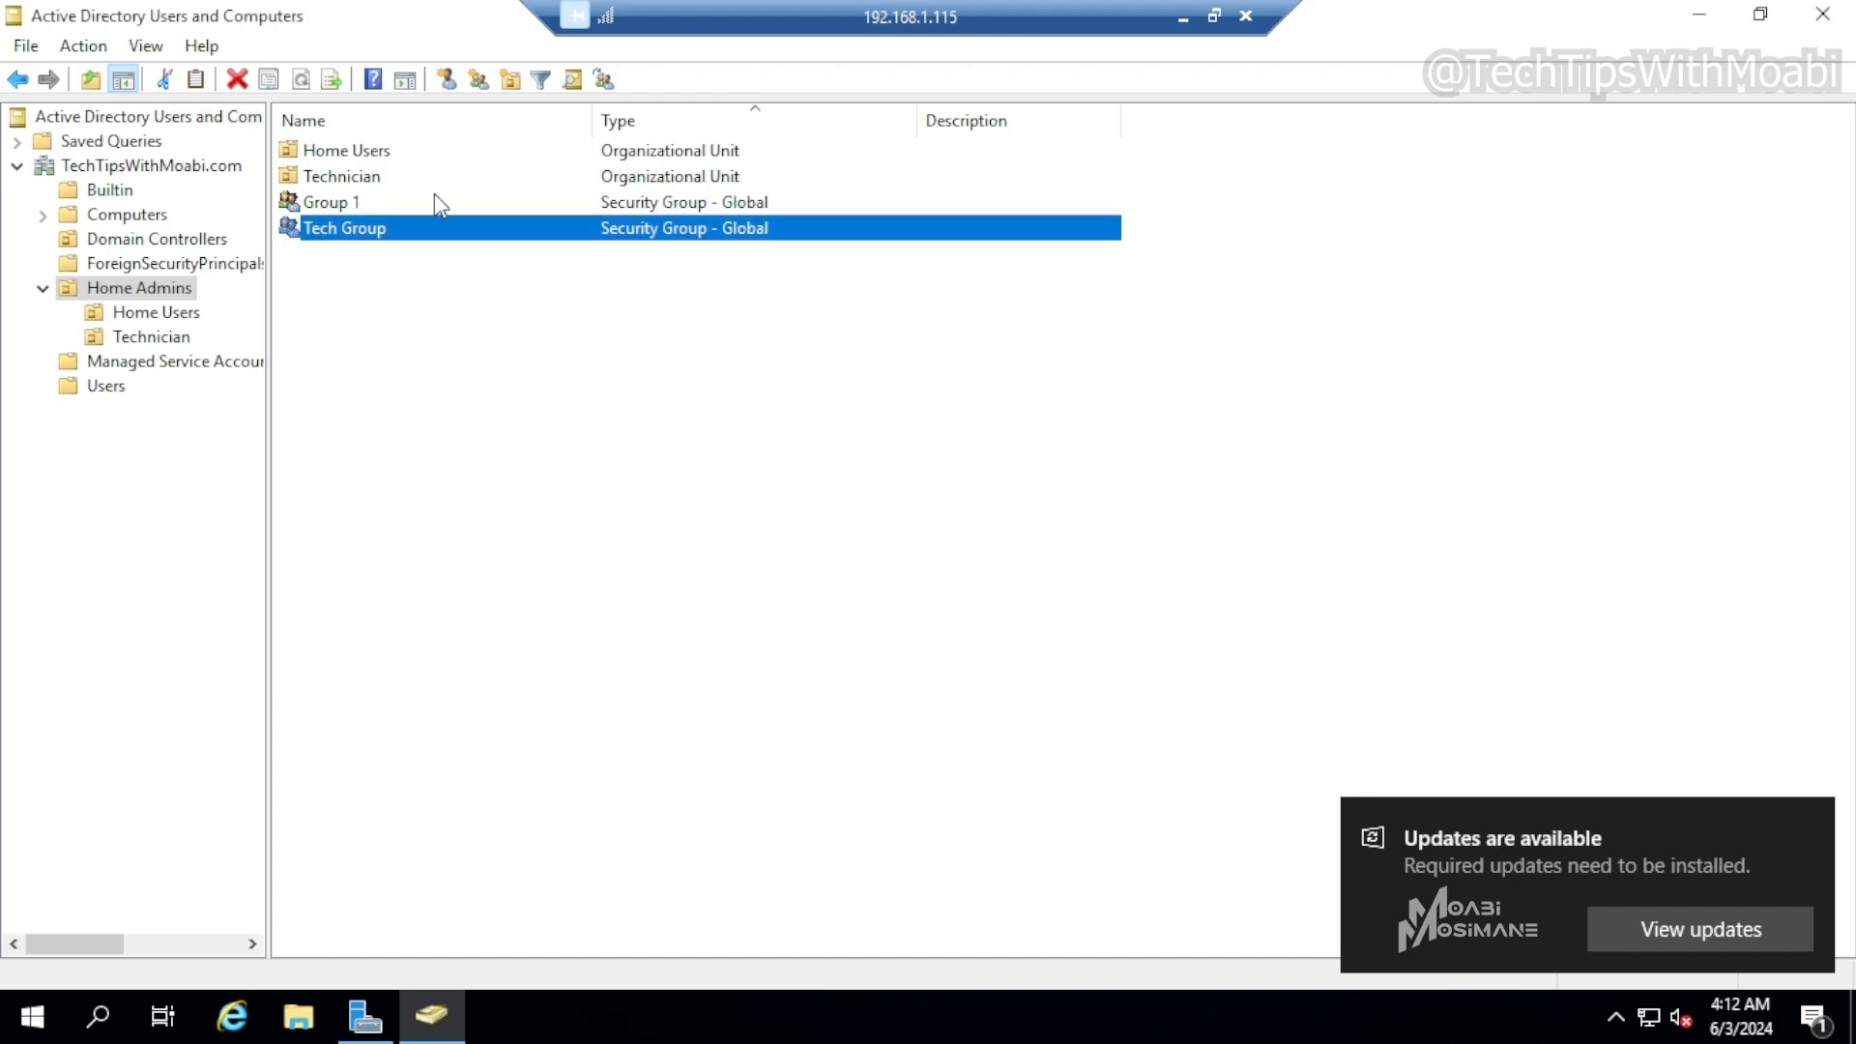
{"action": "left_click", "coordinate": [420, 196]}
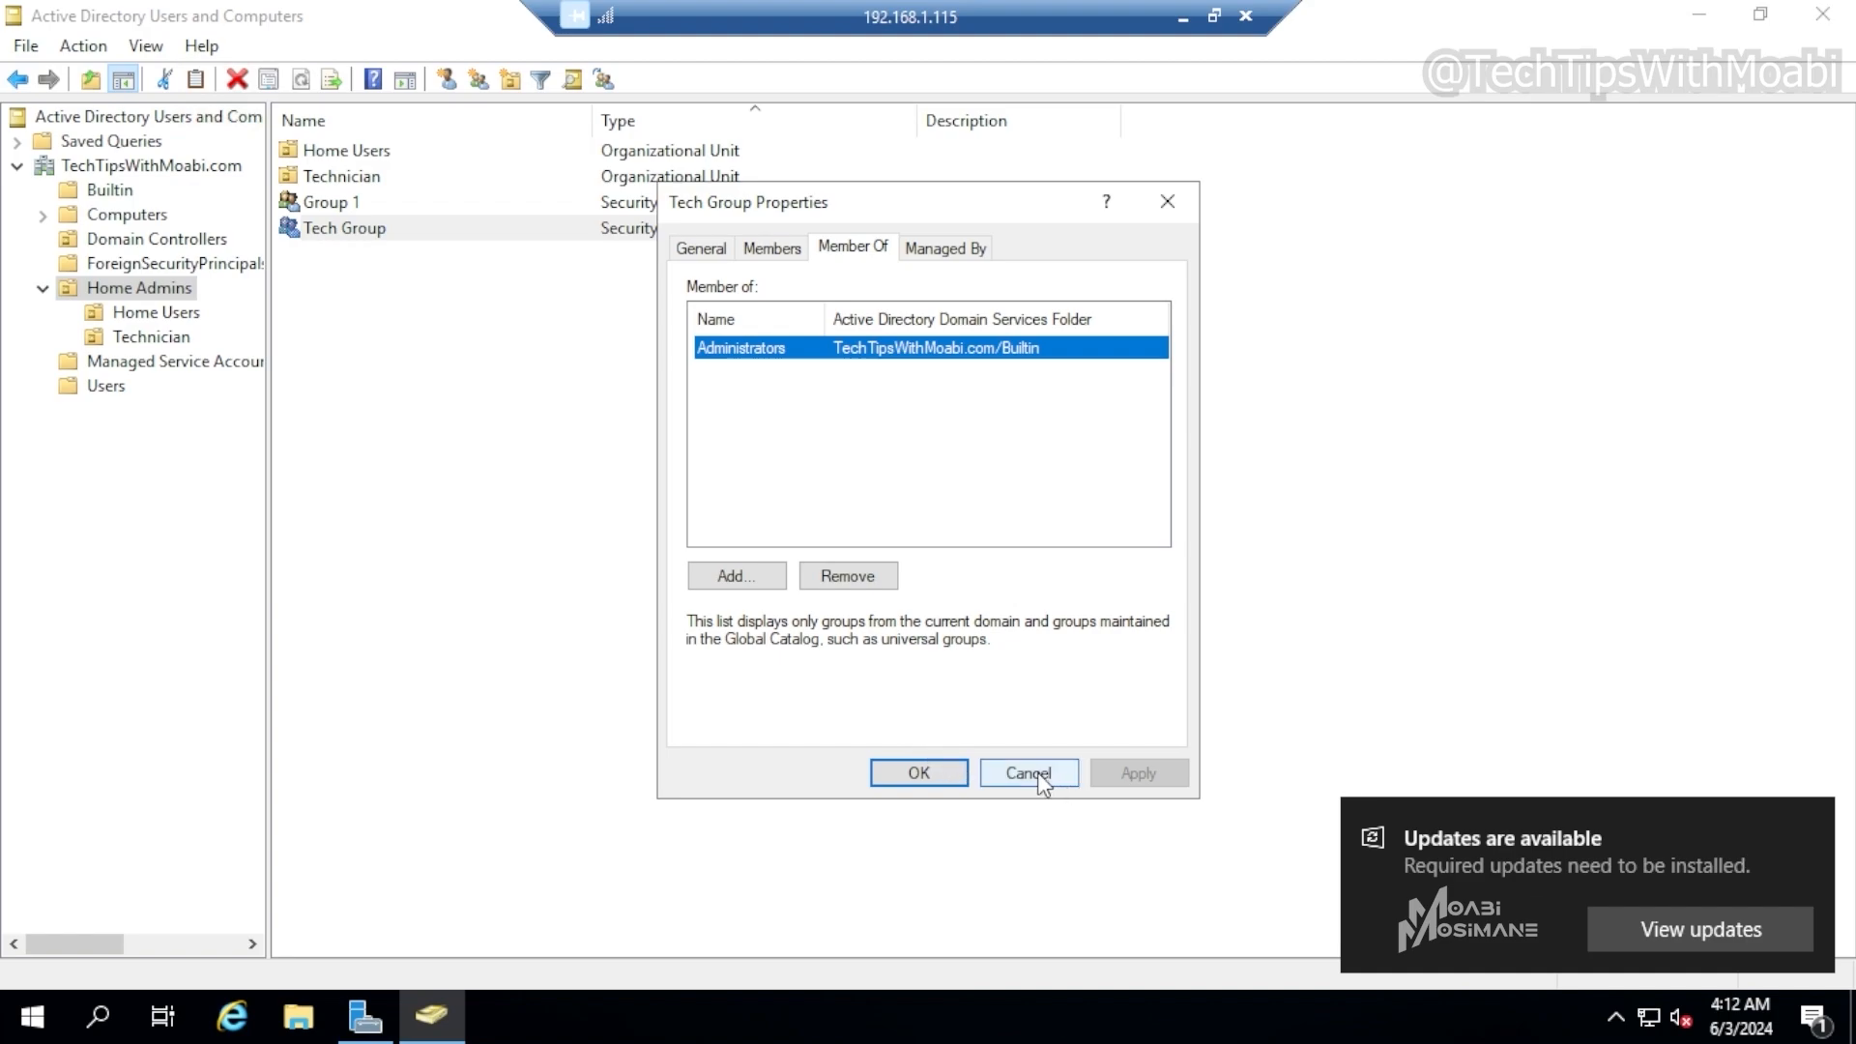
{"action": "left_click", "coordinate": [772, 249]}
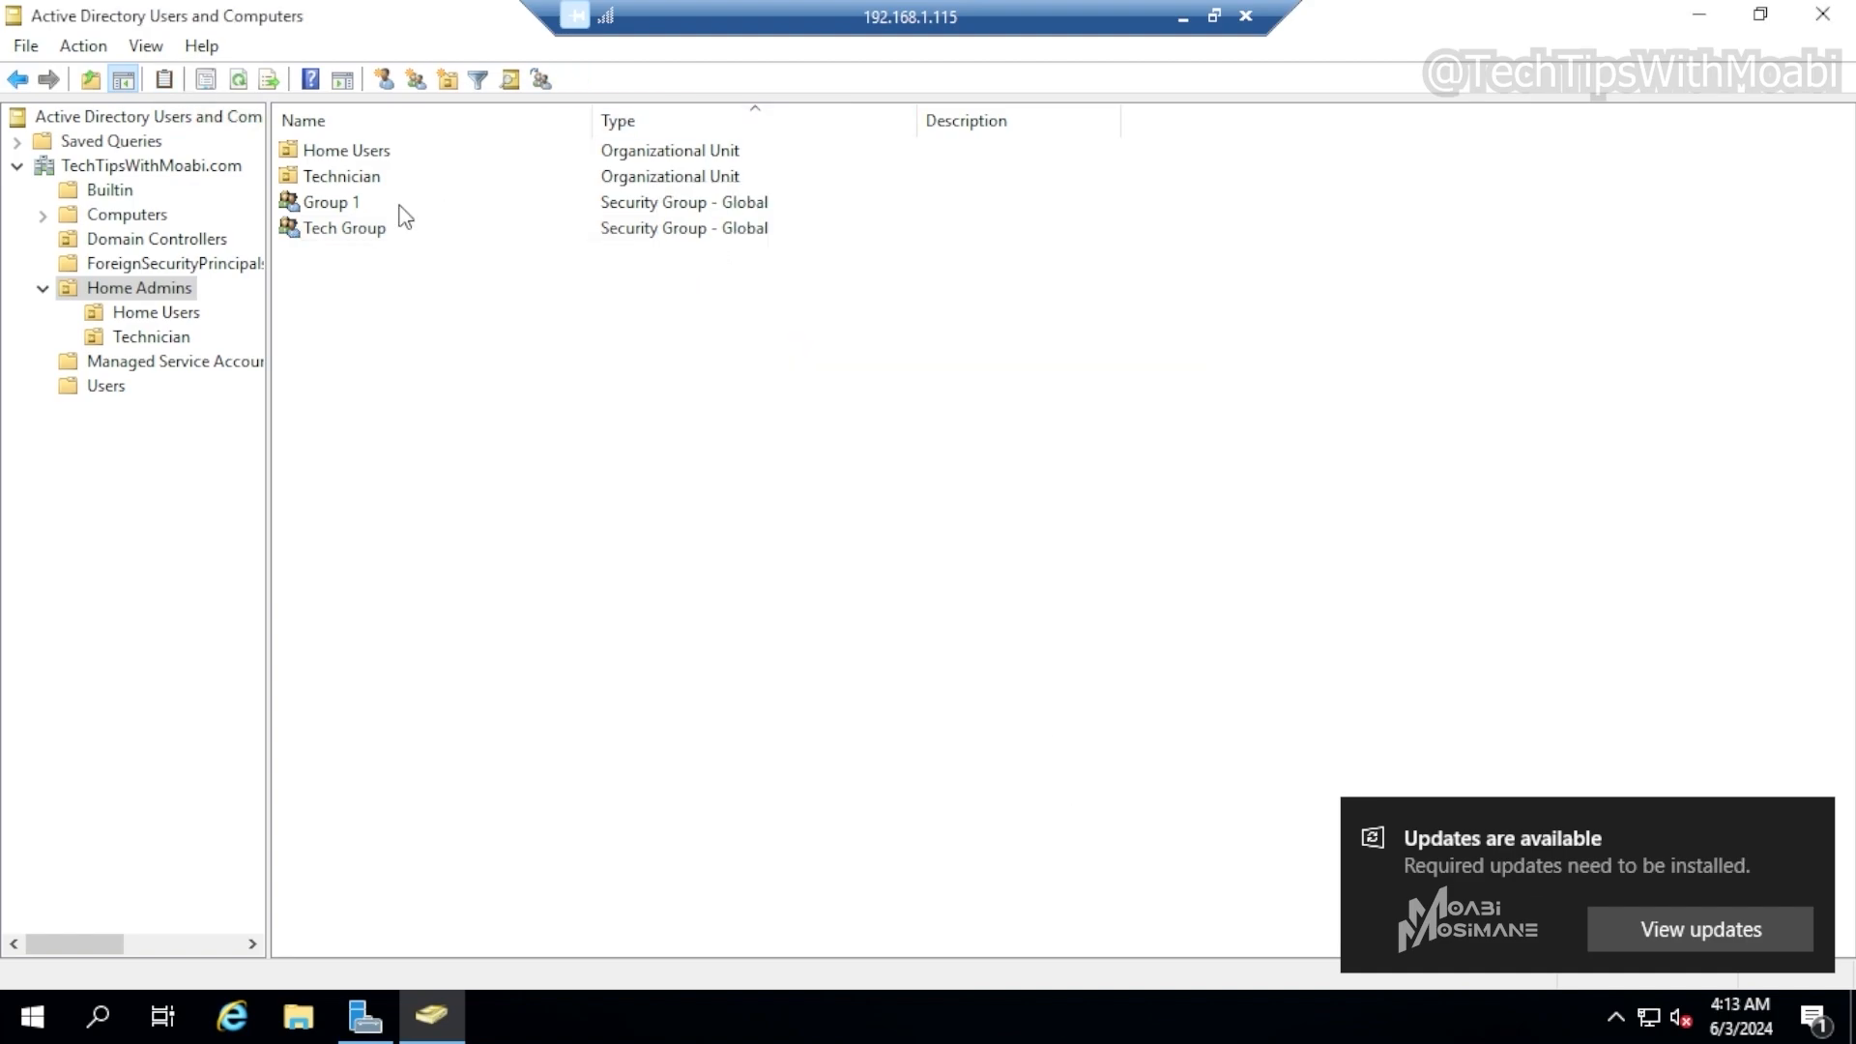
Add Computer User 2 and User 1 as members of Group 1 by searching for "user", then apply and close its properties
{"action": "left_click", "coordinate": [403, 208]}
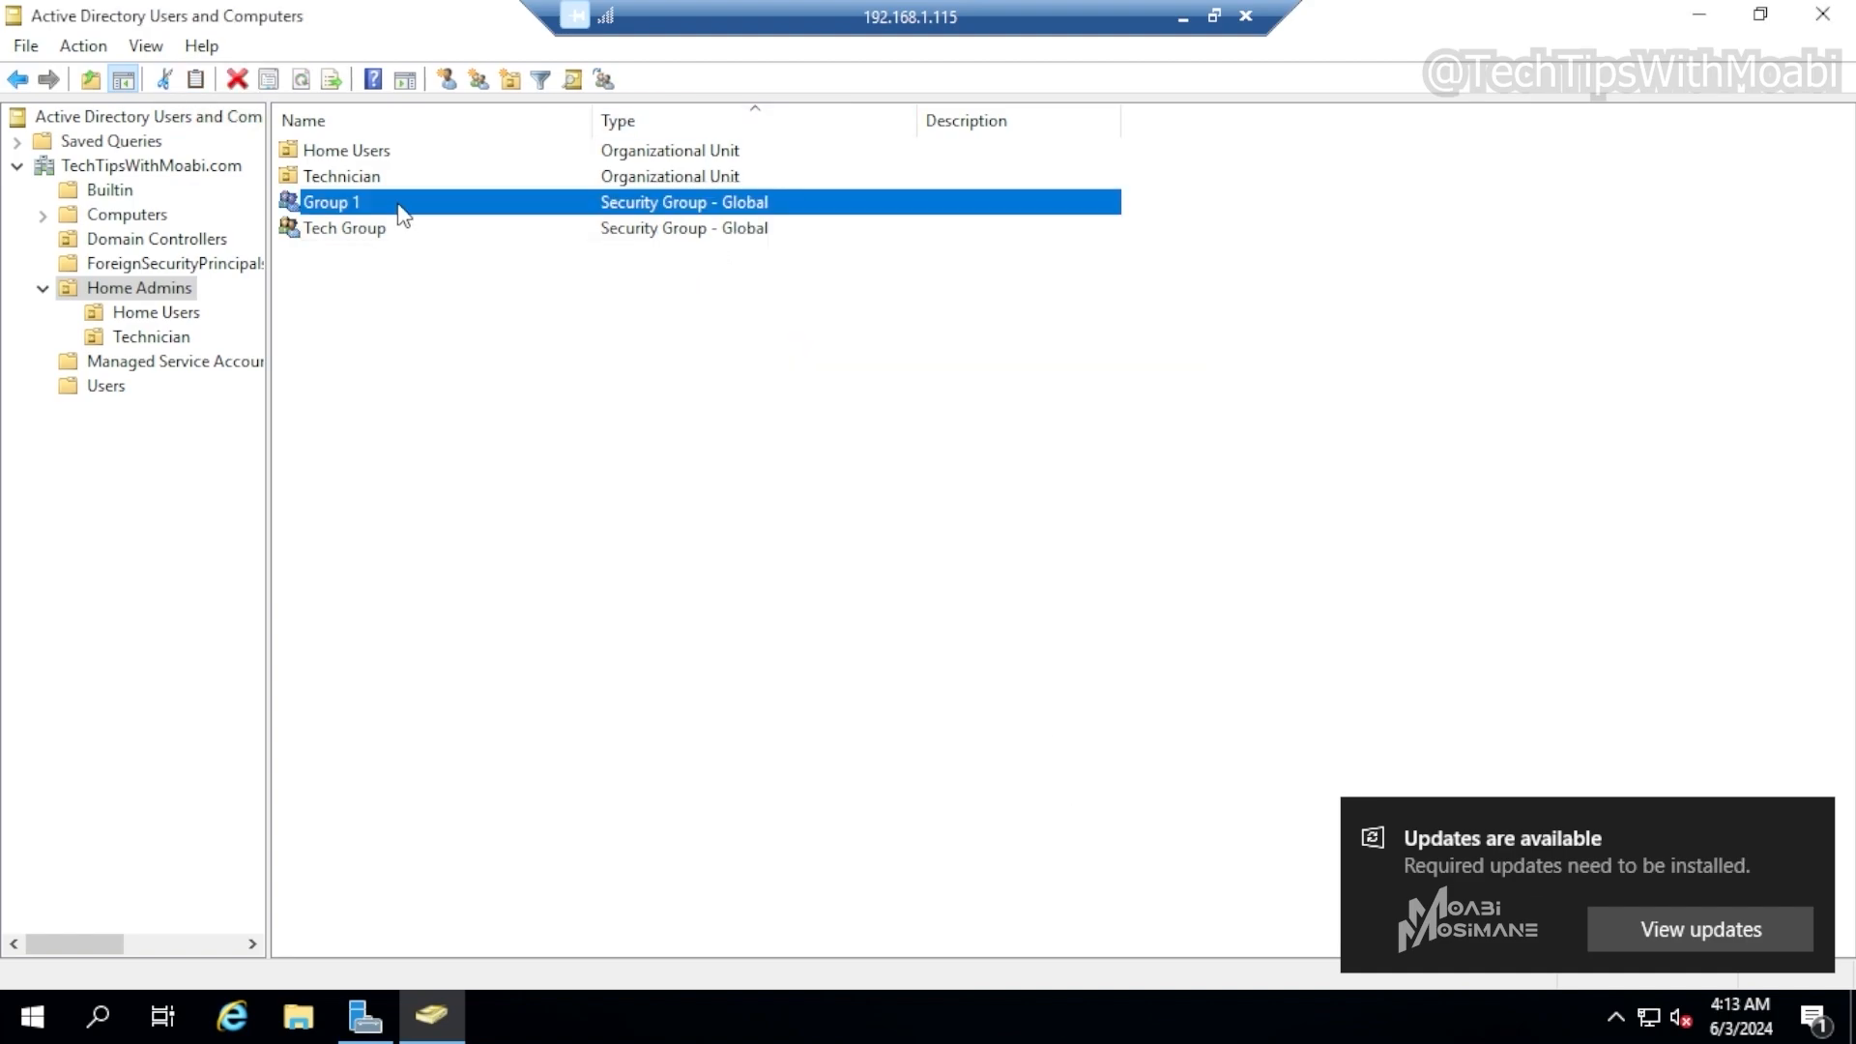
{"action": "right_click", "coordinate": [402, 214]}
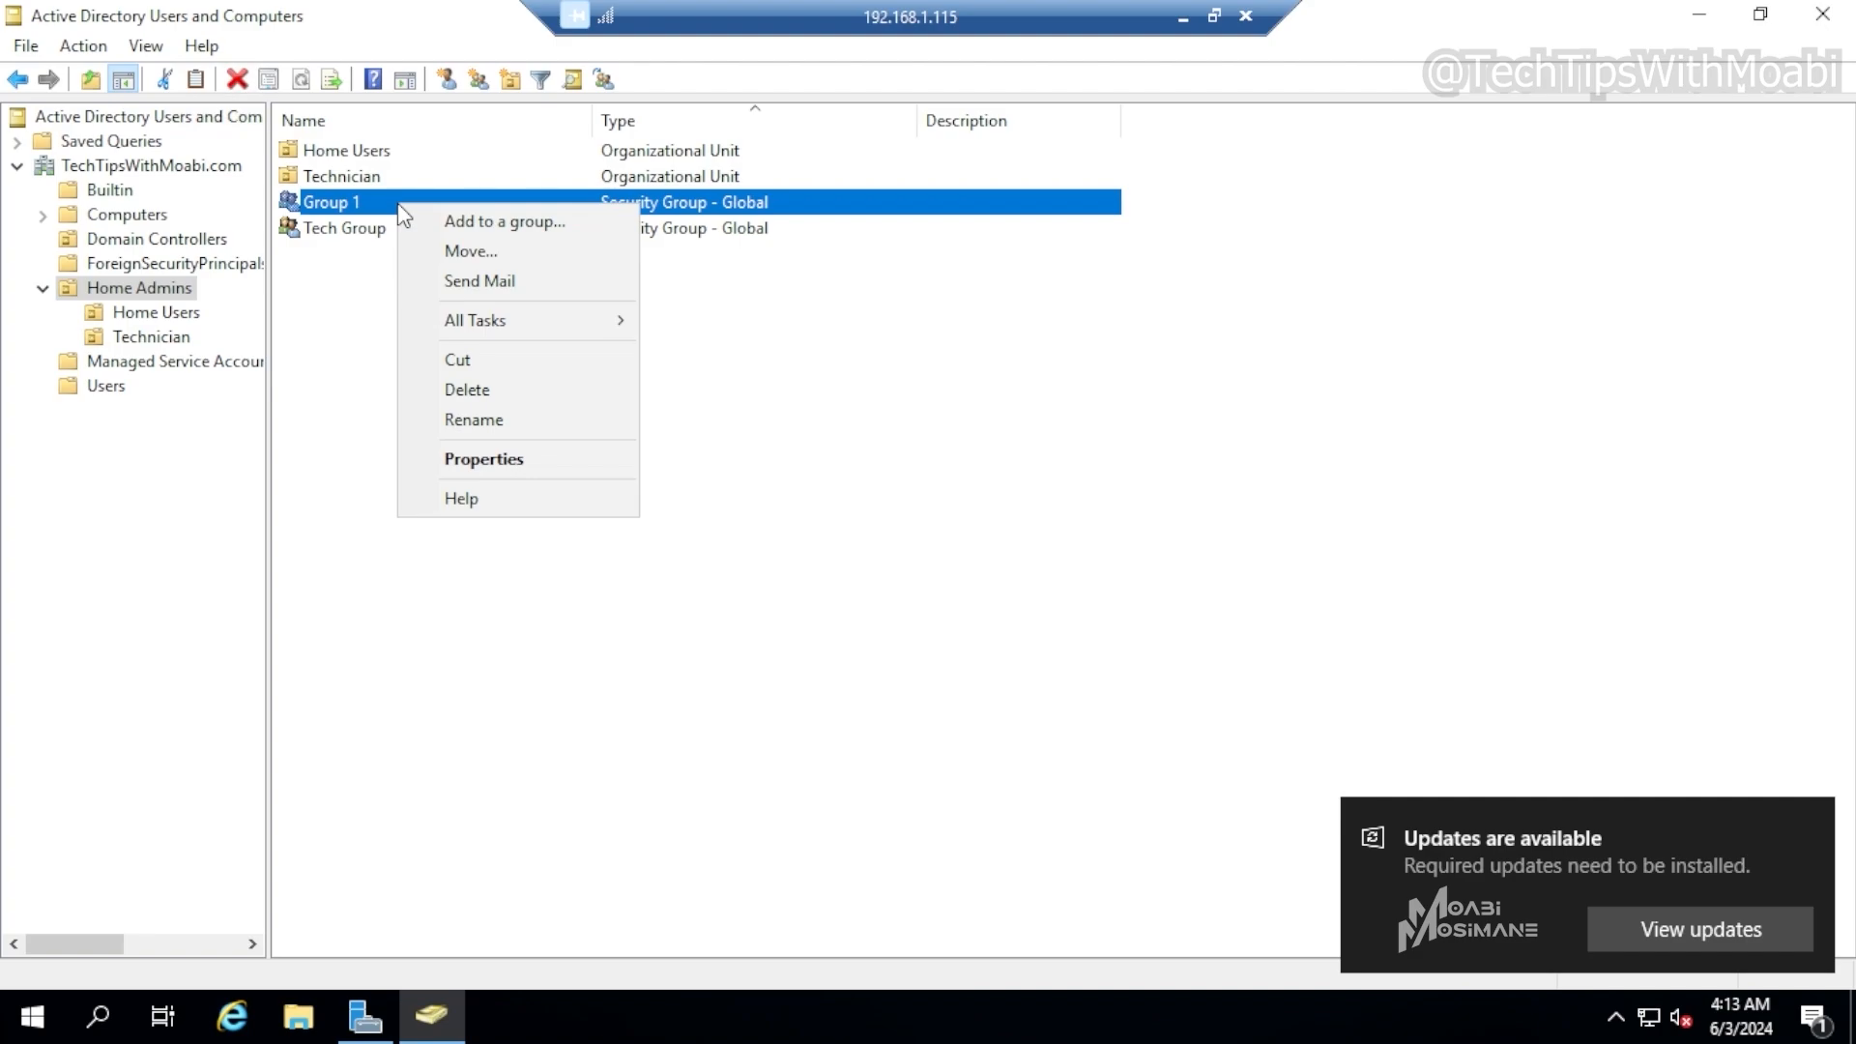
{"action": "left_click", "coordinate": [483, 460]}
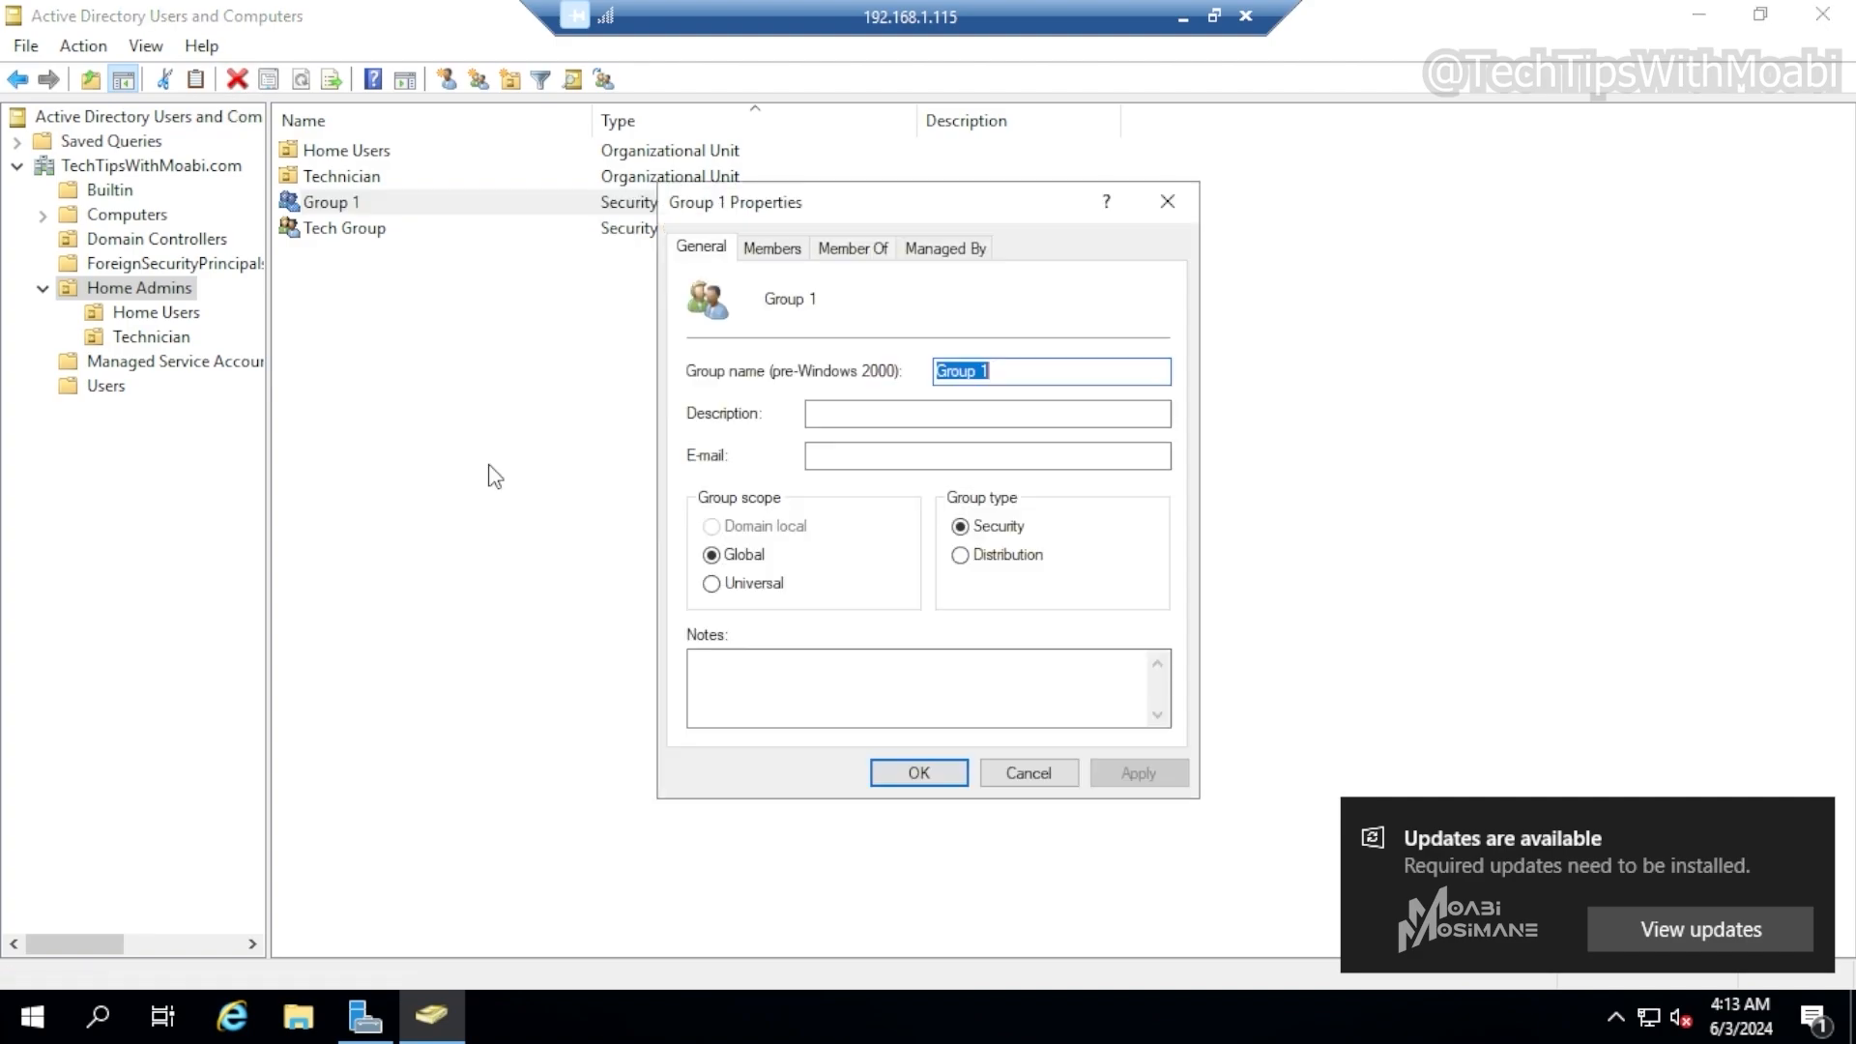
{"action": "left_click", "coordinate": [881, 253]}
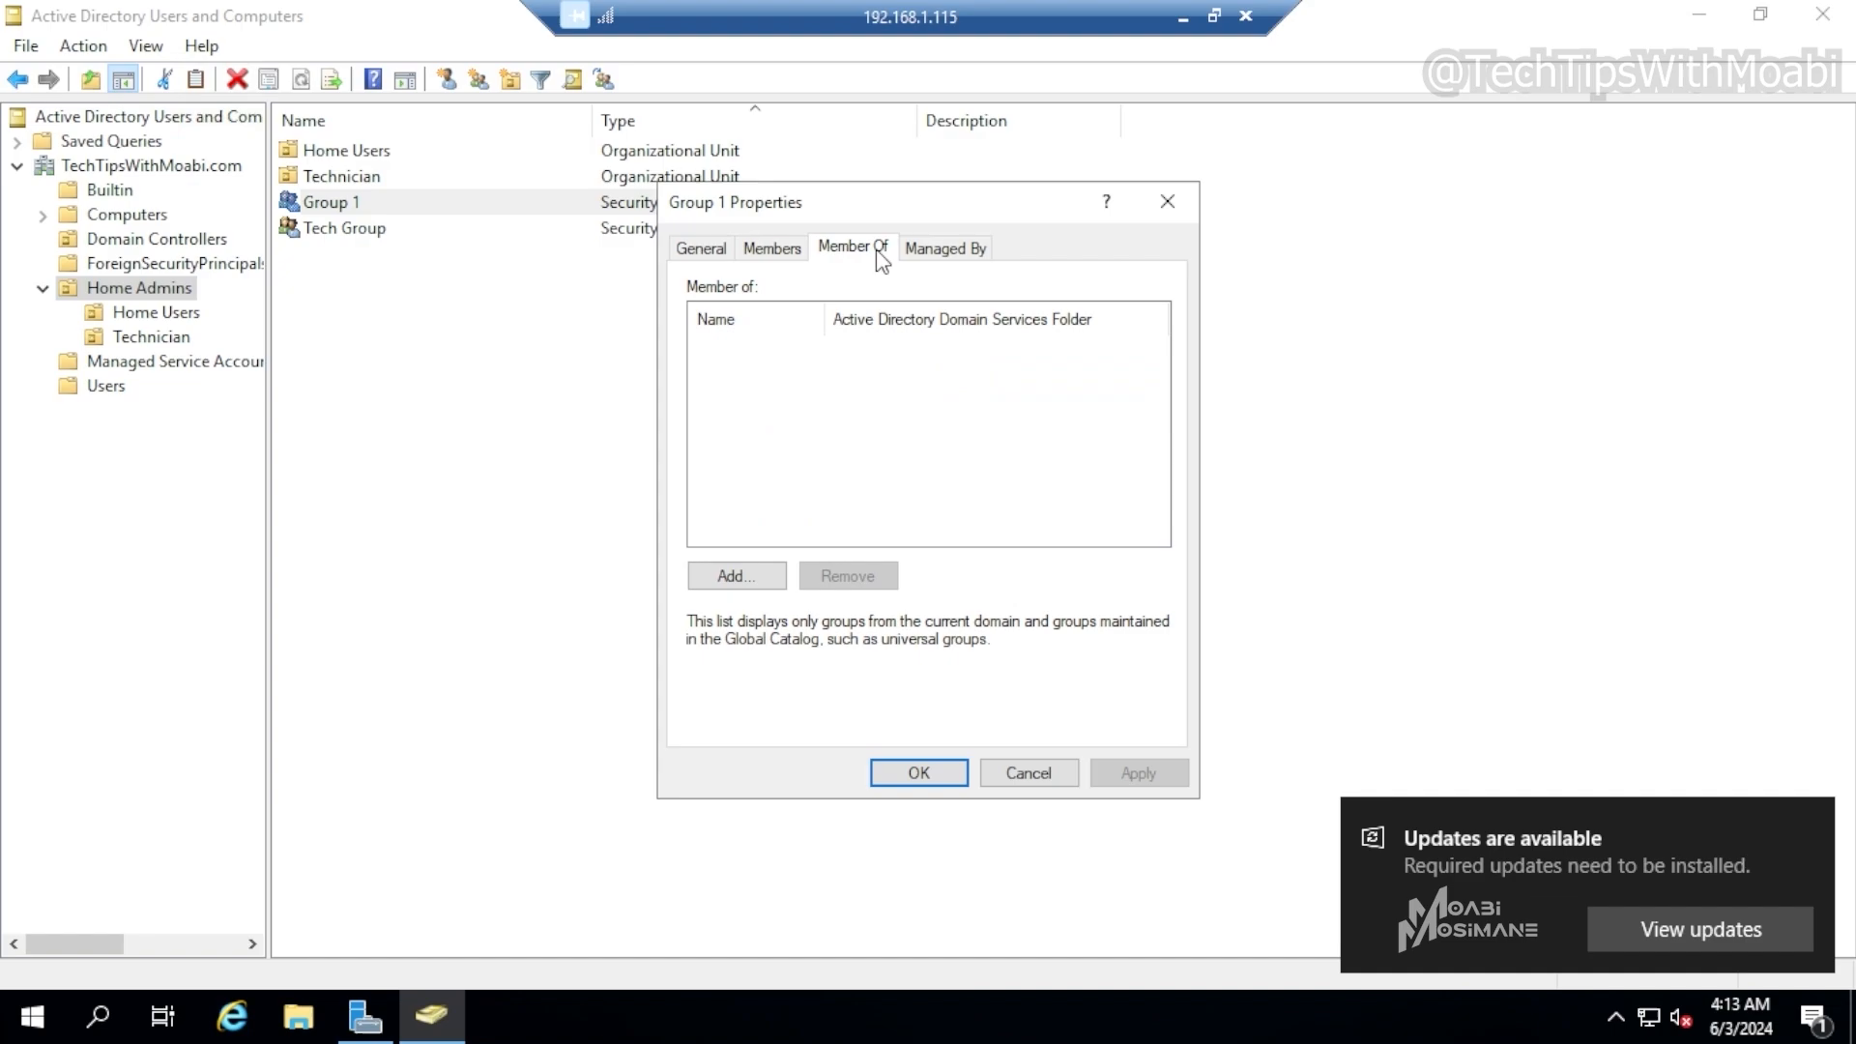
{"action": "left_click", "coordinate": [776, 249]}
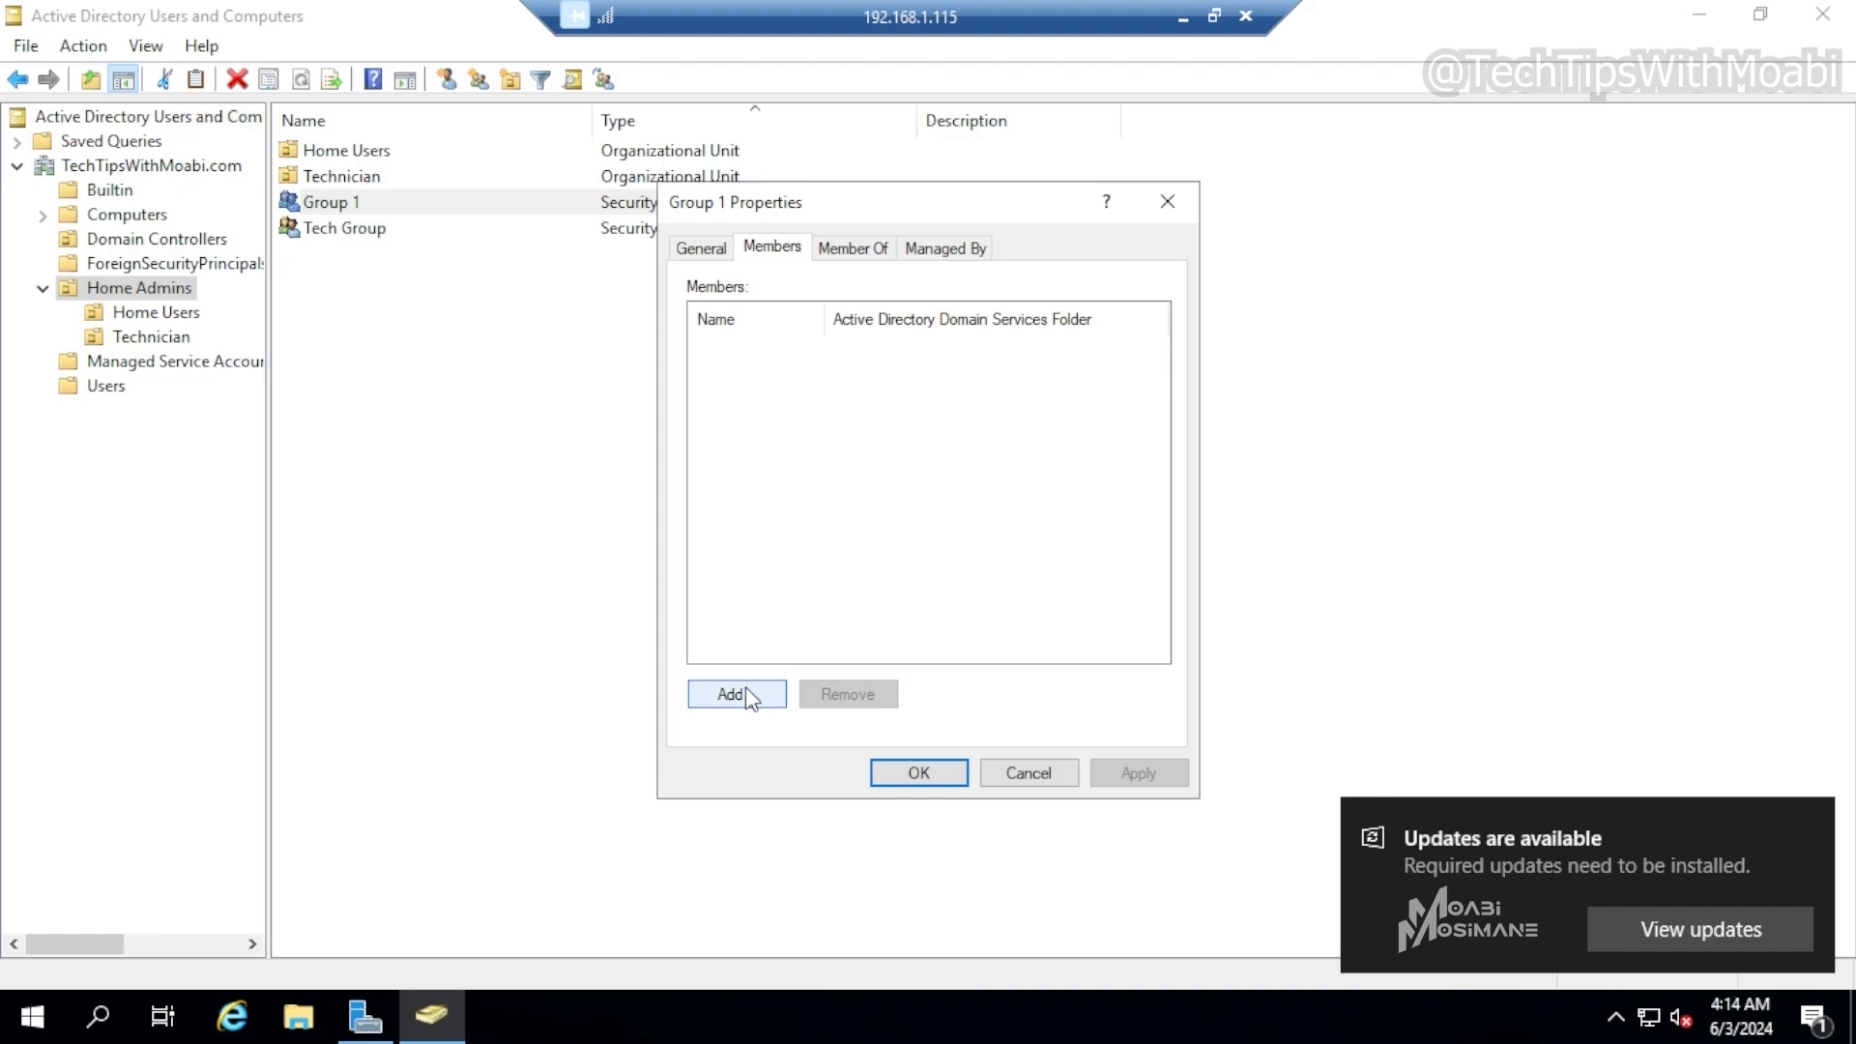
{"action": "left_click", "coordinate": [762, 712]}
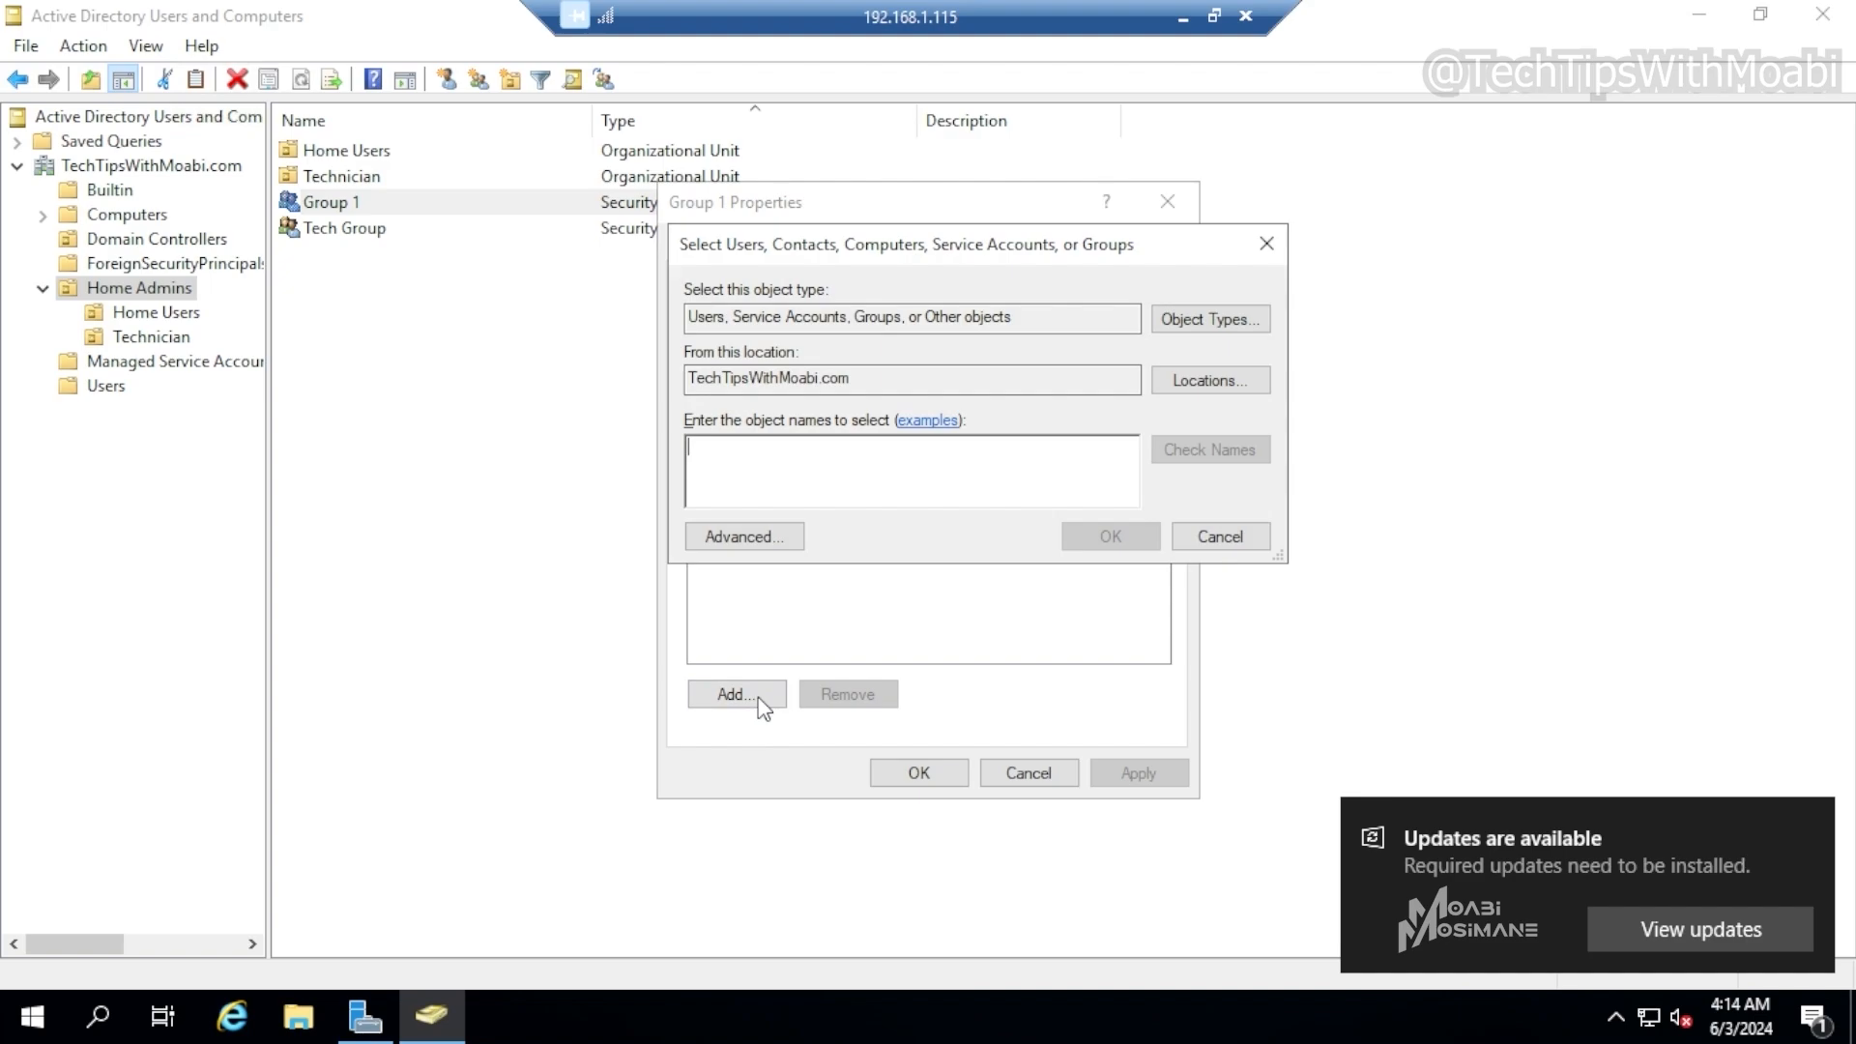
{"action": "type", "text": "user"}
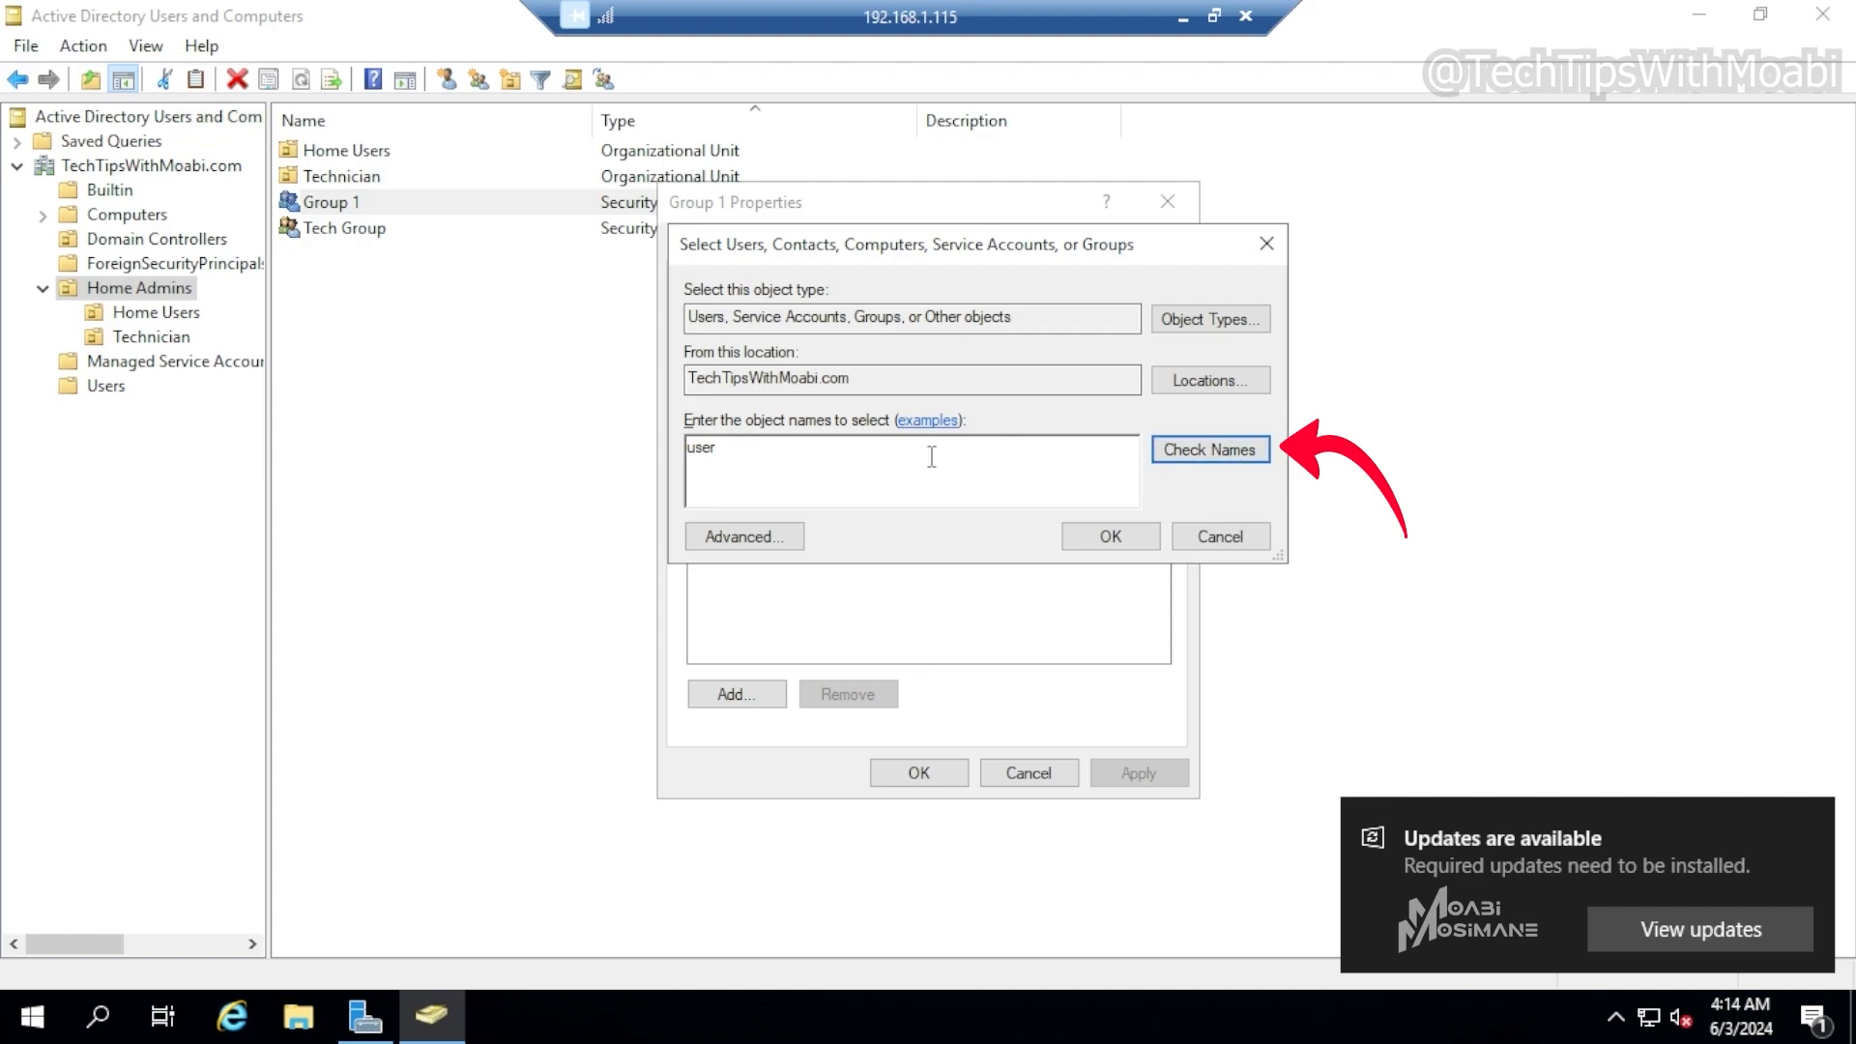
{"action": "left_click", "coordinate": [1228, 450]}
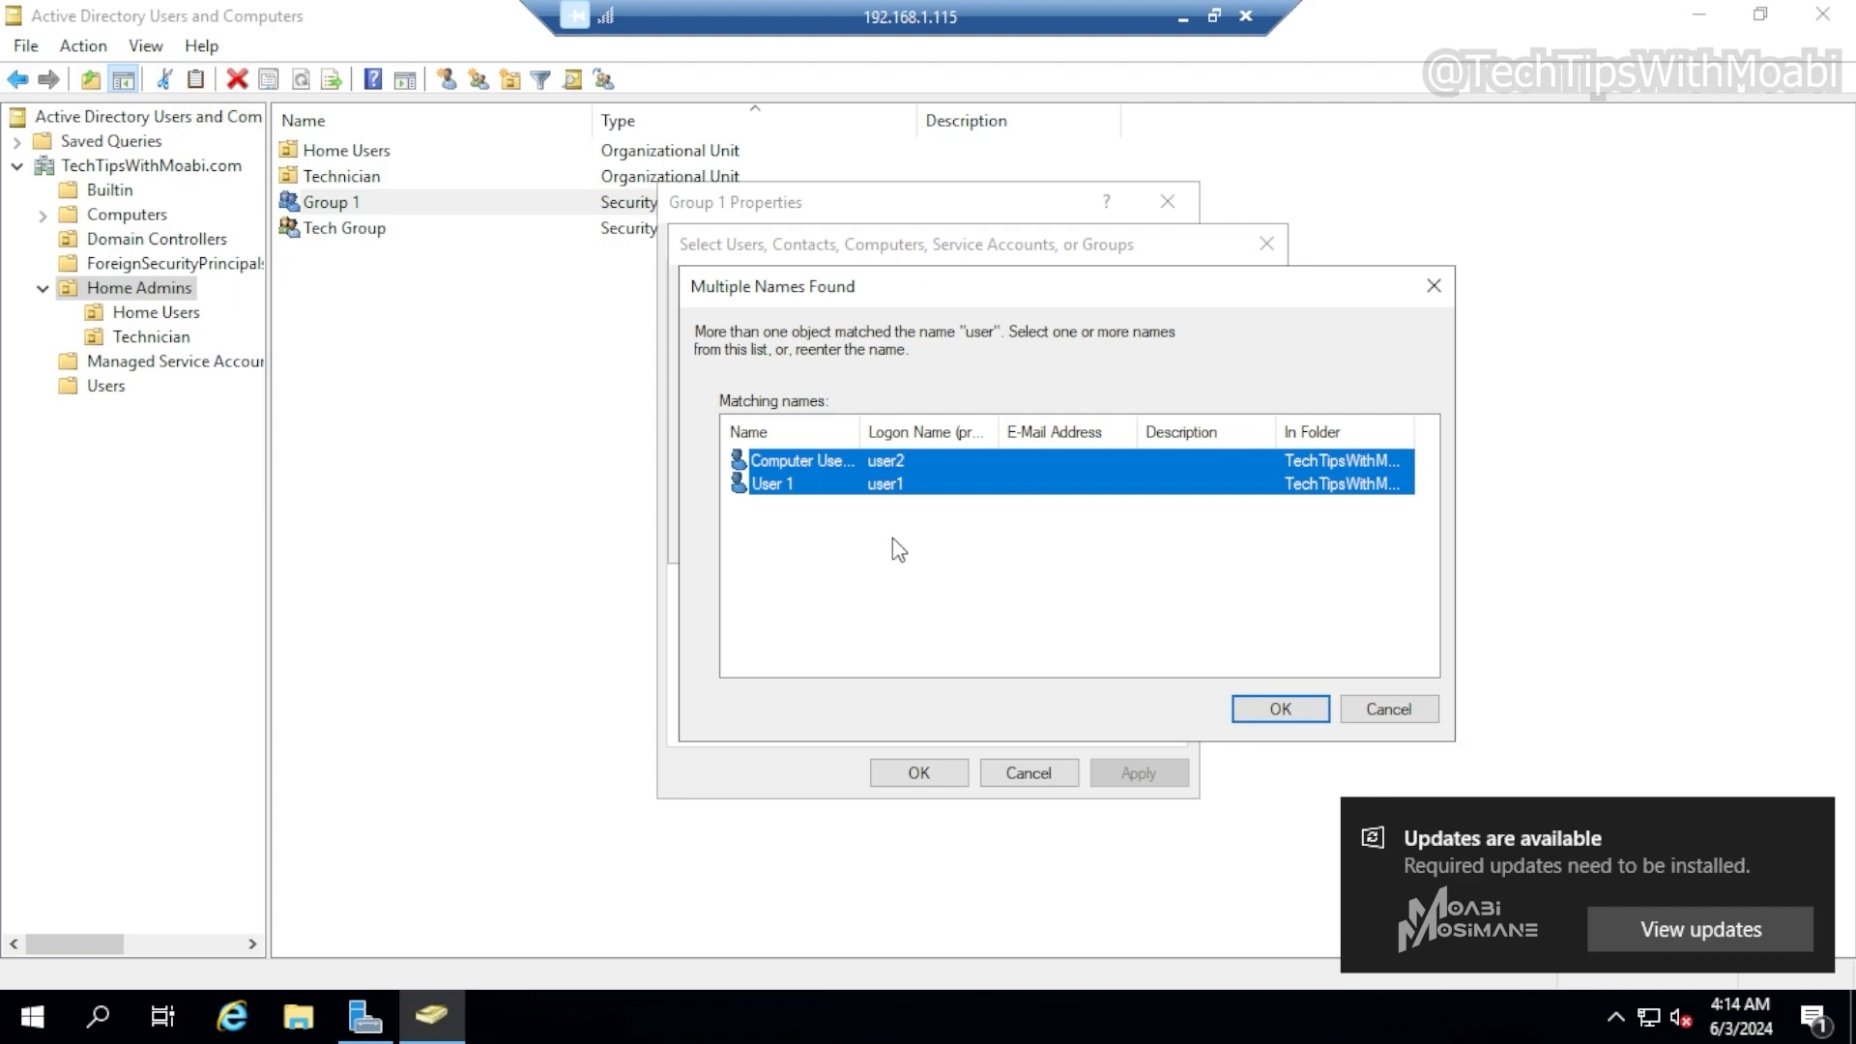
{"action": "left_click", "coordinate": [1281, 708]}
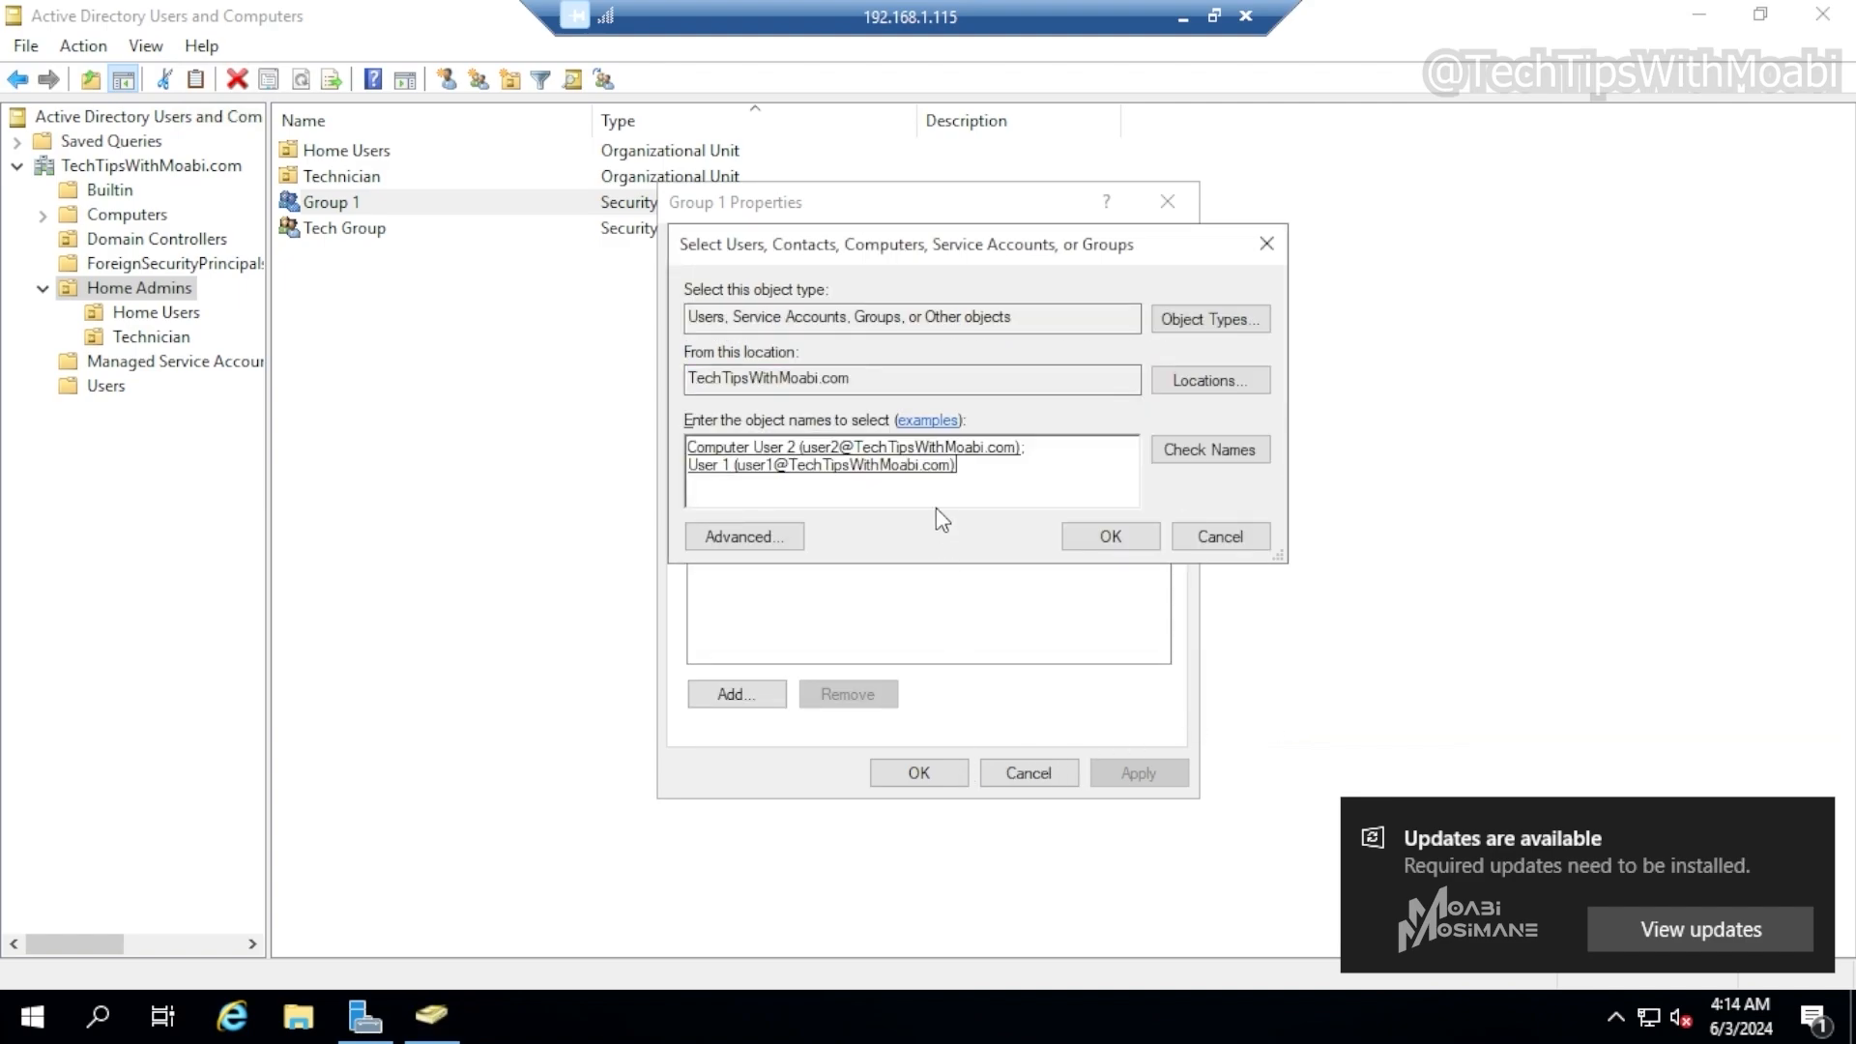
{"action": "left_click", "coordinate": [1108, 539]}
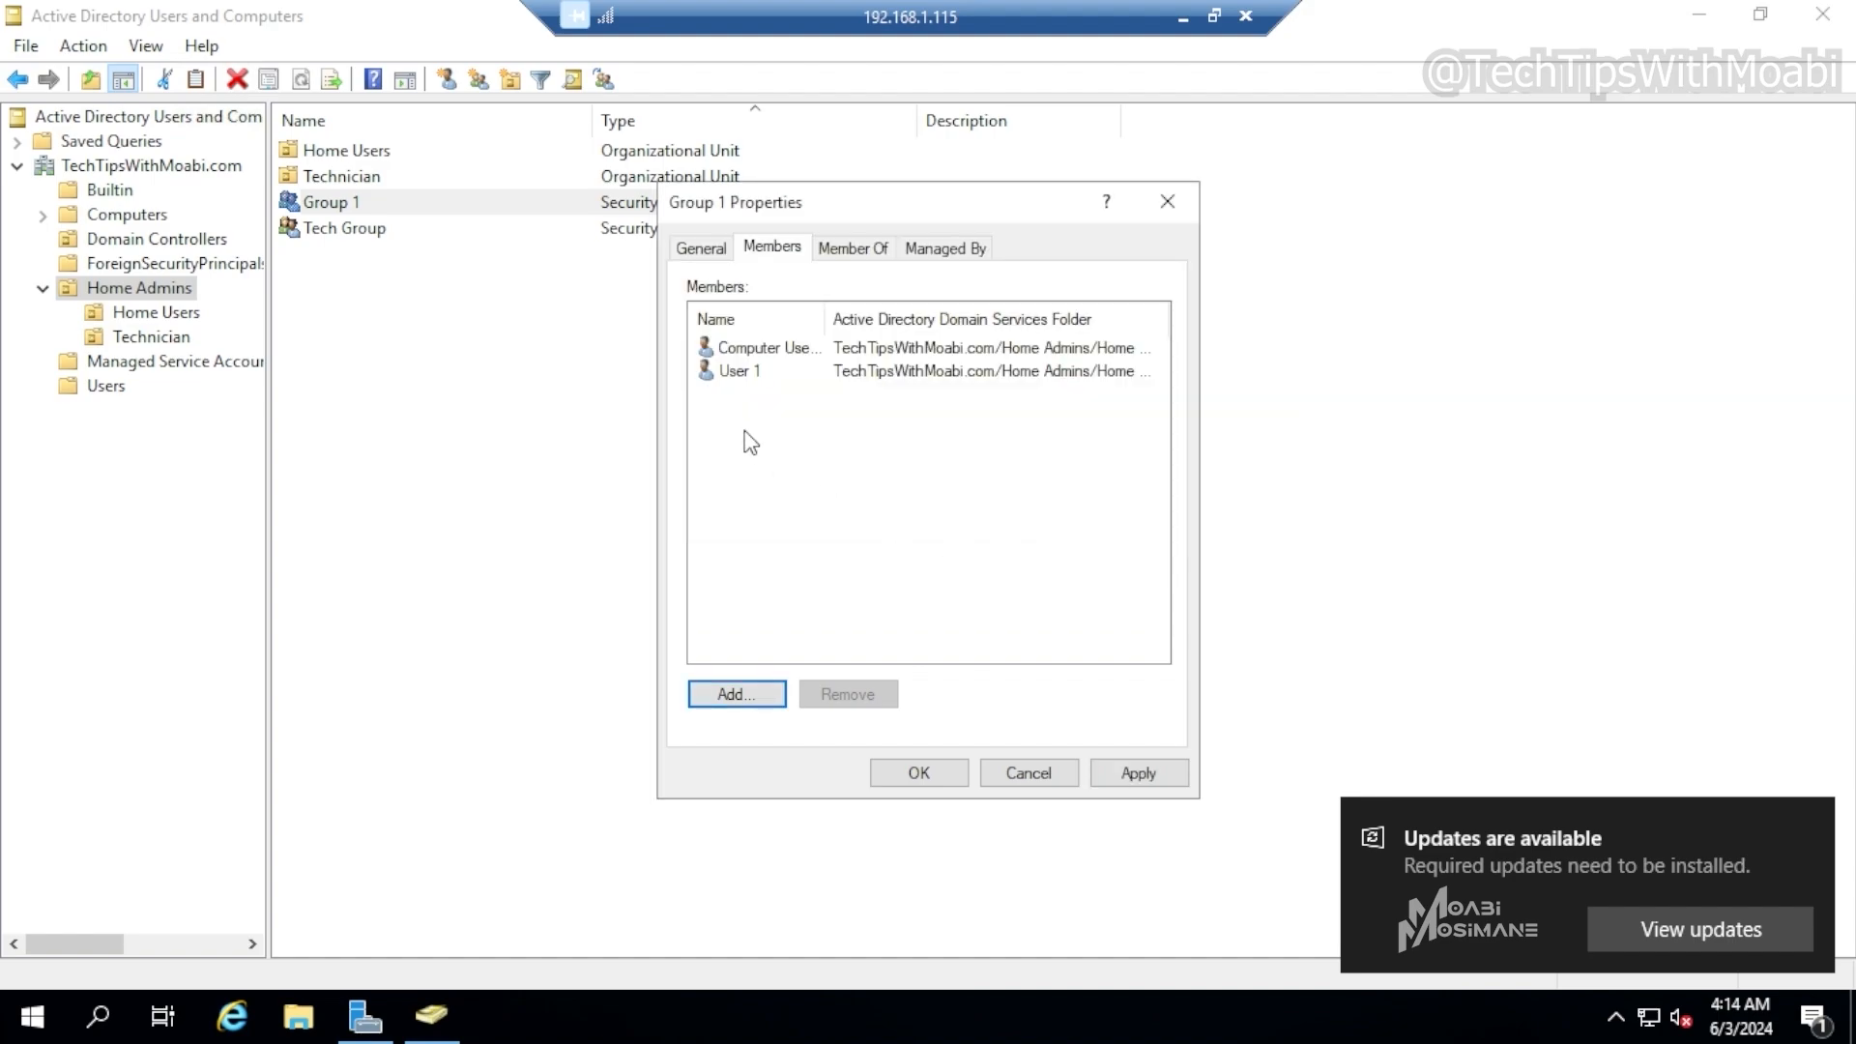
{"action": "left_click", "coordinate": [1139, 774]}
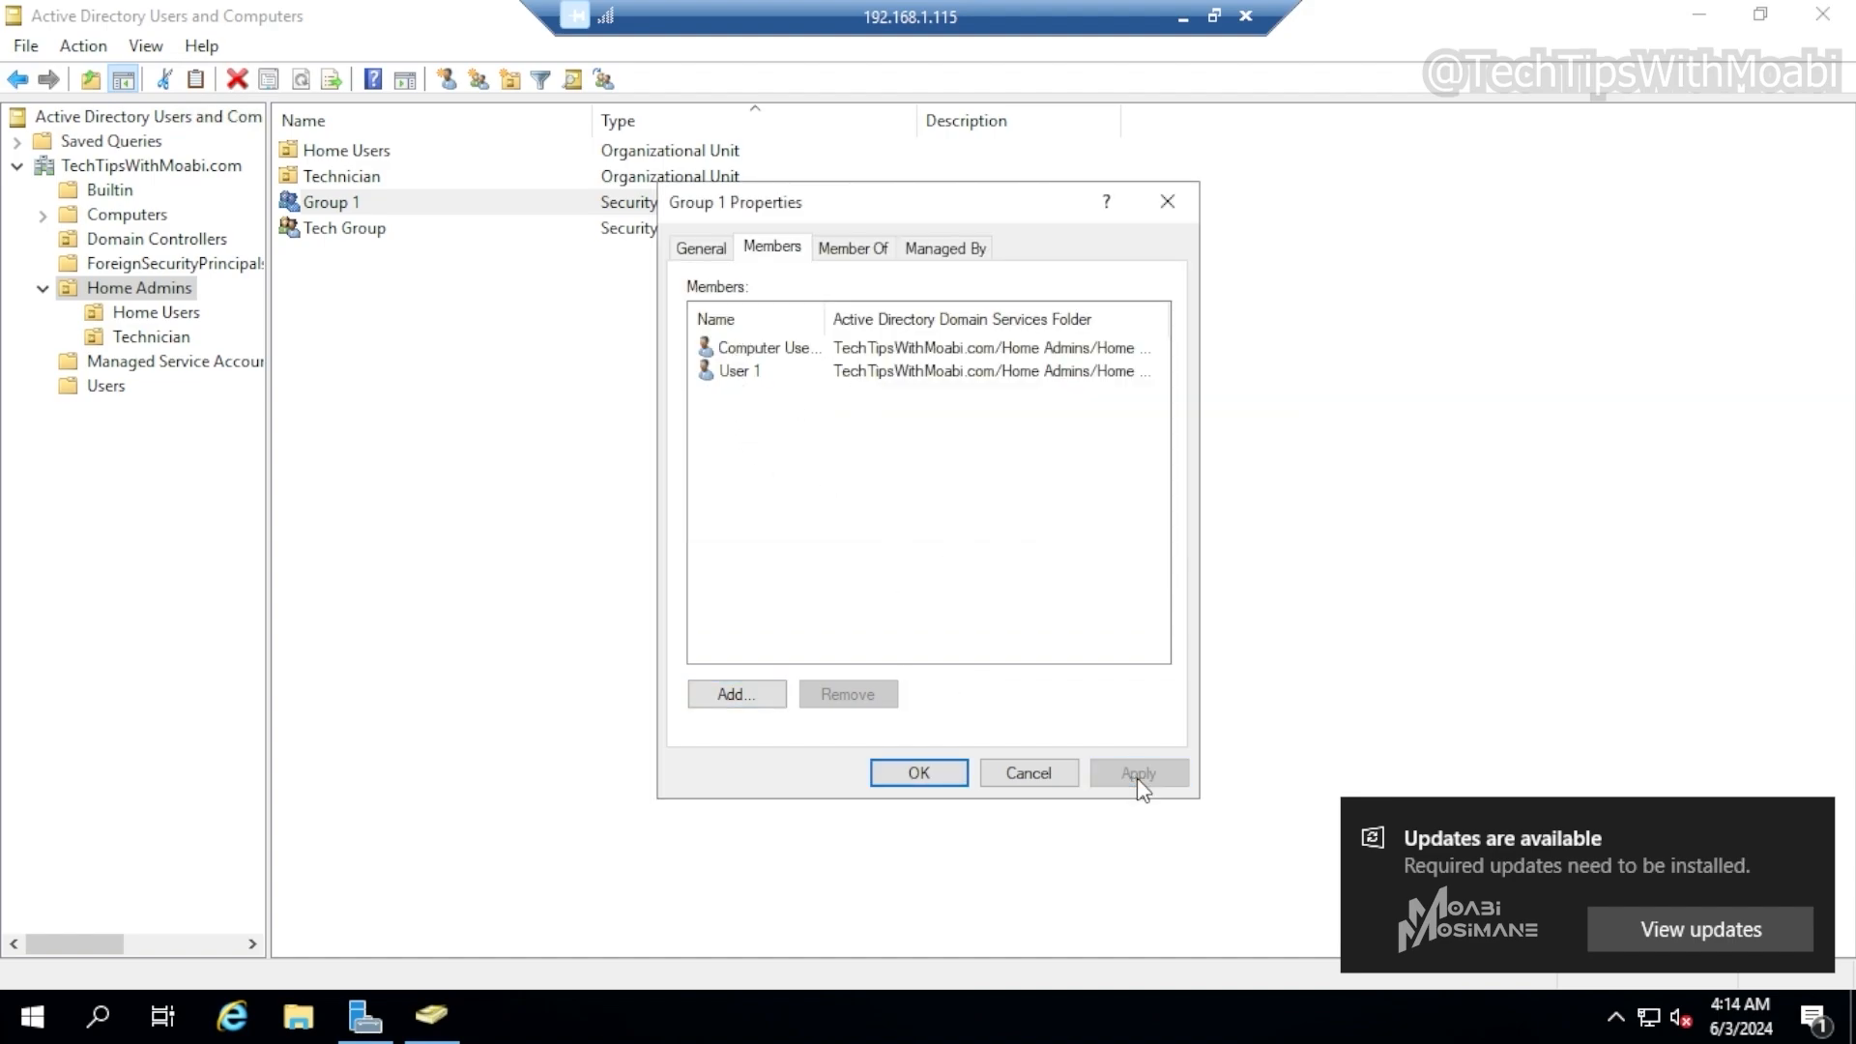
{"action": "left_click", "coordinate": [947, 776]}
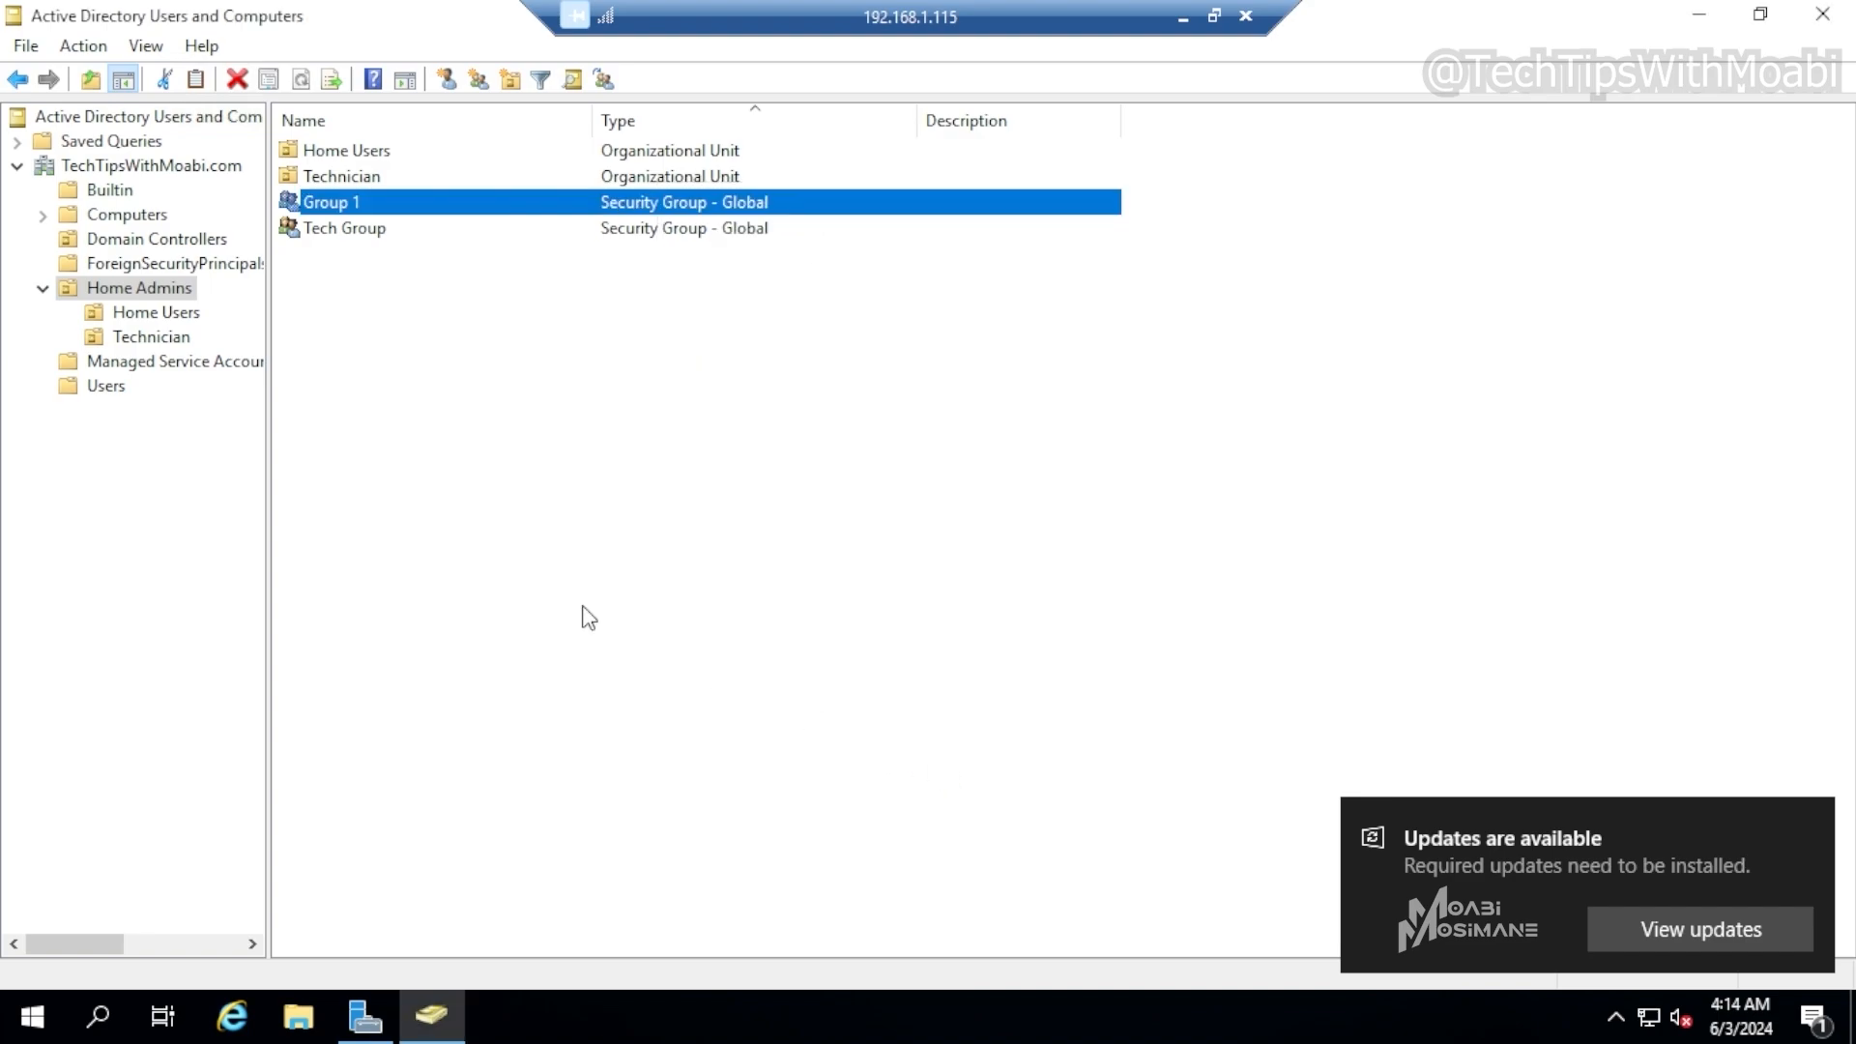
Check the group memberships of User 1 in the Home Users OU
{"action": "double_click", "coordinate": [354, 152]}
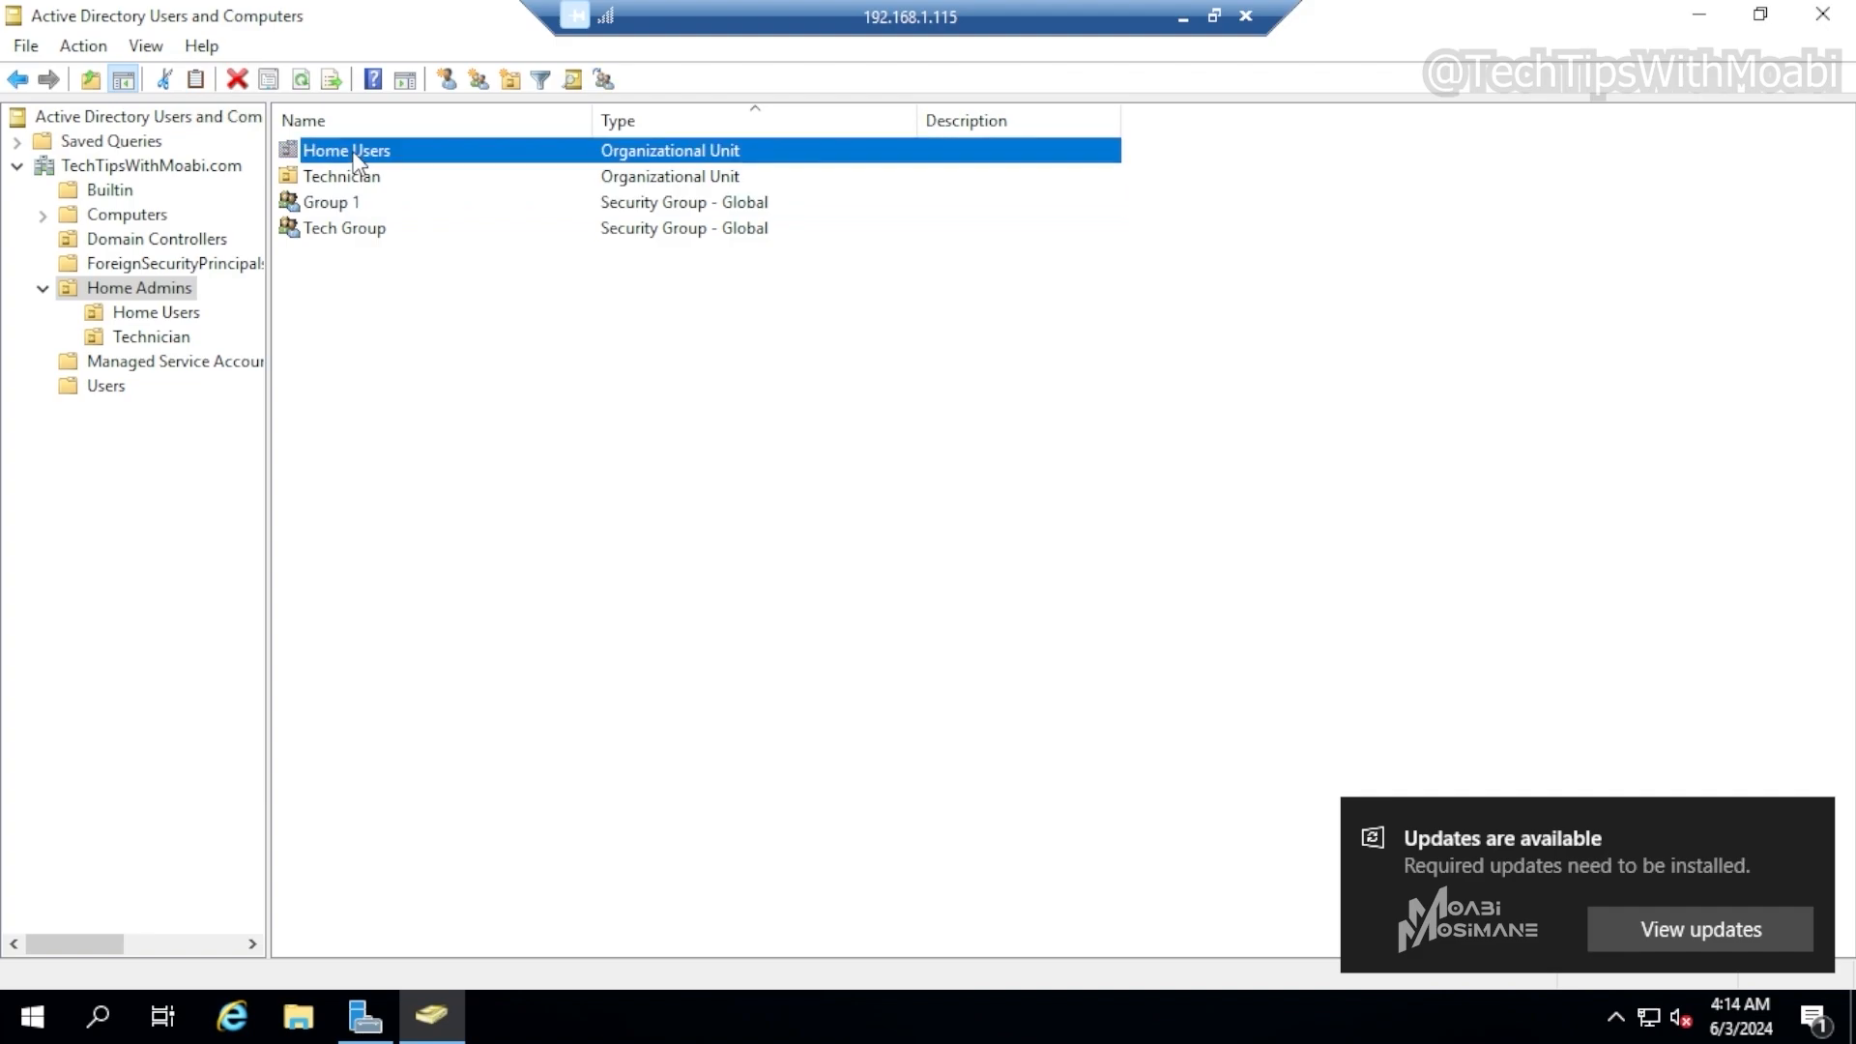
{"action": "right_click", "coordinate": [331, 182]}
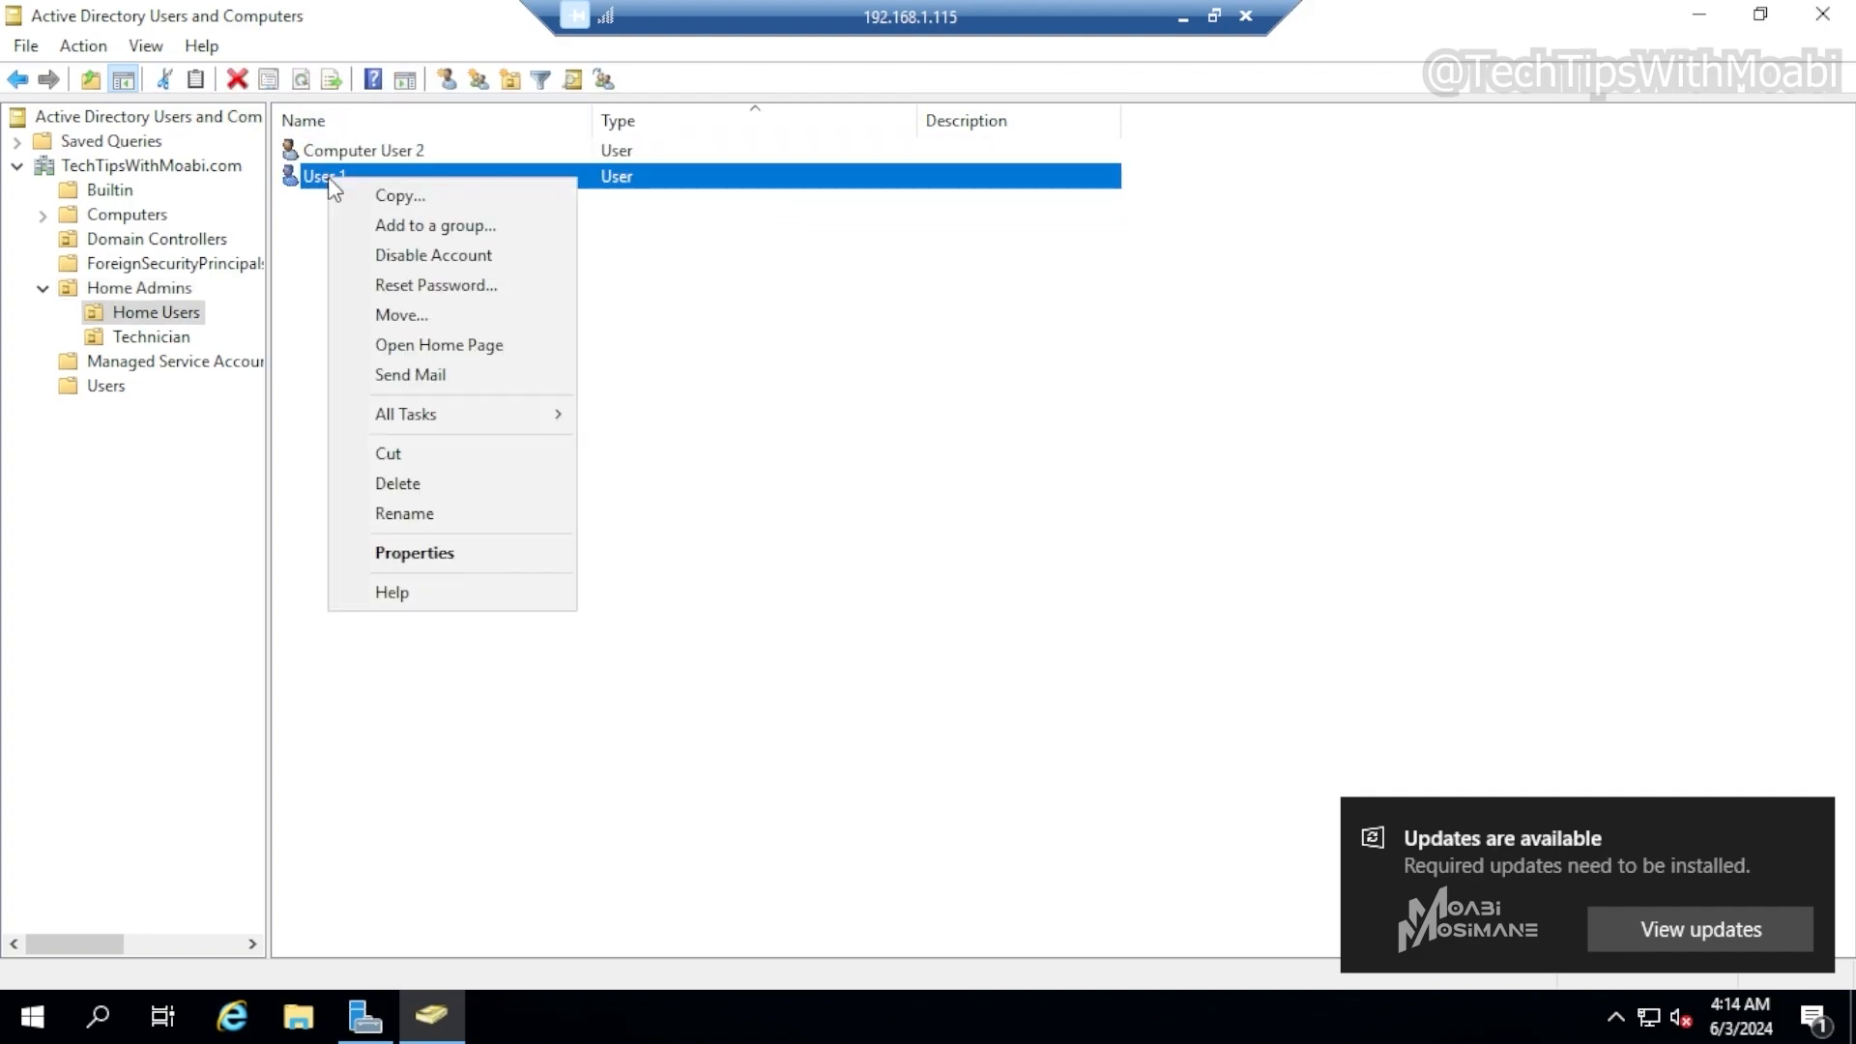
{"action": "left_click", "coordinate": [464, 556]}
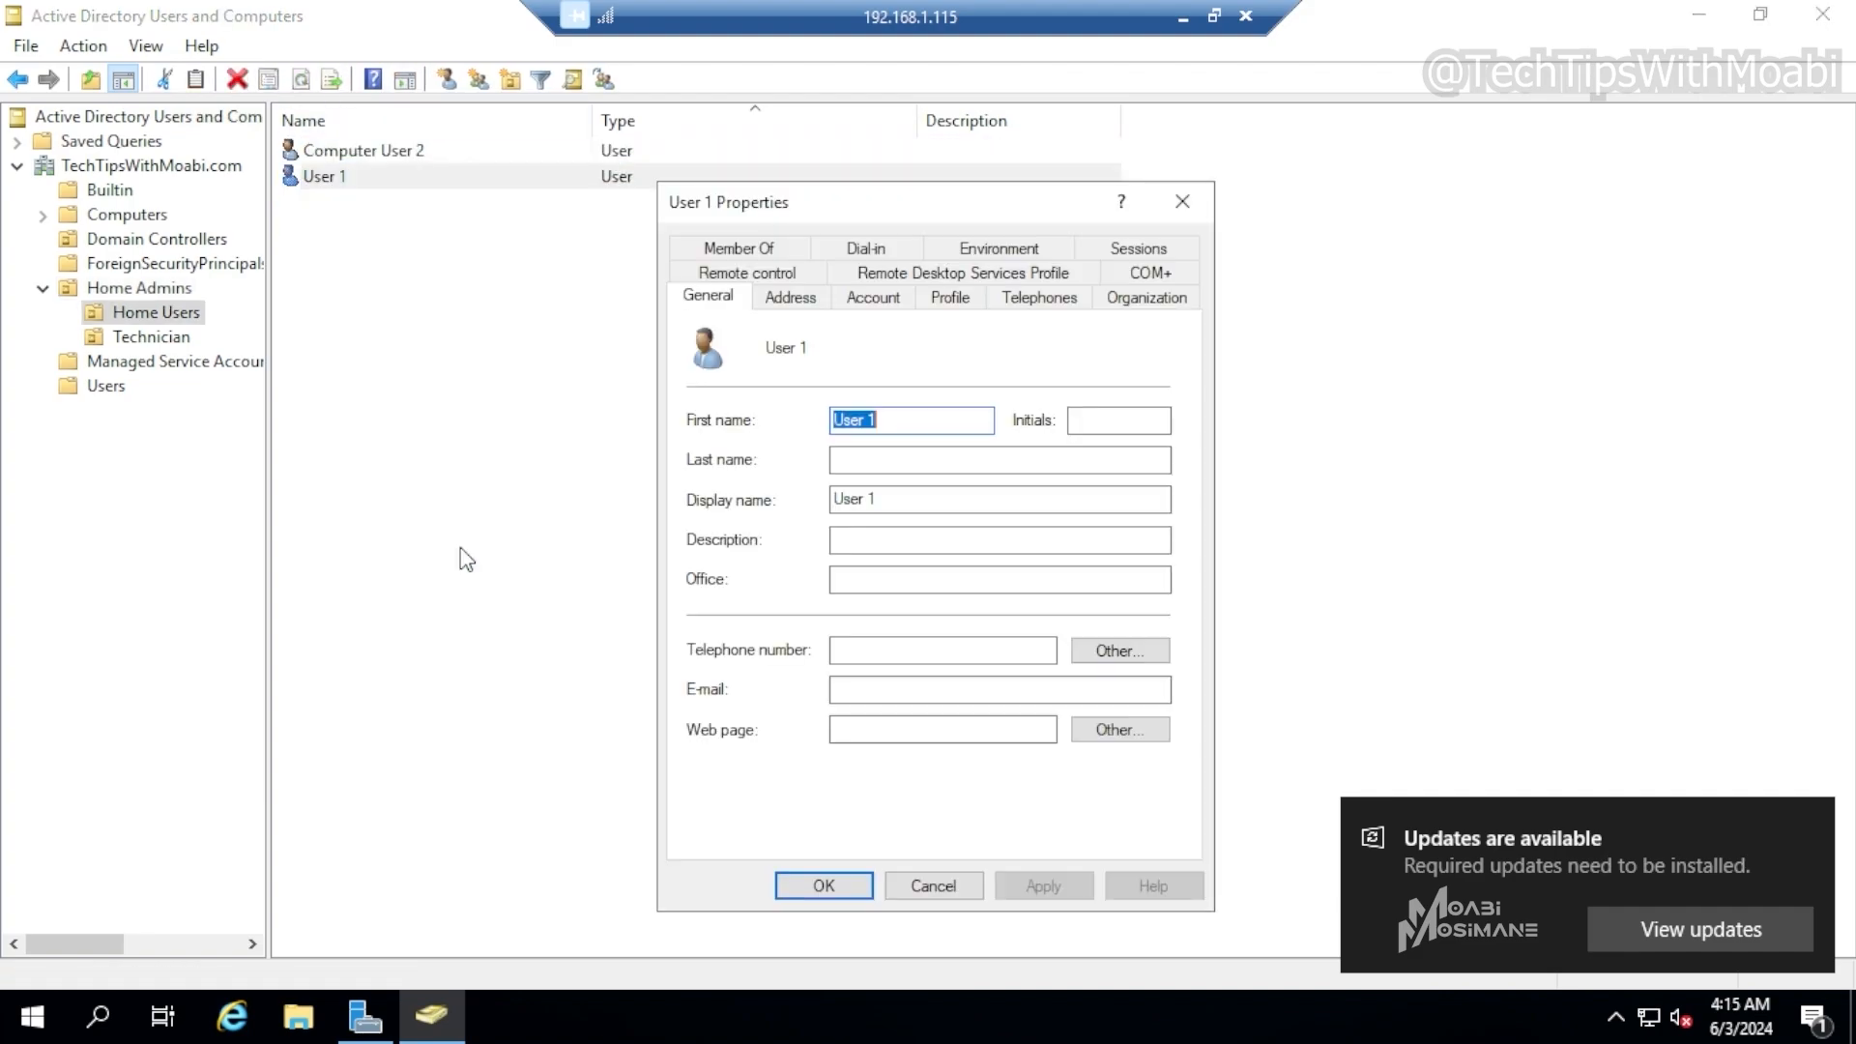
{"action": "left_click", "coordinate": [774, 249]}
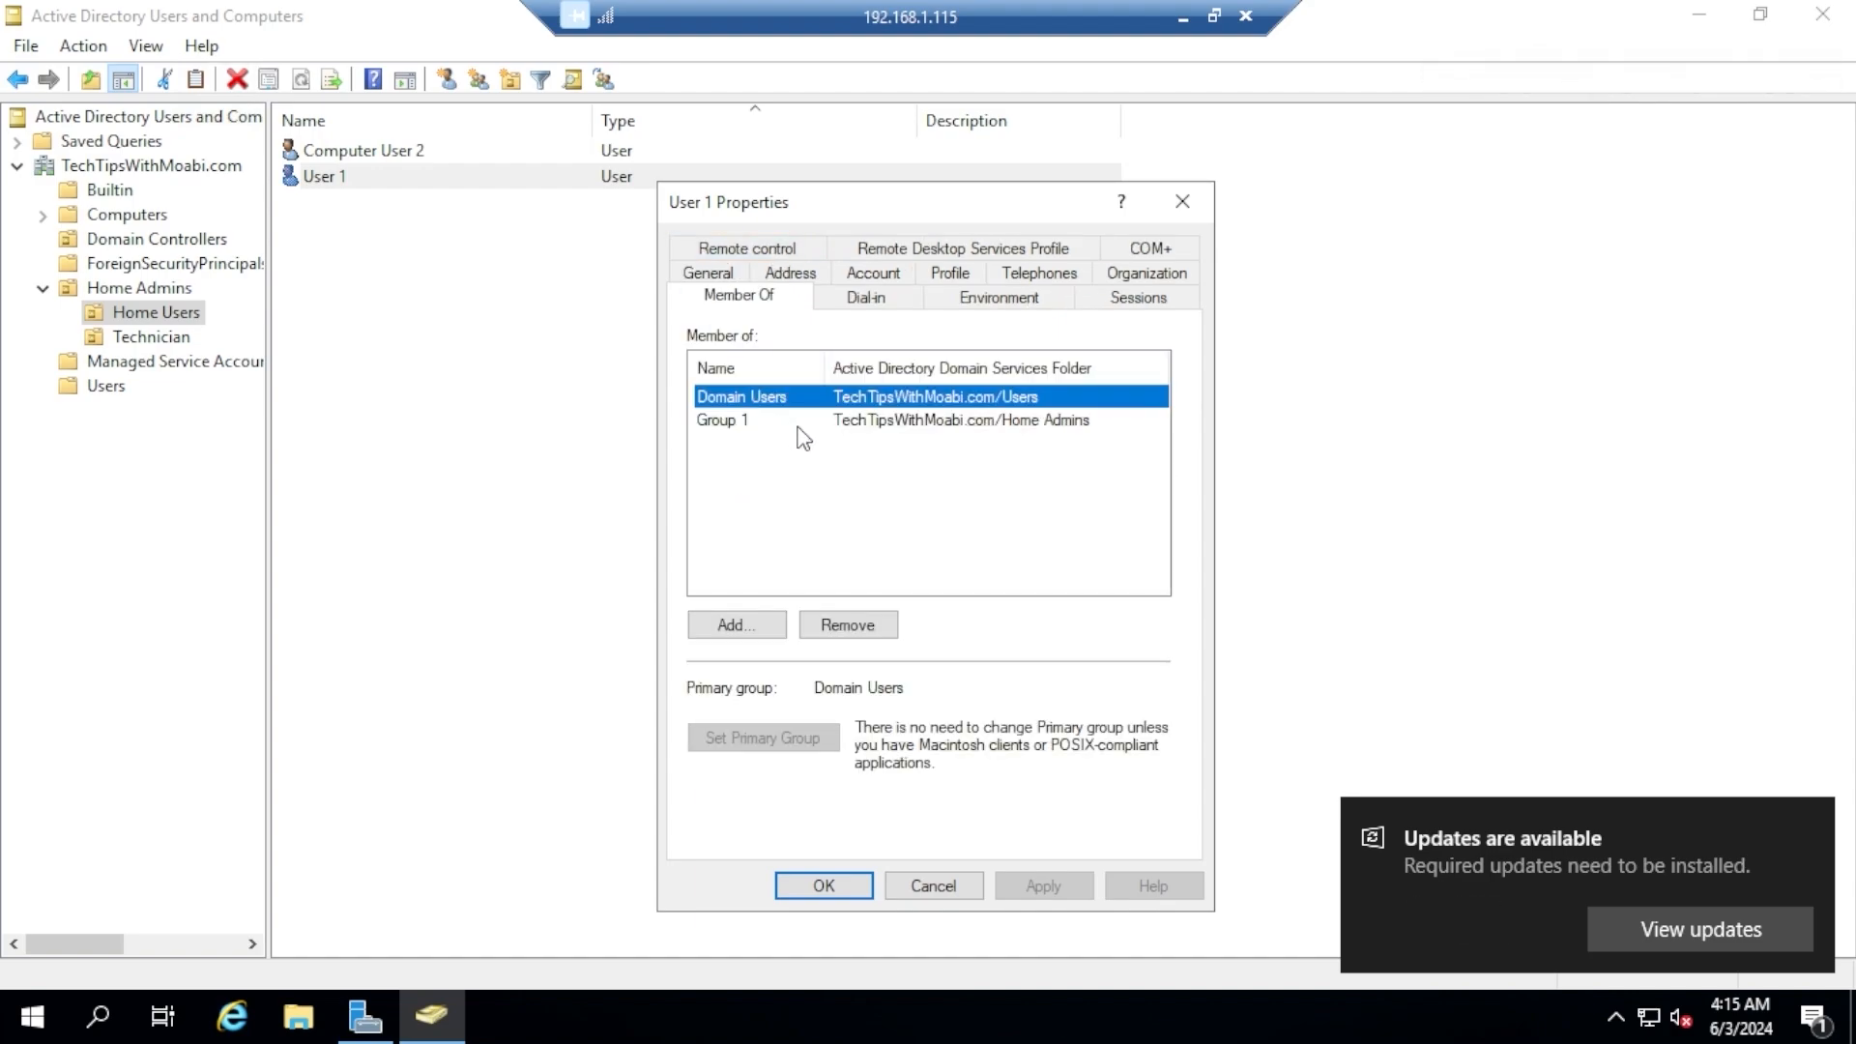
{"action": "left_click", "coordinate": [824, 885]}
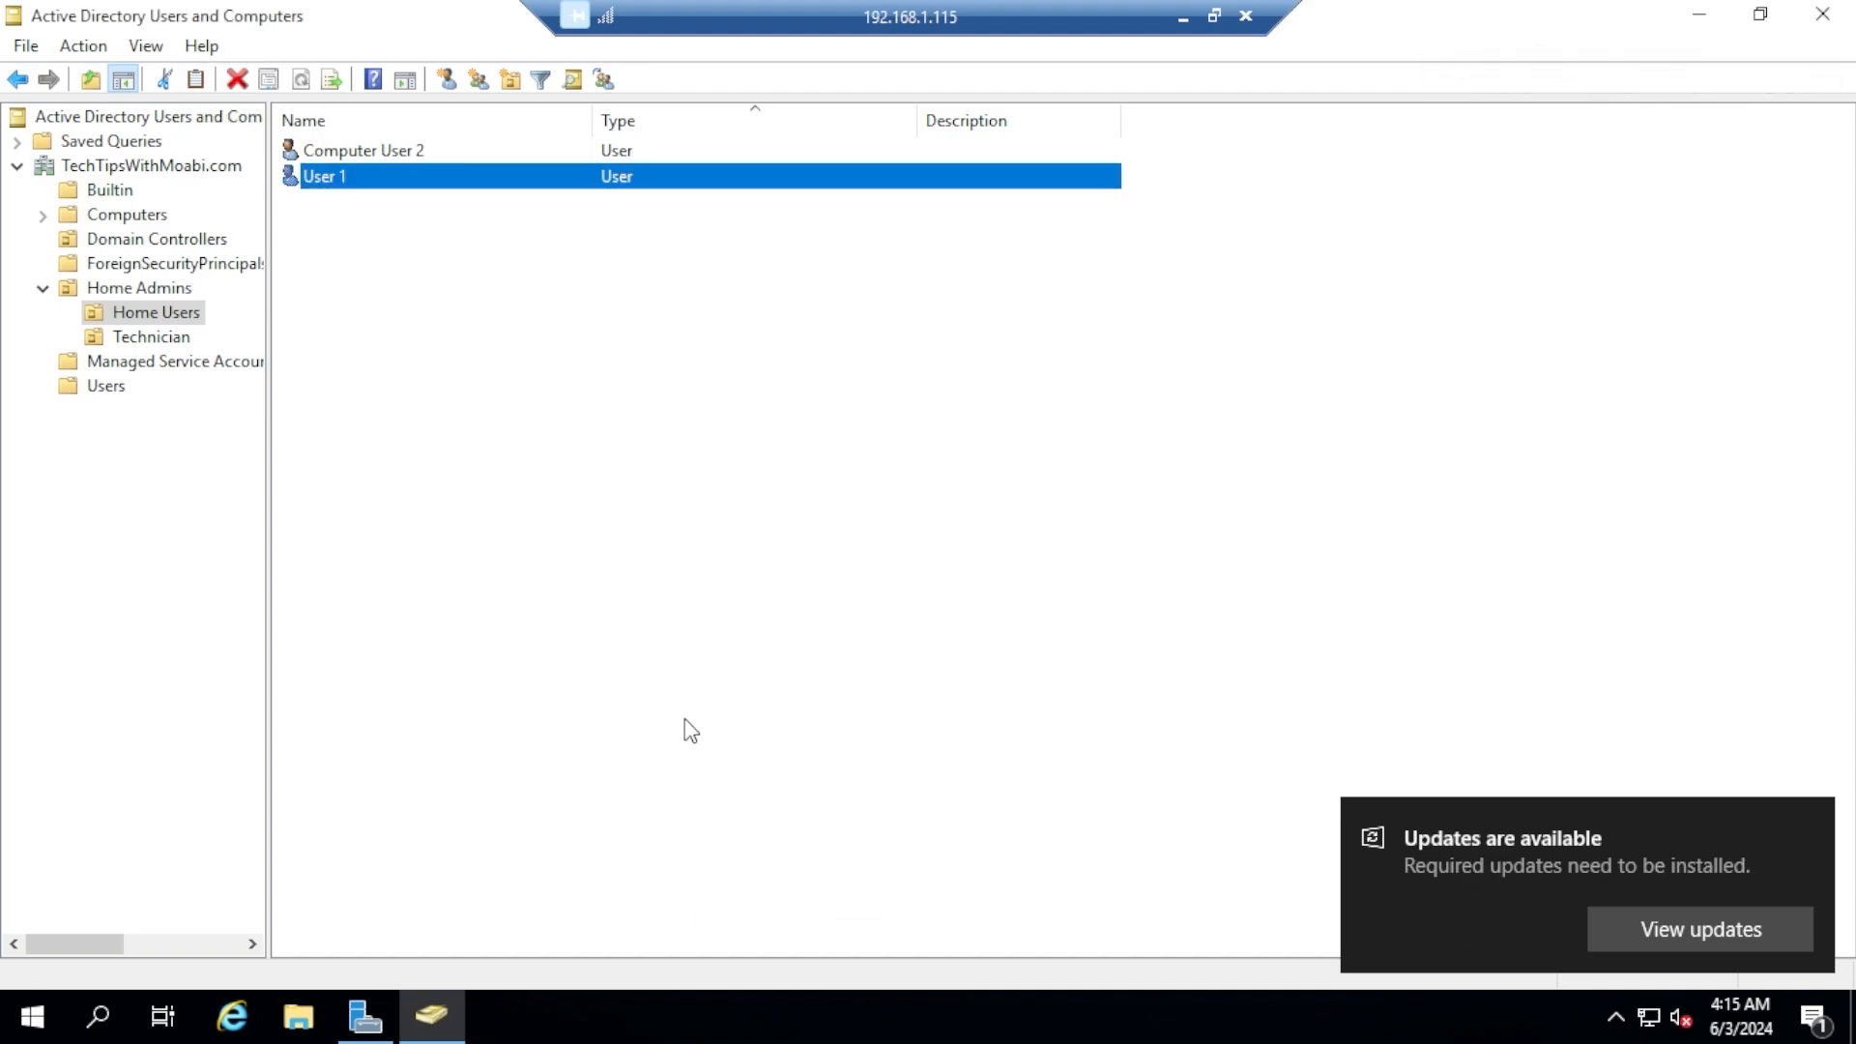
{"action": "left_click", "coordinate": [163, 290]}
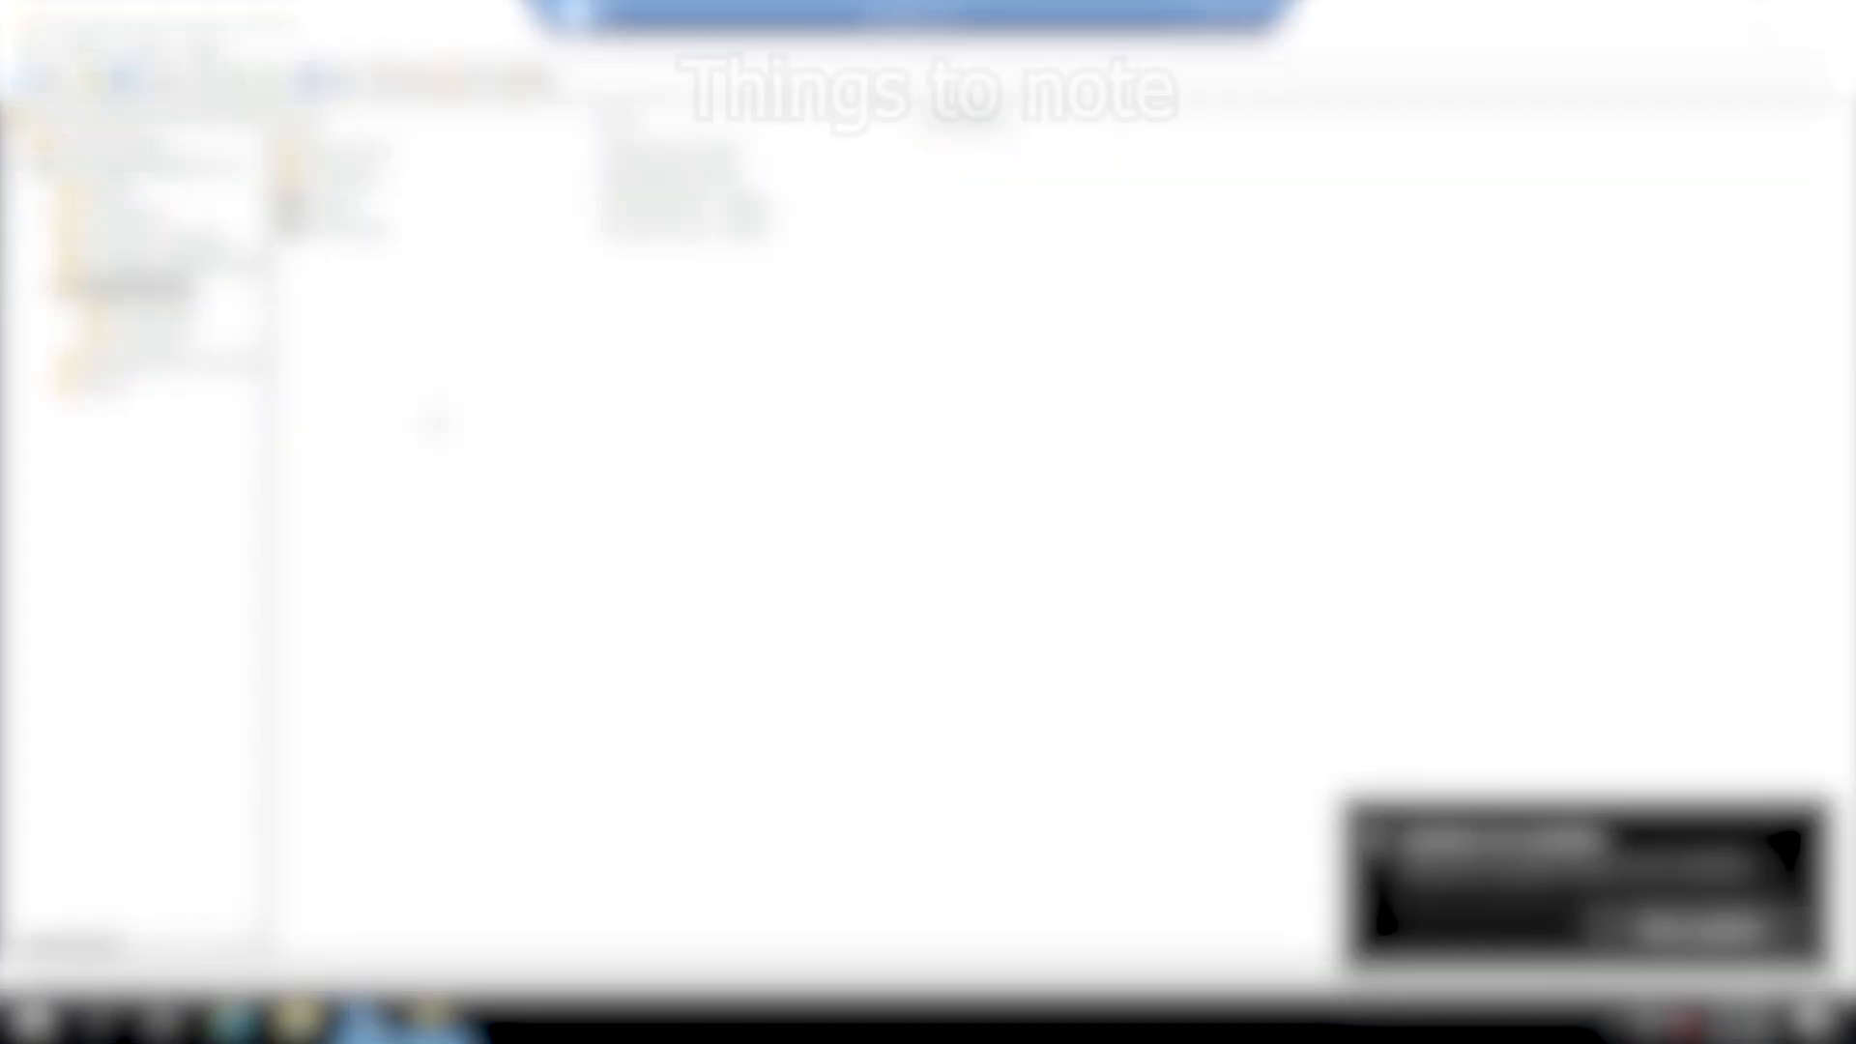